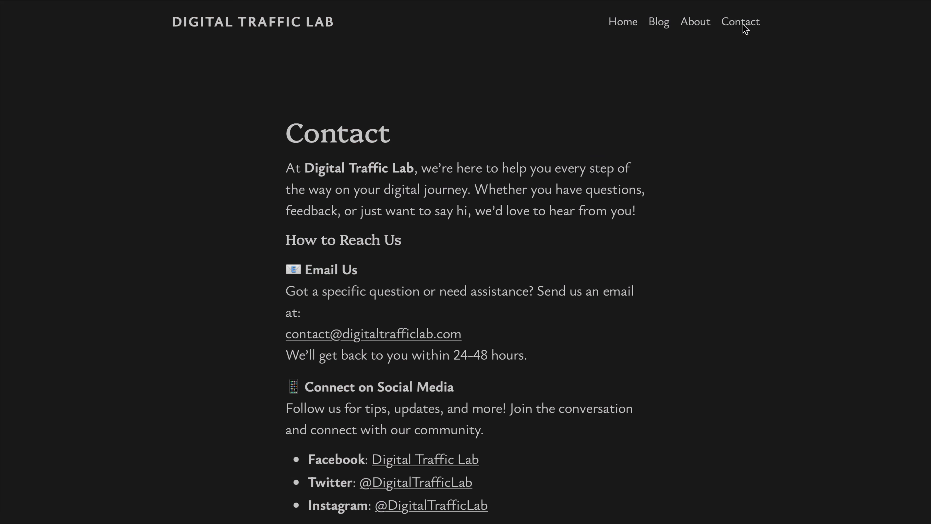
# Step: Review the Digital Traffic Lab demo site's home page and its blog article on speeding up a website, ending on the home page
pyautogui.click(292, 26)
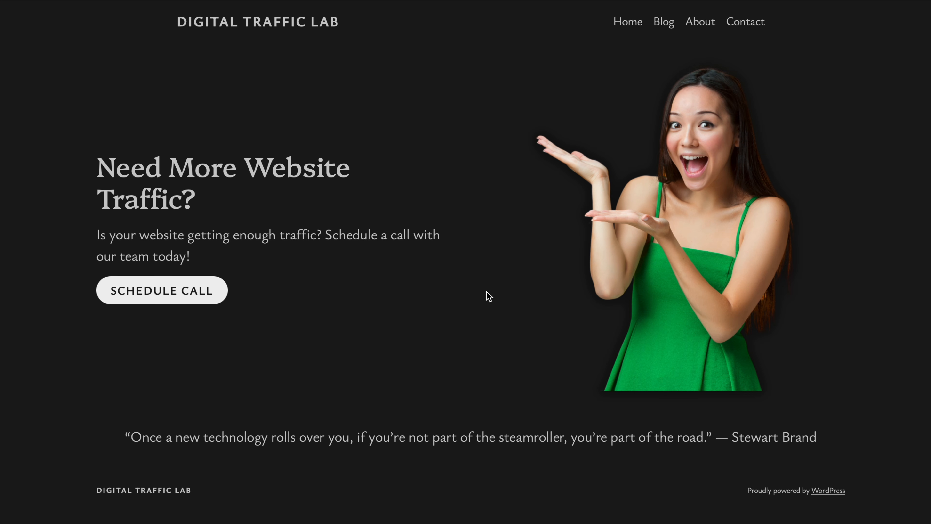
pyautogui.click(665, 30)
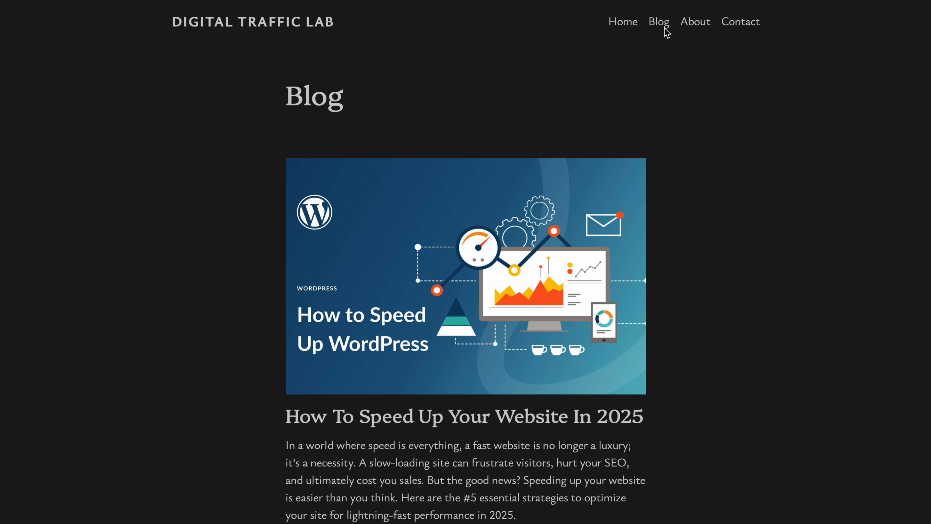
pyautogui.scroll(-3, 498, 239)
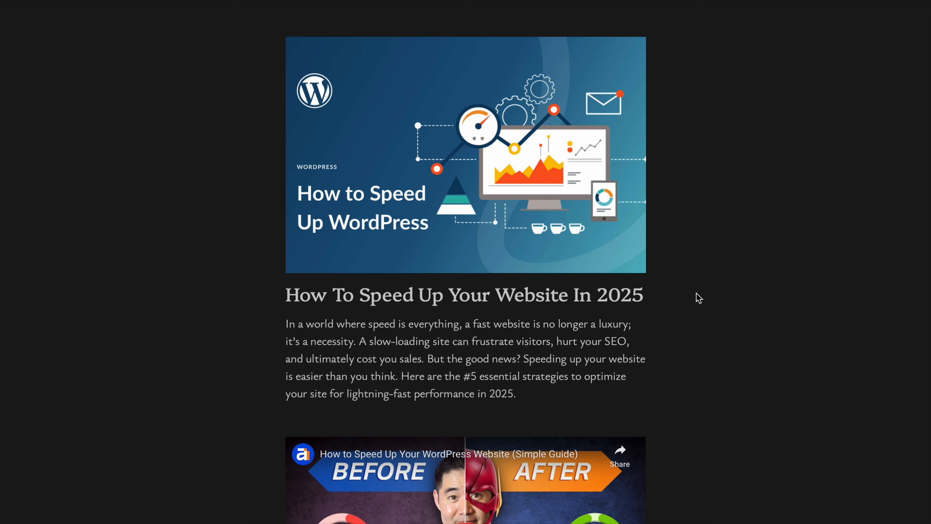
pyautogui.scroll(-5, 699, 298)
pyautogui.scroll(-5, 699, 298)
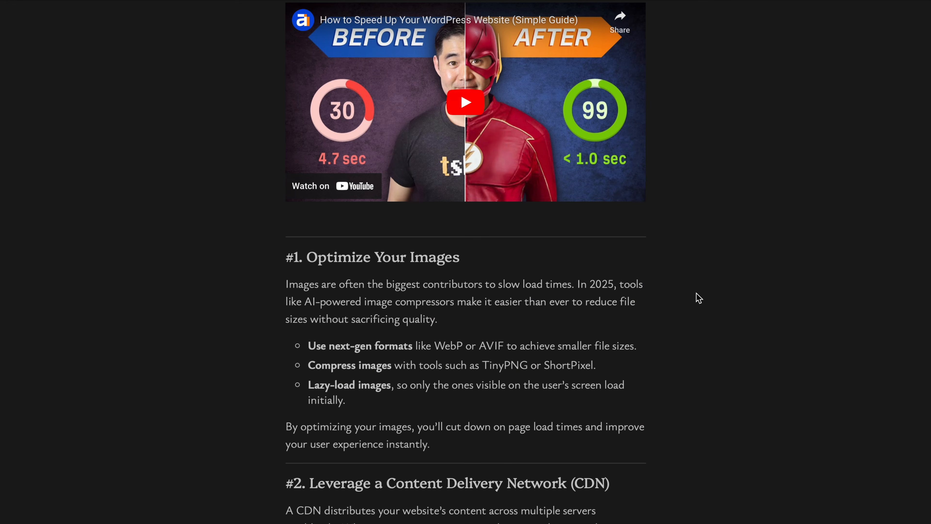
pyautogui.scroll(-7, 699, 298)
pyautogui.scroll(-15, 699, 298)
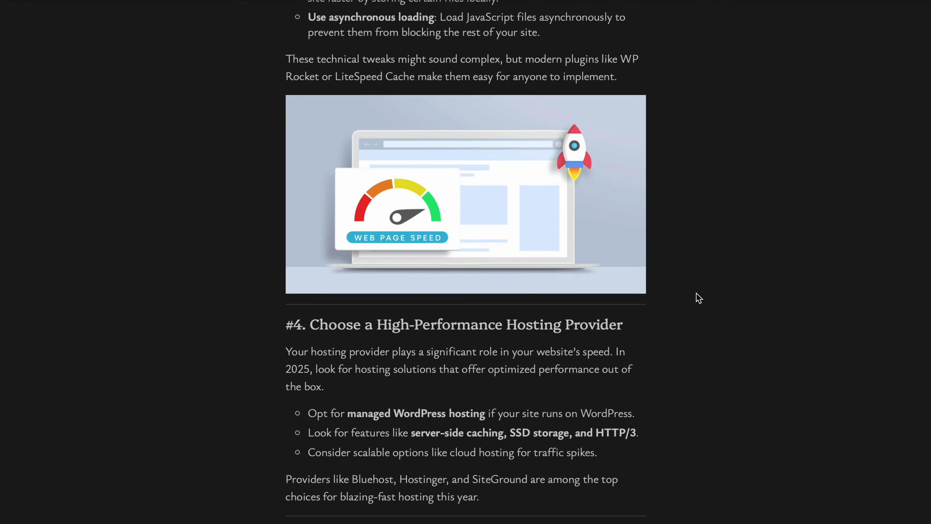
pyautogui.scroll(-8, 699, 298)
pyautogui.scroll(-5, 699, 298)
pyautogui.scroll(20, 699, 298)
pyautogui.scroll(8, 699, 297)
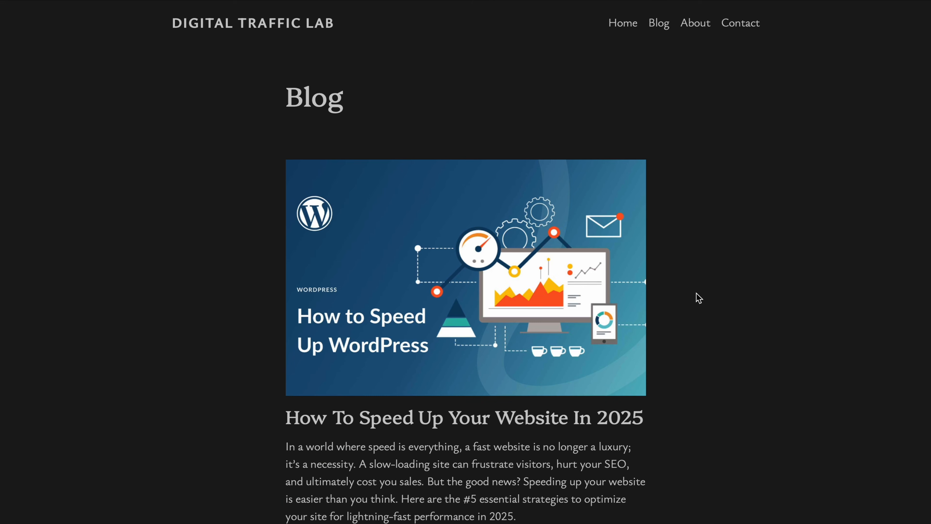
pyautogui.click(308, 25)
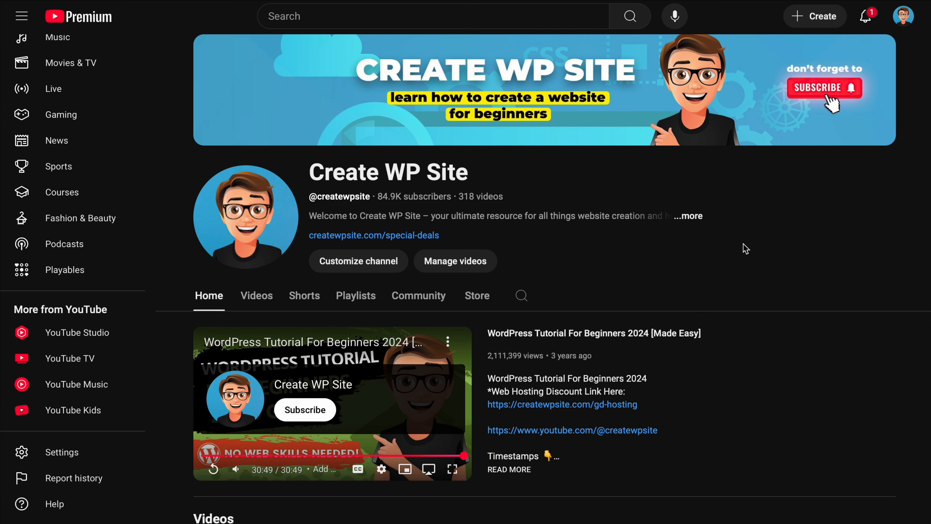
# Step: Open the channel's special-deals link to review the hosting coupons, and accept the cookies on the Hostinger site
pyautogui.click(411, 237)
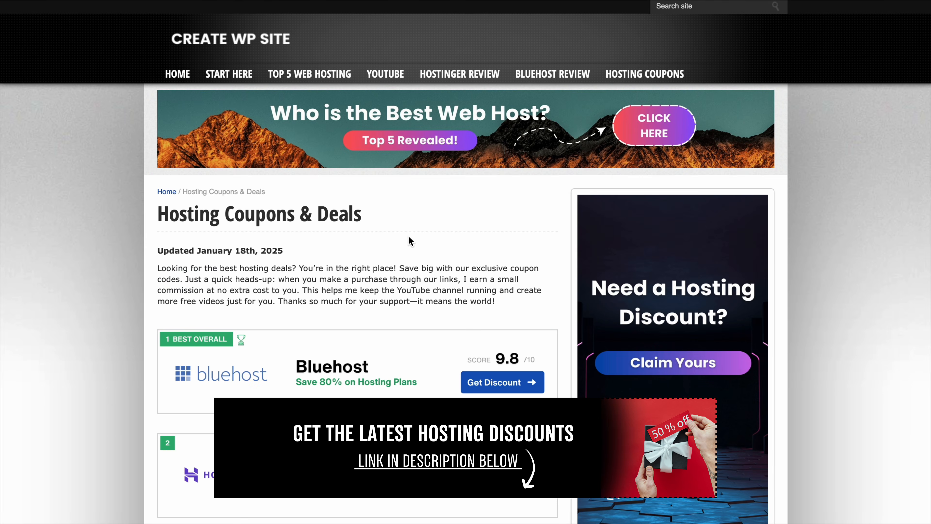
pyautogui.scroll(-4, 409, 237)
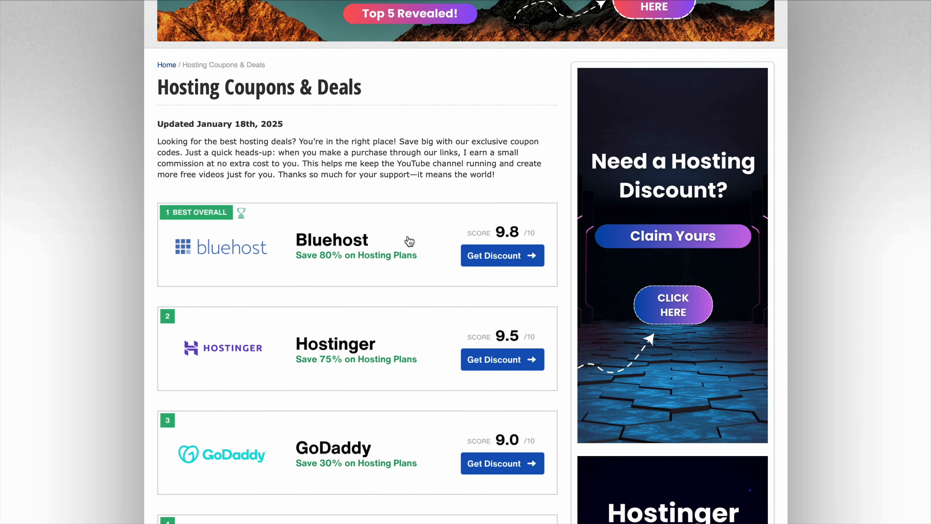
pyautogui.scroll(-2, 409, 241)
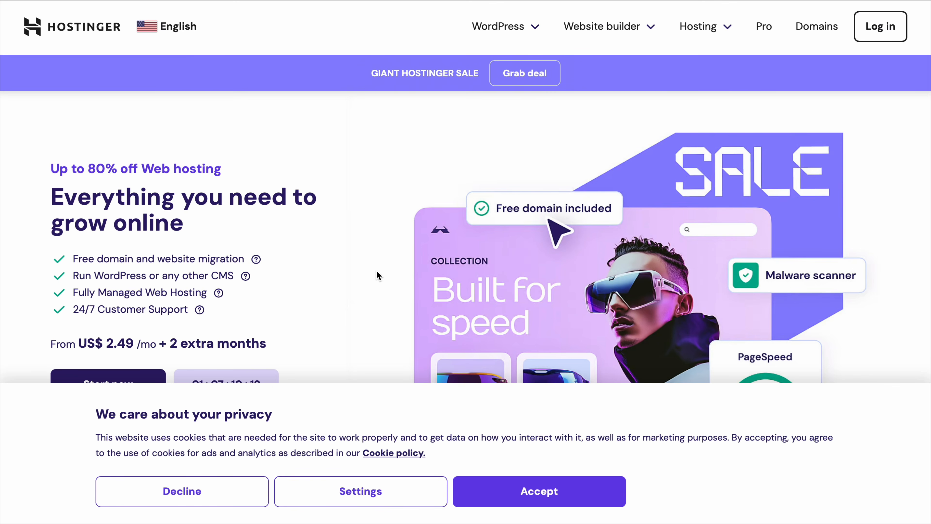
pyautogui.click(540, 481)
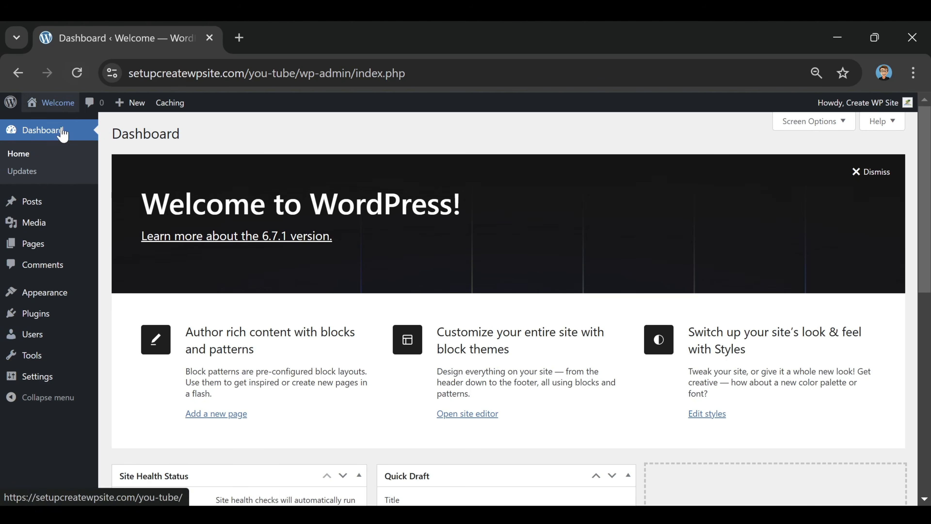
# Step: Examine the WordPress dashboard's navigation entries from Posts through Settings, and collapse and re-expand the admin navigation
pyautogui.moveTo(32, 334)
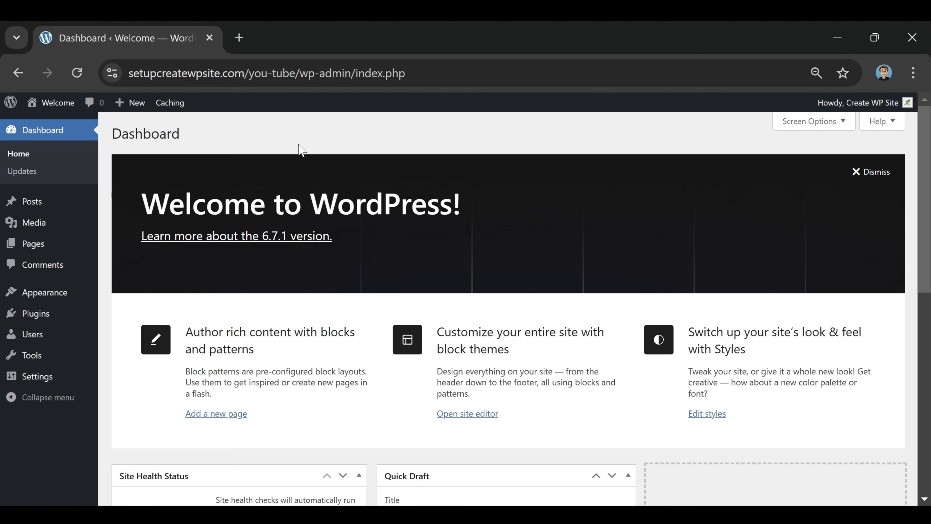
pyautogui.moveTo(30, 208)
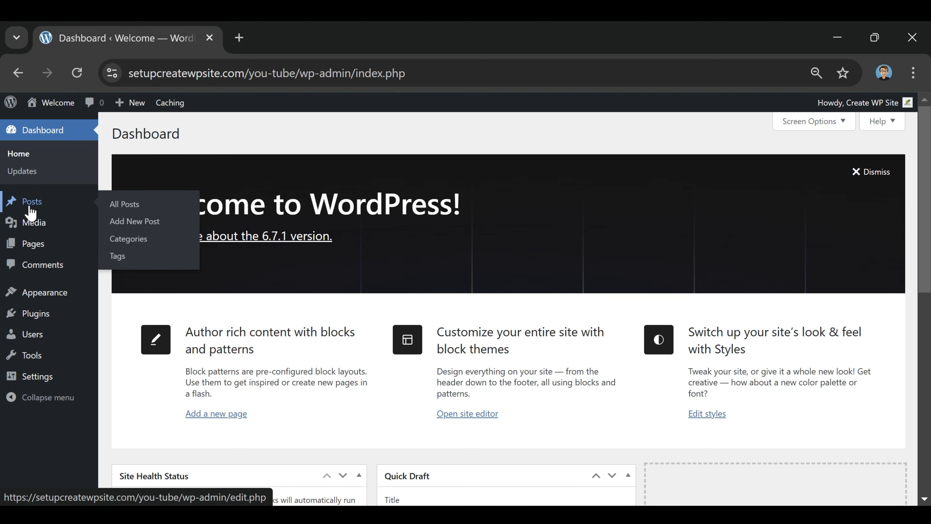
pyautogui.moveTo(36, 228)
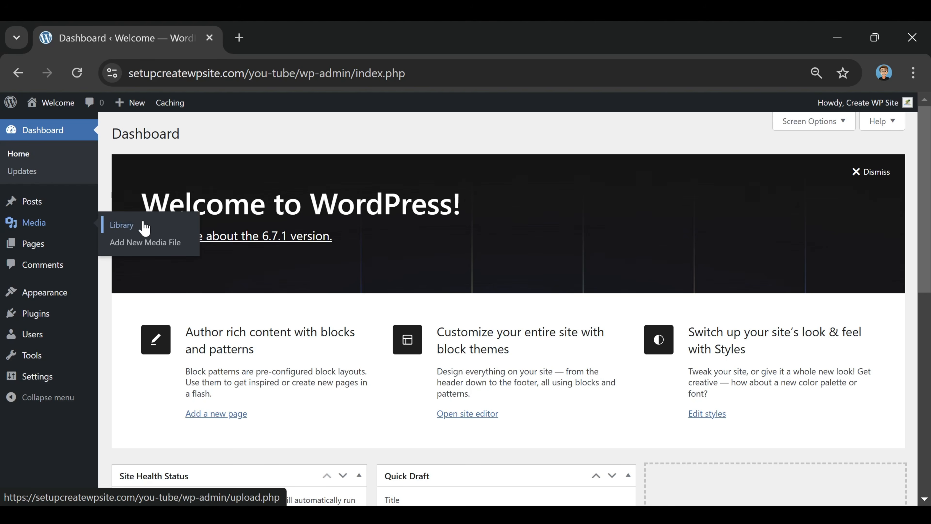
pyautogui.moveTo(36, 251)
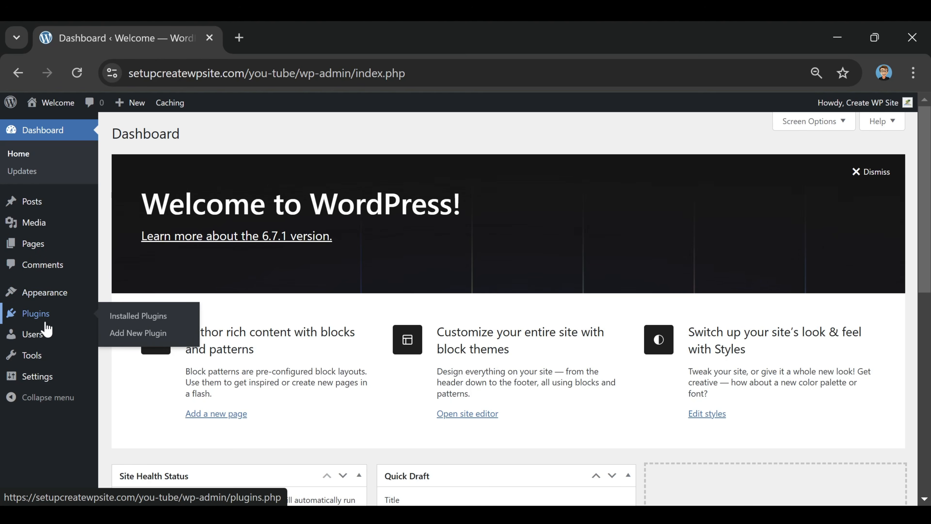
pyautogui.moveTo(42, 300)
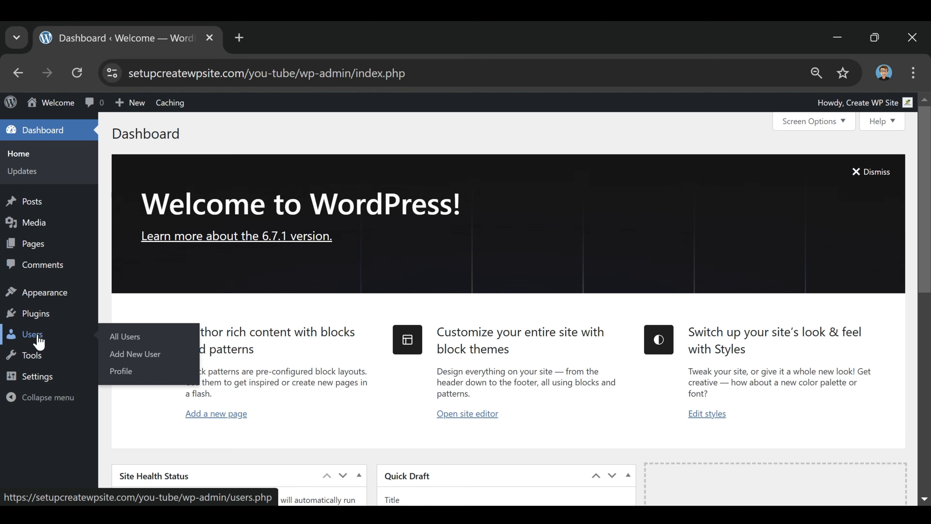
pyautogui.moveTo(32, 361)
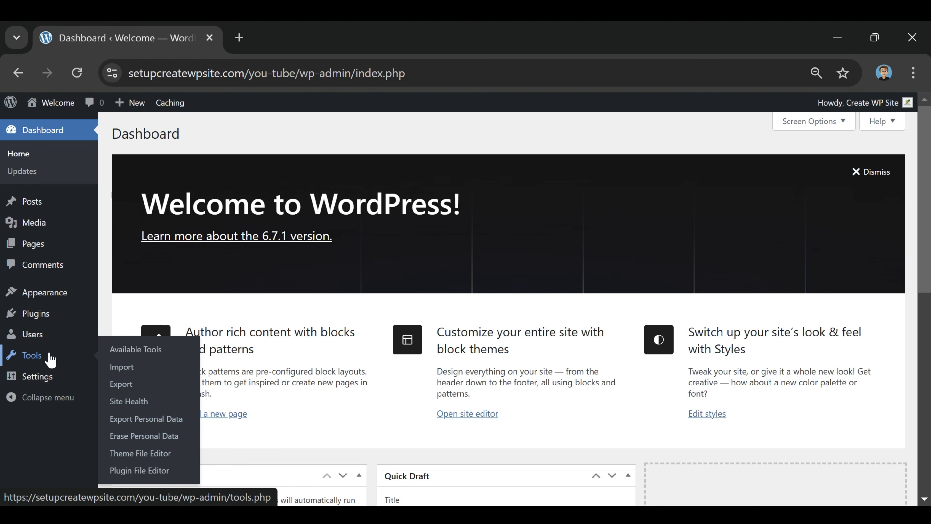
pyautogui.moveTo(41, 388)
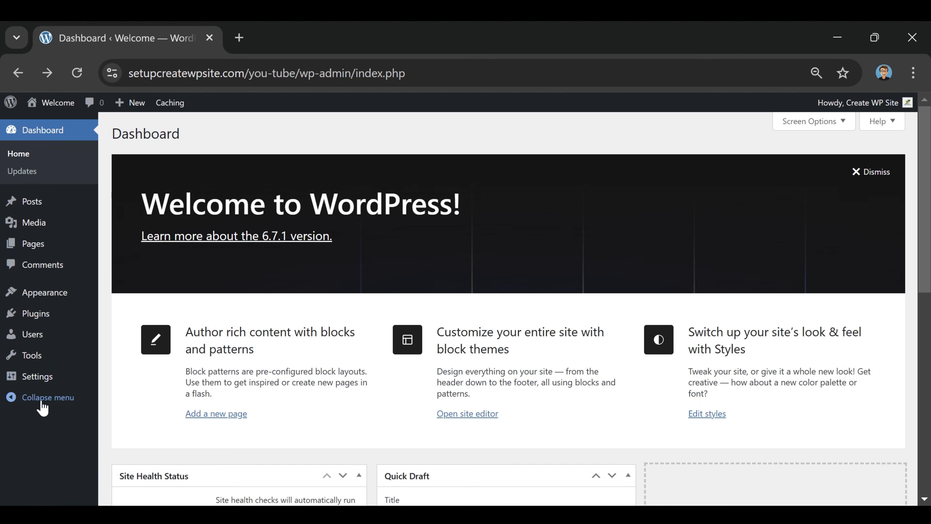
pyautogui.click(34, 400)
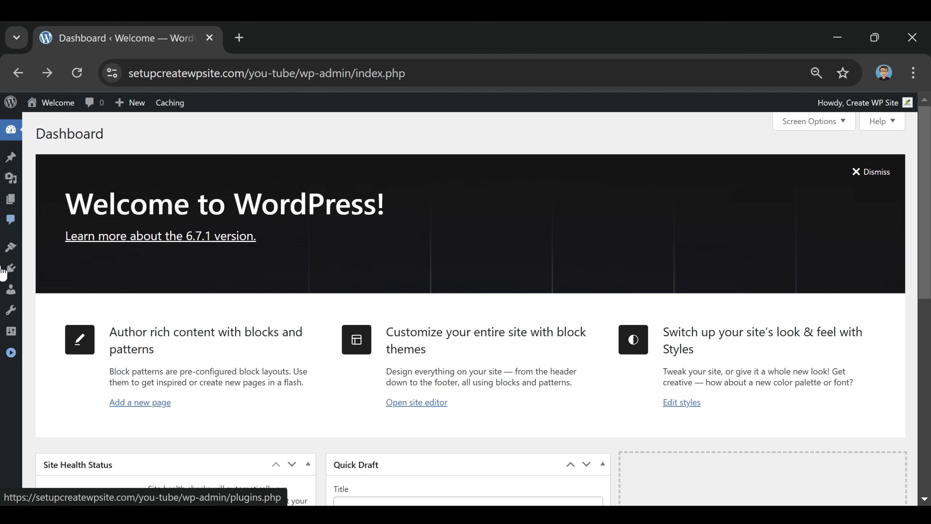
pyautogui.click(11, 353)
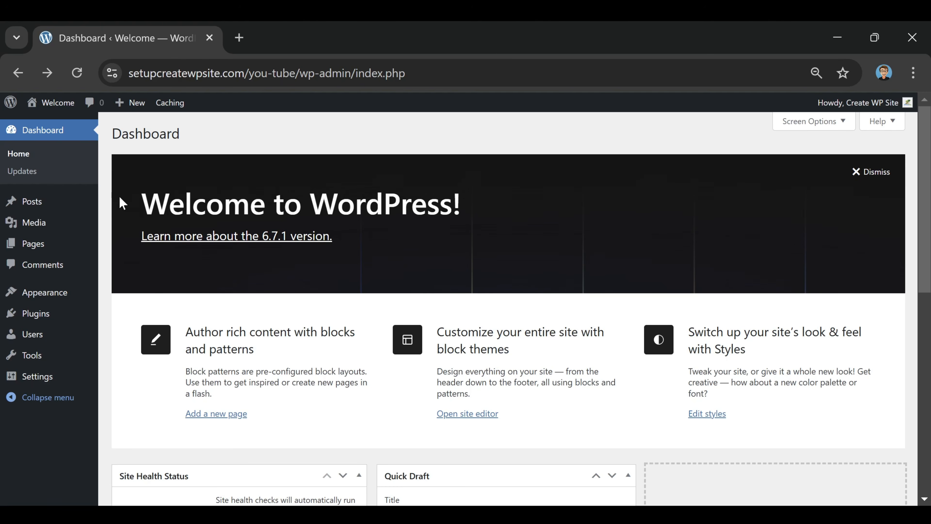
# Step: Review the installed WordPress themes and open the catalogue for adding a new theme
pyautogui.moveTo(45, 301)
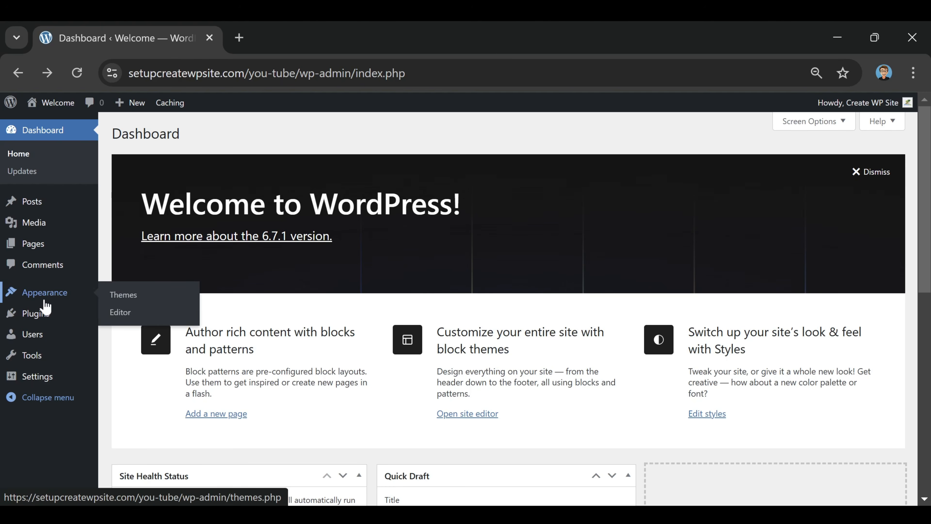
pyautogui.click(121, 303)
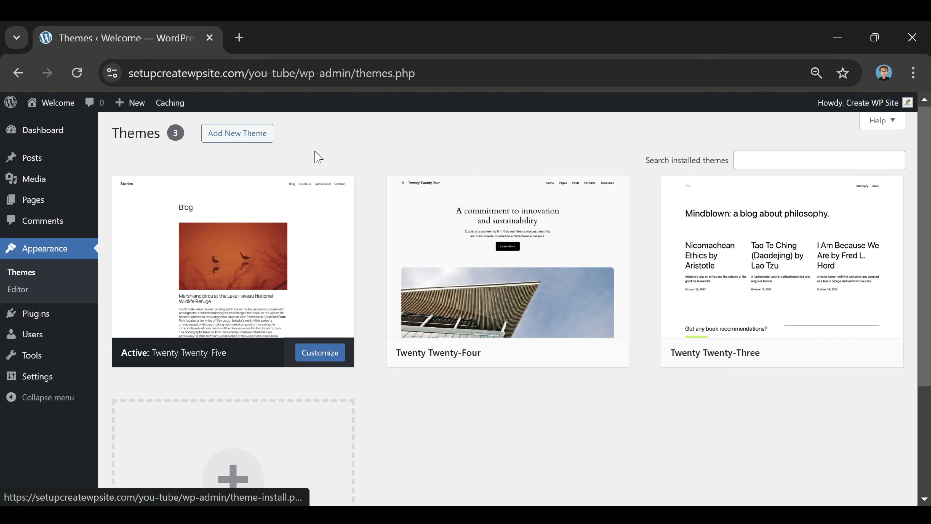
pyautogui.scroll(-4, 278, 431)
pyautogui.click(241, 347)
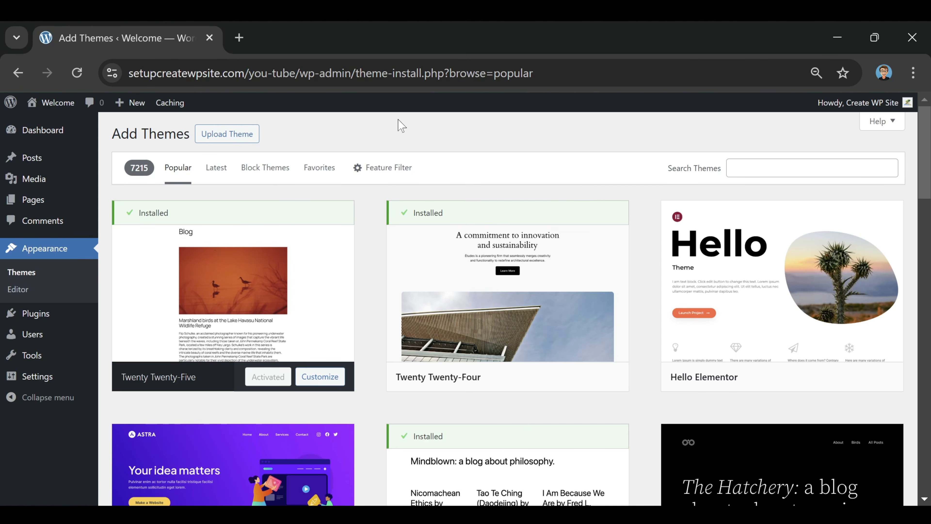
# Step: Visit the live site to check its front page, and return to the dashboard
pyautogui.moveTo(57, 106)
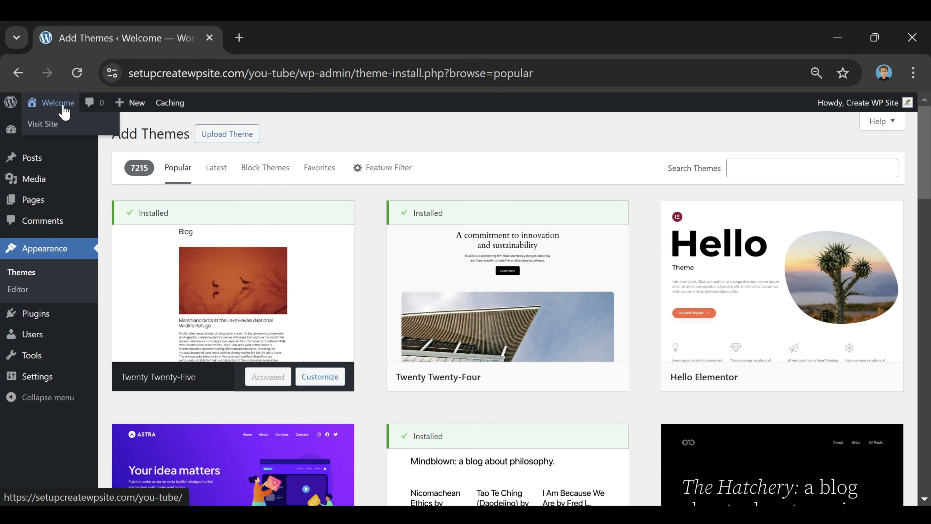
pyautogui.click(43, 125)
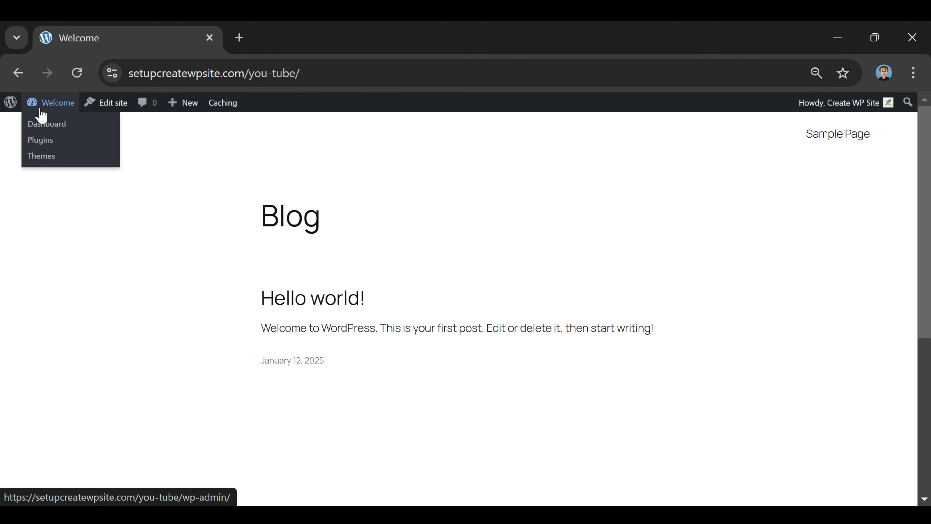
pyautogui.click(45, 122)
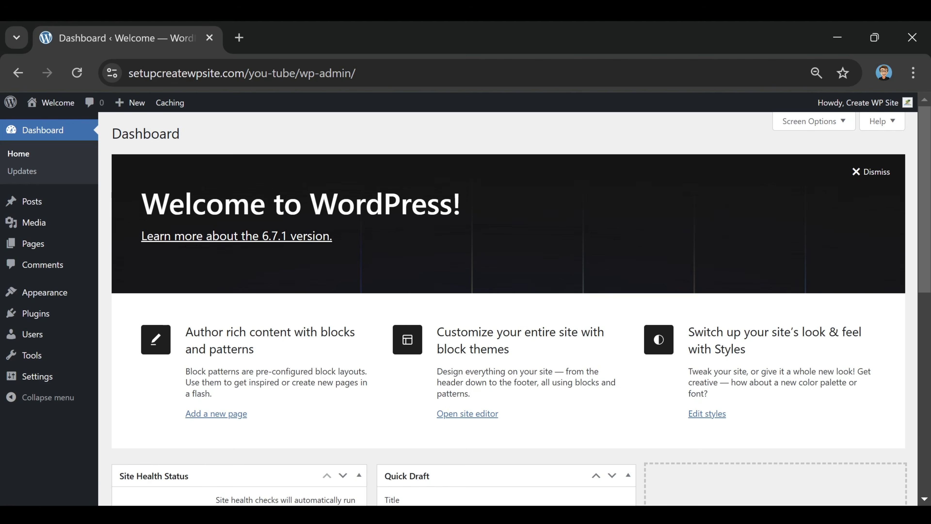
# Step: Open the live site in two additional browser tabs while keeping the dashboard open
pyautogui.moveTo(51, 104)
pyautogui.rightClick(41, 124)
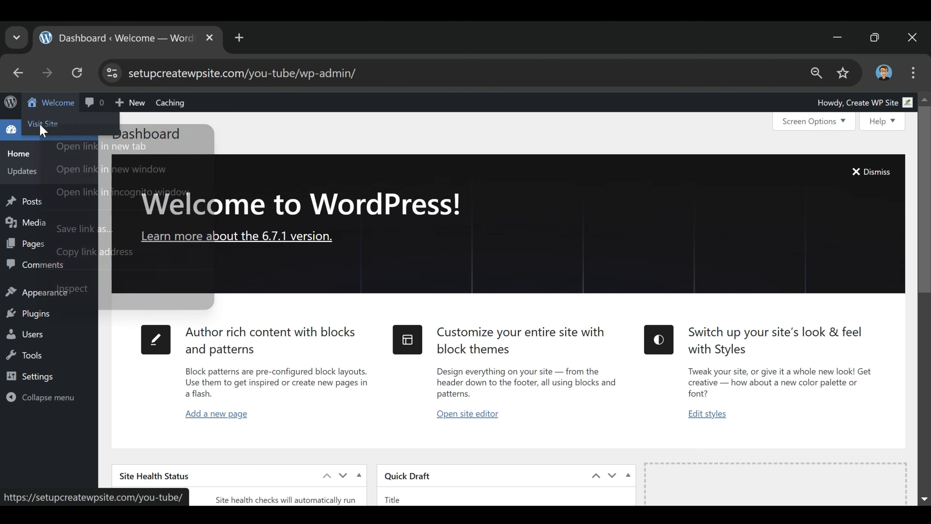
pyautogui.click(72, 139)
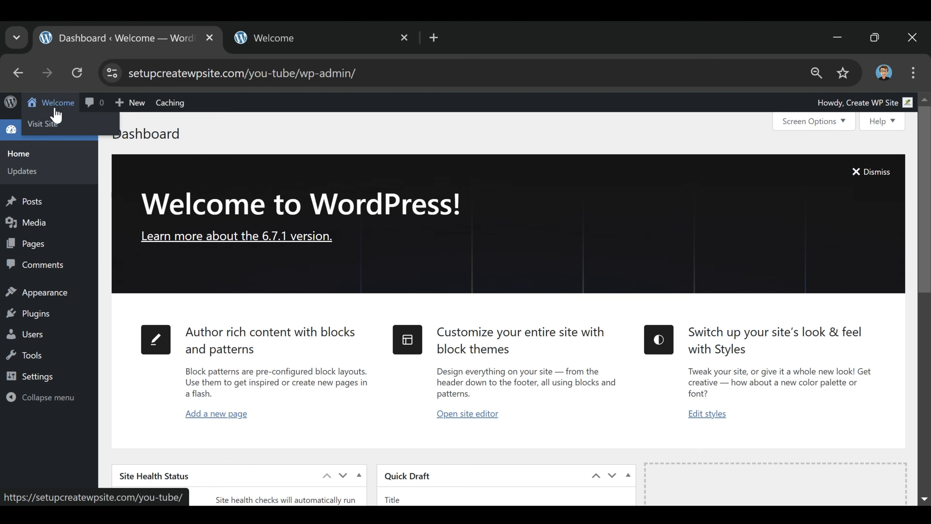
pyautogui.rightClick(52, 127)
pyautogui.click(84, 146)
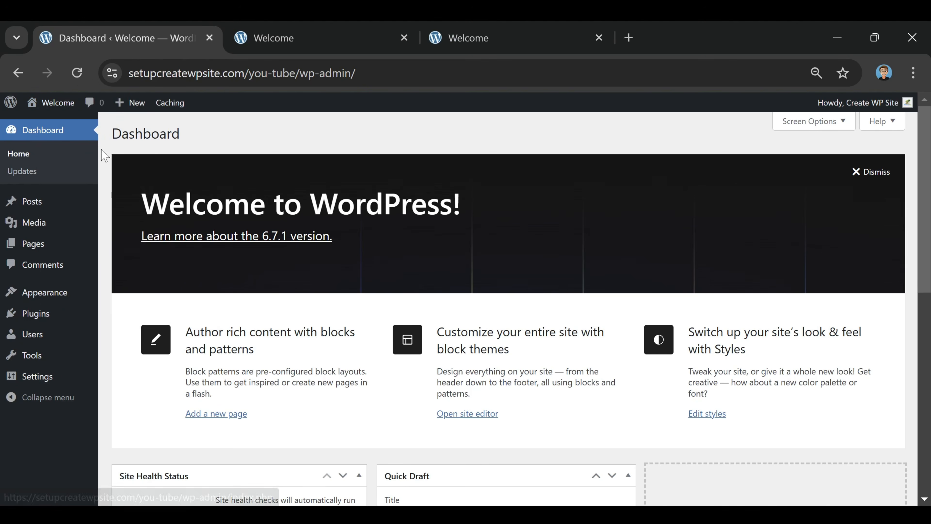
# Step: Look at both live-site tabs to compare them, ending on the first one
pyautogui.click(273, 37)
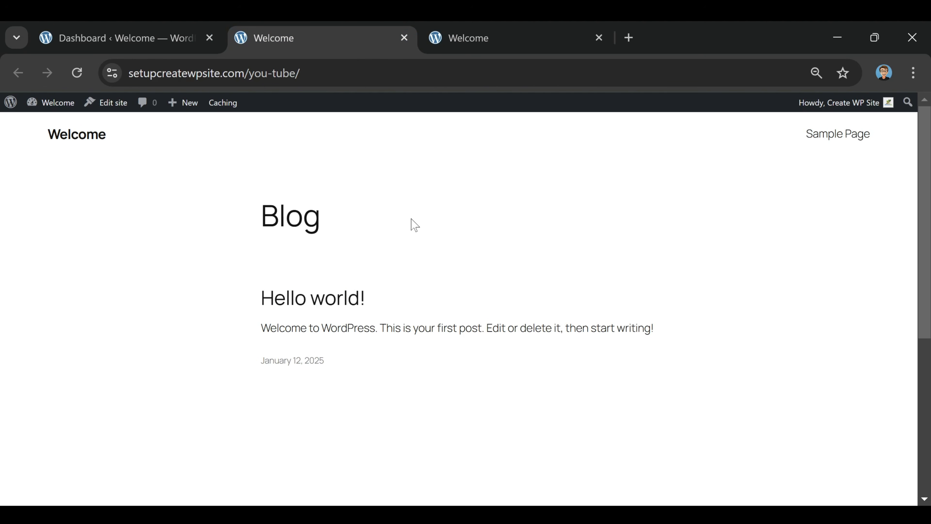
pyautogui.click(442, 37)
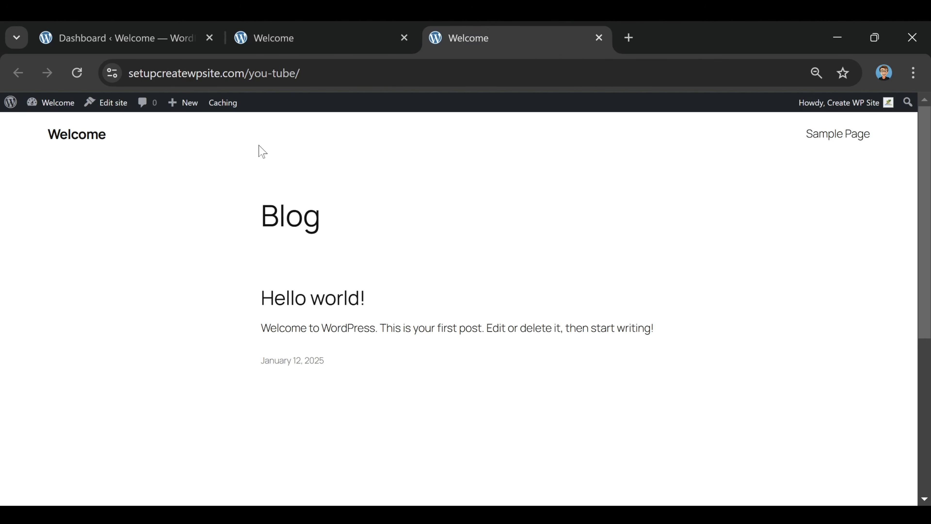
pyautogui.click(307, 43)
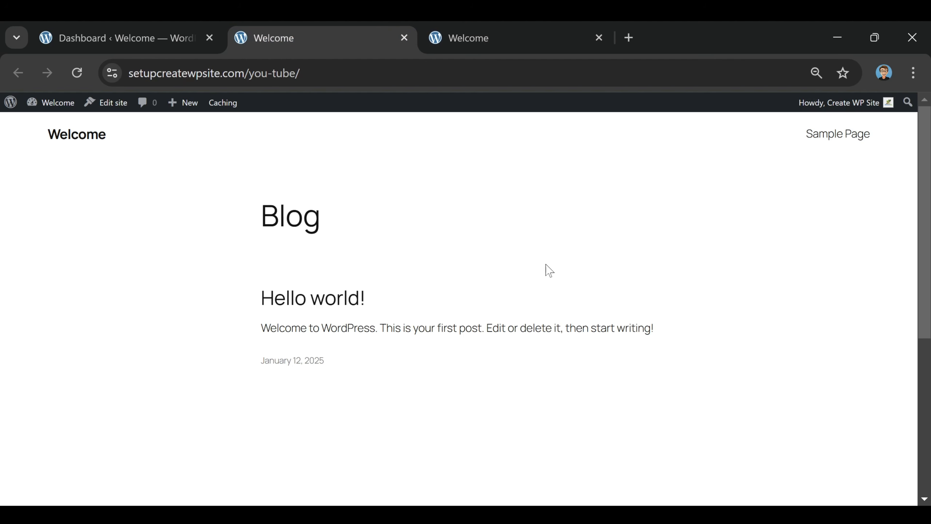
# Step: Open the site editor from the second live-site tab and dismiss its welcome guide
pyautogui.click(458, 37)
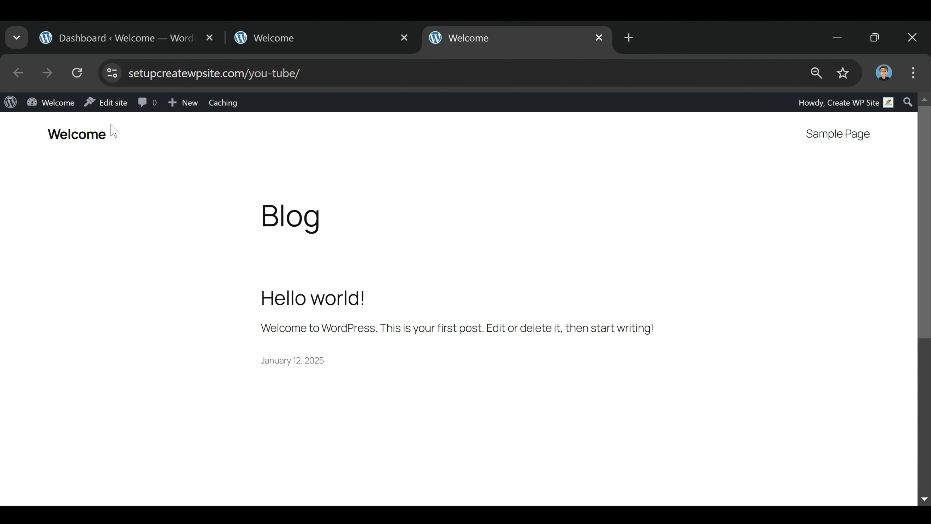
pyautogui.click(109, 112)
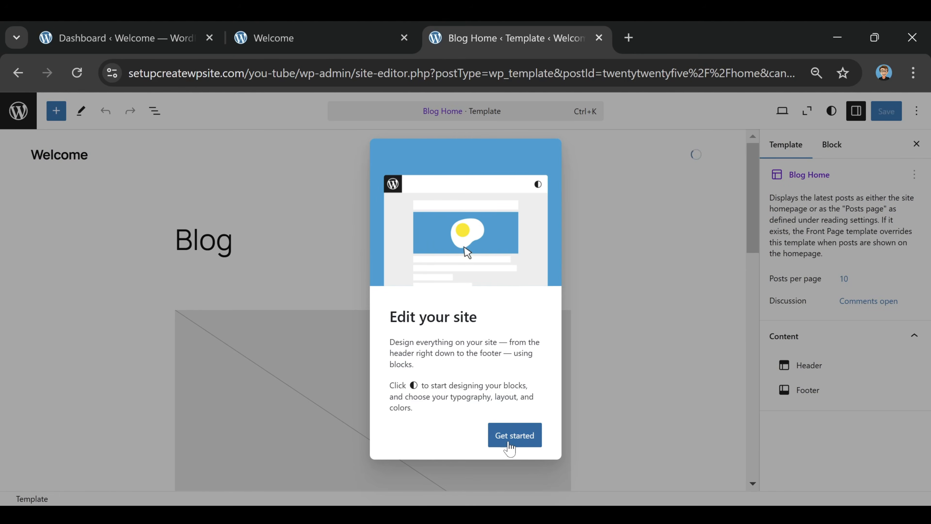
pyautogui.click(515, 437)
pyautogui.moveTo(395, 194)
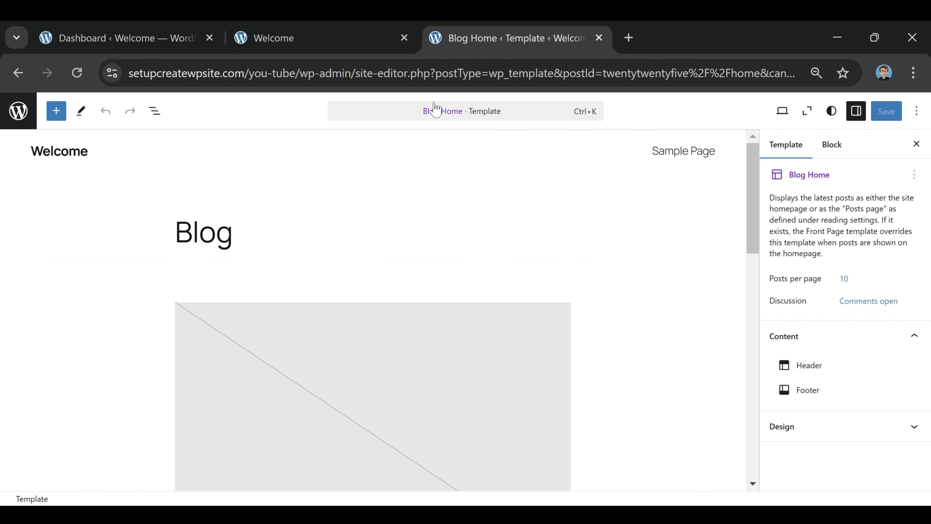
# Step: Leave the Blog Home template and move Sample Page to the trash from the site editor's page list
pyautogui.click(426, 114)
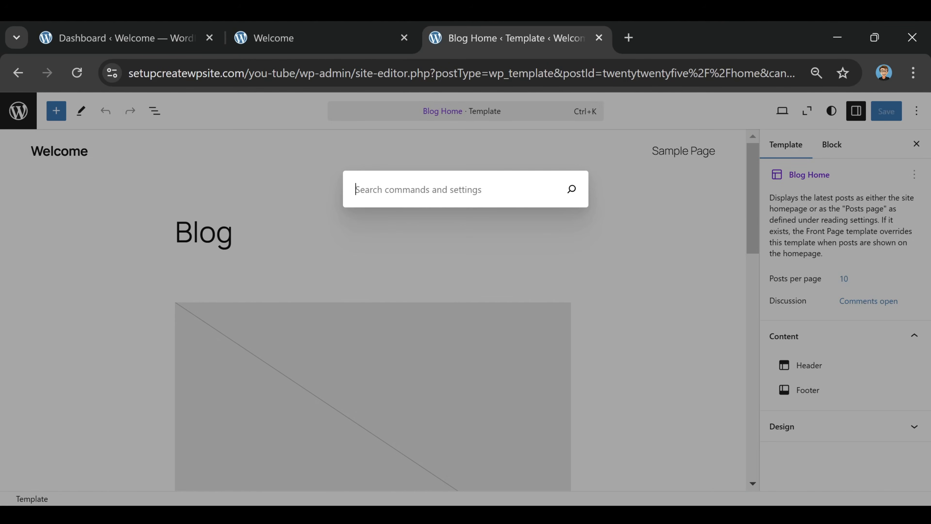
pyautogui.click(402, 251)
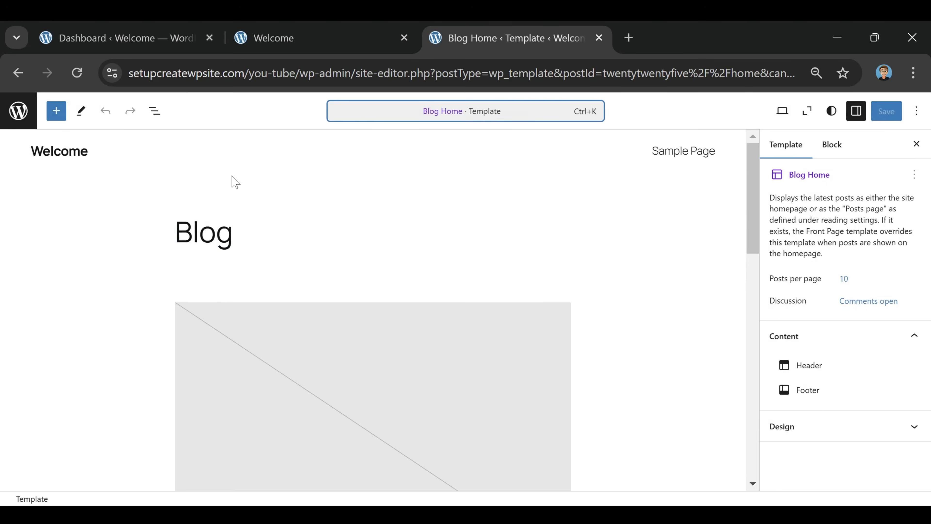
pyautogui.click(19, 113)
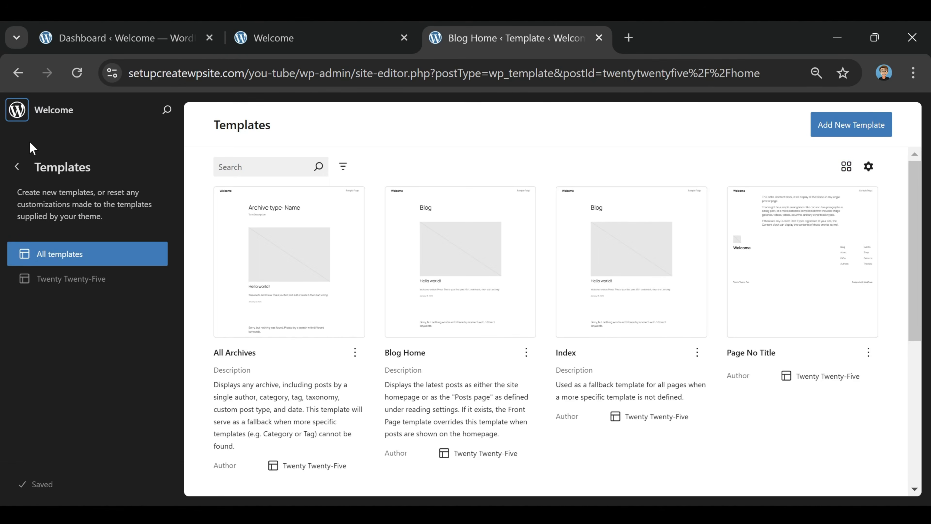
pyautogui.click(17, 168)
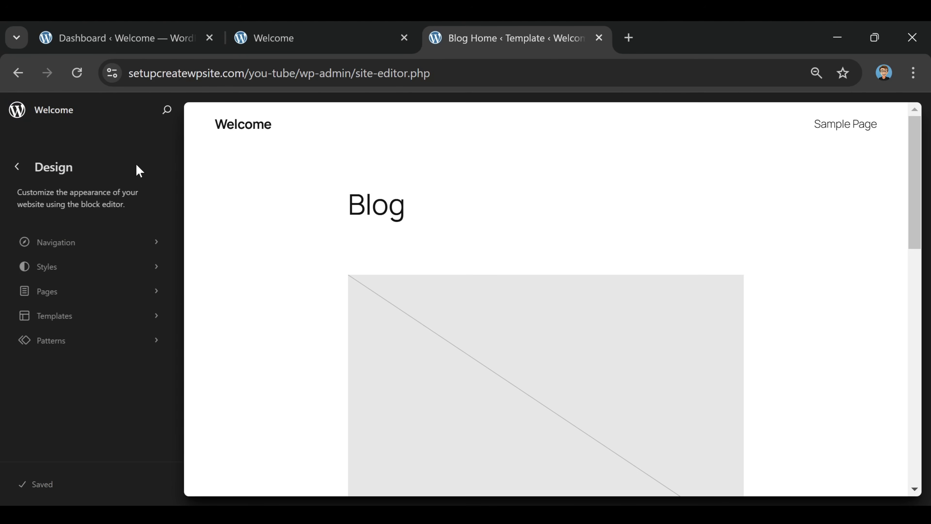
pyautogui.click(56, 294)
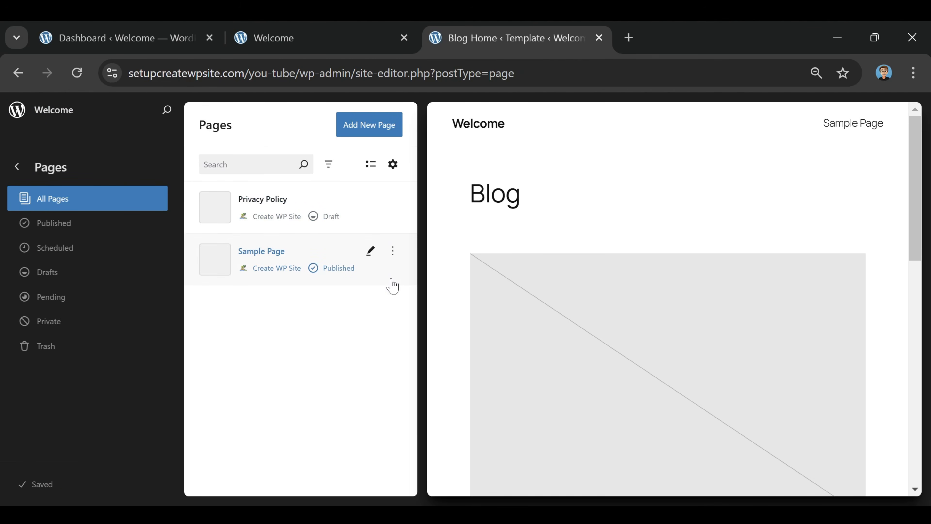
pyautogui.click(393, 251)
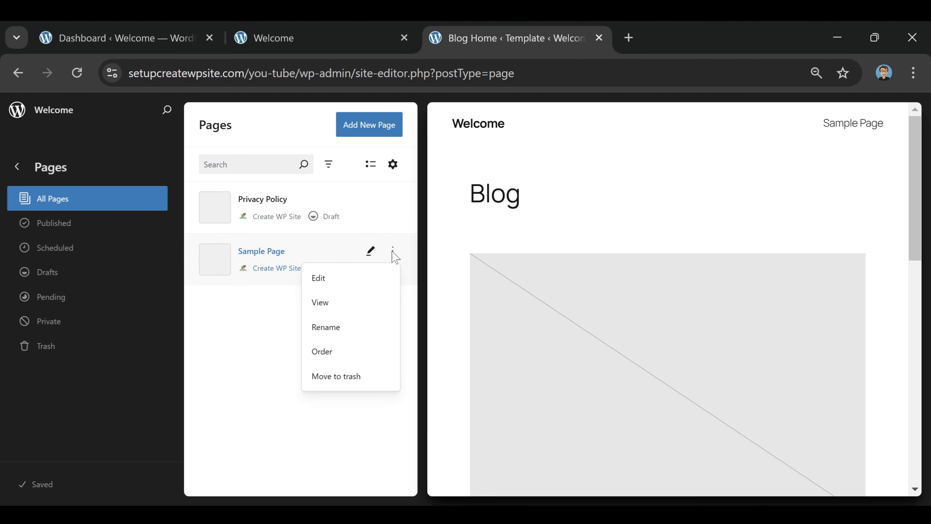
pyautogui.click(356, 376)
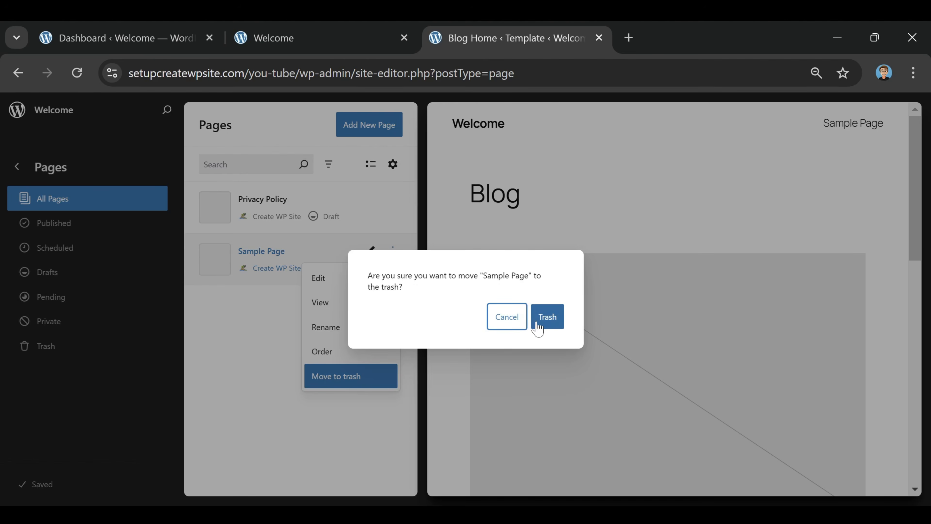
pyautogui.click(547, 323)
# Step: Create a new page titled Home without a starter pattern and publish it
pyautogui.click(372, 129)
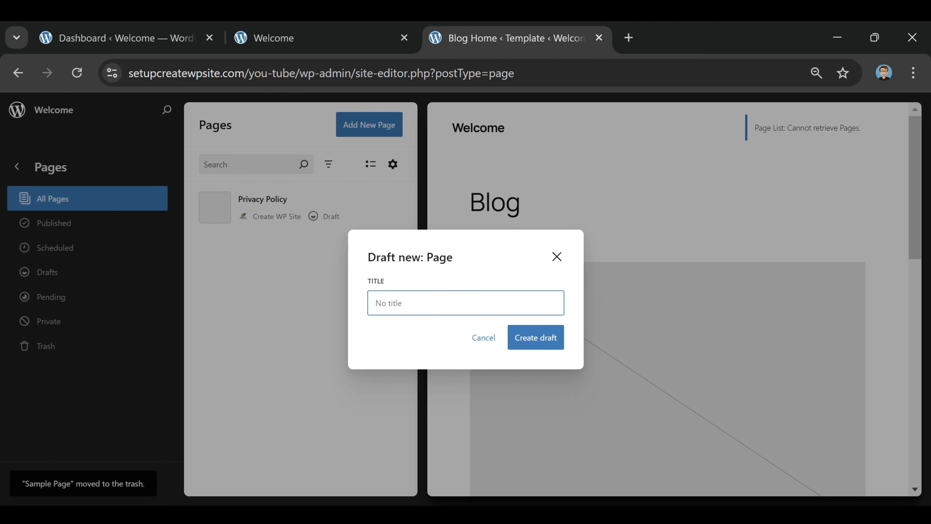
pyautogui.click(465, 303)
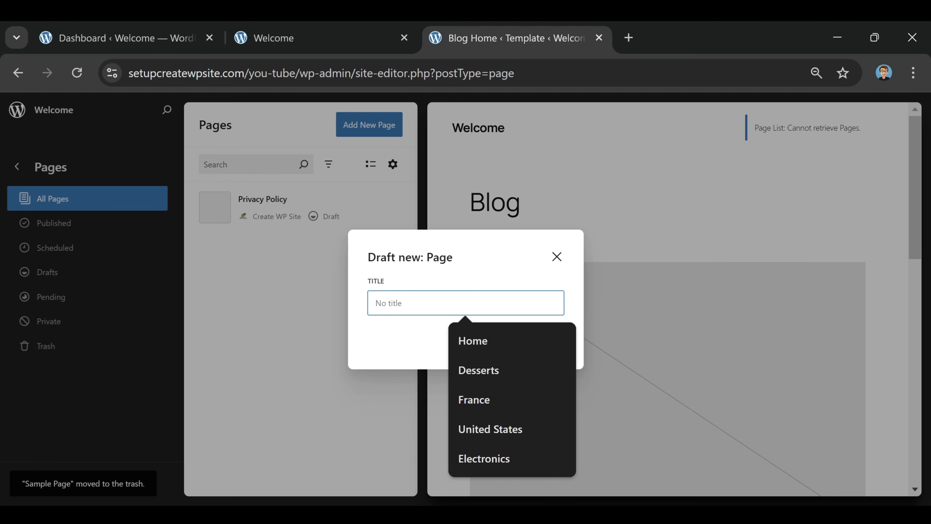
pyautogui.click(491, 349)
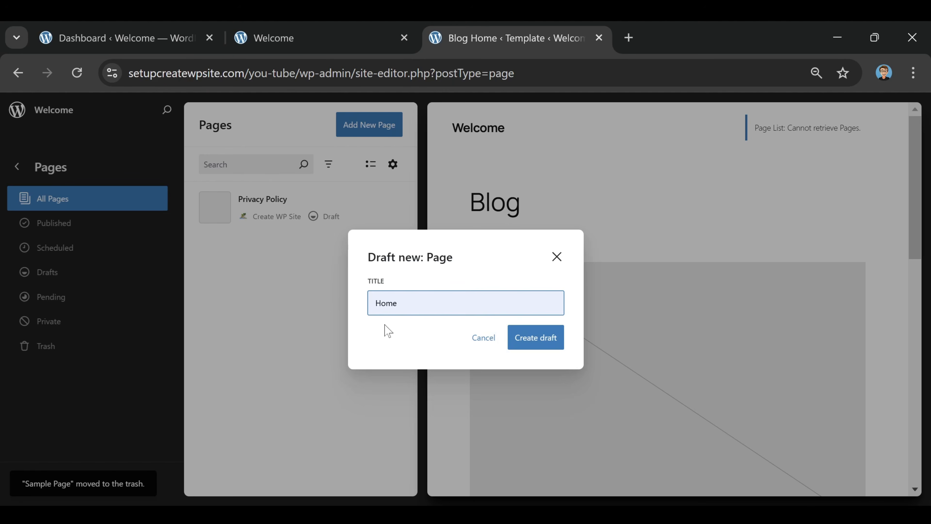
pyautogui.click(544, 348)
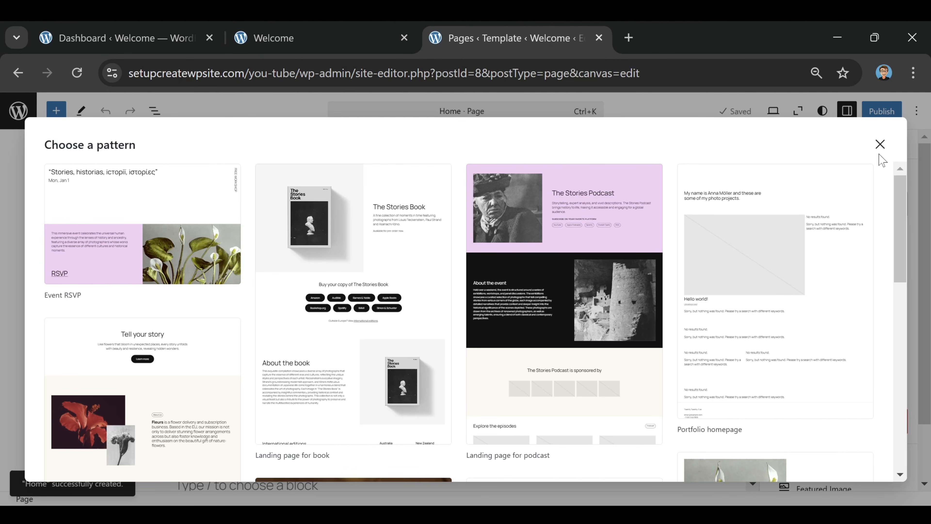
pyautogui.click(880, 144)
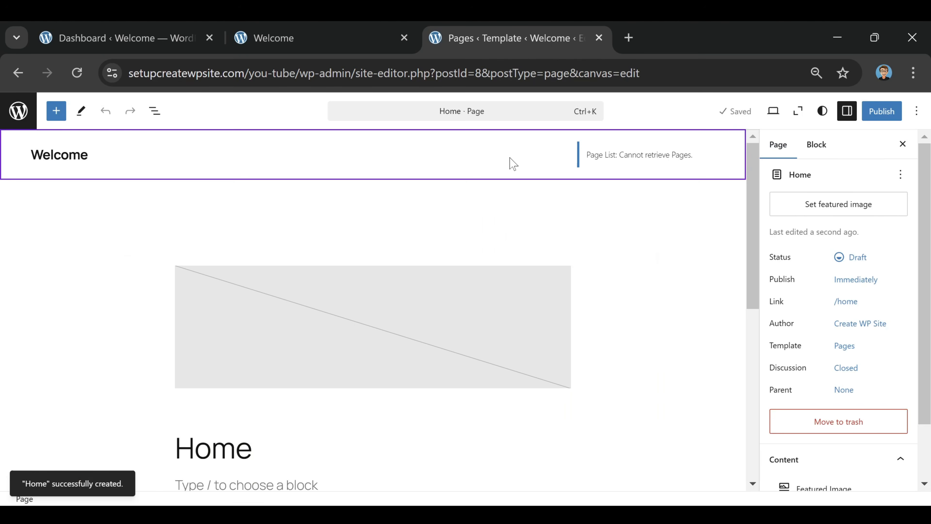
pyautogui.click(886, 116)
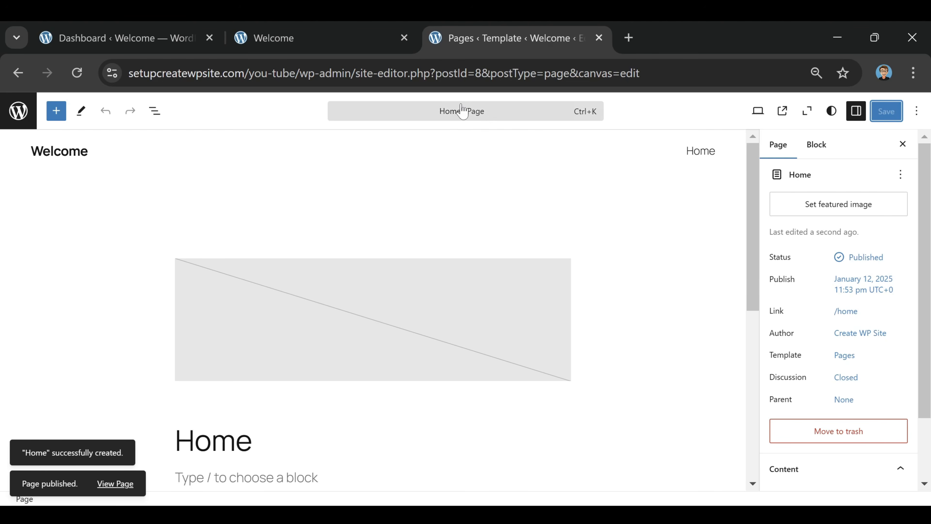
# Step: Return to the page list, then create and publish a page titled Blog without a starter pattern
pyautogui.click(19, 112)
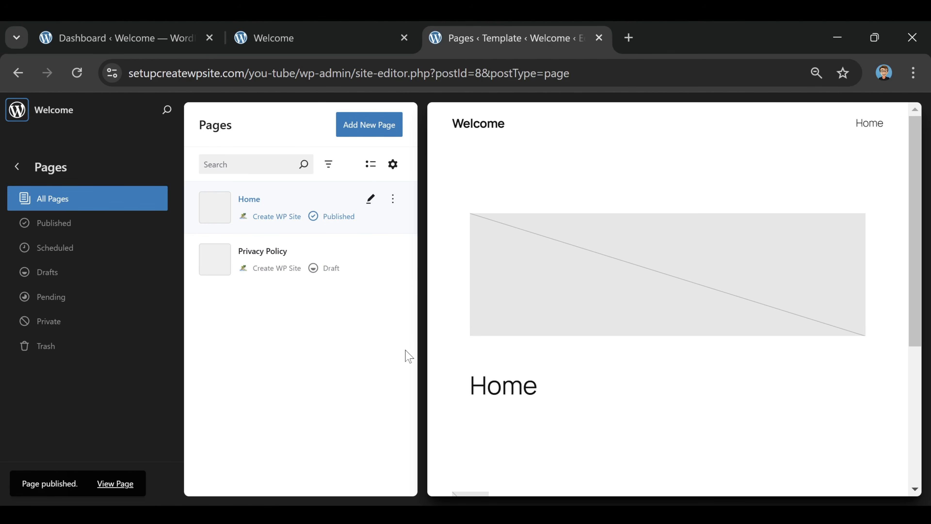
pyautogui.click(365, 139)
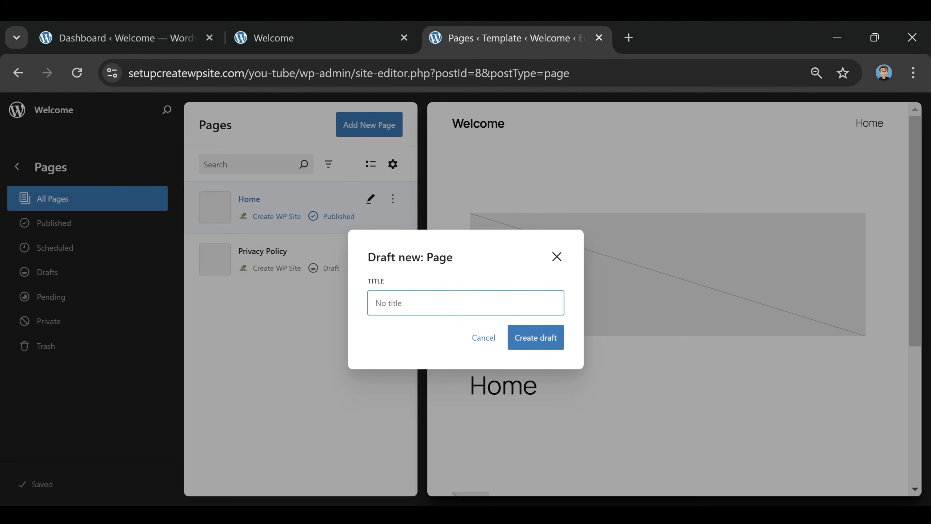
pyautogui.write('Blog')
pyautogui.click(535, 355)
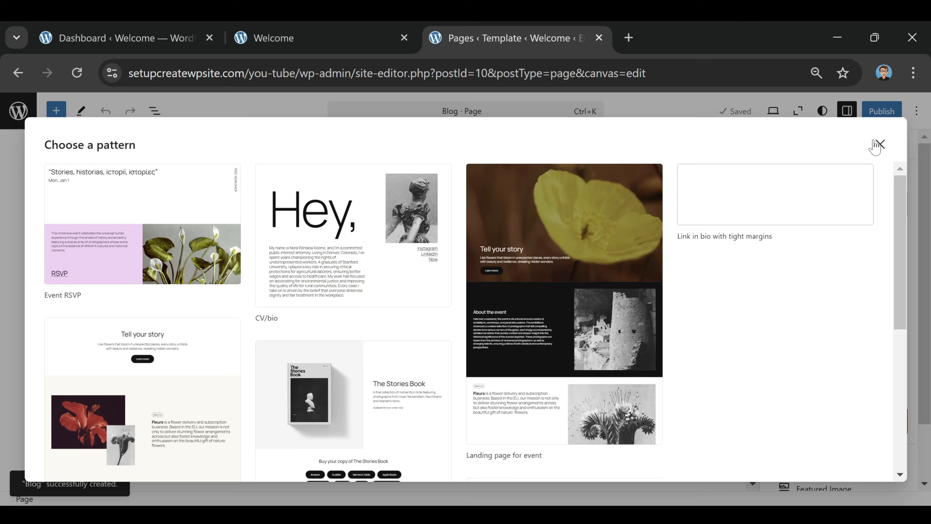
pyautogui.click(880, 144)
pyautogui.click(870, 114)
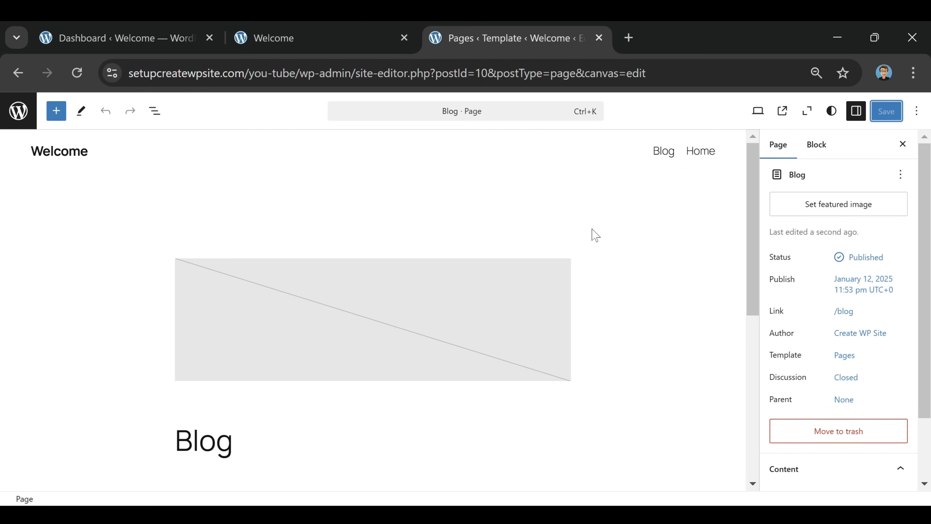
# Step: Add another page titled Contact from the page list, skip the pattern selection and publish it
pyautogui.click(19, 110)
pyautogui.click(354, 132)
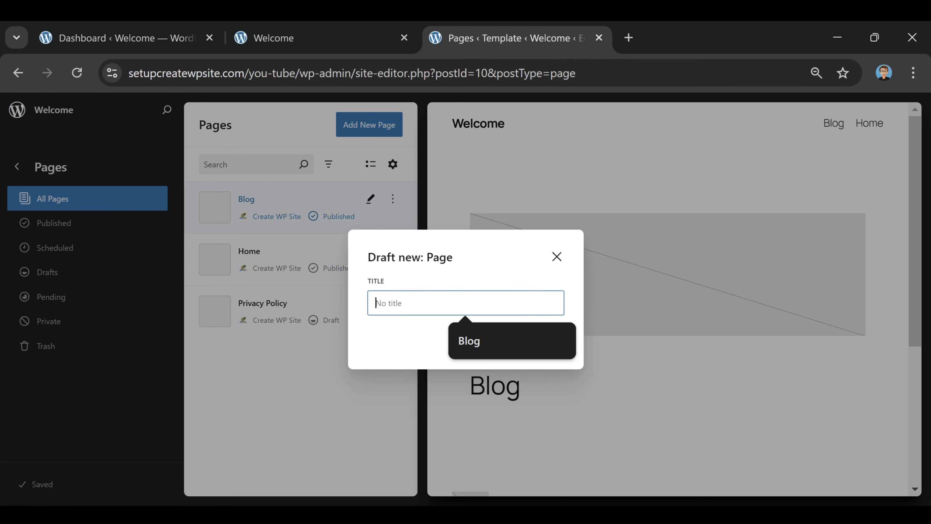
pyautogui.write('Contact')
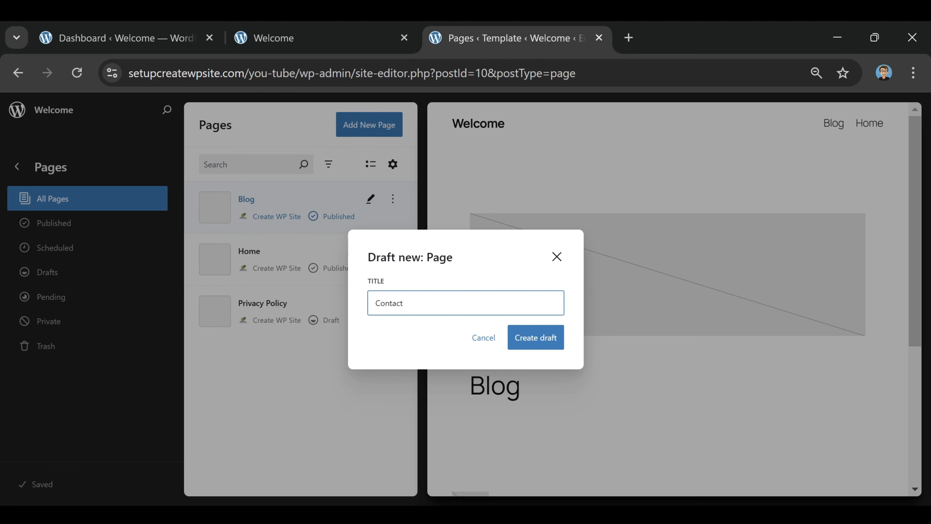
pyautogui.click(530, 337)
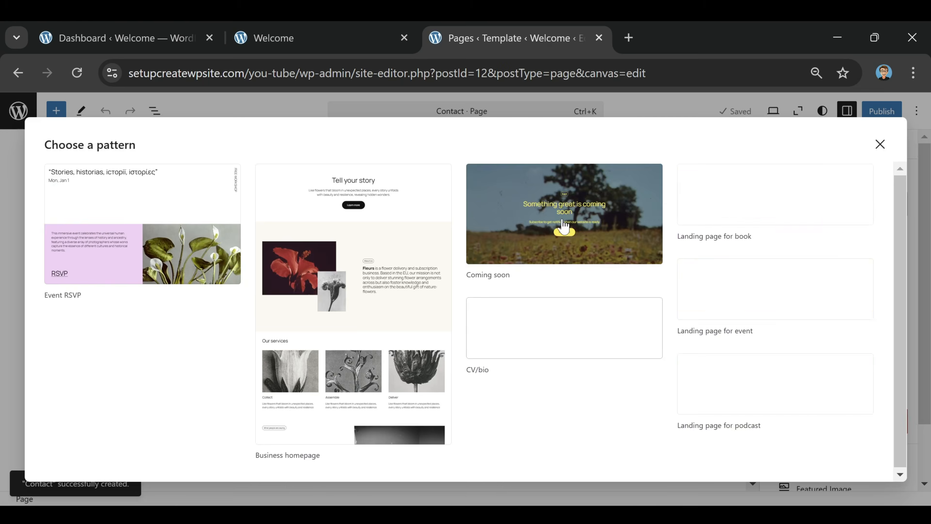
pyautogui.click(880, 144)
pyautogui.click(889, 117)
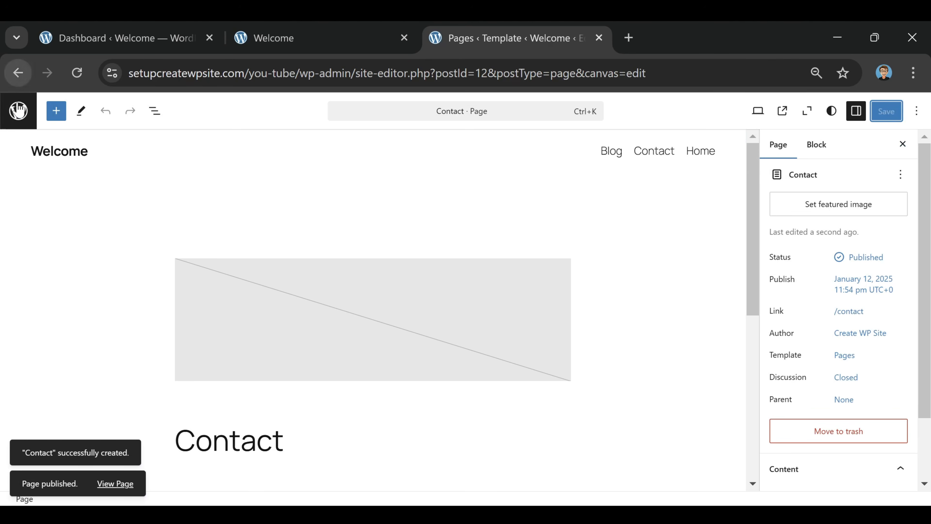
# Step: Create a page titled About from the page list, dismiss the pattern choices and publish it
pyautogui.click(19, 111)
pyautogui.click(371, 129)
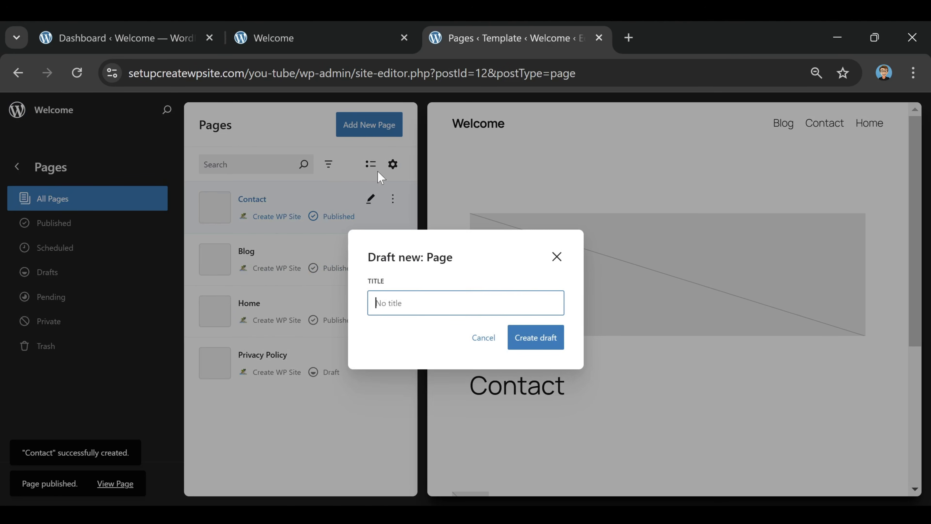
pyautogui.click(466, 303)
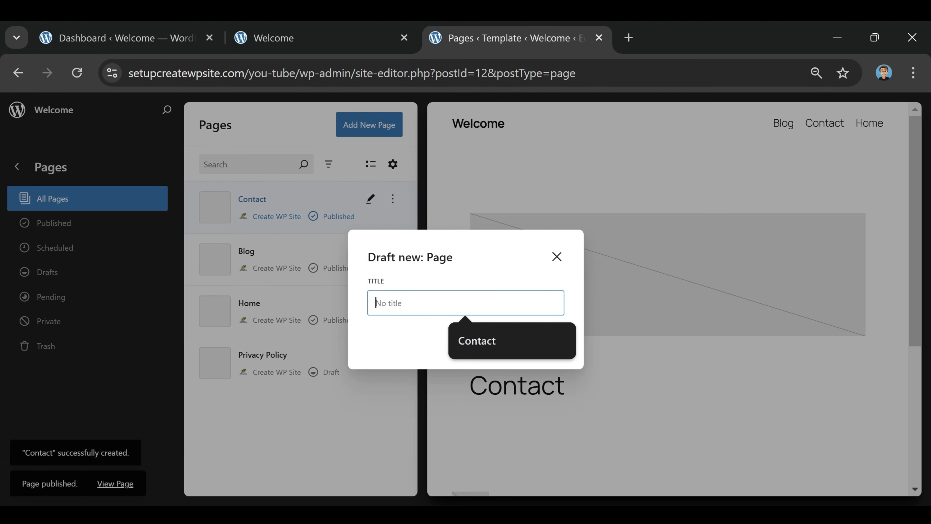
pyautogui.write('About')
pyautogui.click(553, 336)
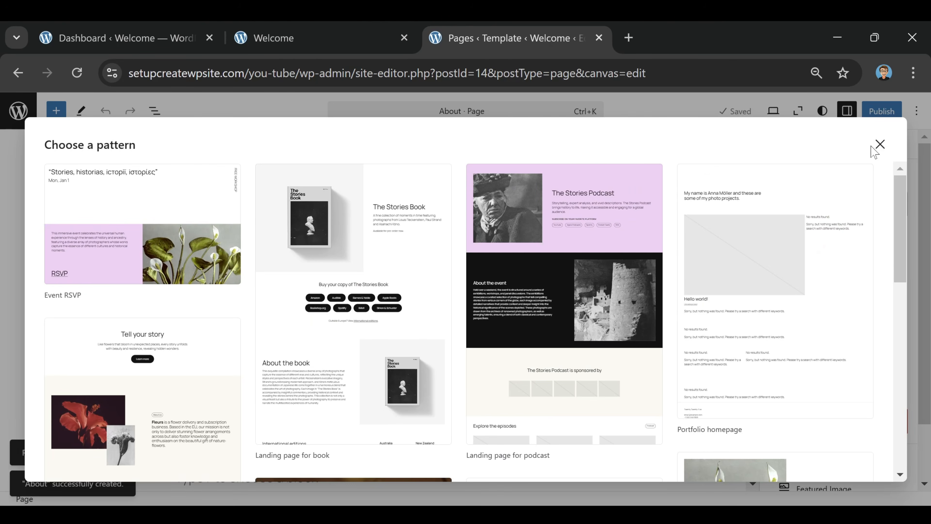
pyautogui.click(880, 147)
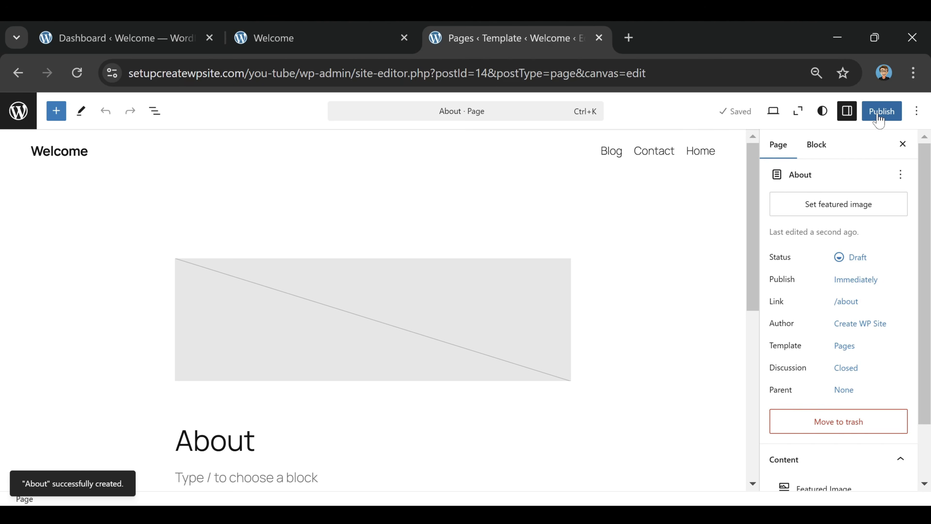
pyautogui.click(882, 115)
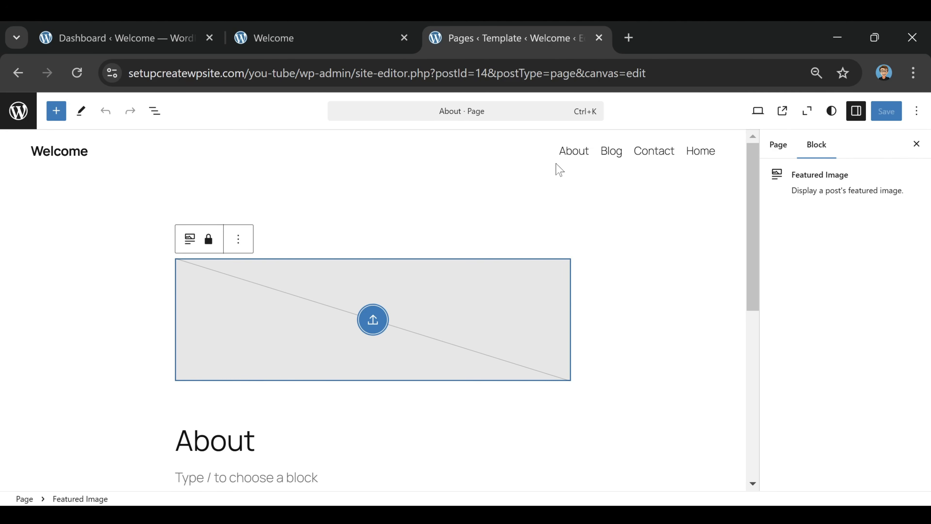
# Step: Try the Evening, Dusk, light green and Twilight style variations in the site editor's styles, and select Evening
pyautogui.click(18, 111)
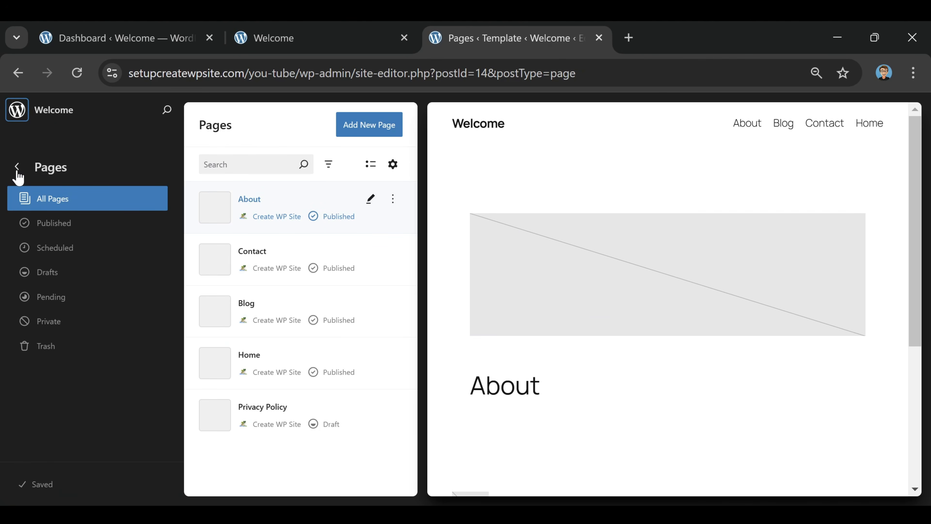
pyautogui.click(17, 173)
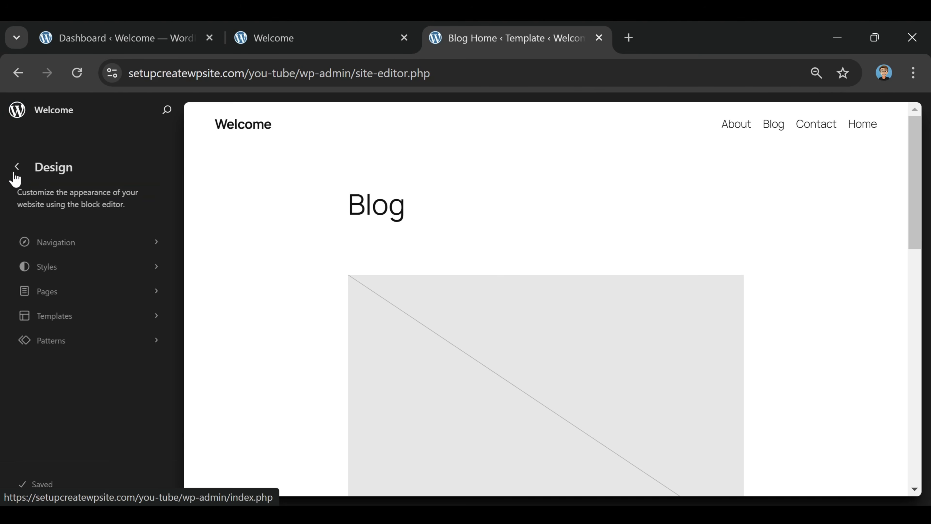
pyautogui.click(51, 274)
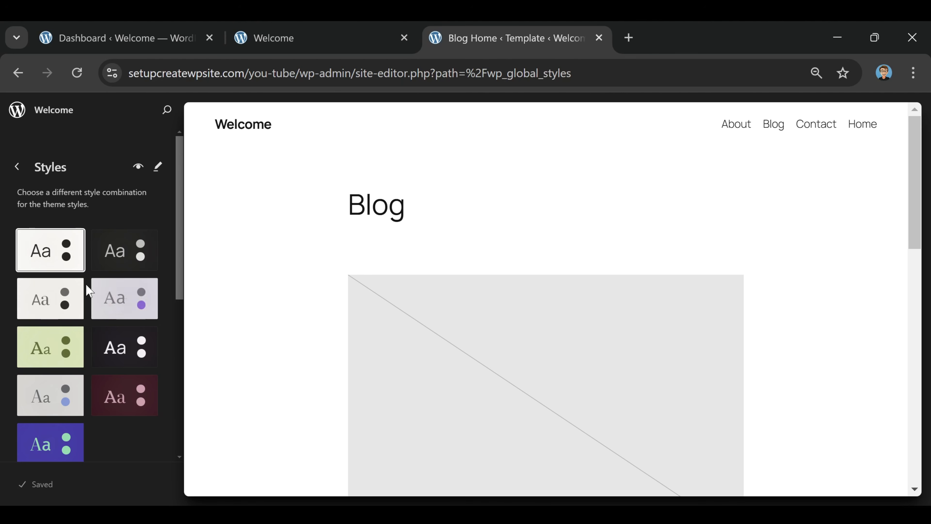
pyautogui.click(131, 266)
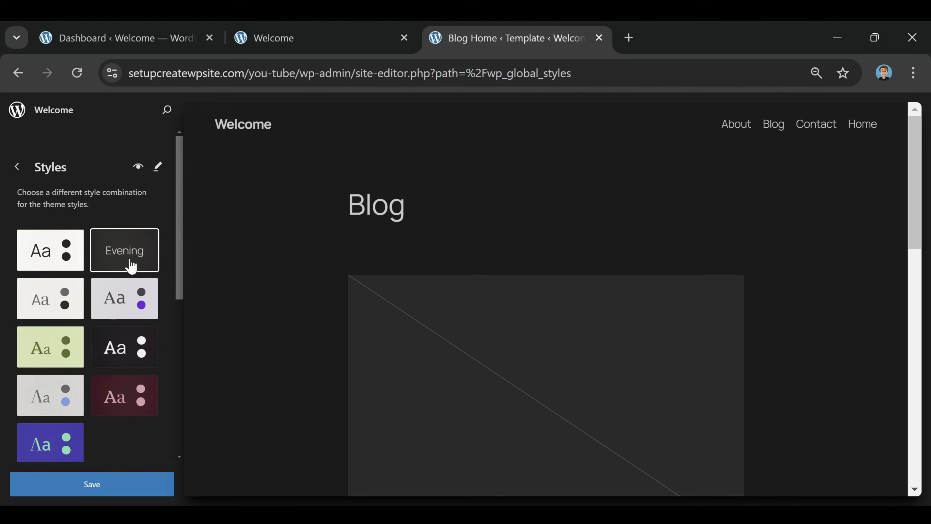
pyautogui.click(130, 307)
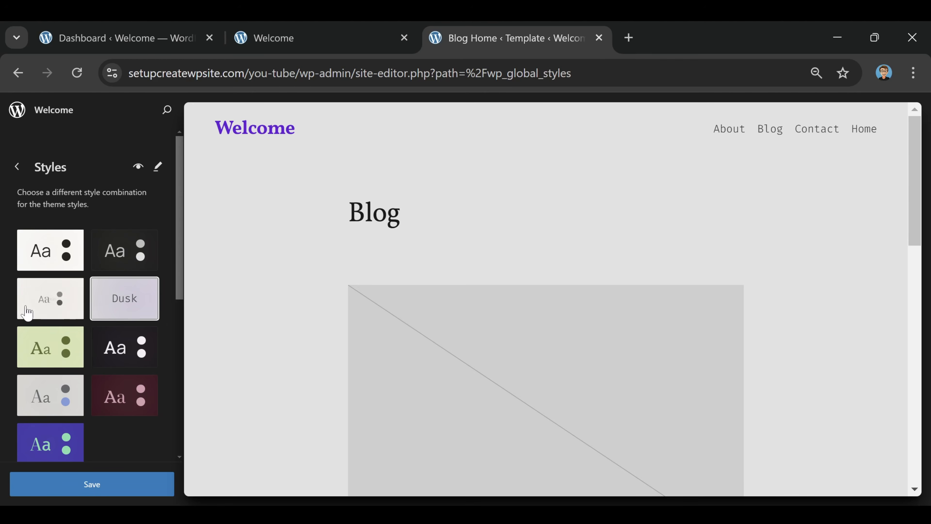
pyautogui.click(50, 353)
pyautogui.click(132, 352)
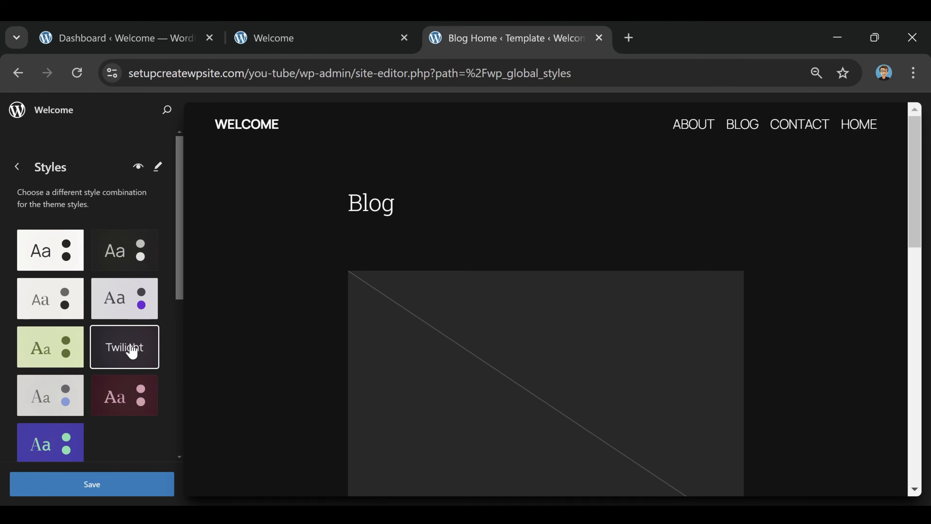
pyautogui.click(129, 254)
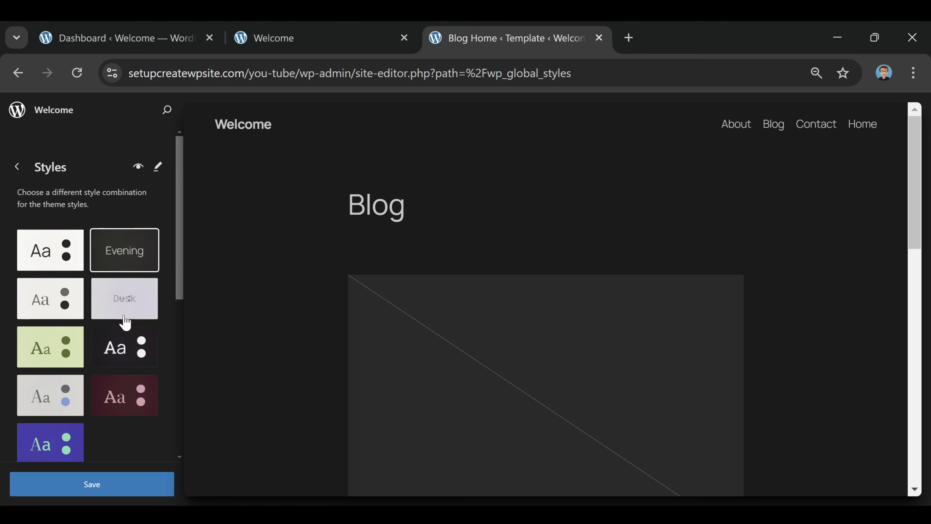
pyautogui.click(135, 349)
pyautogui.click(132, 253)
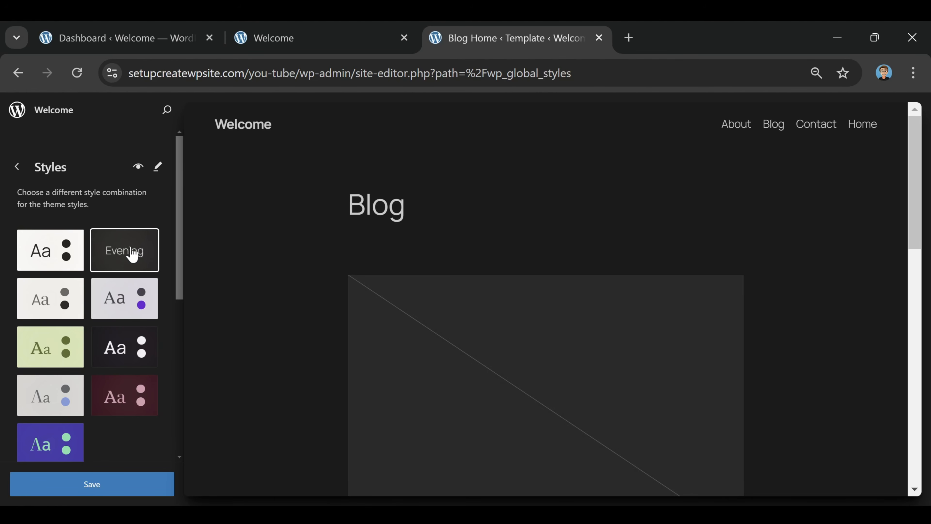
pyautogui.scroll(-5, 94, 297)
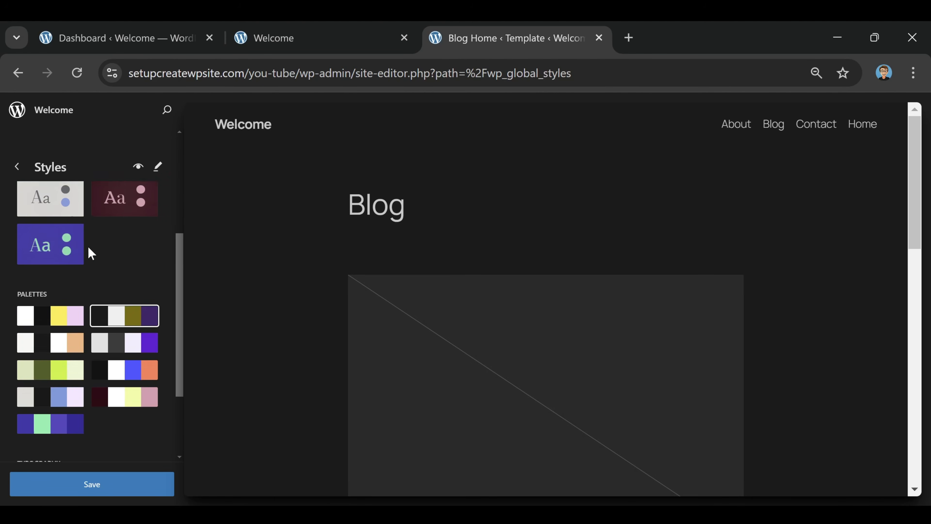
# Step: Browse the palettes and try several typography presets for the site in the site editor's styles
pyautogui.scroll(-3, 91, 253)
pyautogui.scroll(2, 83, 258)
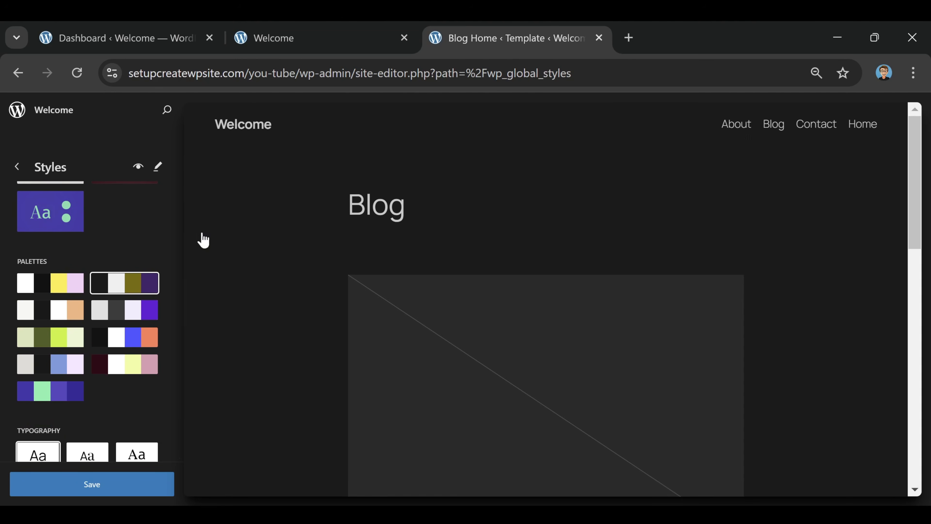
pyautogui.scroll(-2, 90, 309)
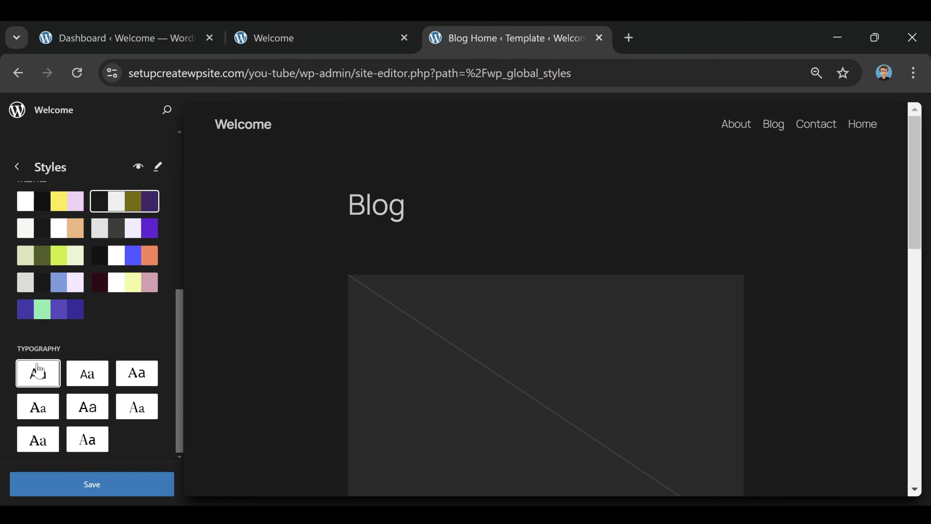
pyautogui.scroll(5, 85, 384)
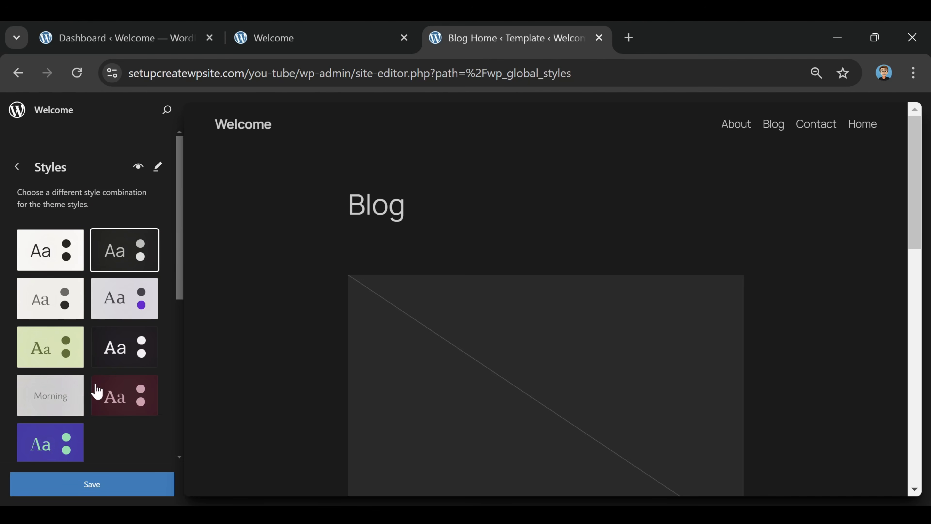
pyautogui.scroll(-5, 102, 330)
pyautogui.click(94, 375)
pyautogui.click(149, 377)
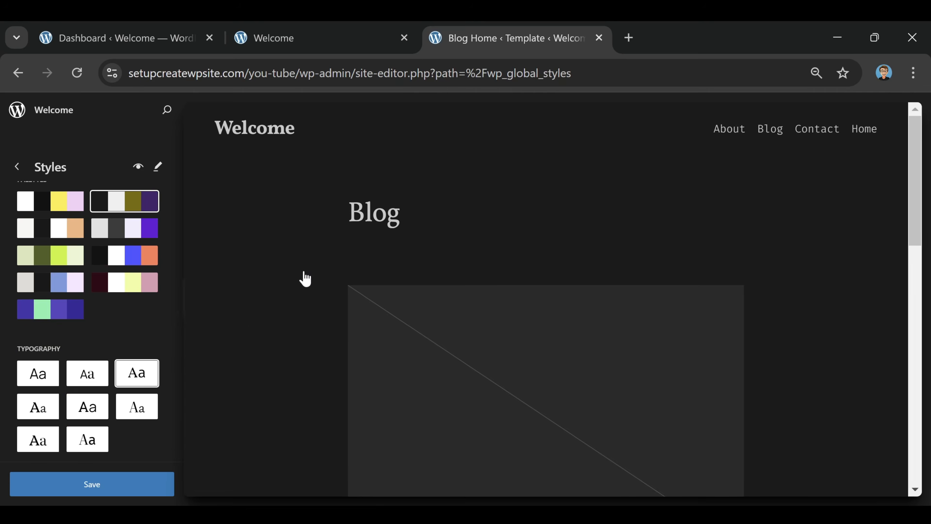
pyautogui.click(45, 406)
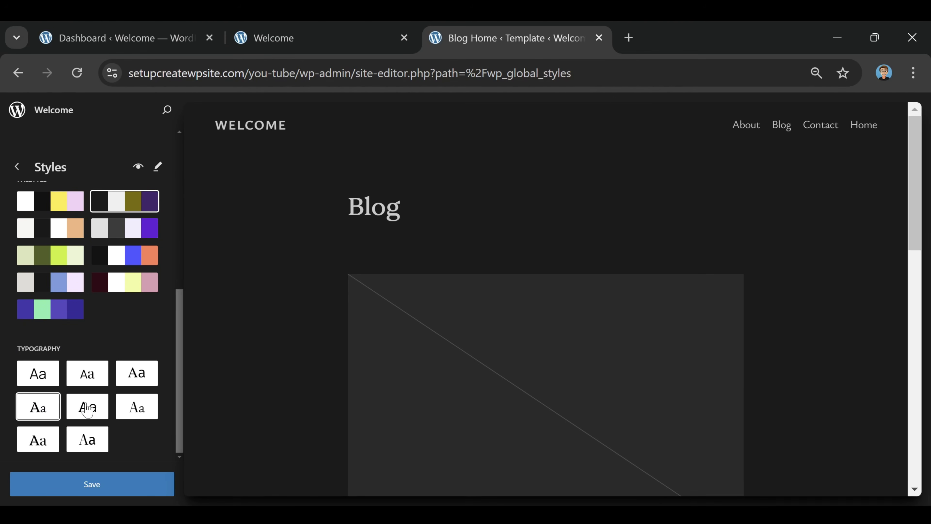
pyautogui.click(95, 409)
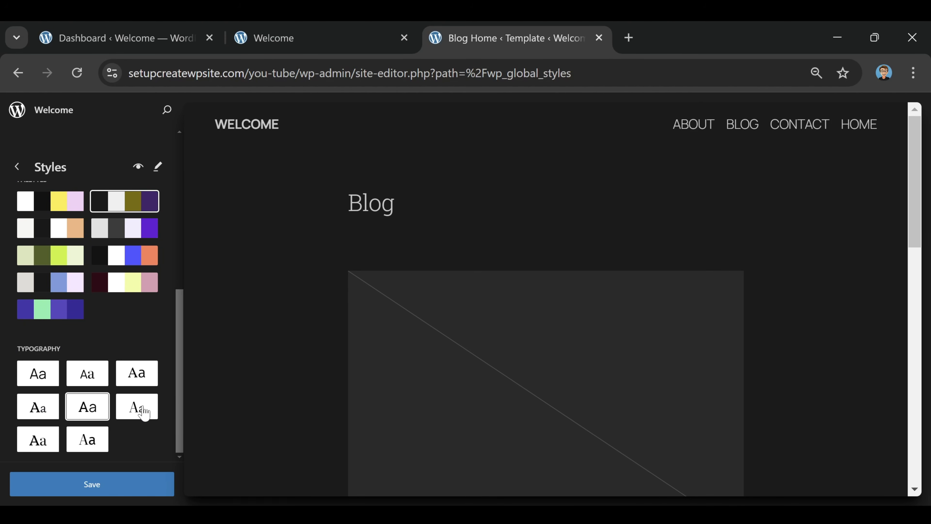
pyautogui.click(139, 414)
pyautogui.click(85, 440)
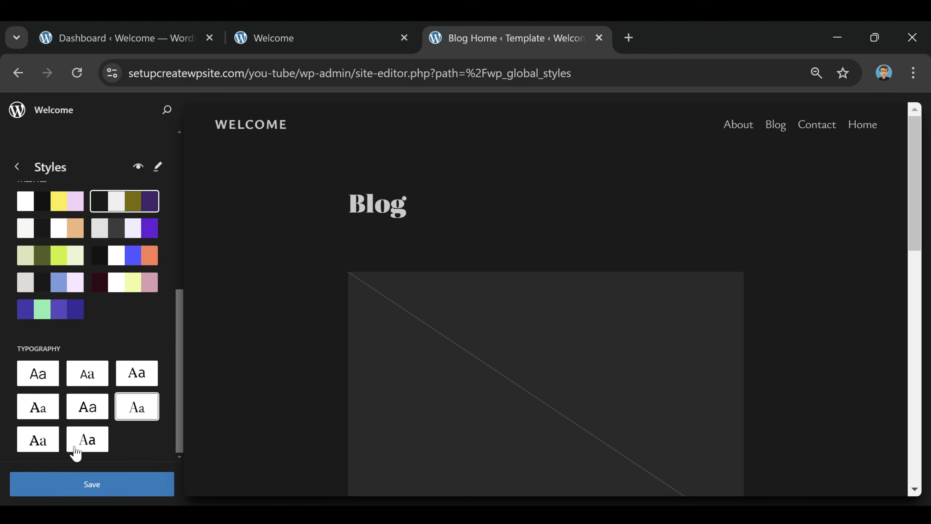
pyautogui.click(35, 446)
pyautogui.click(90, 404)
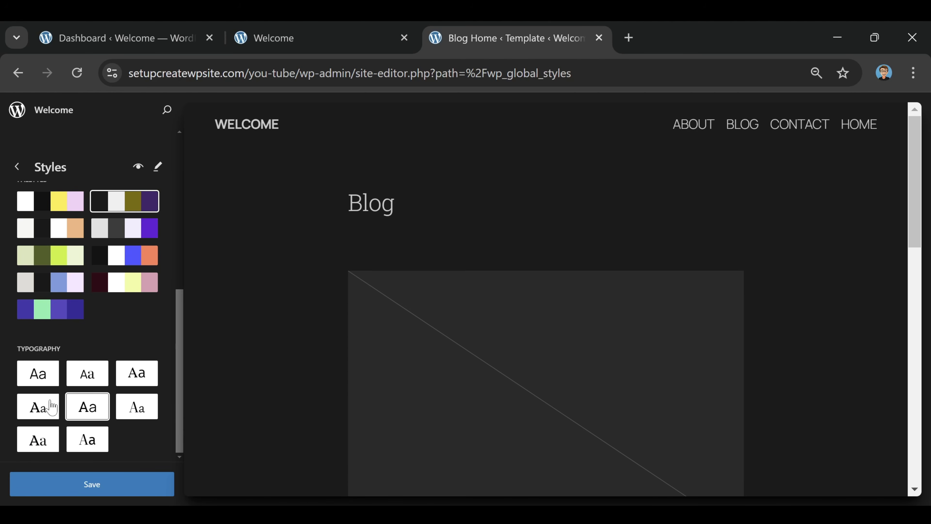
# Step: Apply the typography preset that starts the second row of the typography grid and save the site styles
pyautogui.click(50, 407)
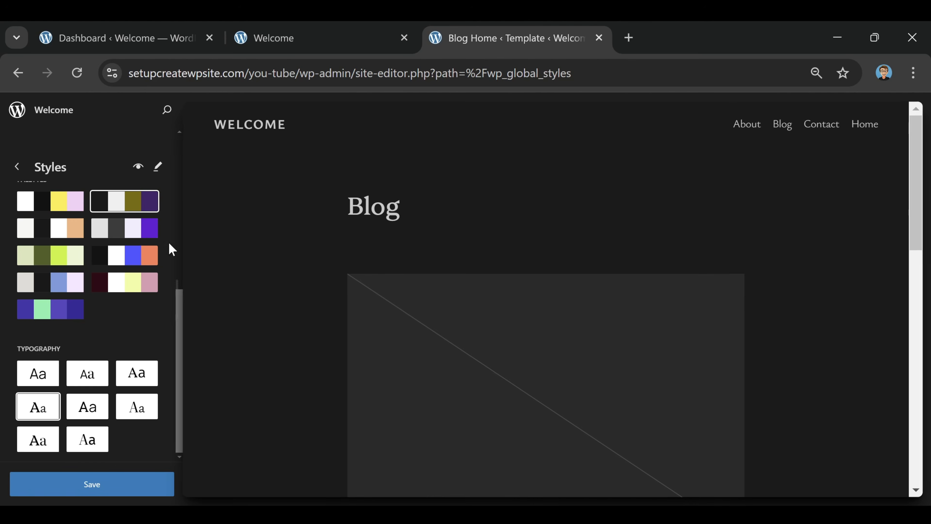
pyautogui.click(98, 493)
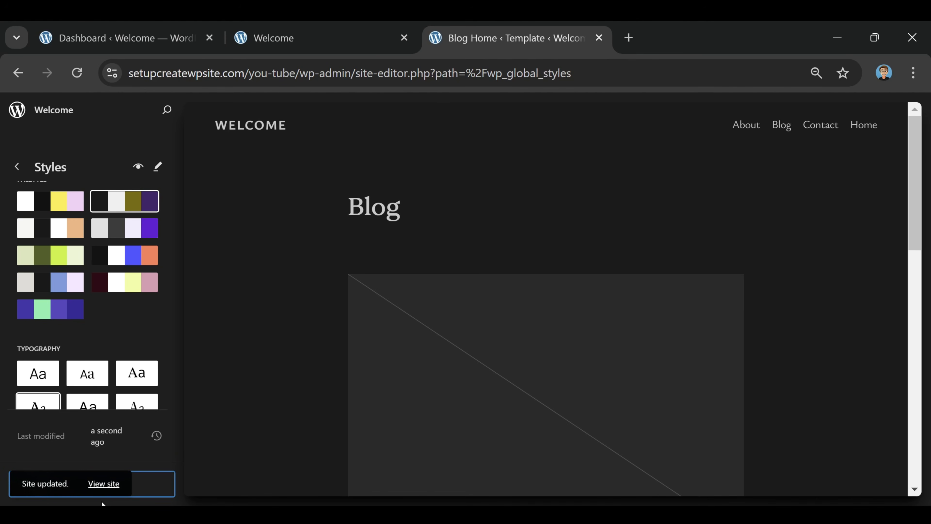
# Step: Reload the live site and look over its header, blog post and footer in the saved style
pyautogui.click(306, 44)
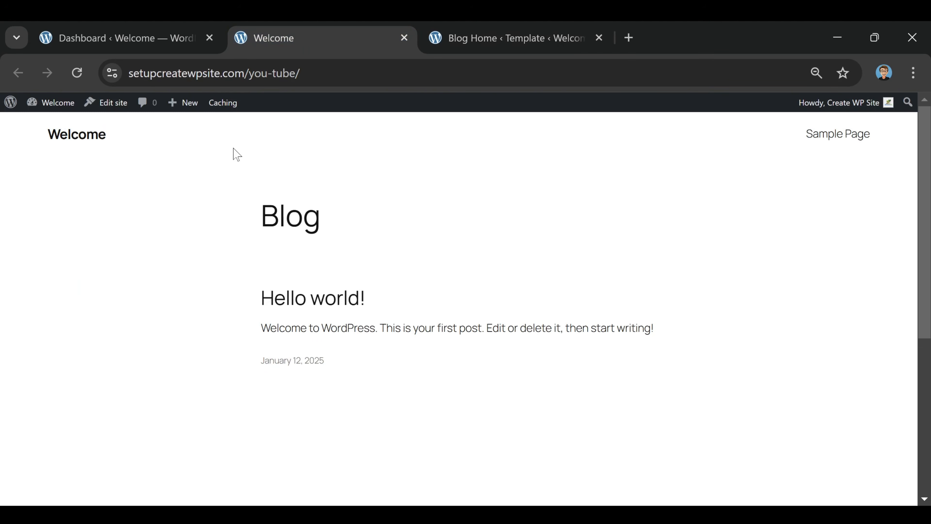
pyautogui.click(72, 77)
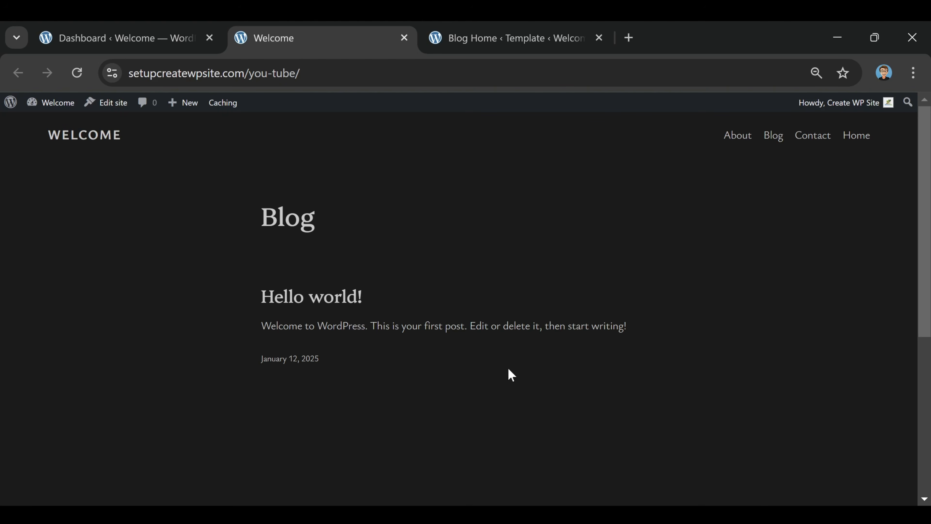
pyautogui.scroll(-5, 440, 257)
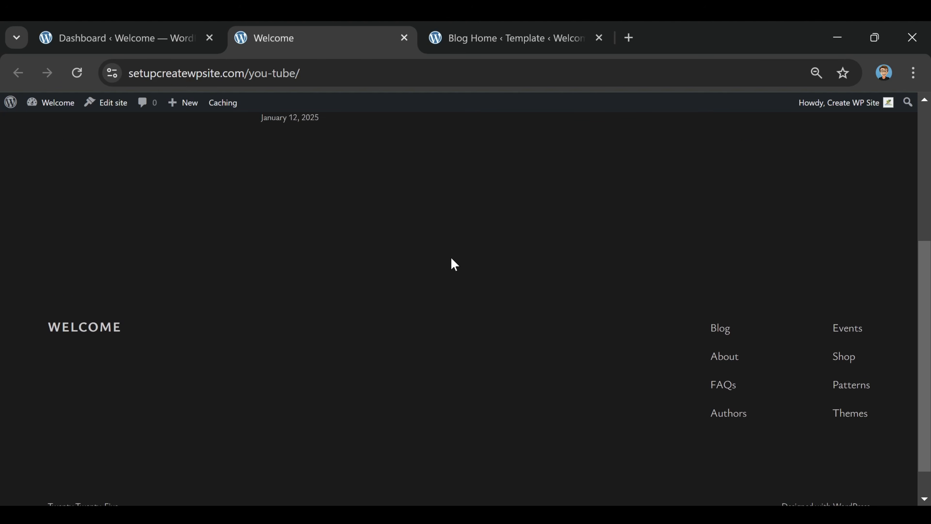
pyautogui.scroll(5, 459, 312)
# Step: Return to the Blog Home template, replace the site title in the header with "Digital Traffic lab" and save
pyautogui.hotkey('ctrl', 'Tab')
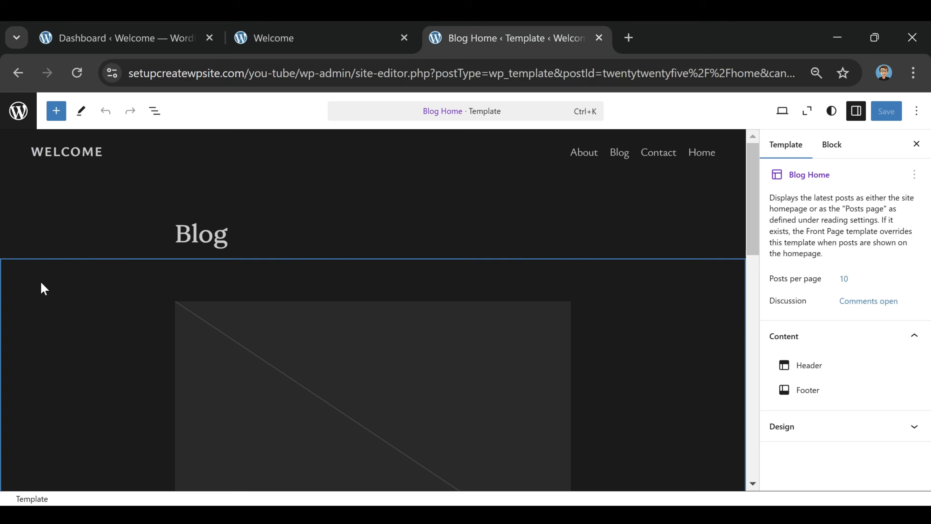
pyautogui.click(69, 159)
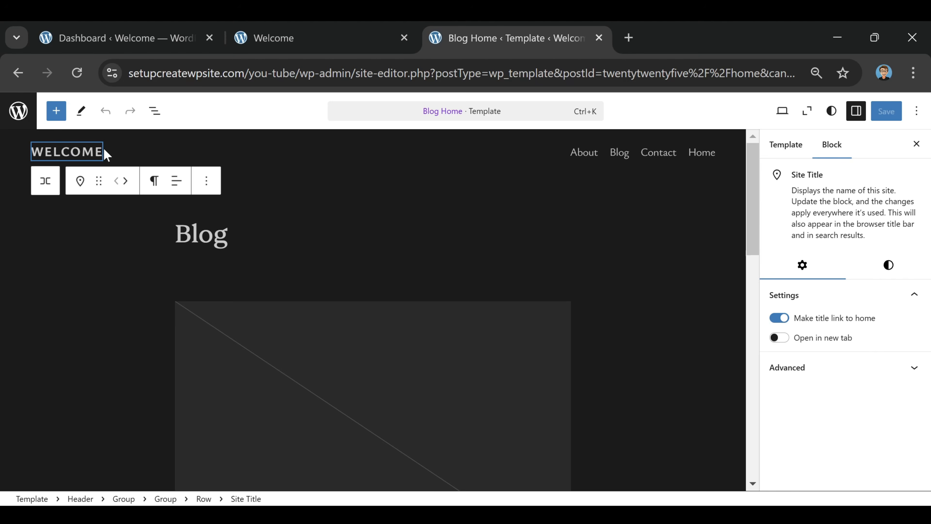
pyautogui.moveTo(108, 153)
pyautogui.press('Right')
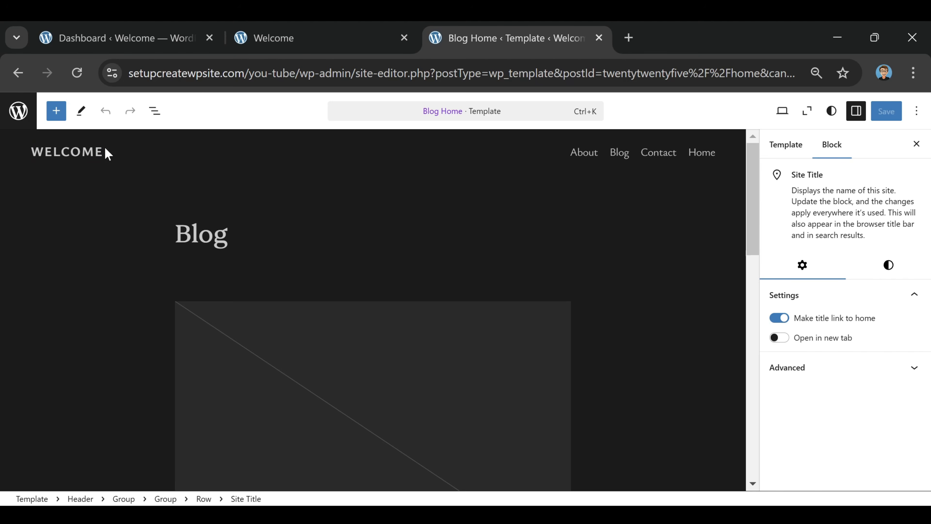
pyautogui.press('BackSpace')
pyautogui.press('BackSpace')
pyautogui.press('BackSpace')
pyautogui.press('BackSpace')
pyautogui.press('BackSpace')
pyautogui.press('BackSpace')
pyautogui.press('BackSpace')
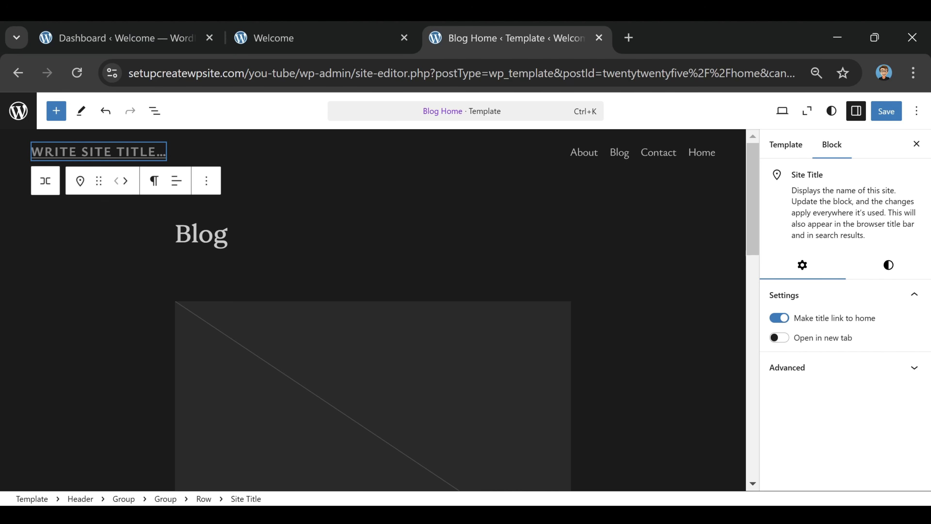
pyautogui.write('DIGITAL TRAFFIC LAB')
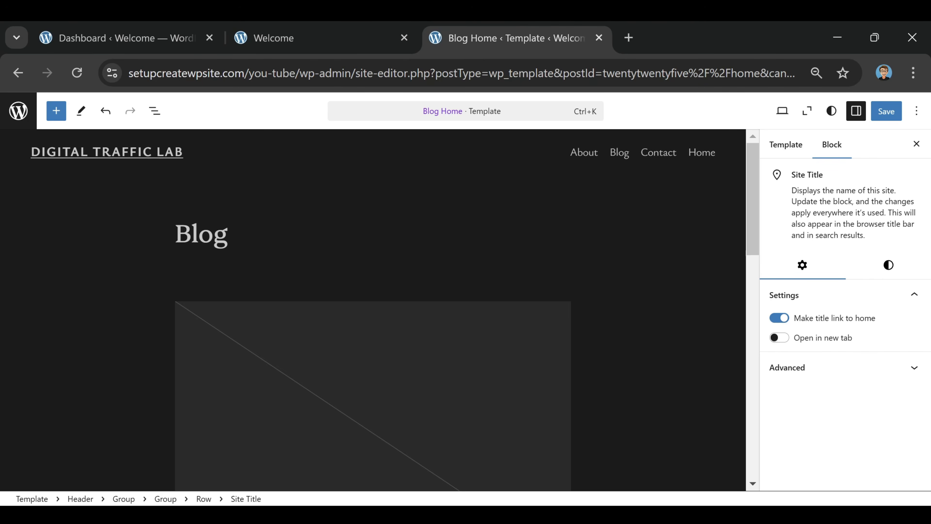
pyautogui.click(285, 352)
pyautogui.click(886, 113)
pyautogui.click(884, 115)
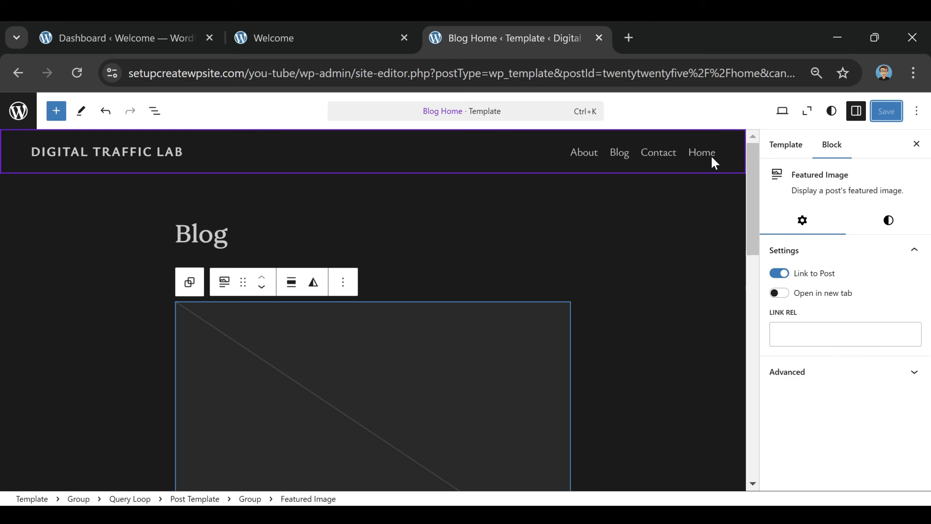
# Step: Make the page list in the header's navigation block editable so its items can be reordered
pyautogui.click(451, 159)
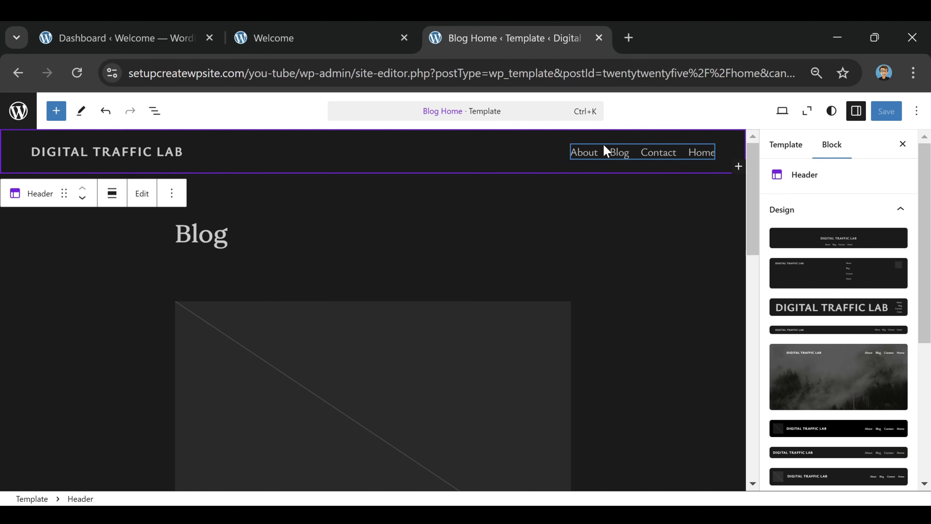
pyautogui.click(605, 150)
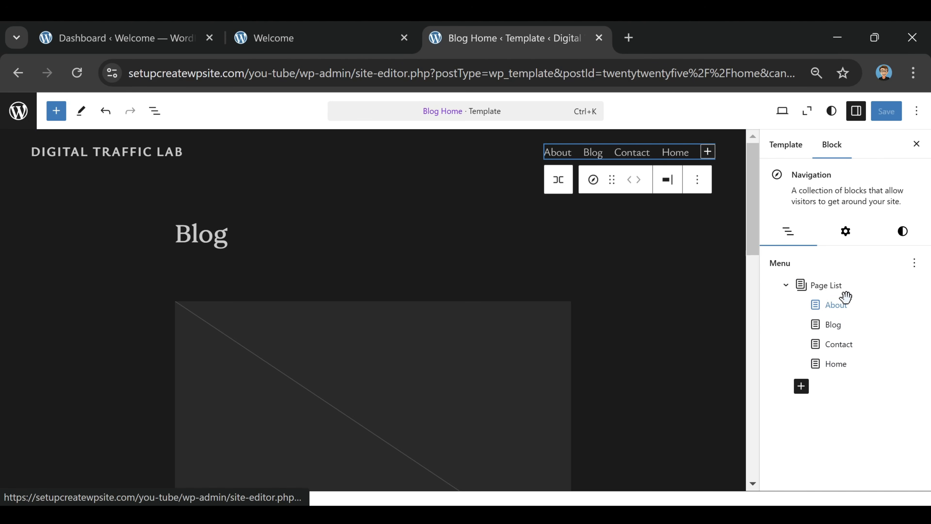
pyautogui.click(834, 364)
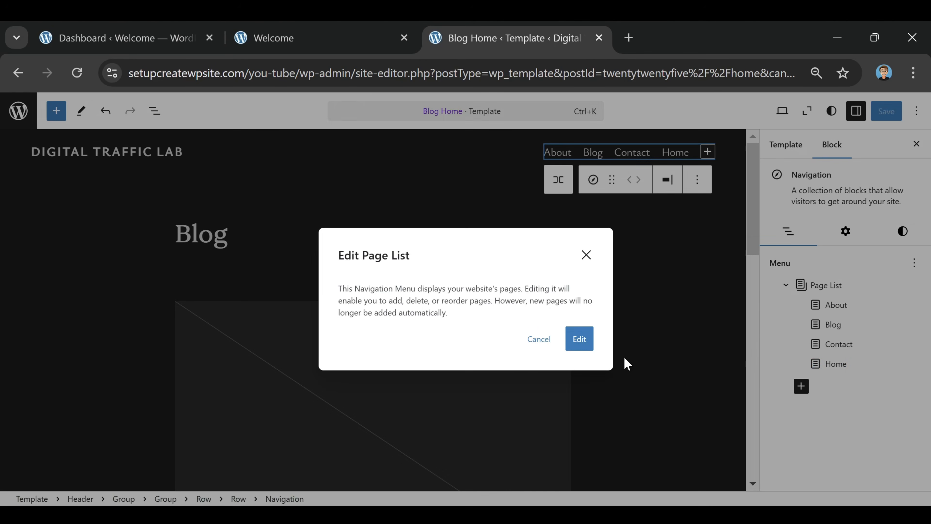
pyautogui.click(578, 338)
# Step: Reorder the navigation menu to Home, Blog, About, Contact and save the template
pyautogui.moveTo(825, 345); pyautogui.dragTo(793, 282)
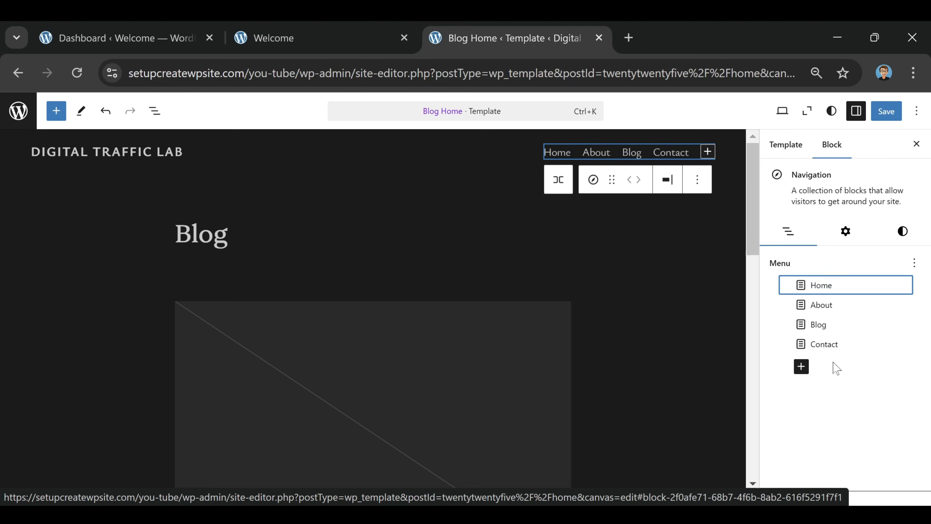
pyautogui.click(817, 324)
pyautogui.moveTo(817, 324); pyautogui.dragTo(803, 305)
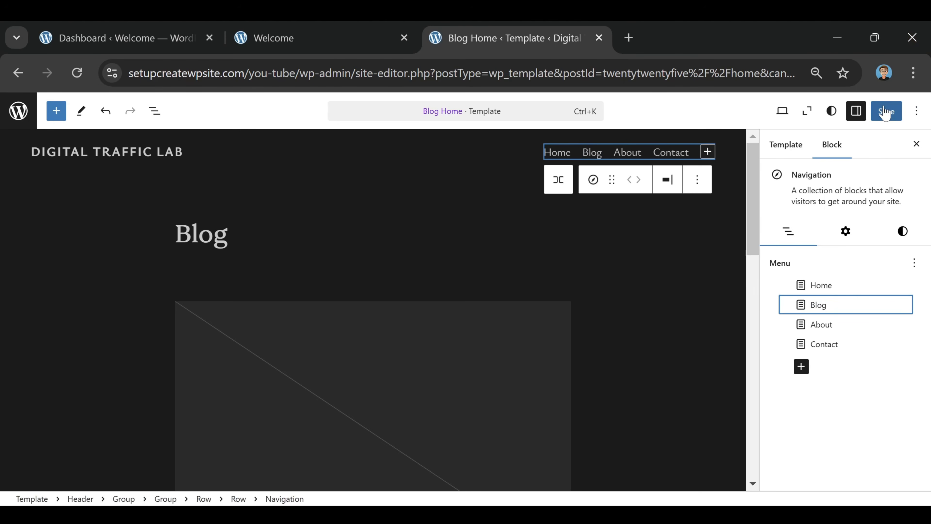
pyautogui.click(886, 111)
pyautogui.click(885, 111)
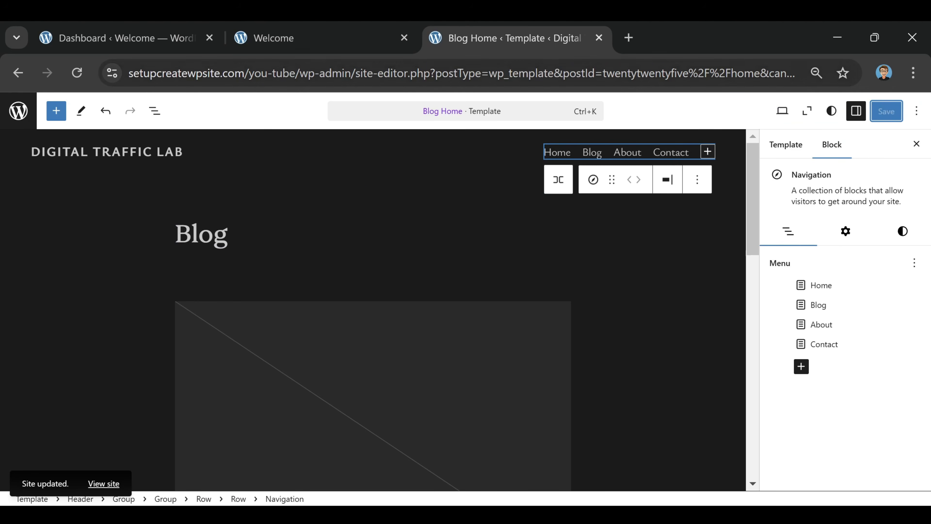
# Step: Reload the live site to check the site title and the menu order in the header
pyautogui.click(299, 30)
pyautogui.click(77, 72)
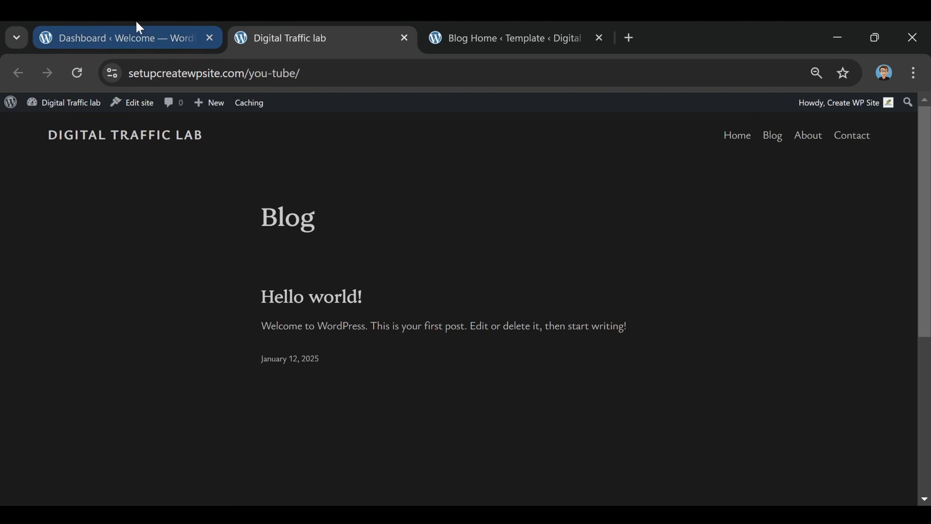
# Step: In the dashboard's Reading Settings, make the homepage a static page, with Home as homepage and Blog as posts page
pyautogui.click(84, 40)
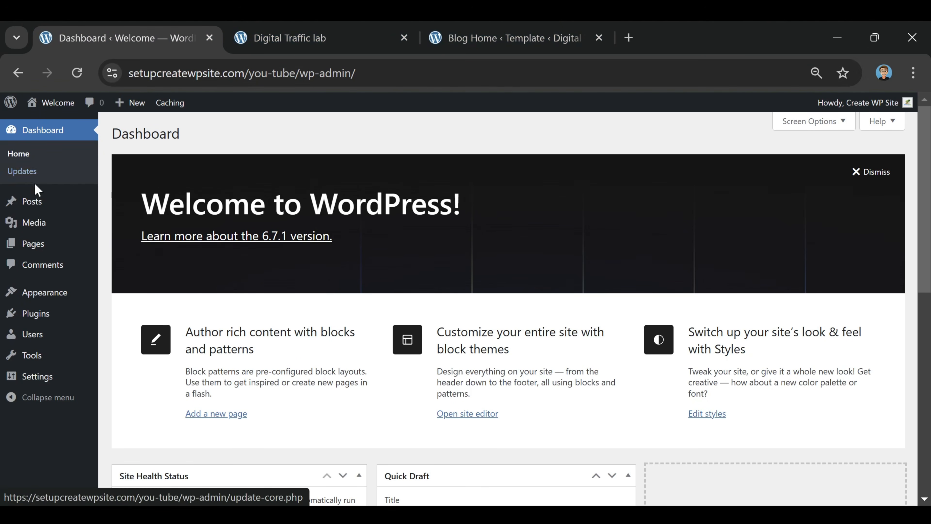
pyautogui.moveTo(43, 257)
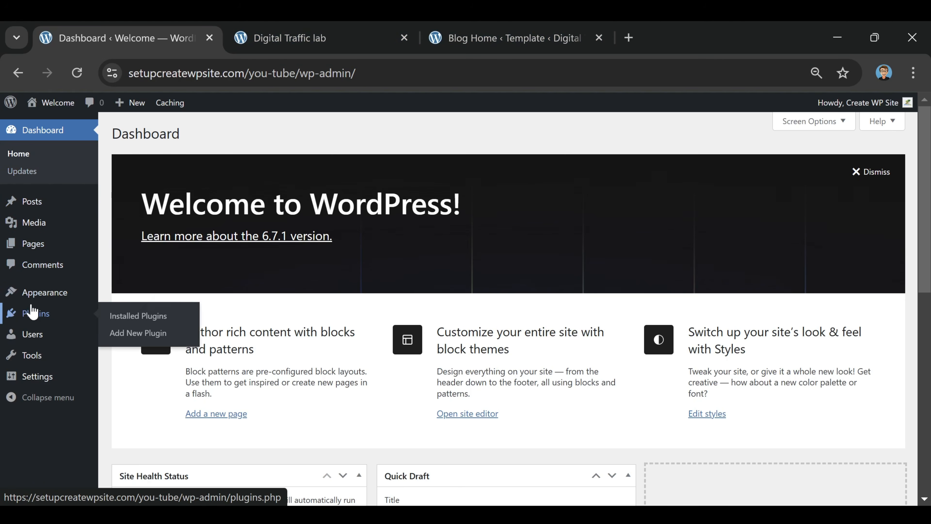
pyautogui.moveTo(13, 377)
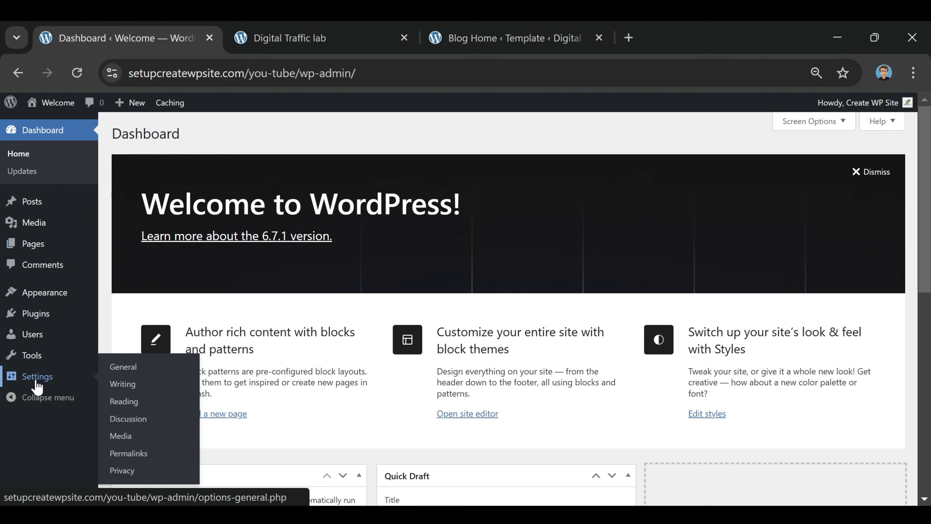
pyautogui.click(132, 406)
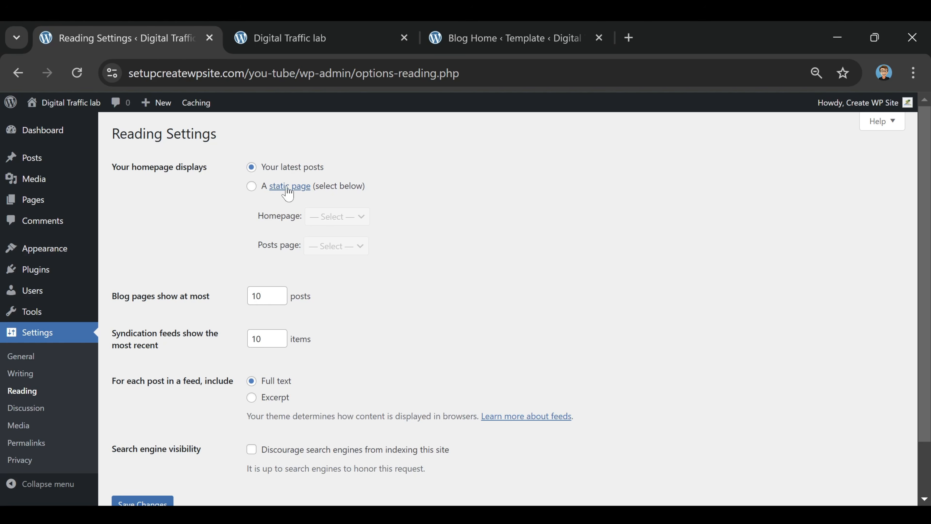
pyautogui.click(253, 187)
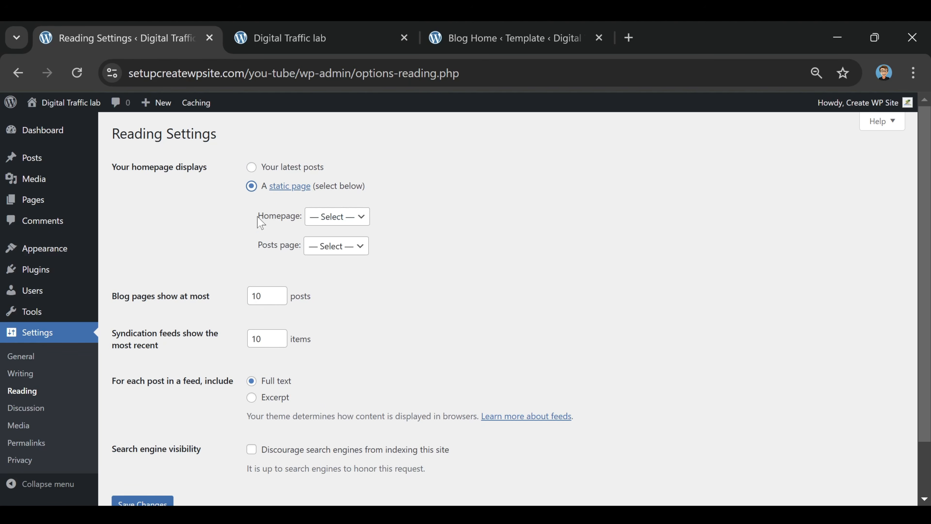
pyautogui.click(359, 226)
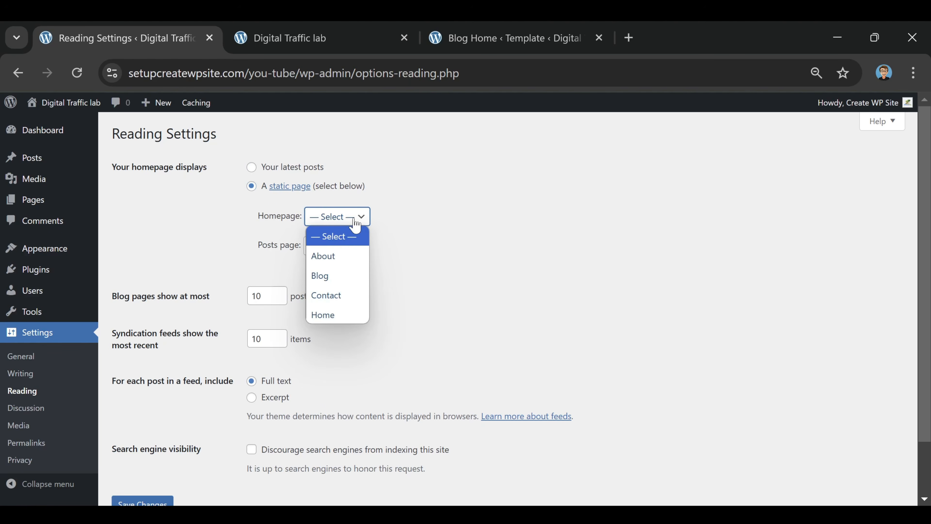
pyautogui.click(338, 312)
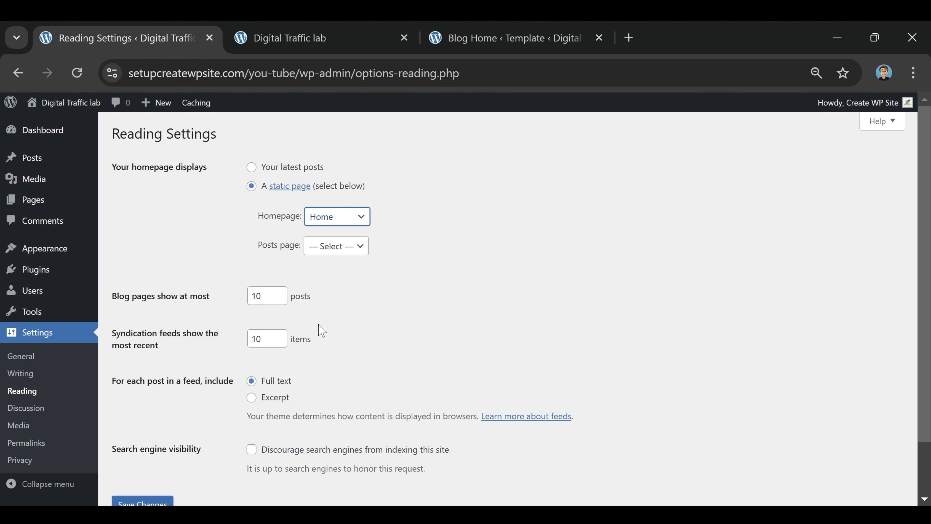
pyautogui.click(322, 248)
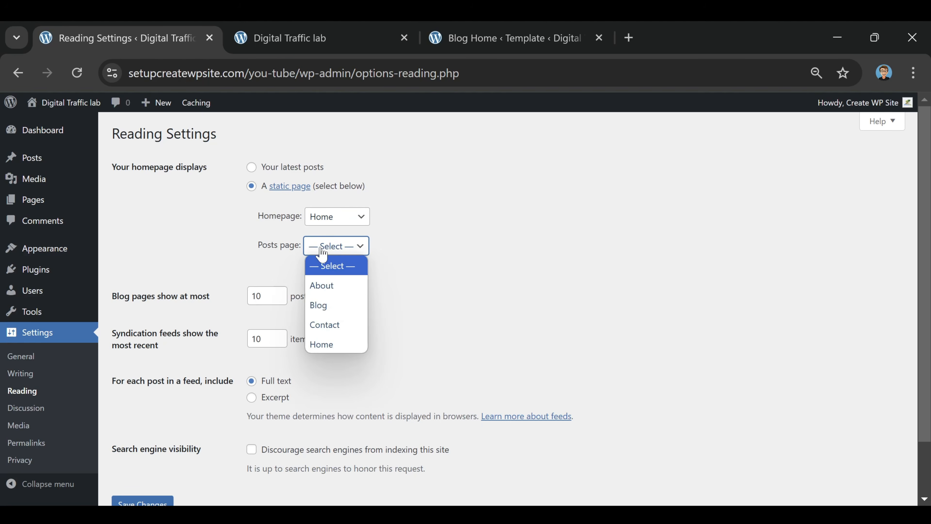
pyautogui.click(348, 311)
pyautogui.click(514, 247)
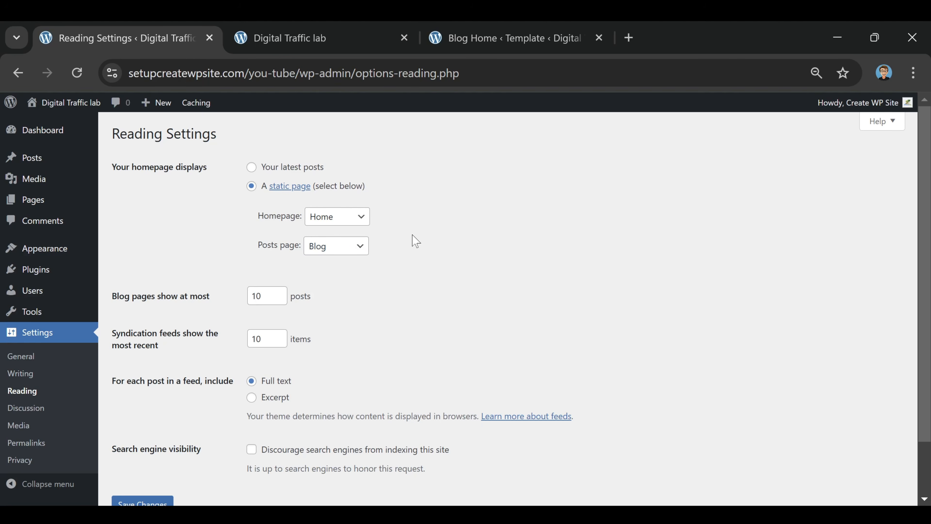
# Step: Save the Reading Settings and view the homepage on the live site
pyautogui.scroll(-2, 415, 240)
pyautogui.click(149, 450)
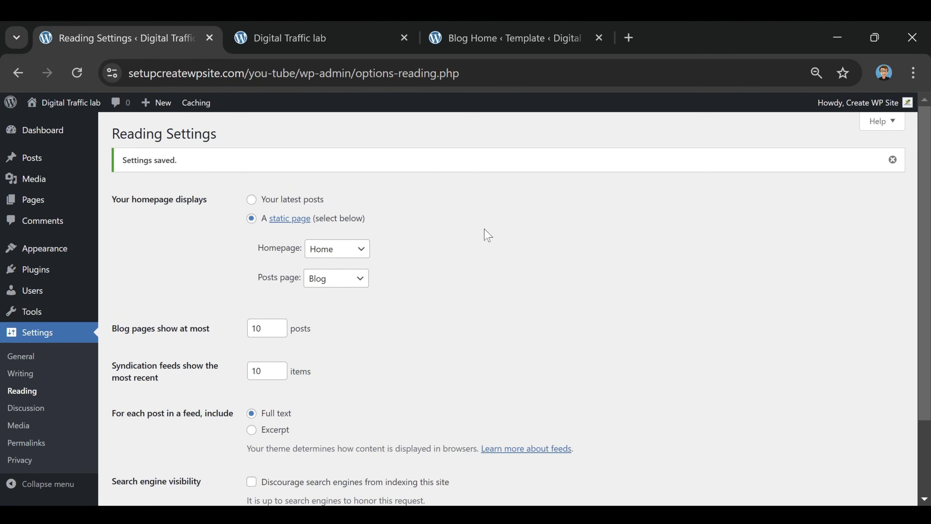
pyautogui.click(343, 37)
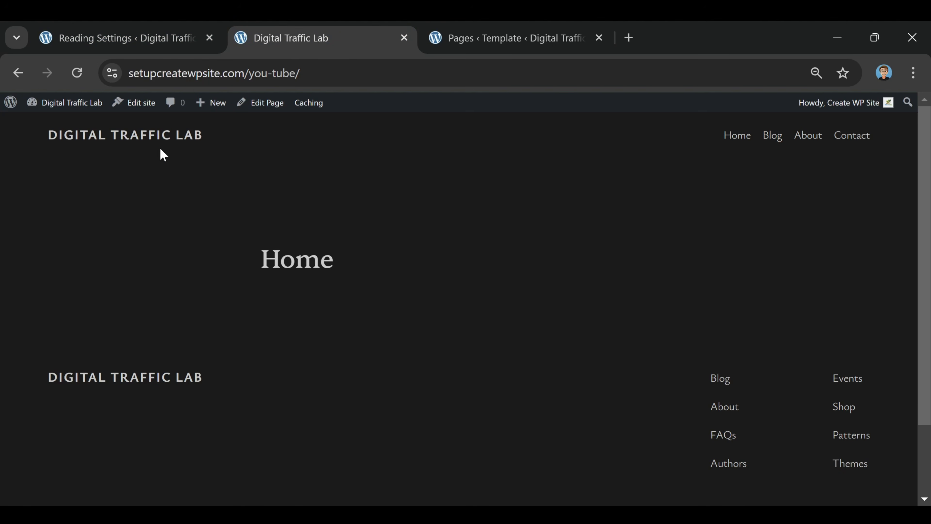
# Step: Close the old site editor tab and open the site editor from the live homepage in a new tab
pyautogui.click(599, 38)
pyautogui.rightClick(153, 103)
pyautogui.click(214, 120)
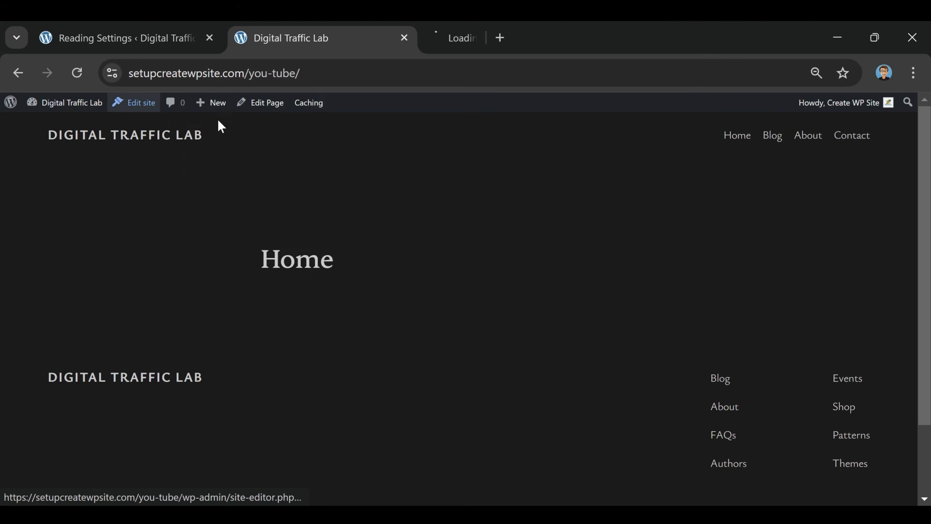
pyautogui.click(515, 40)
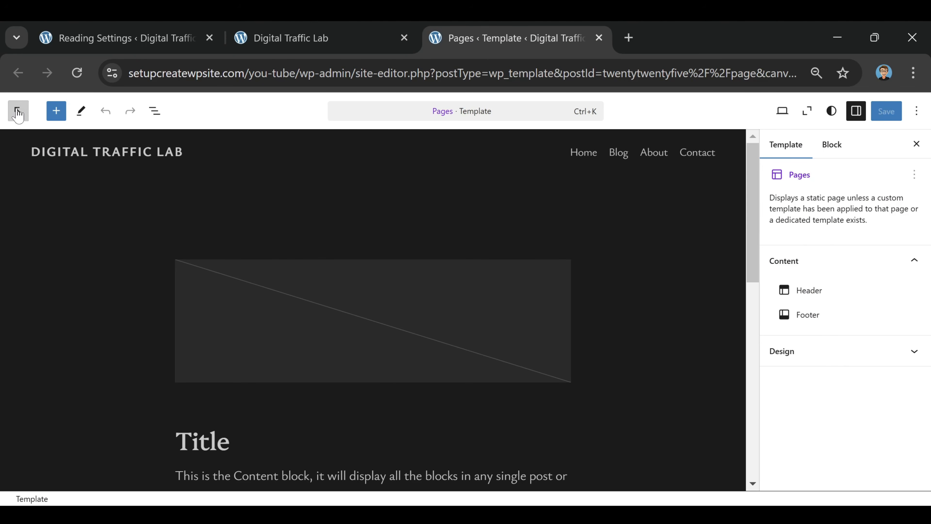
# Step: Add a new Front Page template from the site's template list, dismissing the starter pattern choice to begin blank
pyautogui.click(19, 112)
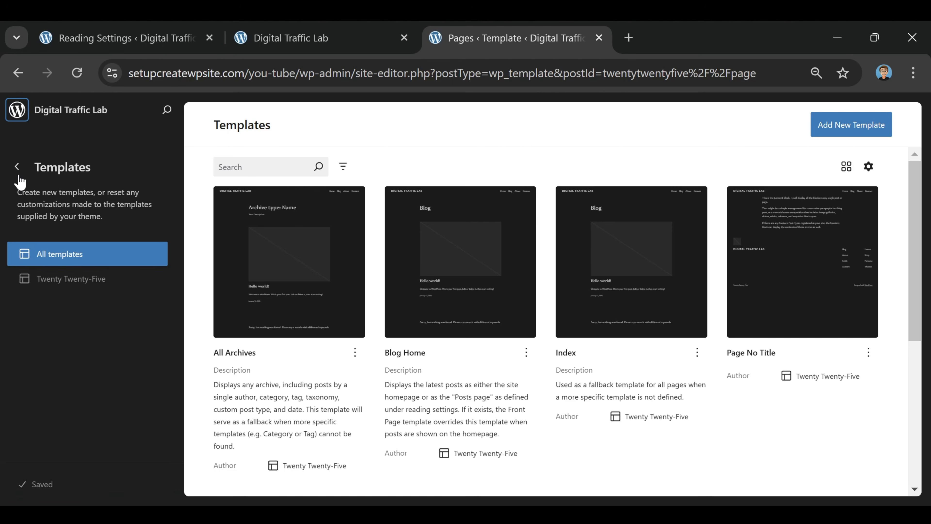
pyautogui.click(18, 167)
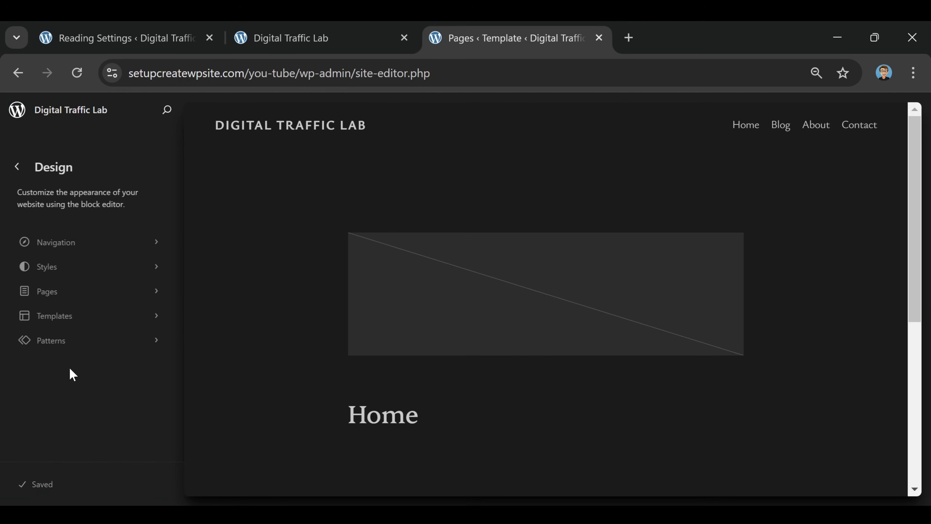
pyautogui.click(65, 318)
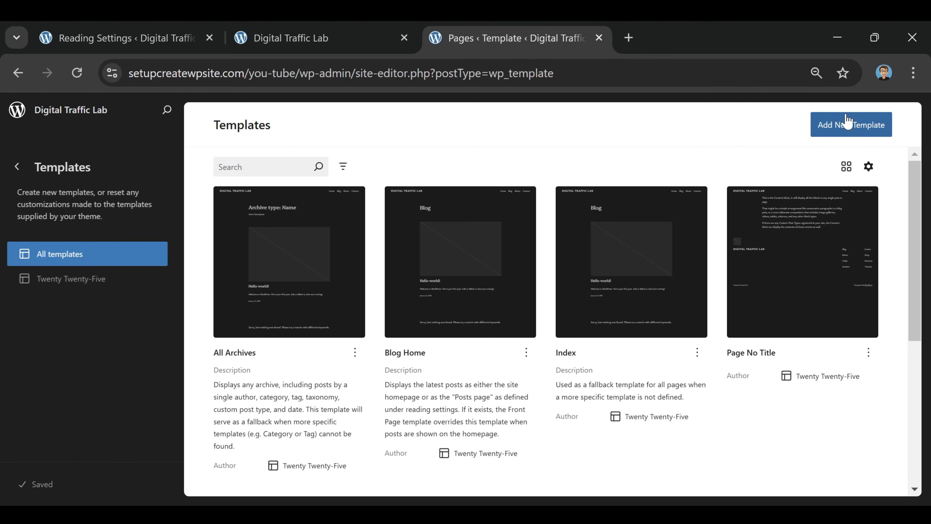
pyautogui.click(859, 133)
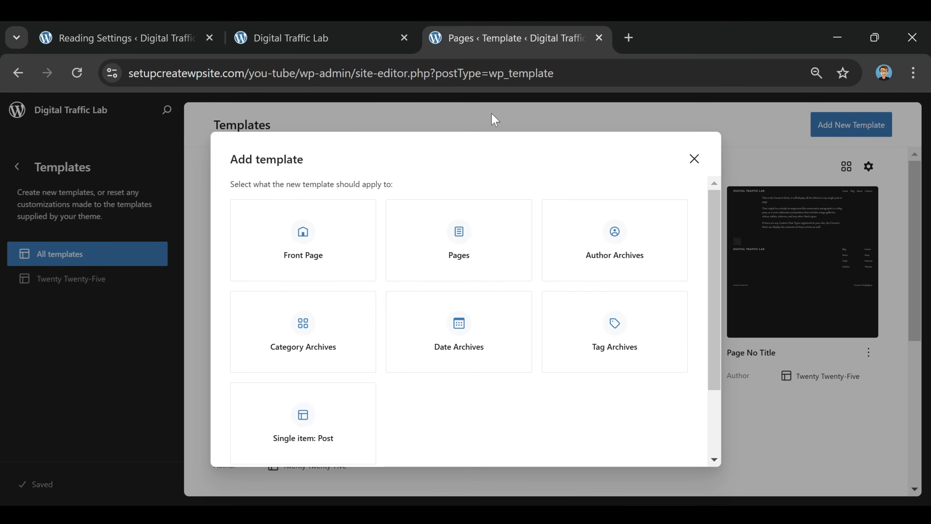
pyautogui.click(302, 242)
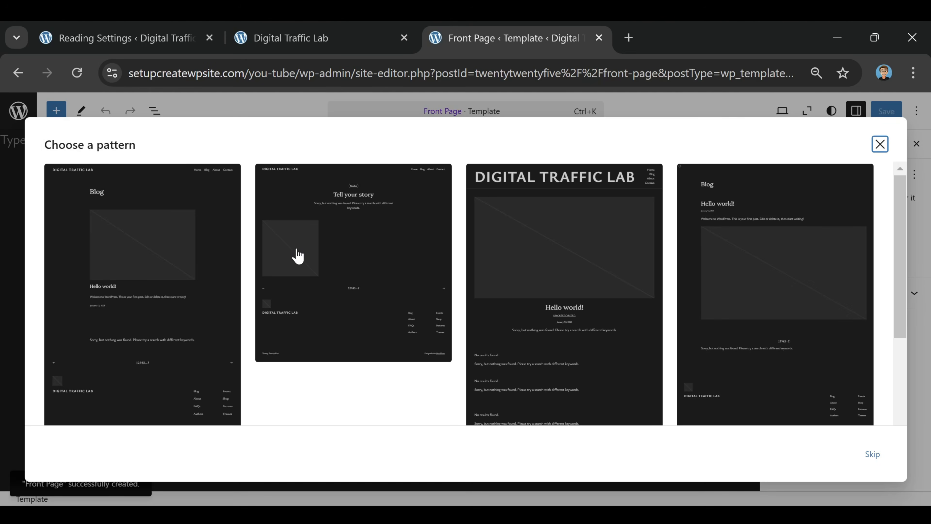
pyautogui.click(880, 144)
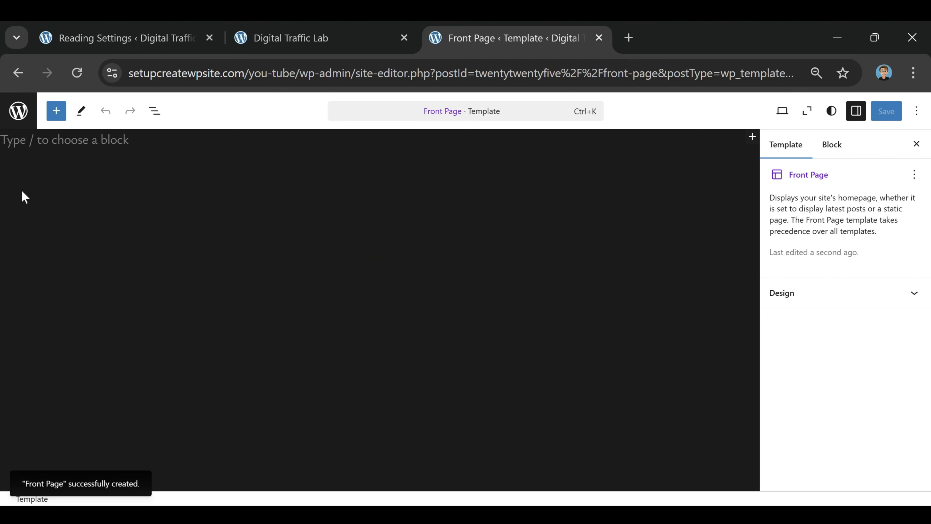
# Step: Insert the standard Header template part into the blank Front Page template
pyautogui.click(65, 140)
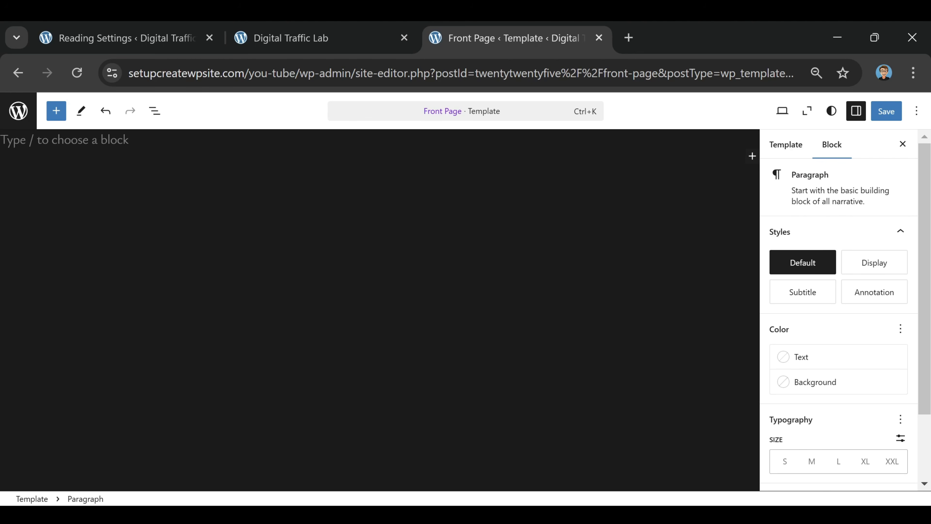
pyautogui.write('/header')
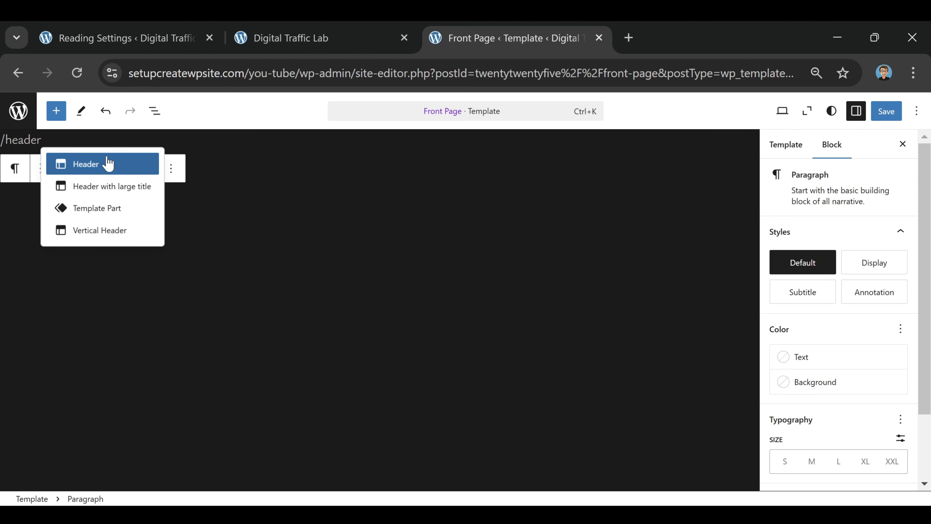
pyautogui.click(86, 168)
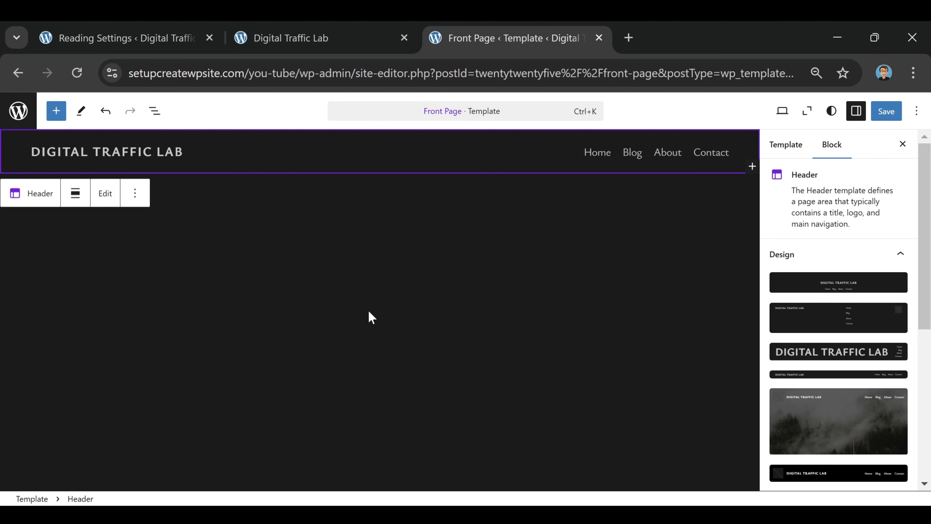
# Step: Show the template's block structure and add the standard Footer template part after the Header
pyautogui.click(154, 118)
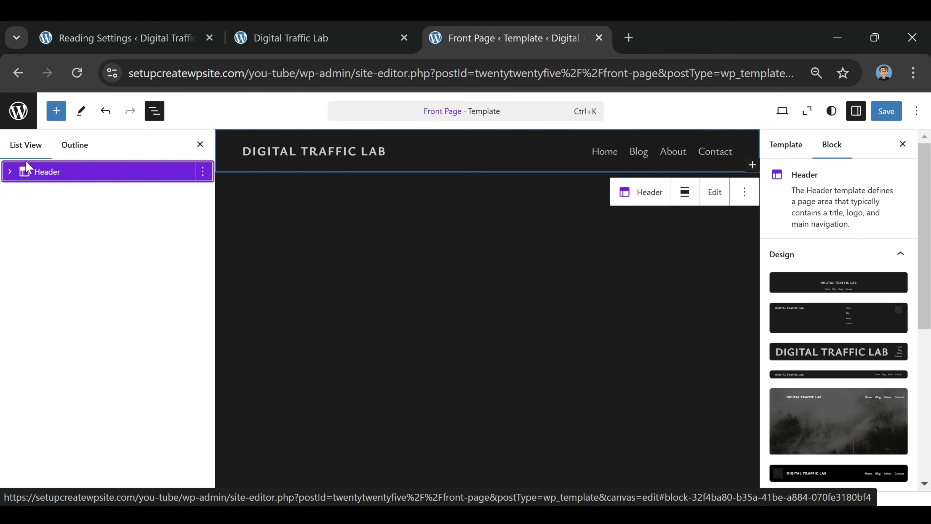
pyautogui.click(10, 172)
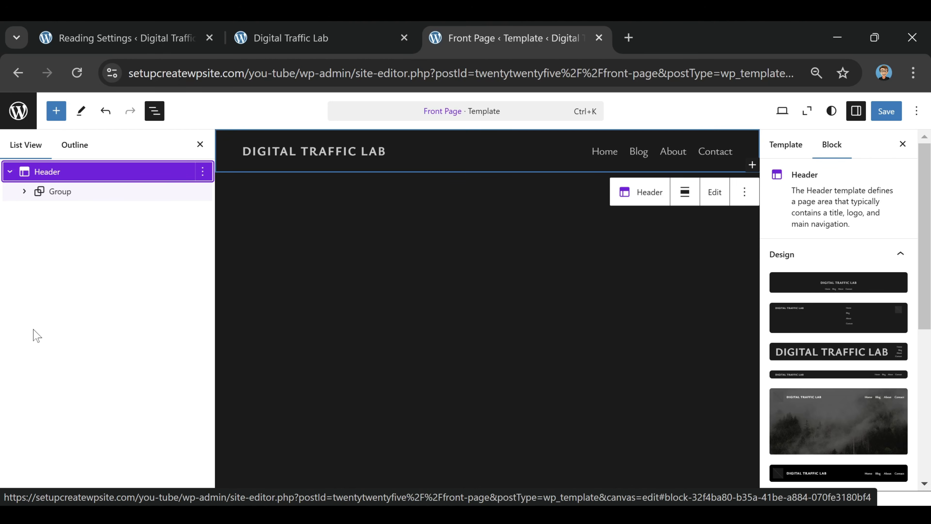
pyautogui.click(203, 172)
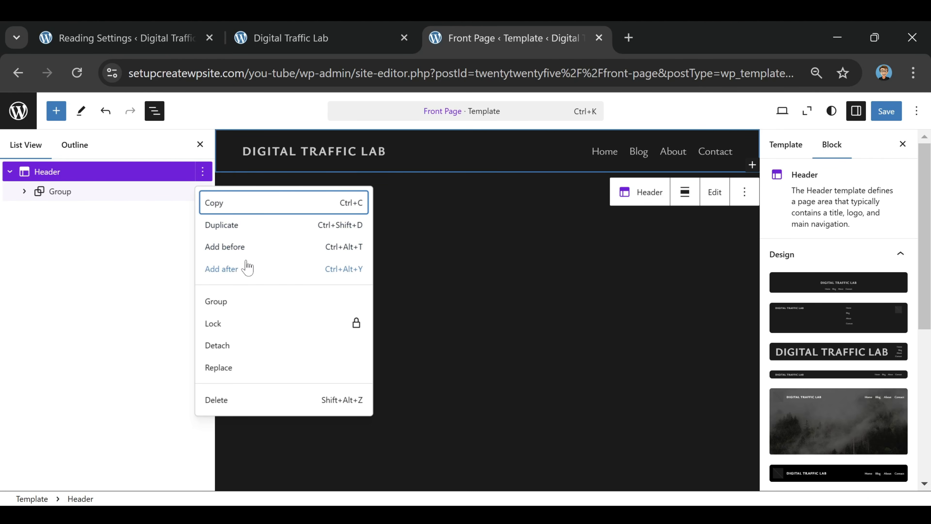
pyautogui.click(225, 270)
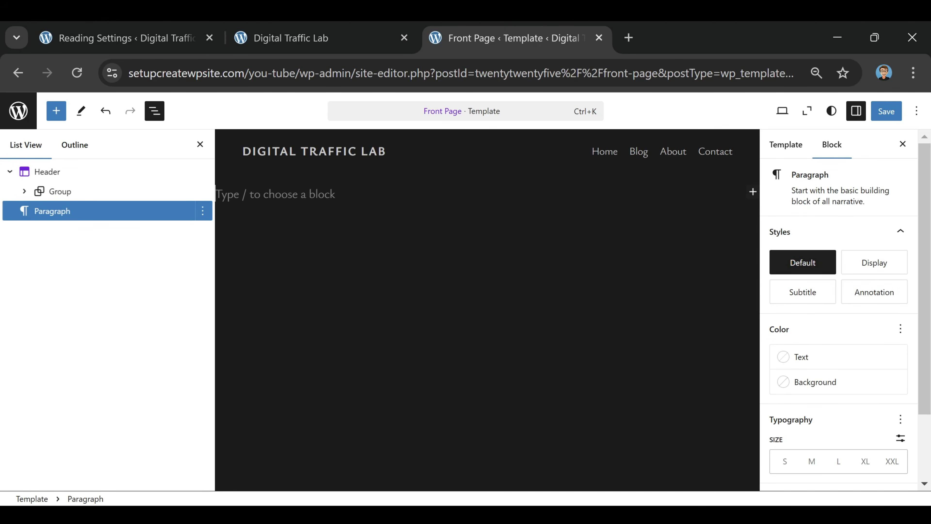
pyautogui.write('/footer')
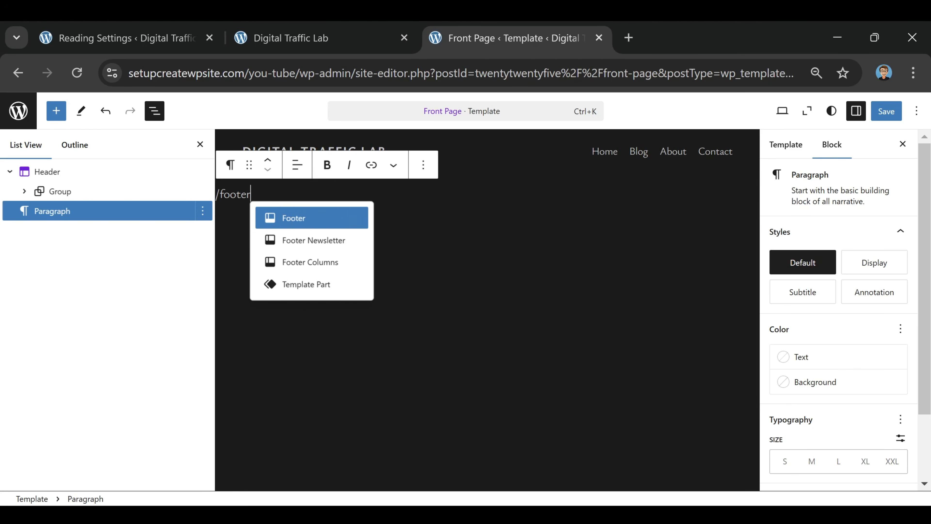
pyautogui.click(290, 219)
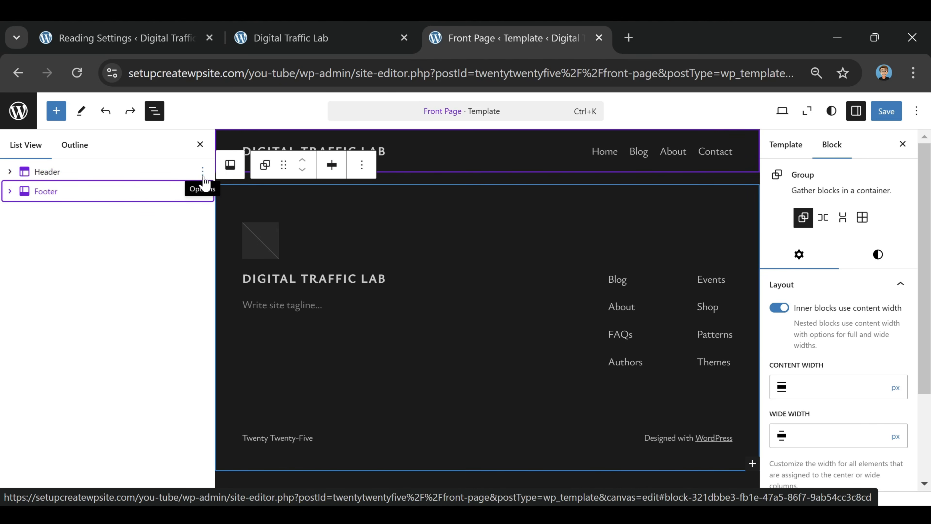
# Step: Insert a Group block with the single-container layout between the Header and the Footer
pyautogui.click(203, 191)
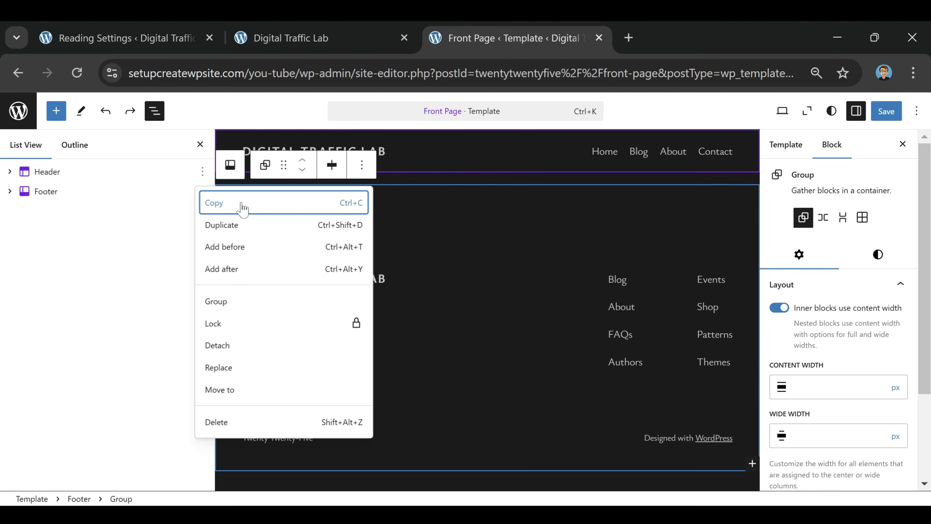
pyautogui.click(265, 269)
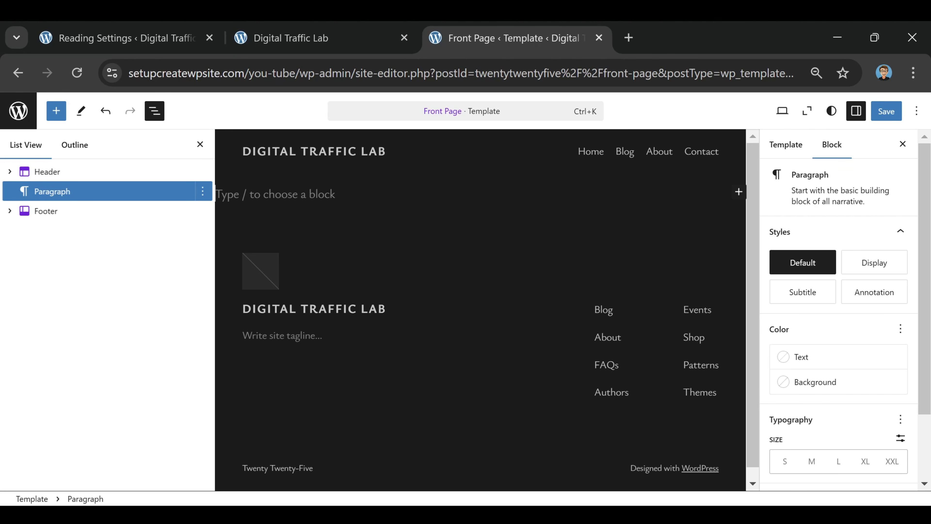
pyautogui.write('/group')
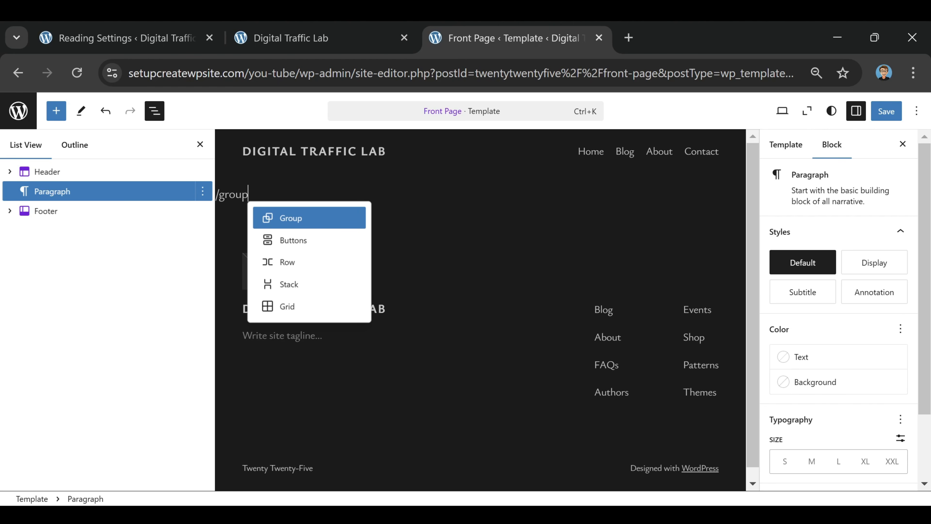
pyautogui.click(288, 225)
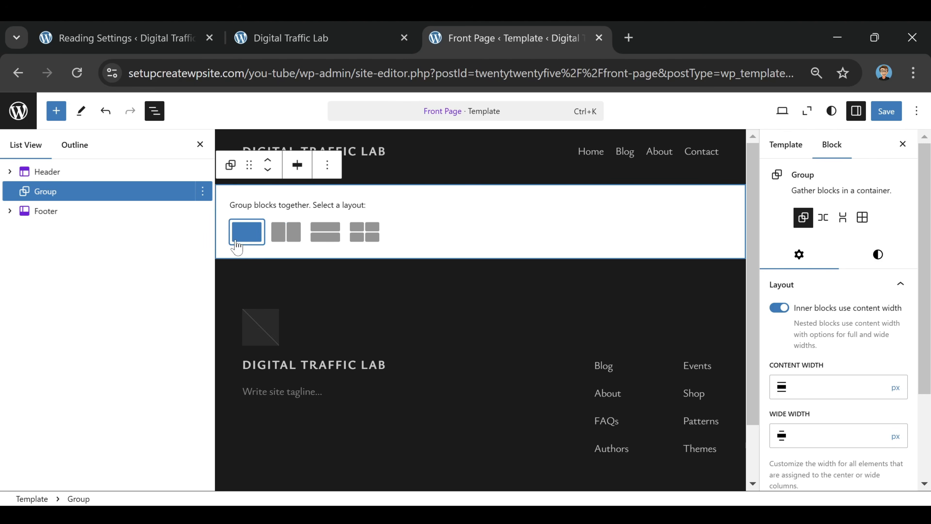
pyautogui.click(250, 241)
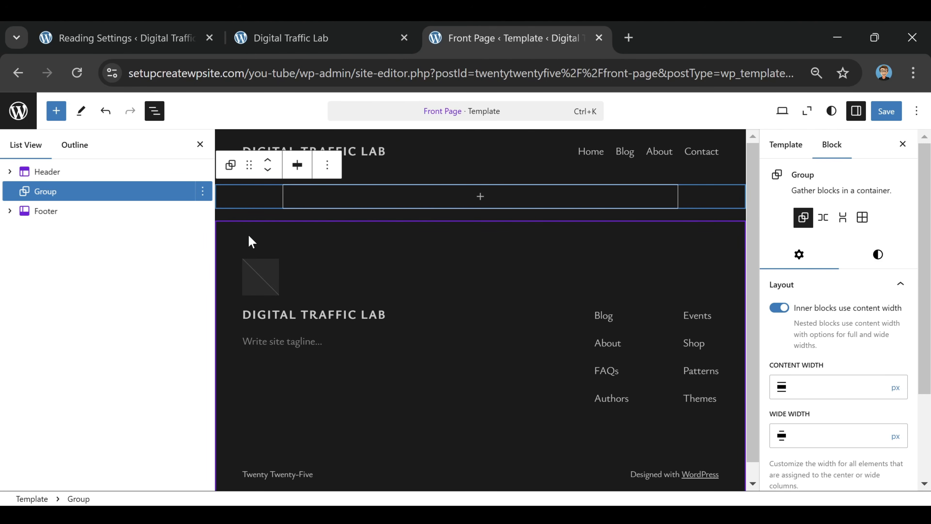
# Step: Nest a second single-container Group block inside the group between the Header and the Footer
pyautogui.click(480, 197)
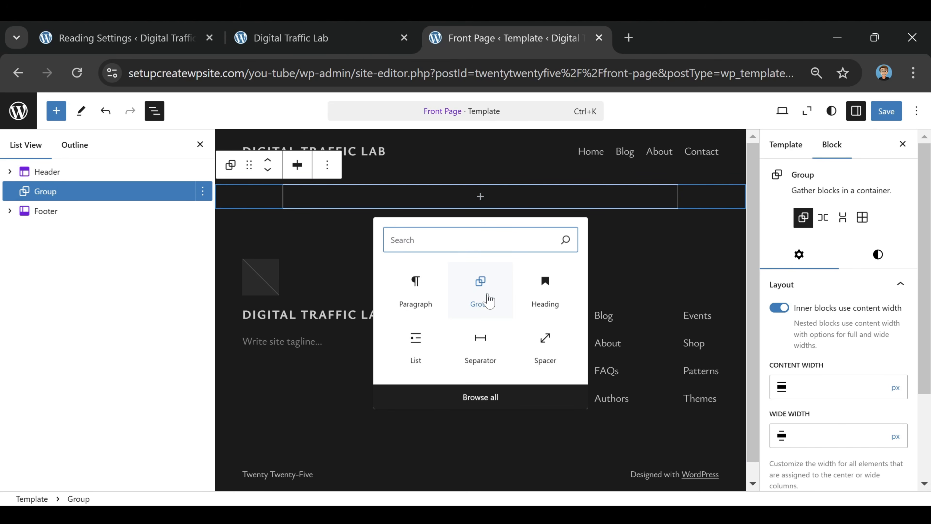
pyautogui.click(481, 288)
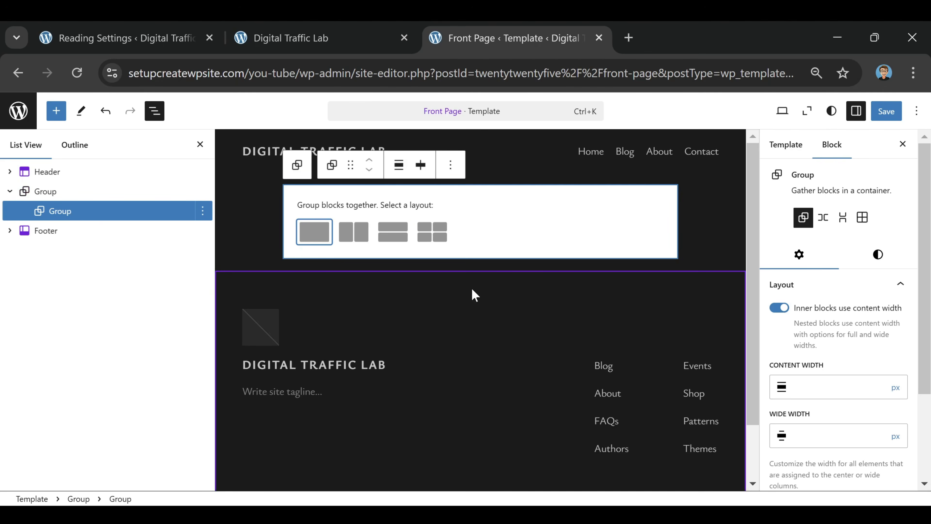
pyautogui.click(313, 236)
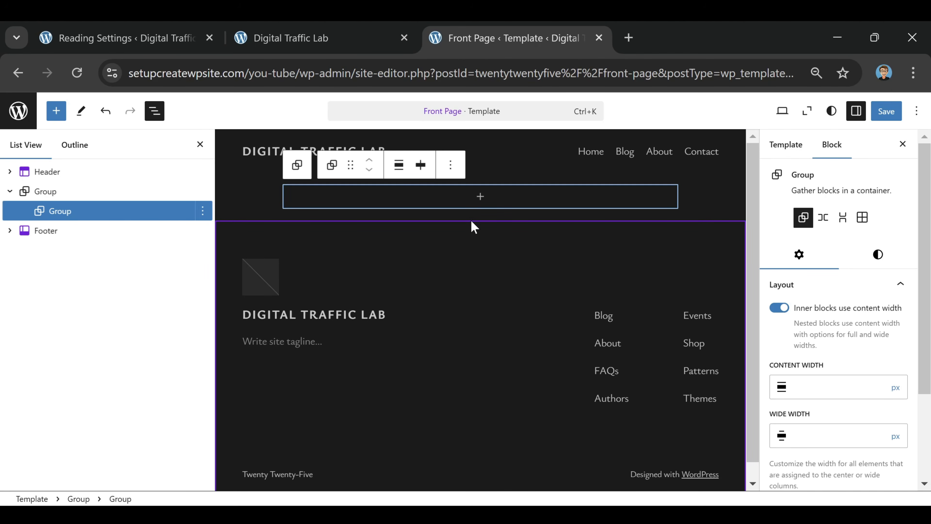
# Step: Search the available blocks for "content" and insert the Content block into the inner group
pyautogui.click(479, 198)
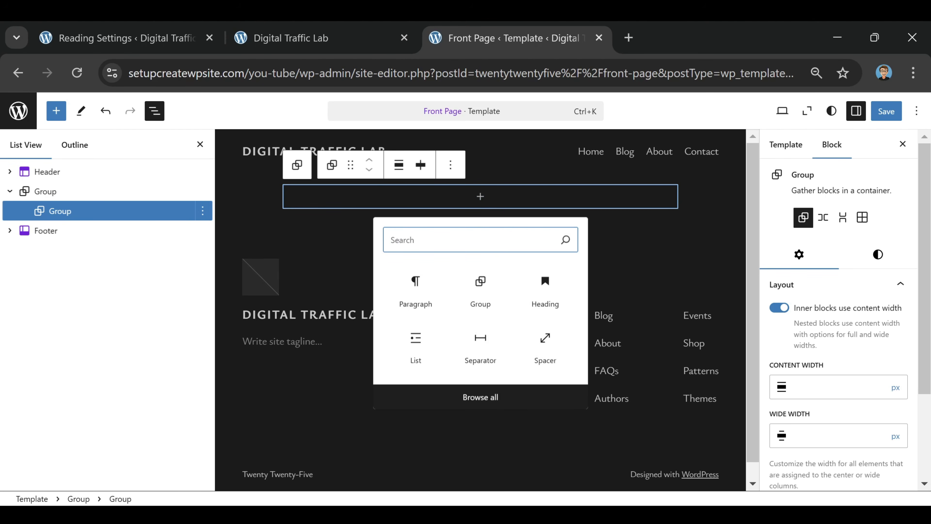
pyautogui.write('content')
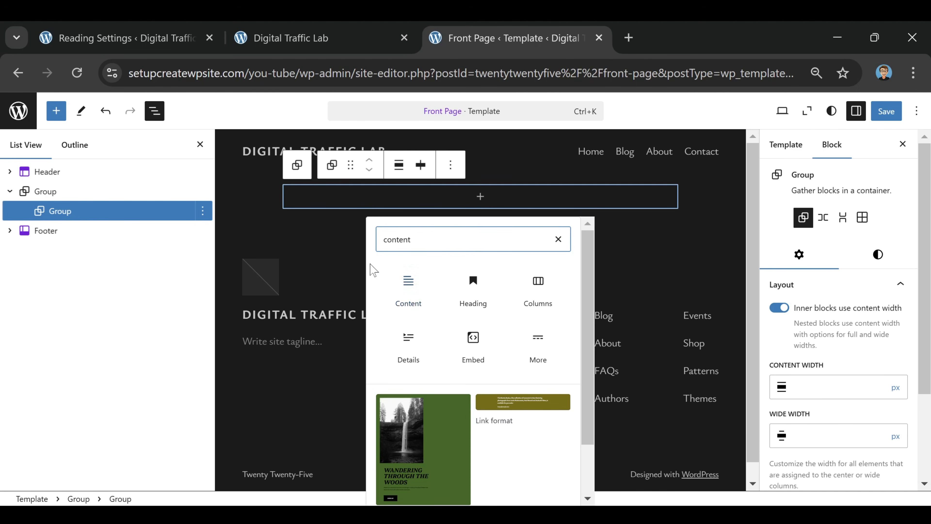
pyautogui.click(408, 290)
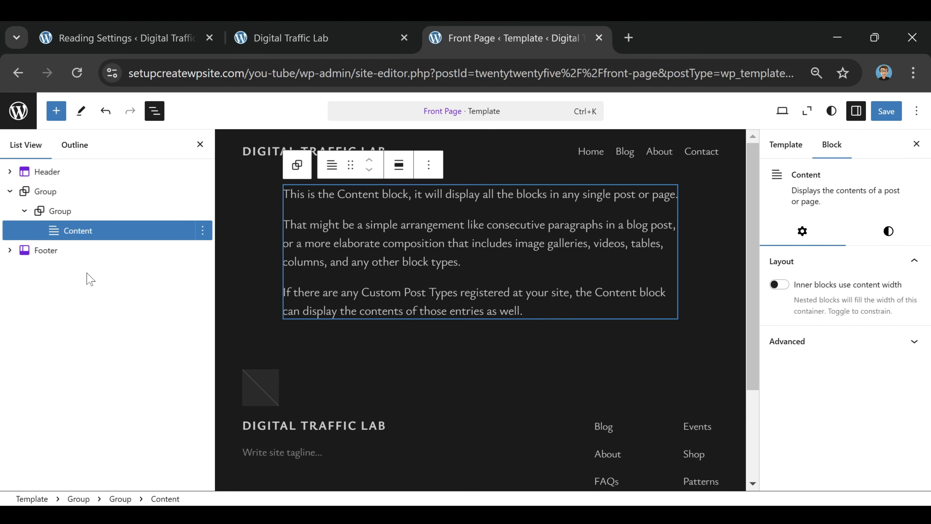
# Step: Set the alignment of the inner group around the Content block to Wide width
pyautogui.click(83, 211)
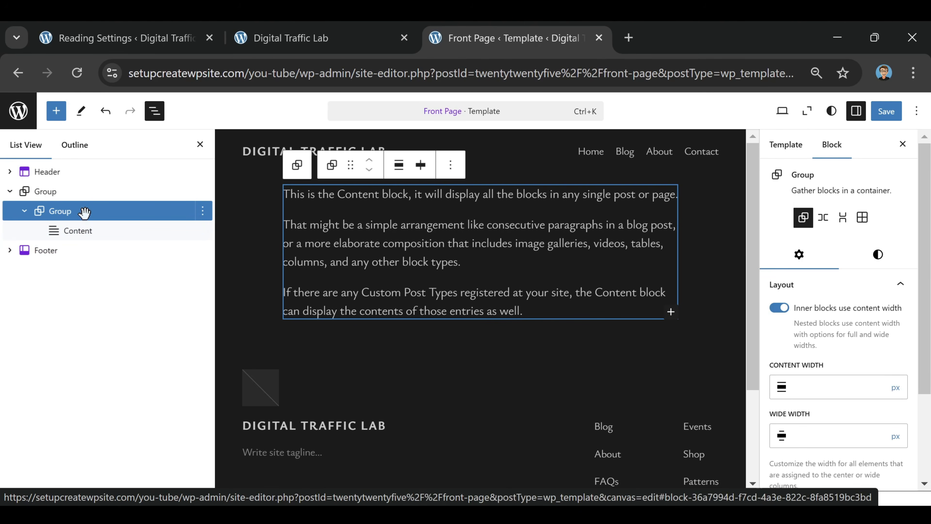
pyautogui.click(399, 166)
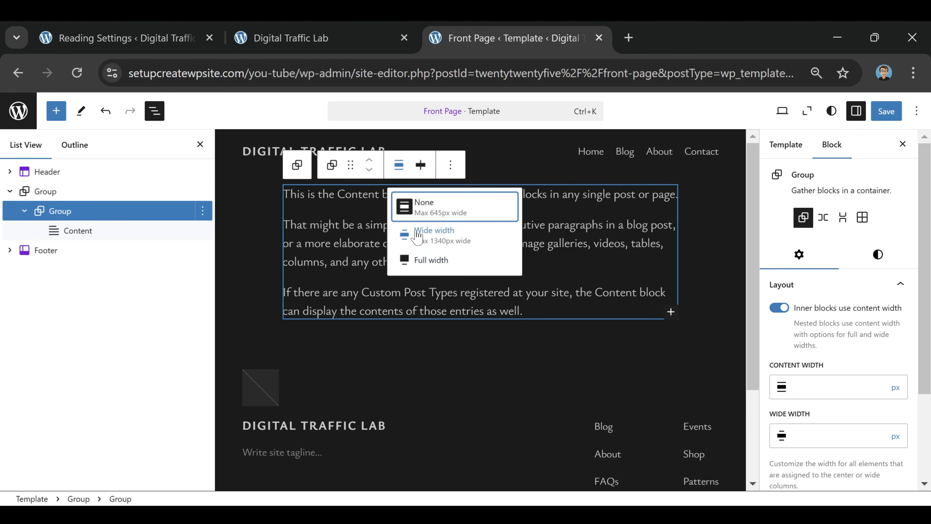
pyautogui.click(433, 235)
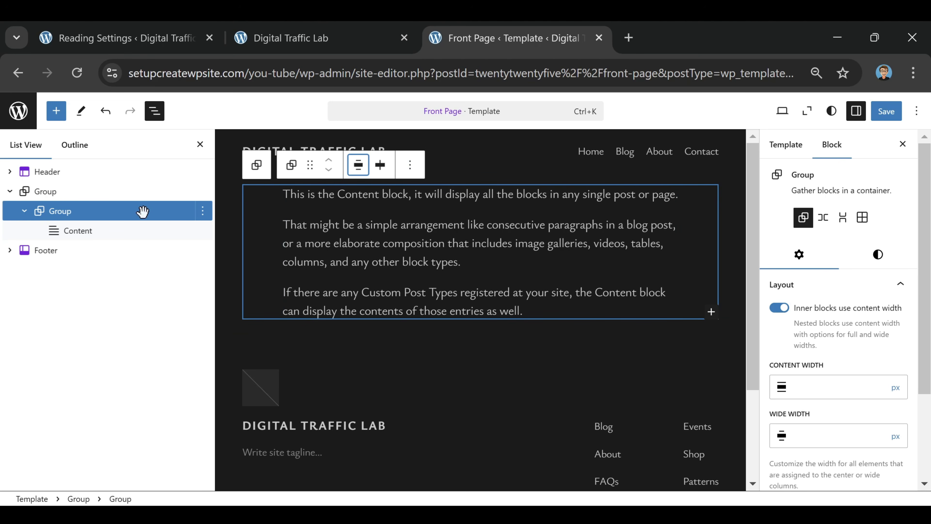
# Step: Set the Content block's alignment to Wide width and save the Front Page template
pyautogui.click(93, 236)
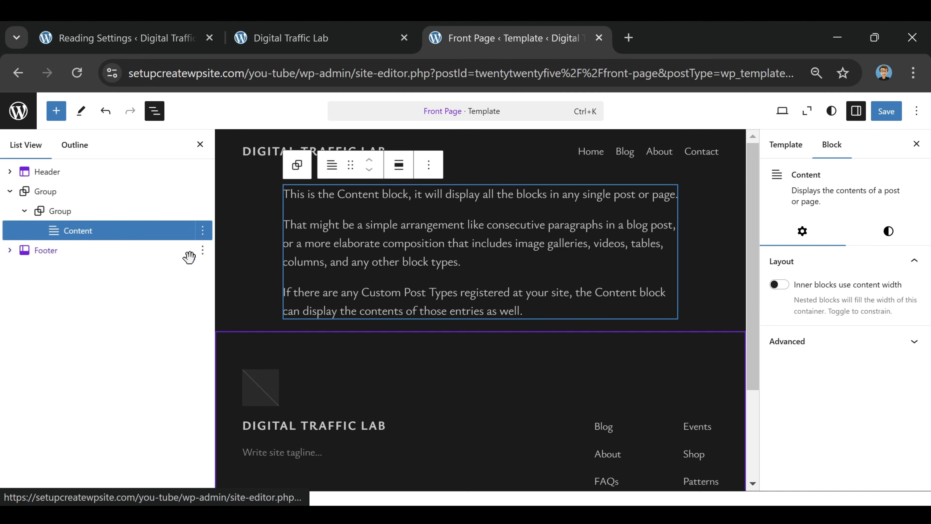
pyautogui.click(399, 170)
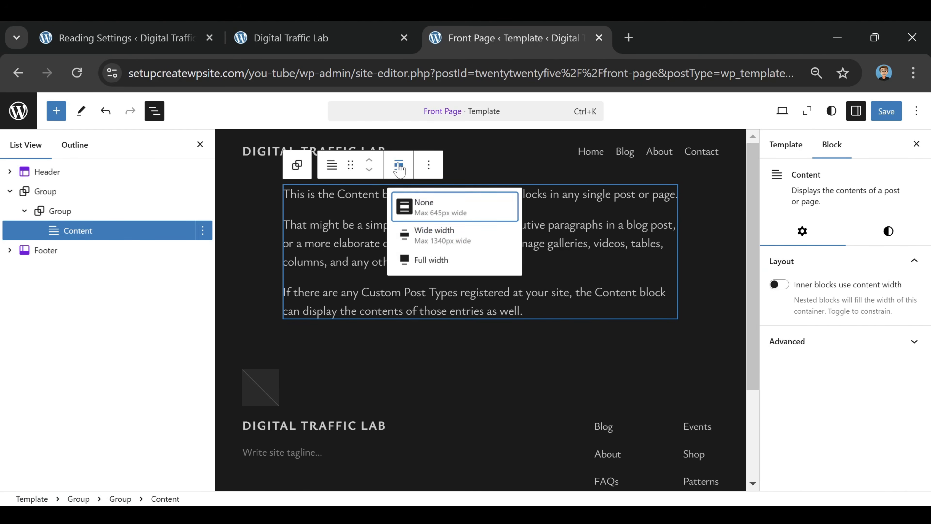
pyautogui.click(456, 242)
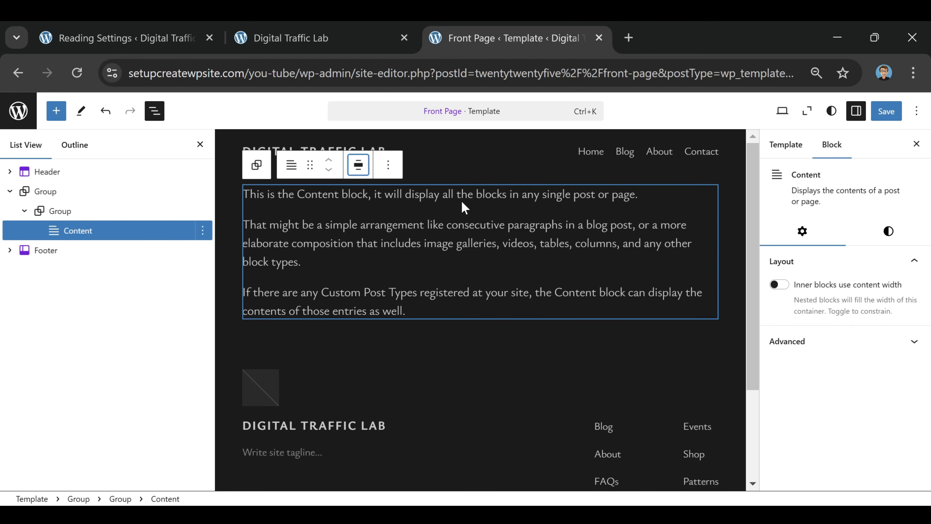
pyautogui.click(885, 118)
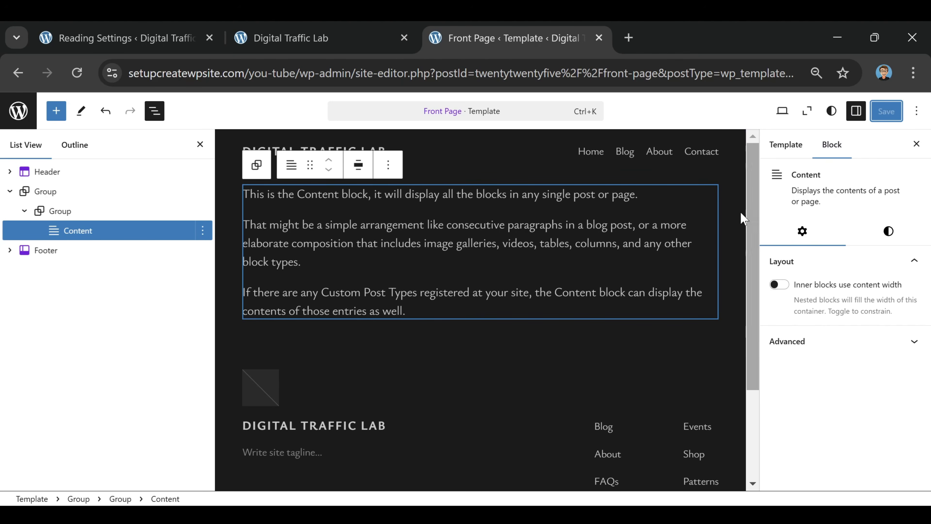
# Step: Close the Front Page template and open the Home page for editing in a new browser tab, dismissing the pattern chooser
pyautogui.click(299, 40)
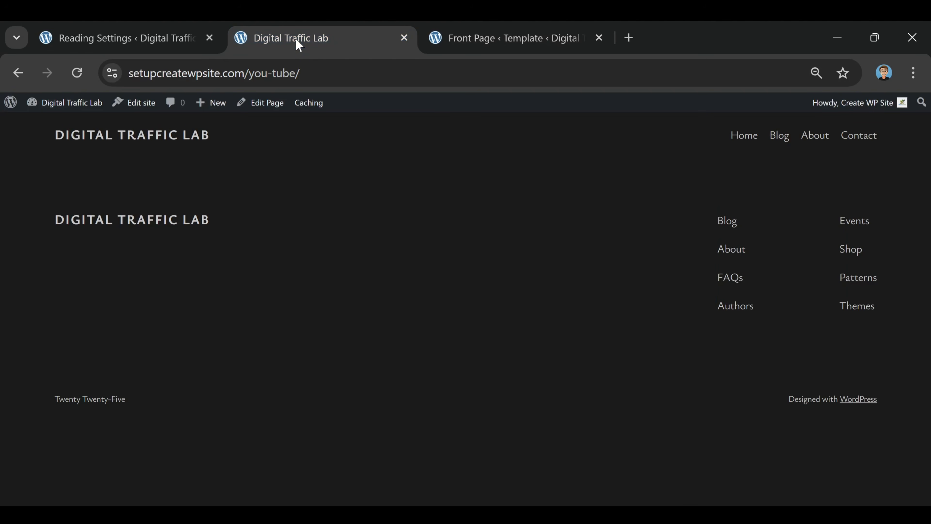
pyautogui.click(600, 37)
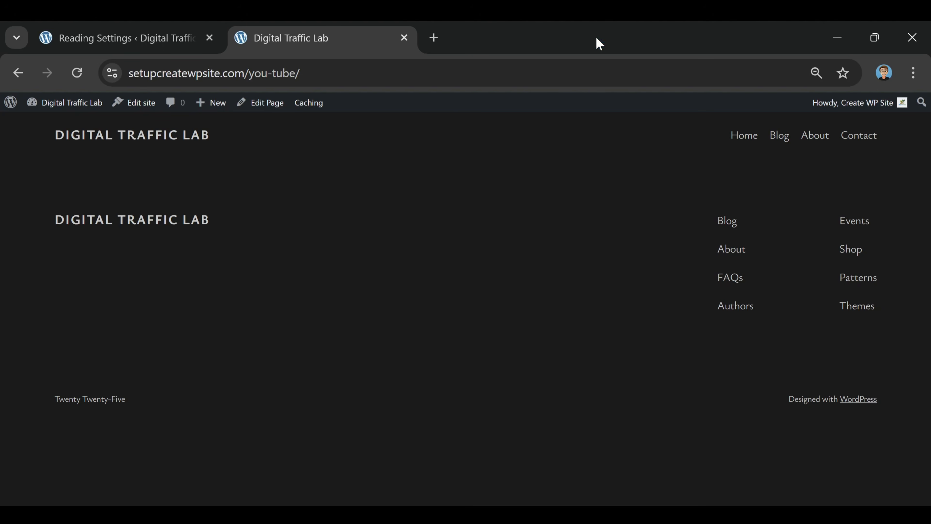
pyautogui.rightClick(259, 110)
pyautogui.click(311, 124)
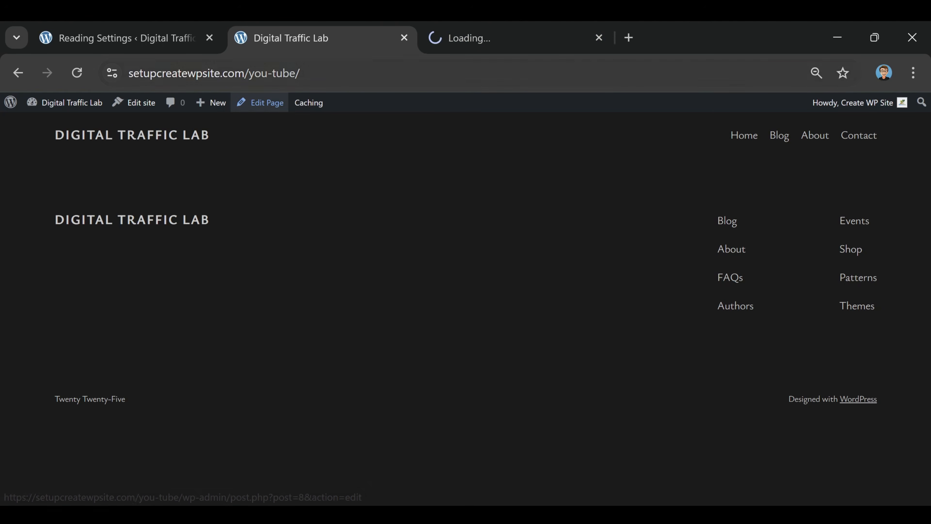
pyautogui.click(510, 45)
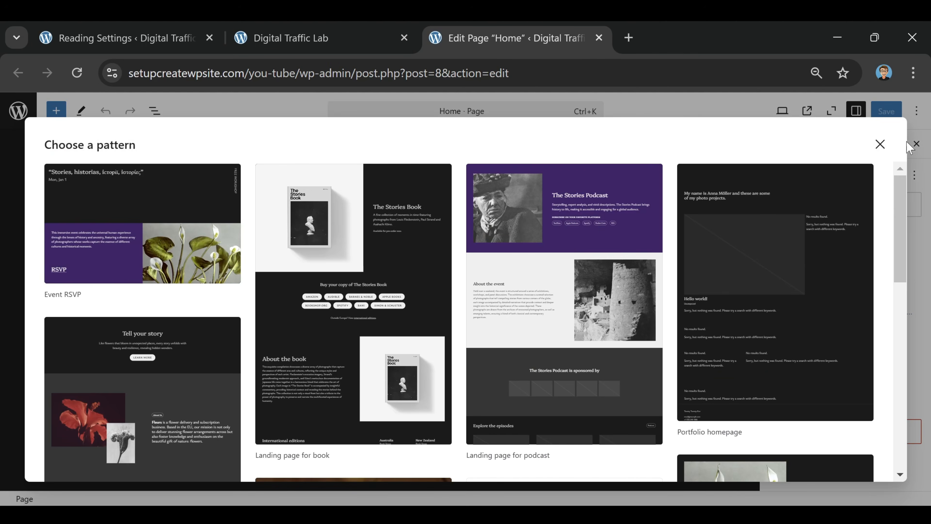
pyautogui.click(881, 144)
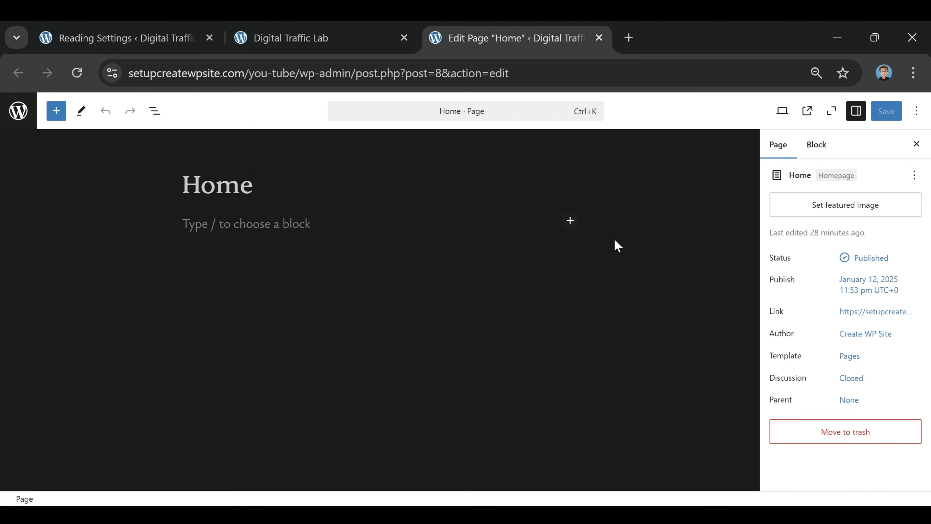
# Step: Insert a Columns block with the 50 / 50 layout below the Home page title
pyautogui.click(247, 240)
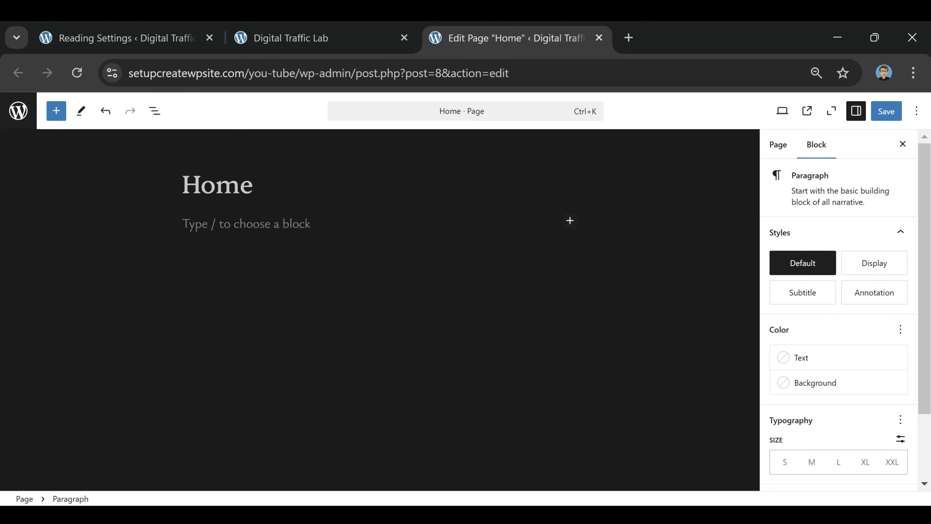
pyautogui.write('/column')
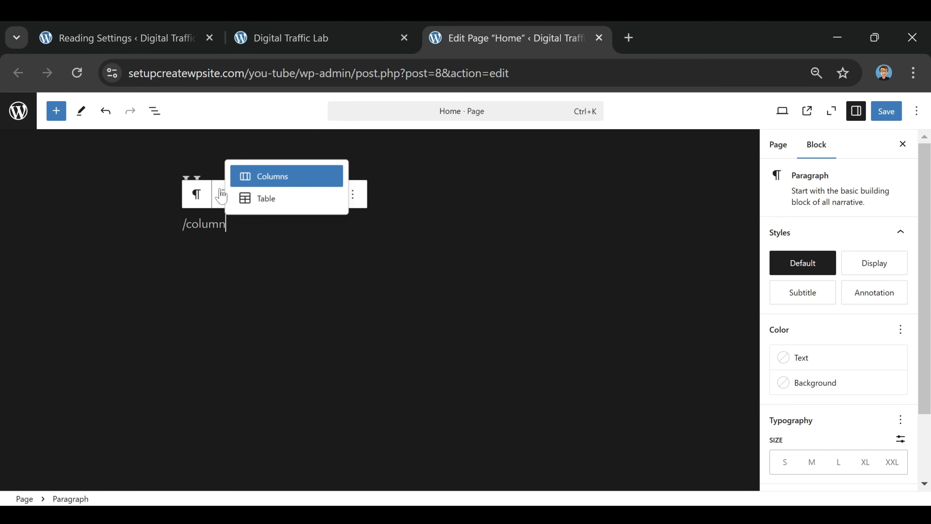
pyautogui.click(276, 181)
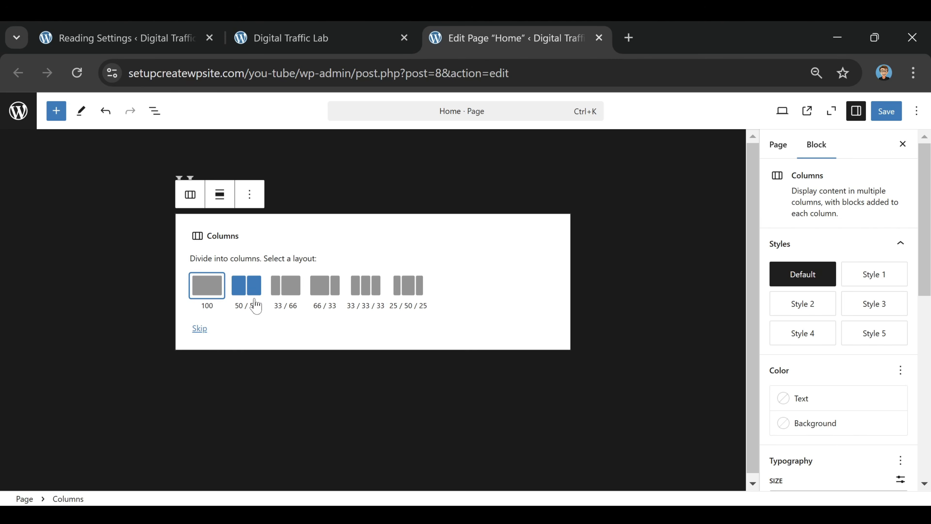
pyautogui.click(245, 293)
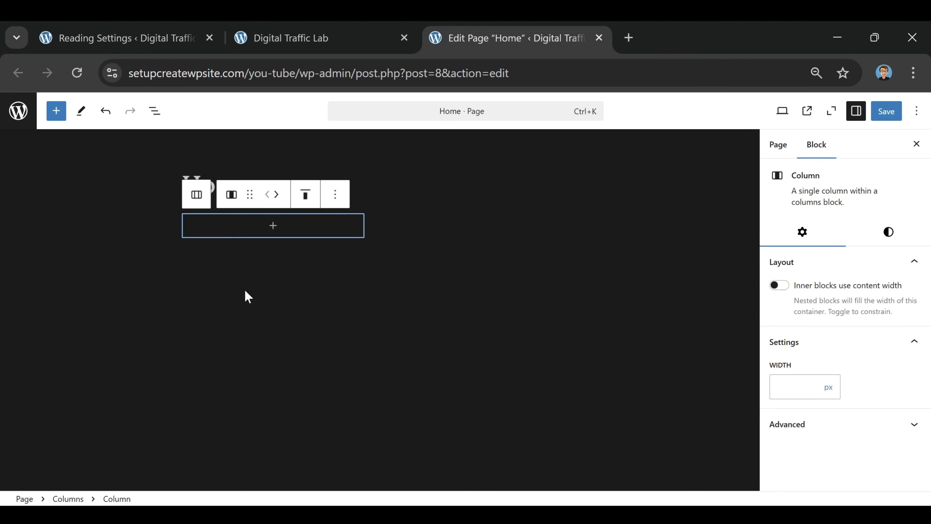
# Step: Add a level 1 Heading block reading "Need More Website Traffic?" to the first column
pyautogui.click(254, 245)
pyautogui.click(268, 229)
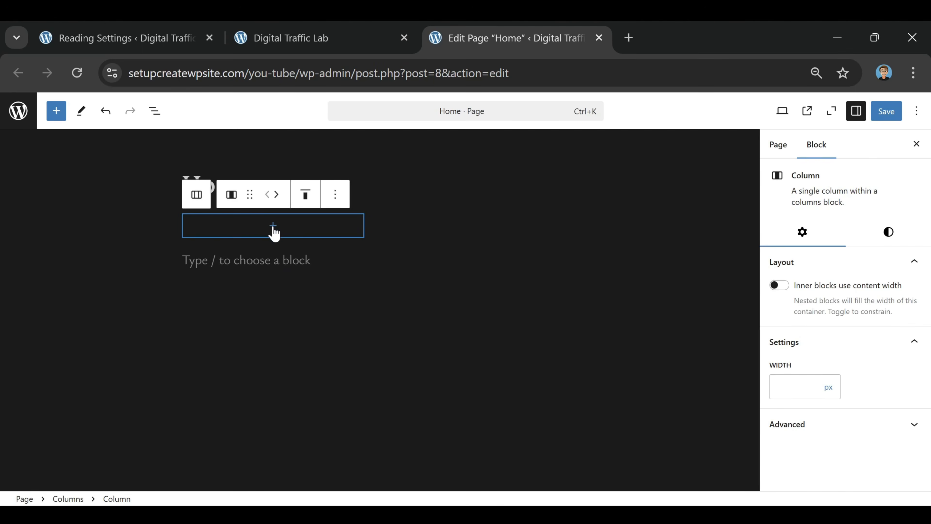
pyautogui.click(273, 232)
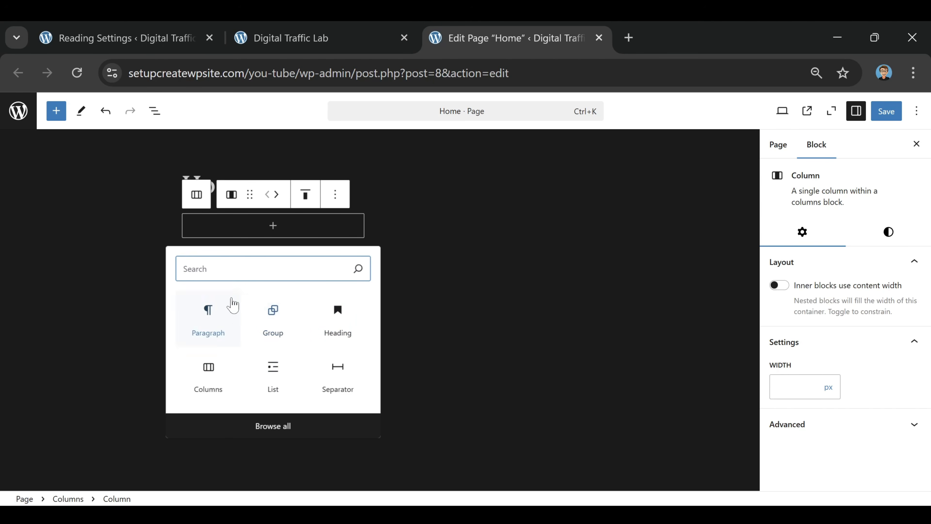
pyautogui.click(340, 314)
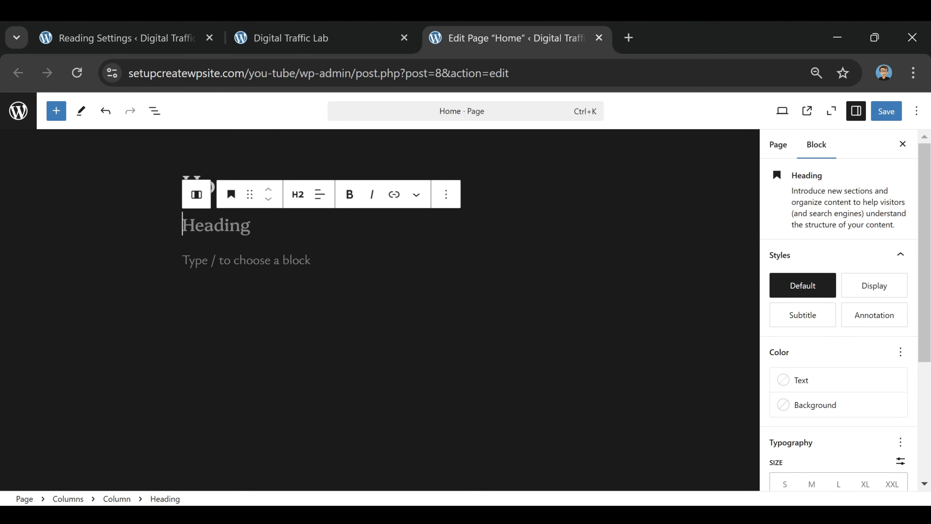
pyautogui.click(298, 195)
pyautogui.click(320, 241)
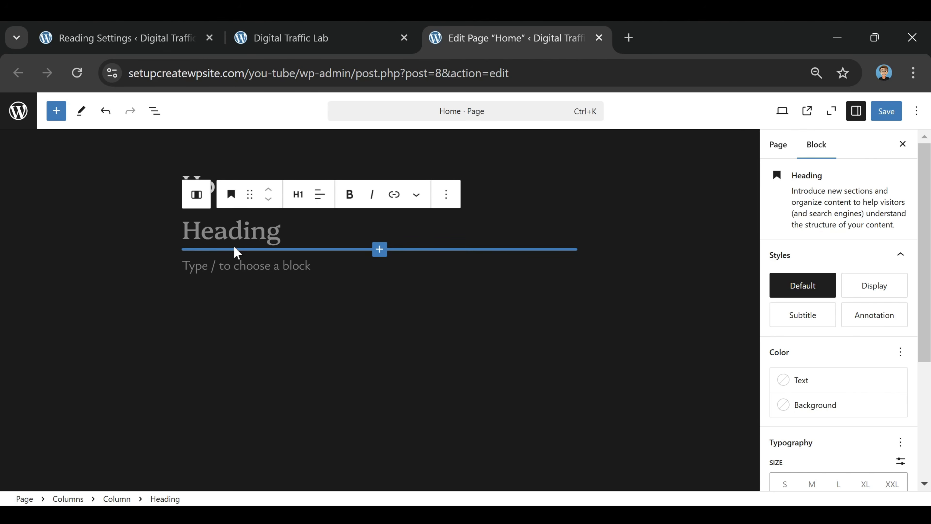
pyautogui.write('Need More Website Traffic?')
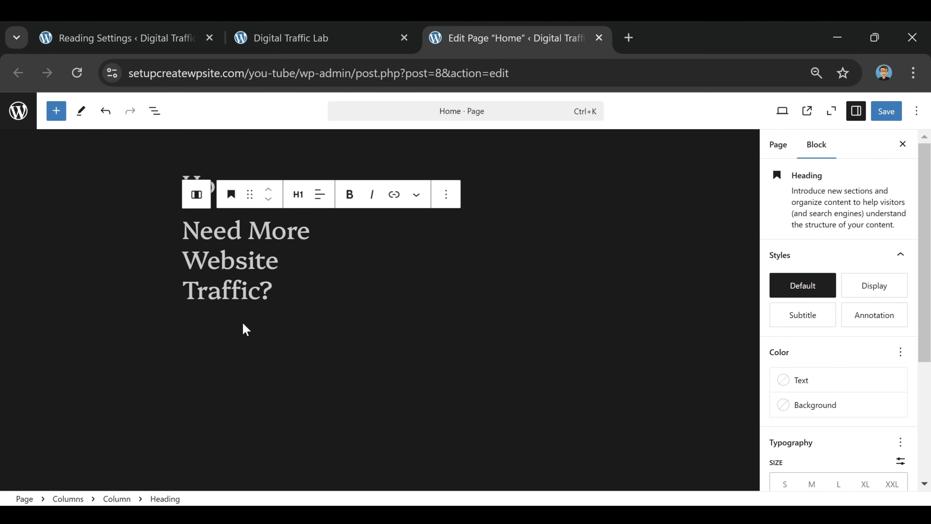
# Step: Add the paragraph "Is your website getting enough traffic? Schedule a call with our team today!" below the heading
pyautogui.press('Return')
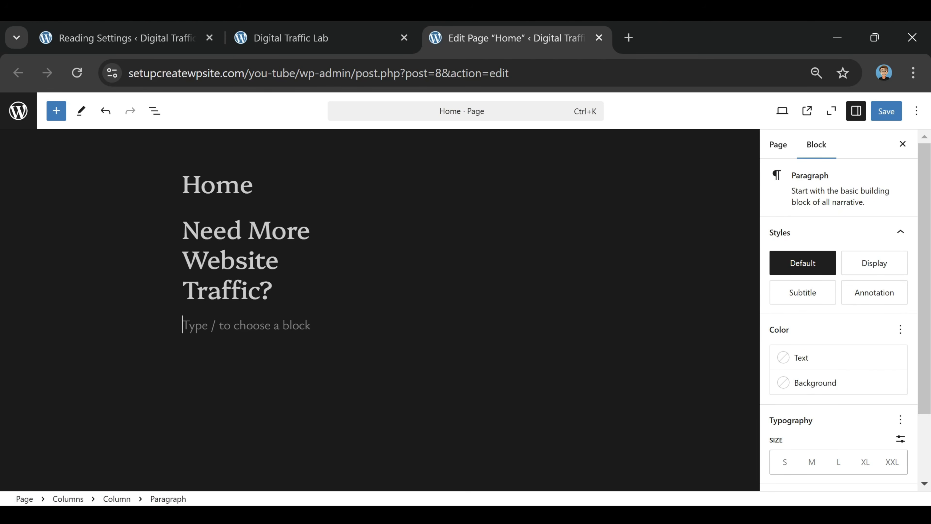
pyautogui.write('Is your website getting enough traffic? Schedule a call with our team today!')
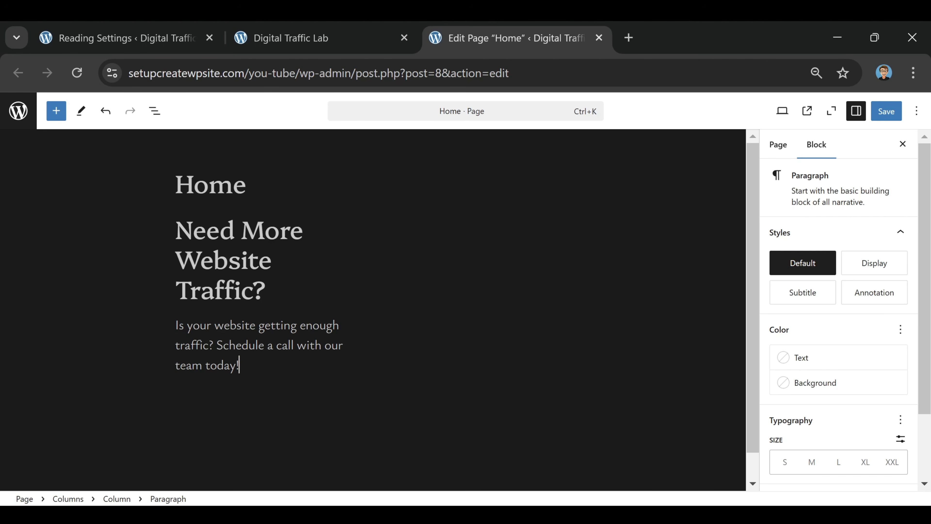
pyautogui.press('Return')
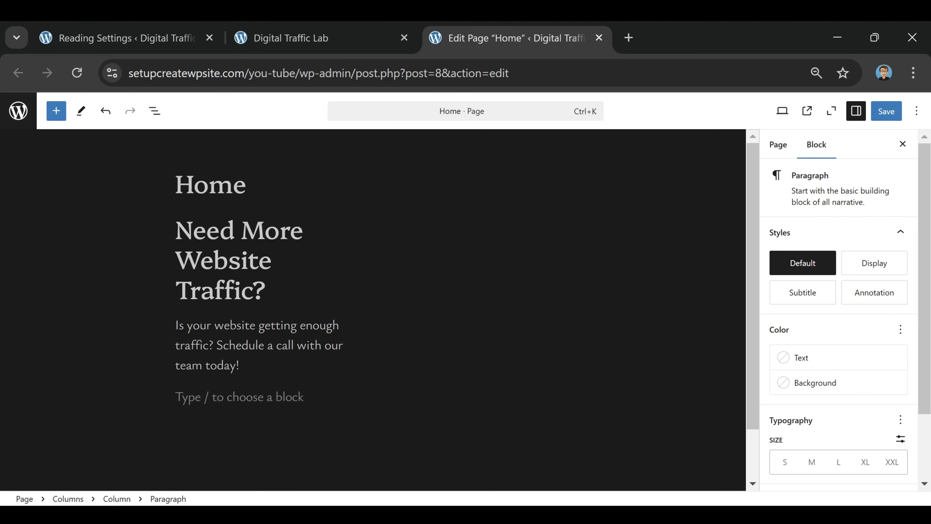
# Step: Insert a Buttons block below the paragraph and label the button "SCHEDULE CALL"
pyautogui.write('/button')
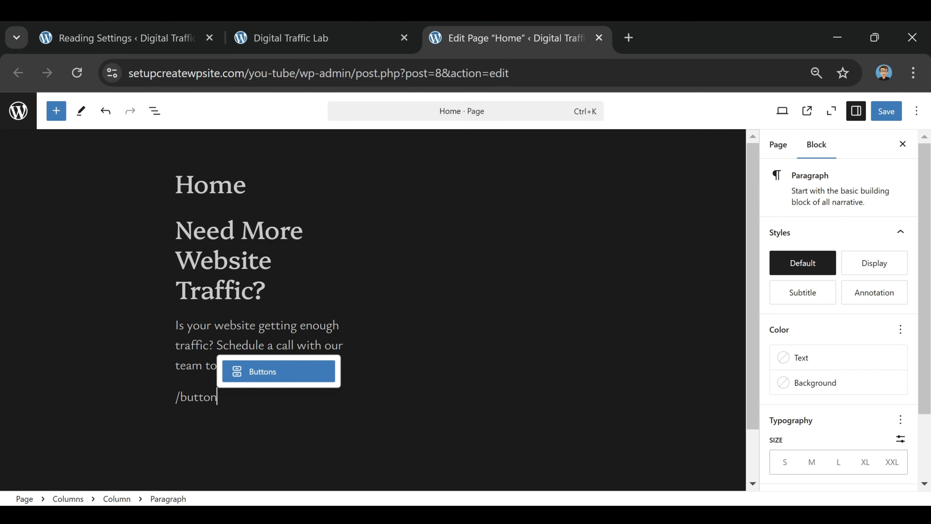
pyautogui.click(282, 378)
pyautogui.click(259, 405)
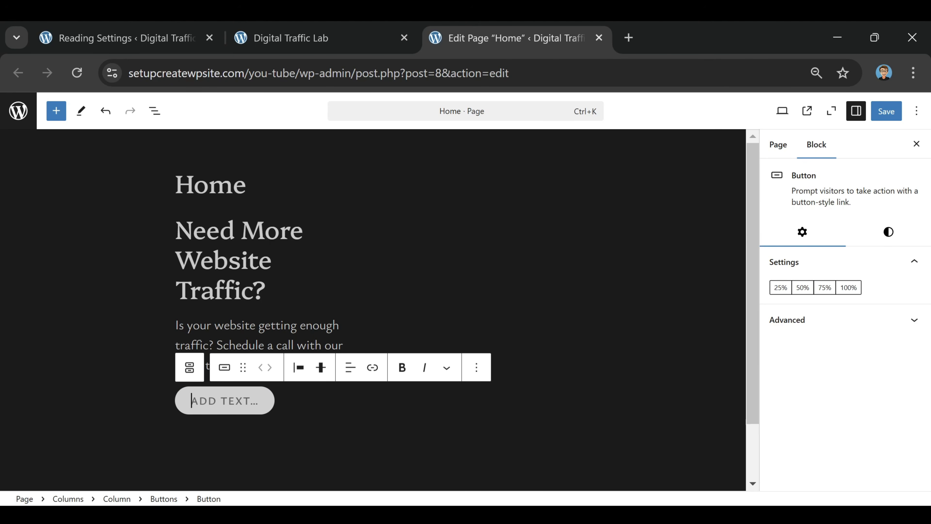
pyautogui.write('CONTAC')
pyautogui.hotkey('ctrl', 'BackSpace')
pyautogui.write('SCHEDULE CALL')
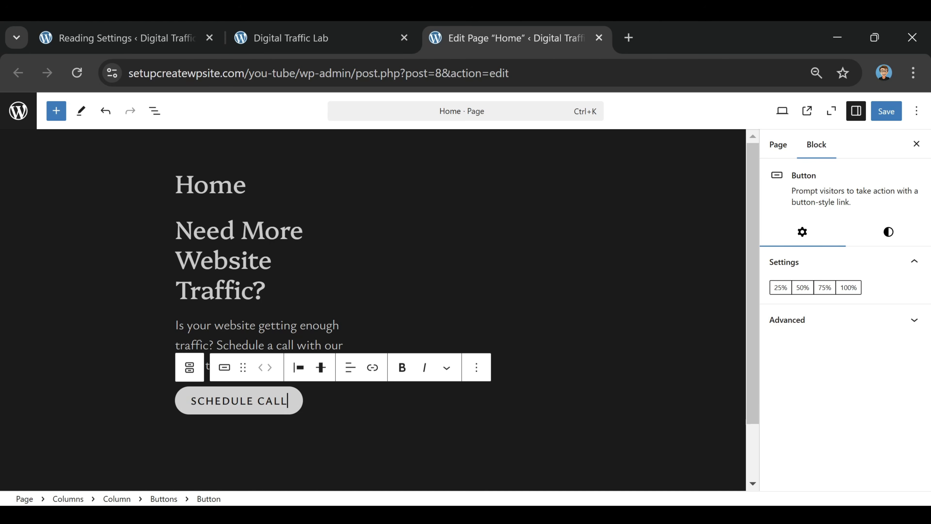
pyautogui.hotkey('shift', 'Left')
pyautogui.hotkey('shift', 'Left')
pyautogui.hotkey('shift', 'Left')
pyautogui.hotkey('shift', 'Left')
pyautogui.hotkey('shift', 'Left')
pyautogui.hotkey('shift', 'Left')
pyautogui.hotkey('shift', 'Left')
pyautogui.hotkey('shift', 'Left')
pyautogui.hotkey('shift', 'Left')
pyautogui.hotkey('shift', 'Left')
pyautogui.hotkey('shift', 'Left')
pyautogui.hotkey('shift', 'Left')
pyautogui.hotkey('shift', 'Left')
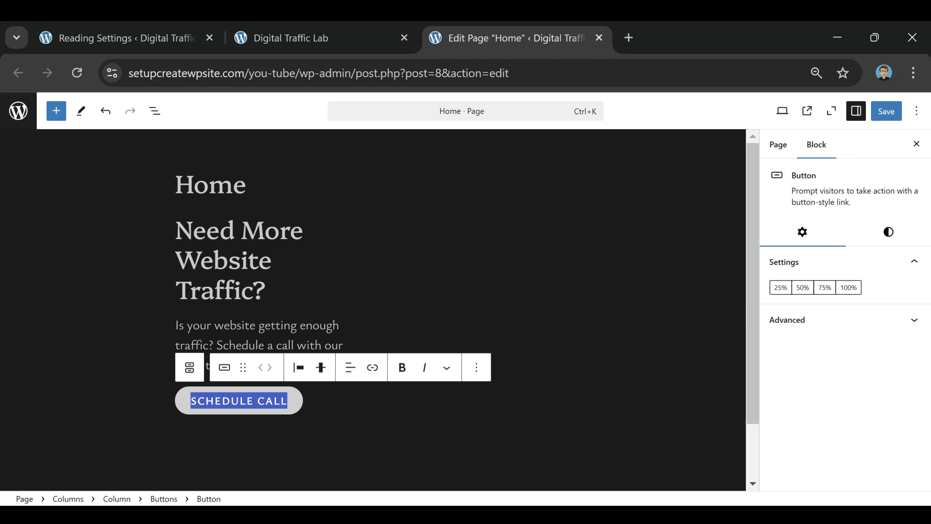
pyautogui.click(376, 372)
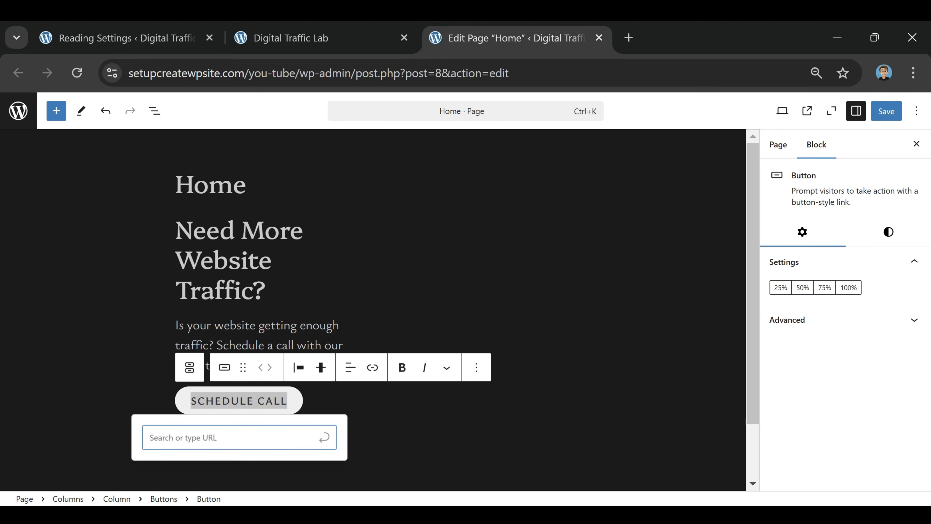
pyautogui.press('Return')
pyautogui.press('Escape')
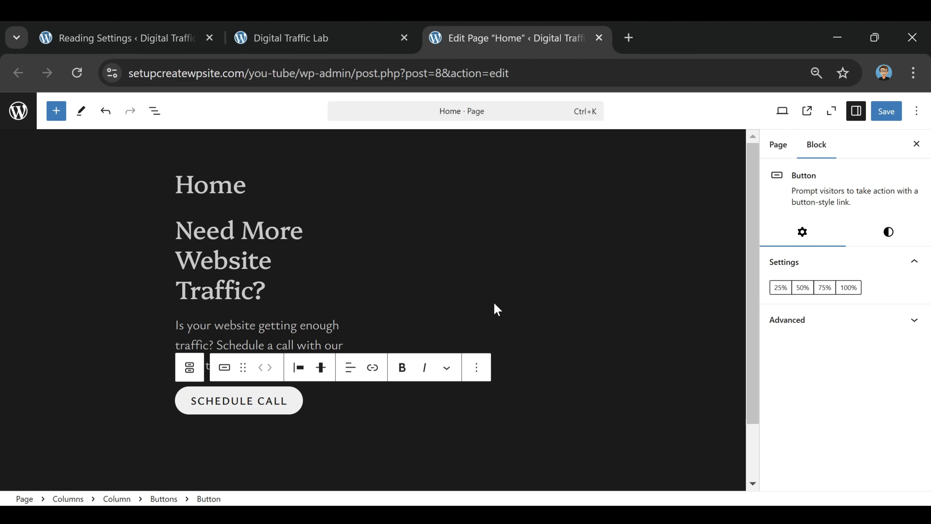
# Step: Search the available blocks for "IMAGE" and insert an Image block into the empty second column
pyautogui.click(472, 303)
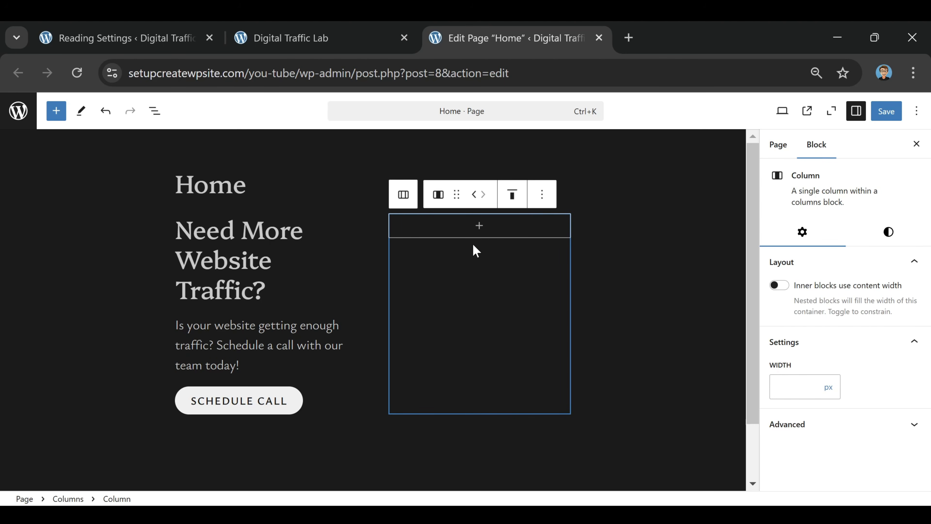
pyautogui.click(480, 228)
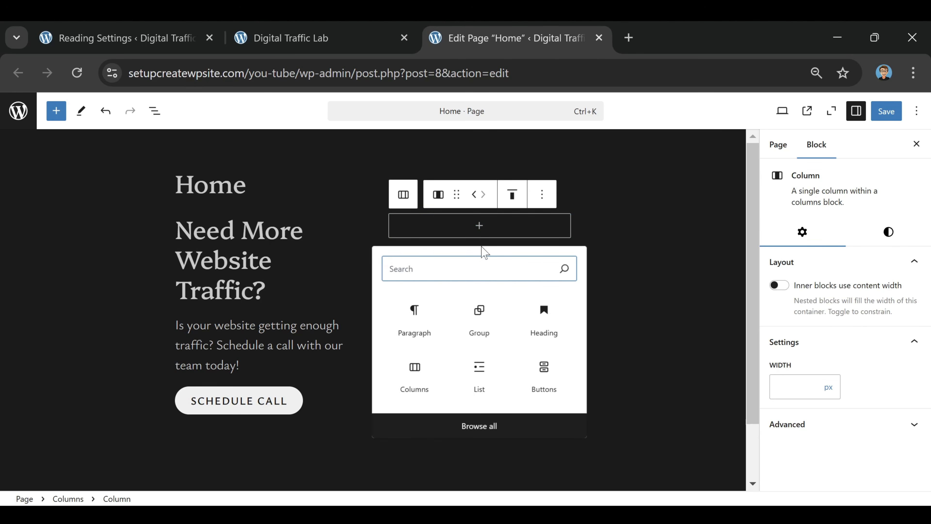
pyautogui.write('IMAGE')
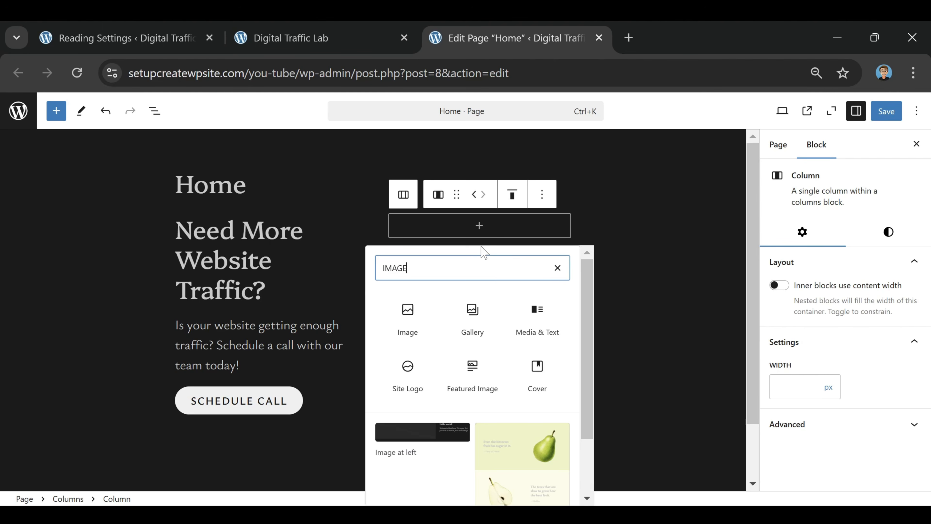
pyautogui.click(408, 324)
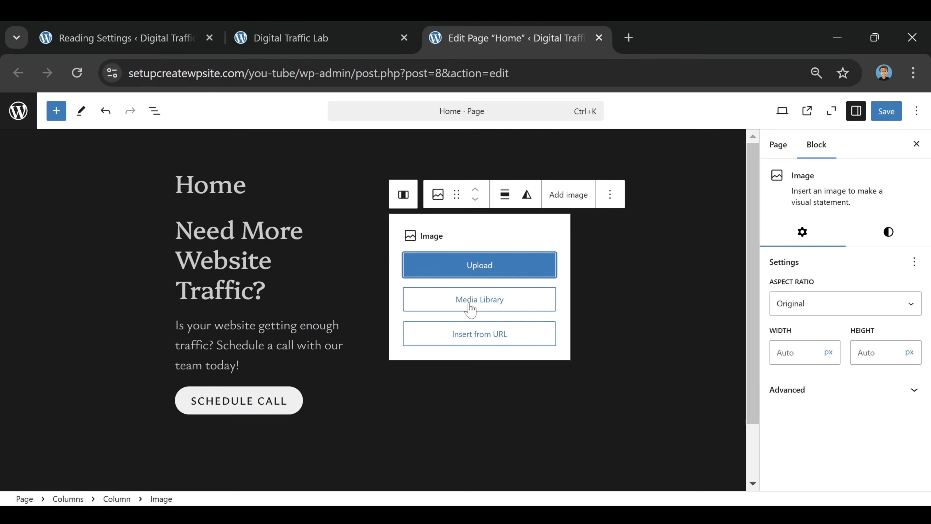
# Step: Upload the picture "Untitled design" from the Downloads folder into the Image block and deselect the block
pyautogui.click(480, 266)
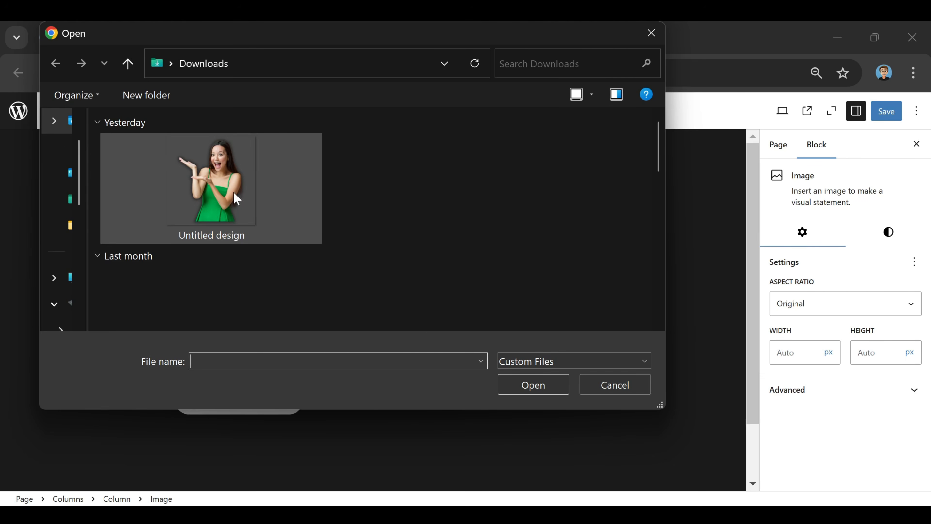
pyautogui.click(220, 190)
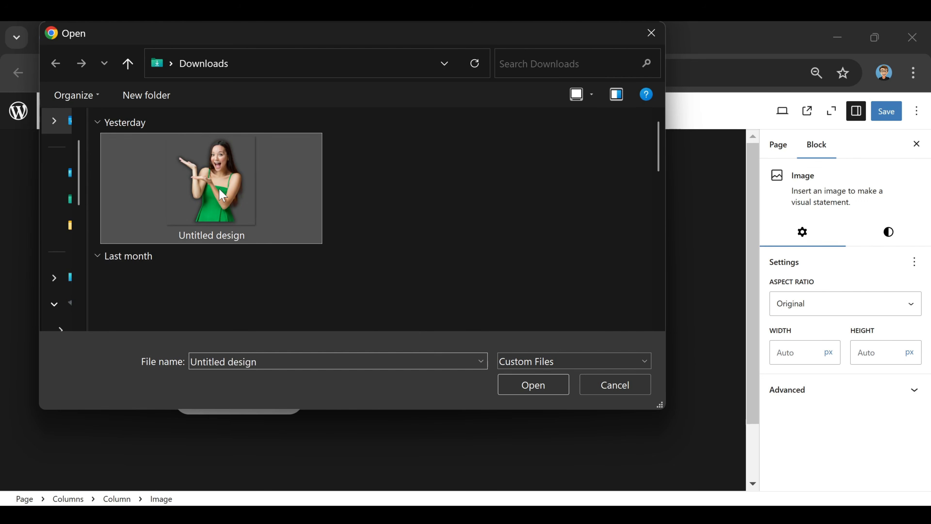
pyautogui.click(534, 386)
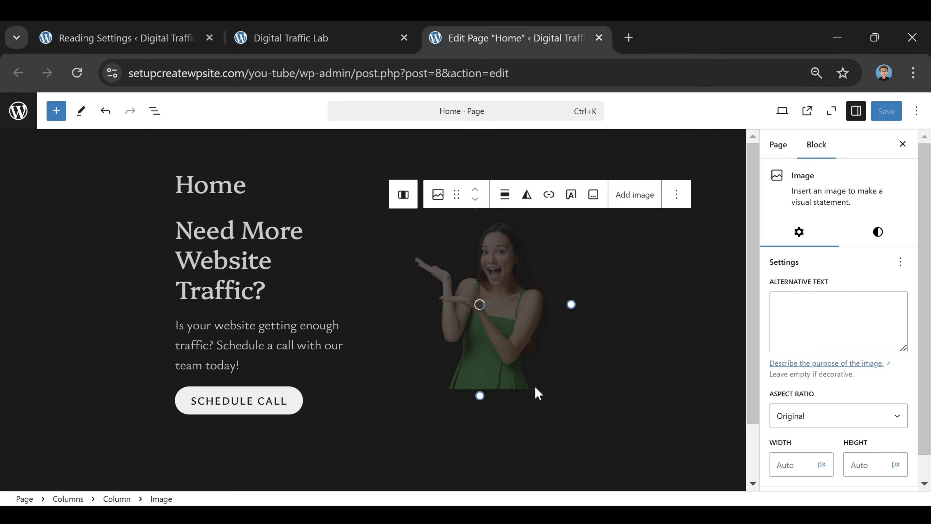
pyautogui.click(617, 434)
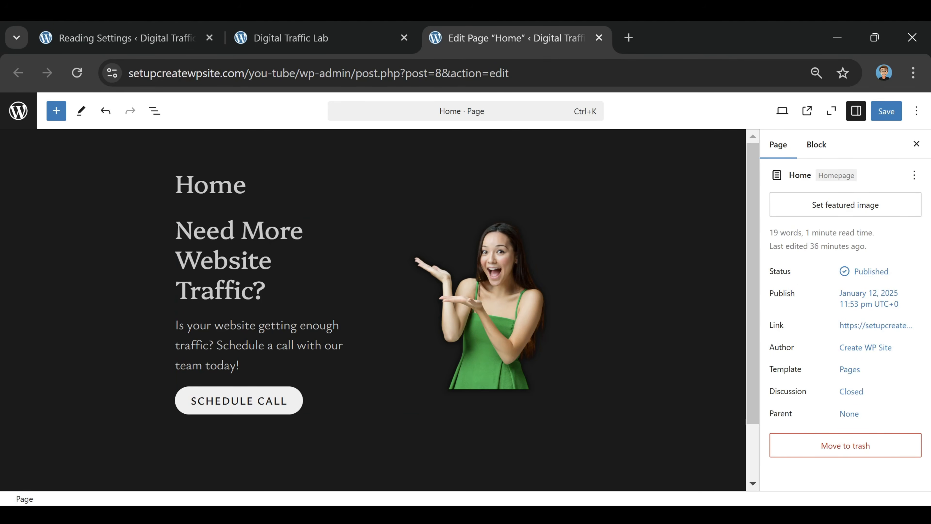
# Step: Set the two-column hero block's width to None and its vertical alignment to middle, and save the Home page
pyautogui.click(310, 231)
pyautogui.click(343, 399)
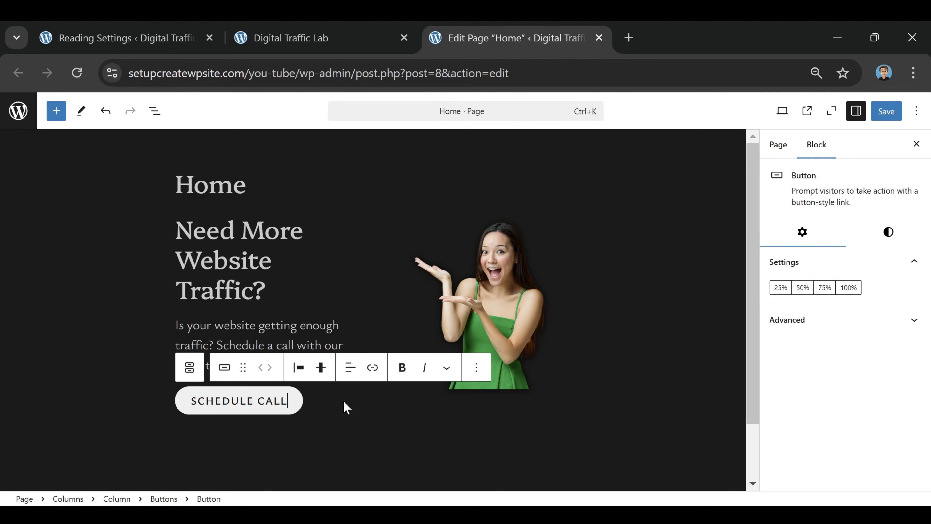
pyautogui.click(330, 424)
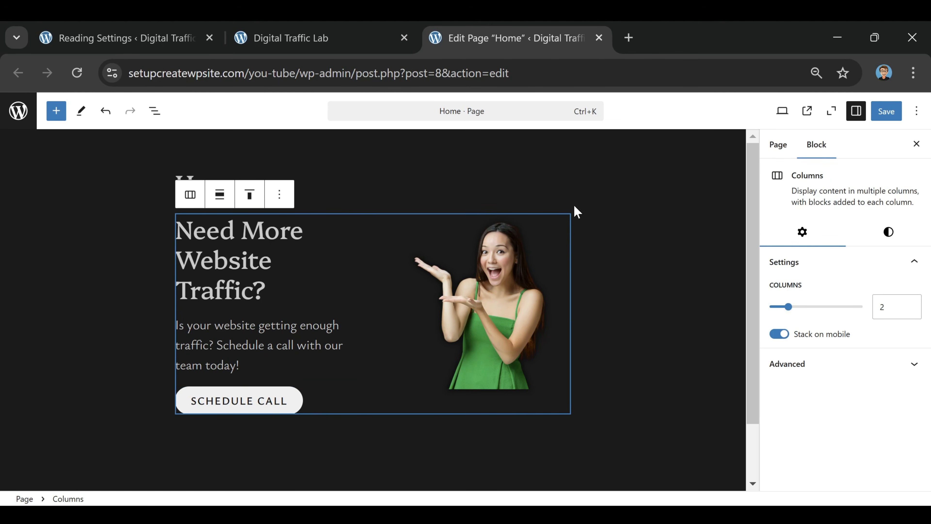
pyautogui.click(224, 200)
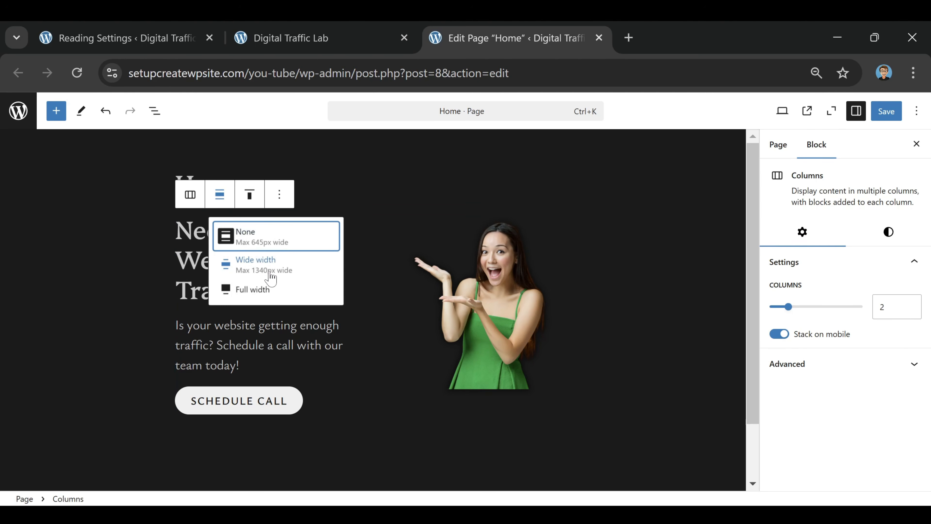
pyautogui.click(261, 240)
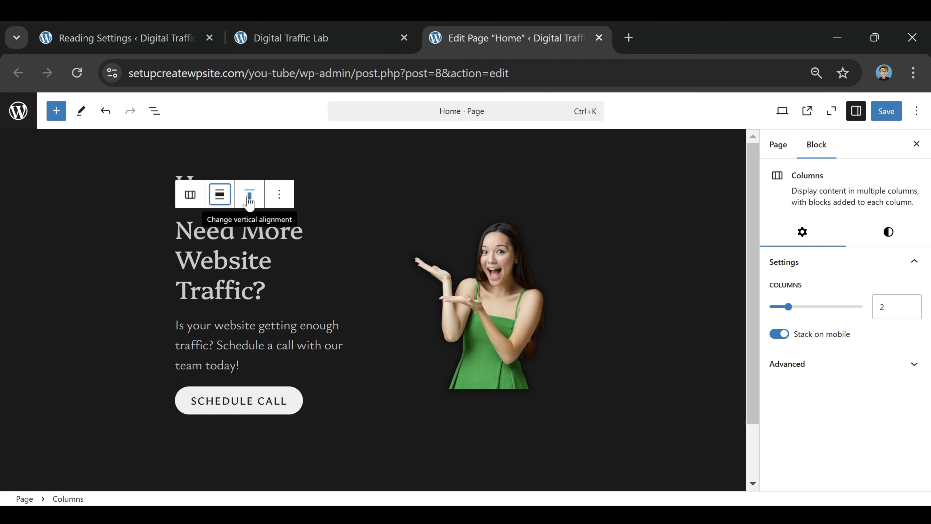
pyautogui.click(251, 198)
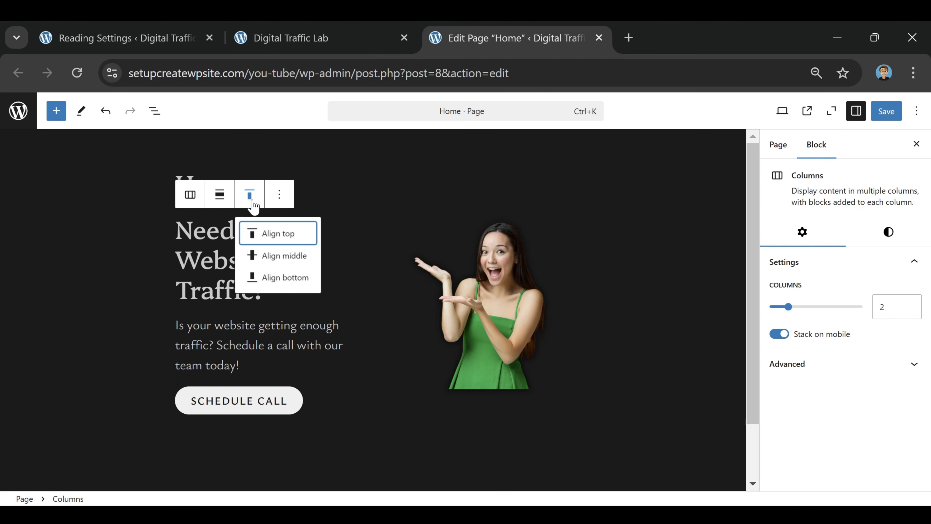
pyautogui.click(278, 255)
pyautogui.click(557, 260)
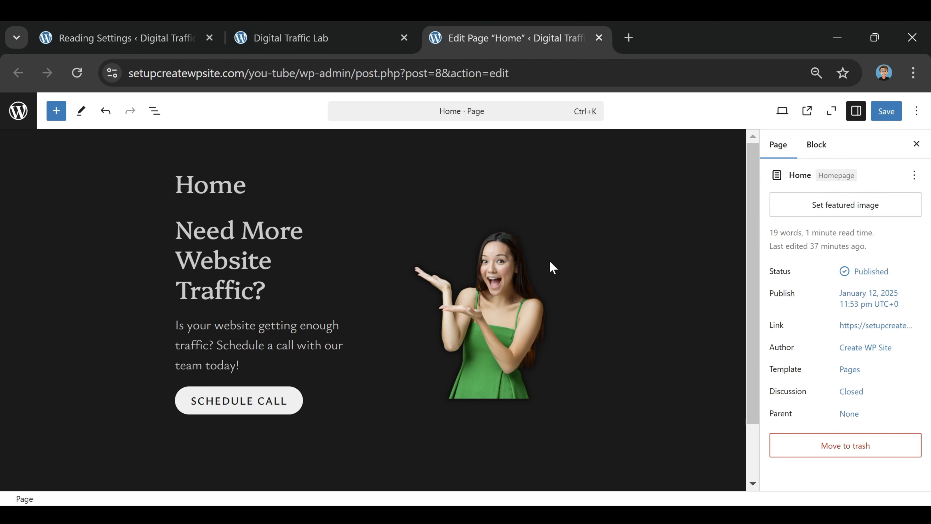
pyautogui.click(890, 112)
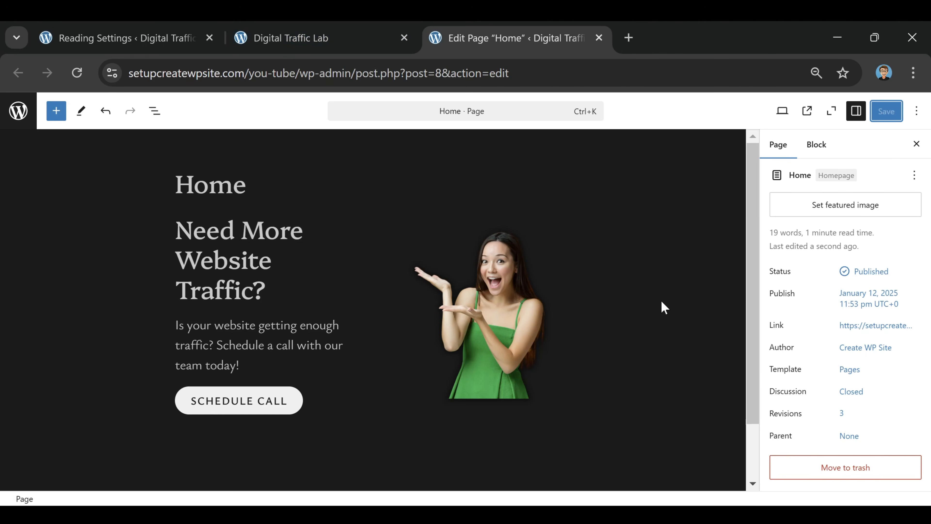
# Step: Reload the live Digital Traffic Lab homepage and review the hero section and footer
pyautogui.click(310, 33)
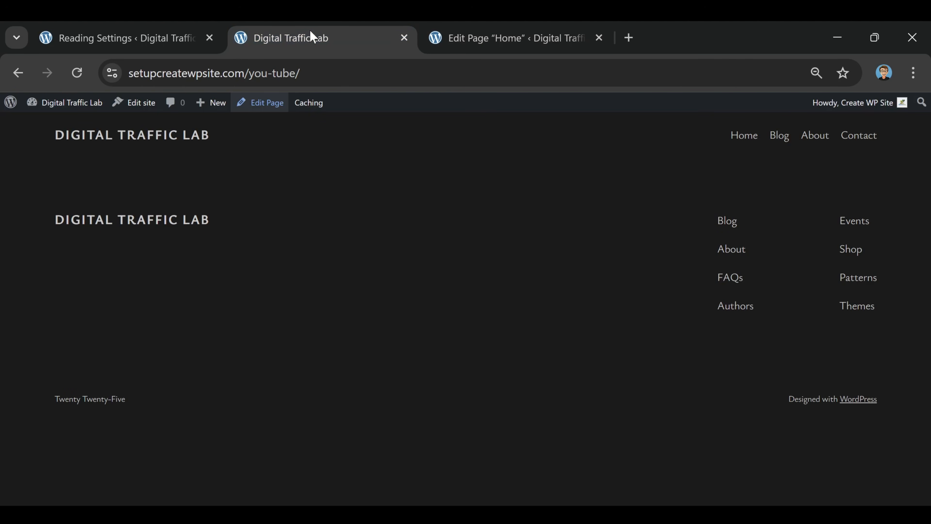
pyautogui.click(76, 72)
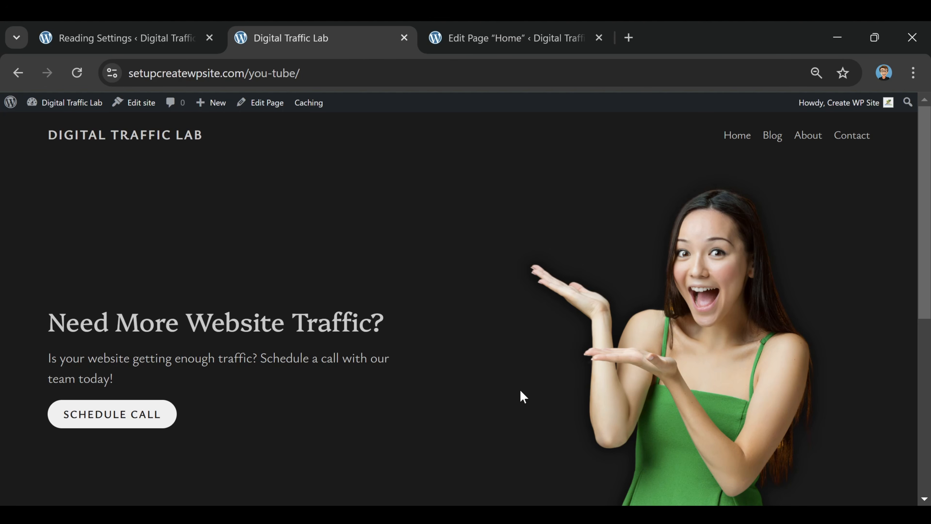
pyautogui.scroll(-6, 523, 396)
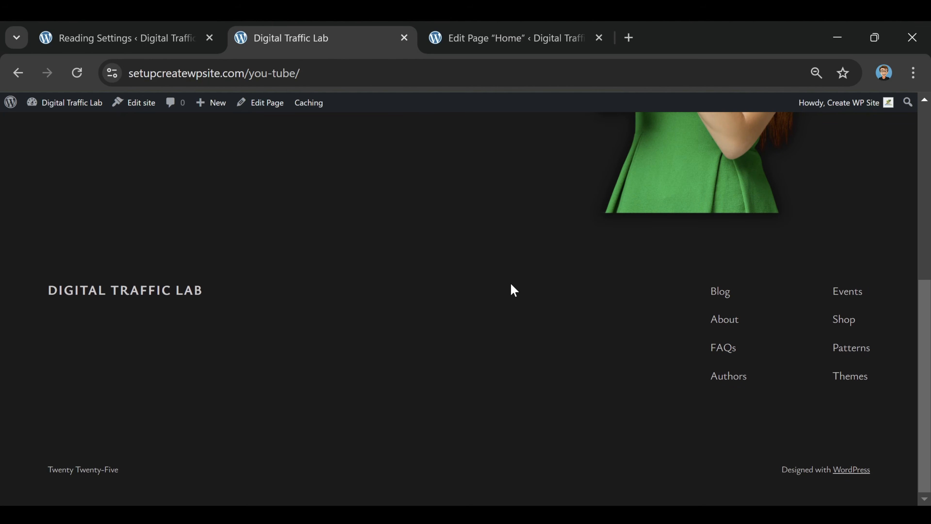
pyautogui.scroll(6, 461, 360)
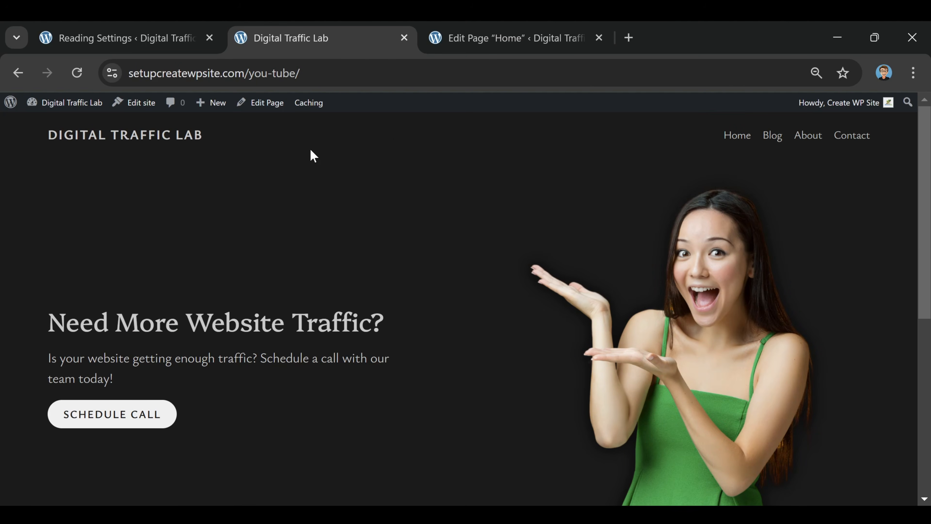
pyautogui.scroll(-6, 487, 272)
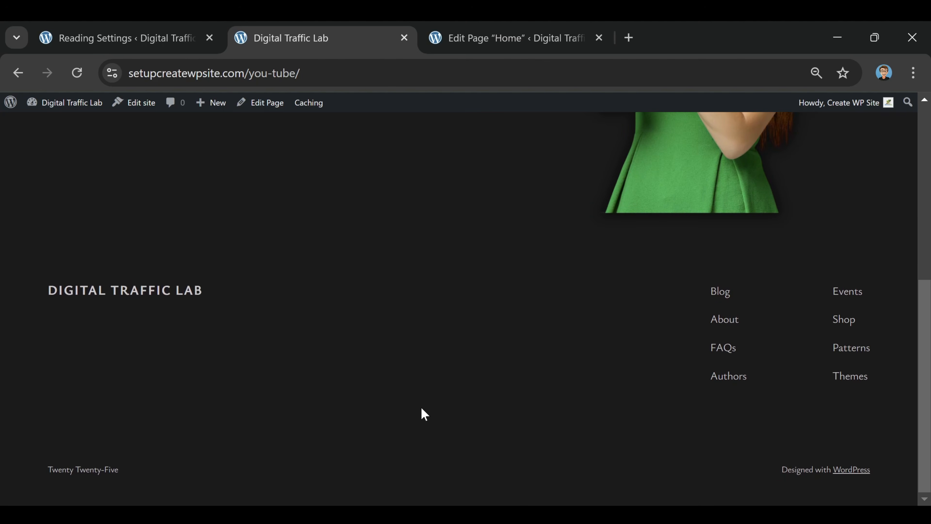
pyautogui.scroll(6, 417, 406)
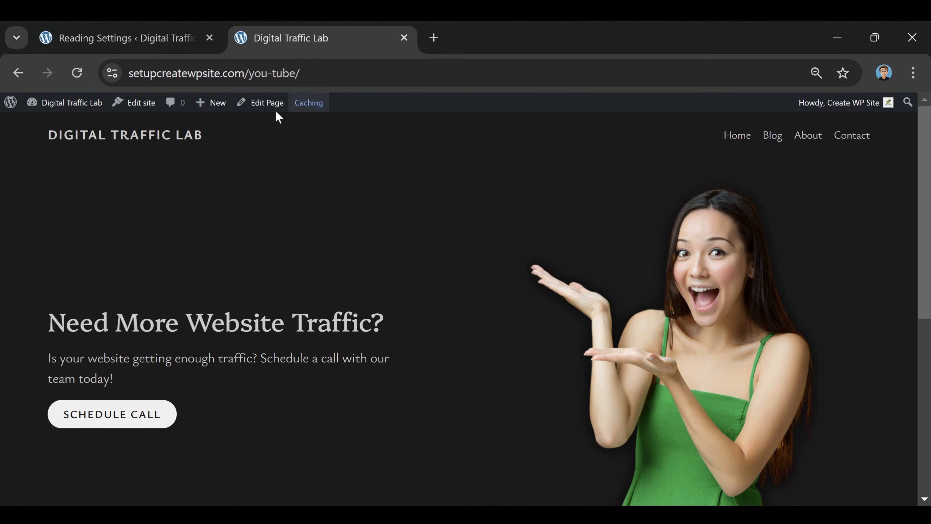
# Step: Open the Front Page template for editing in a new browser tab and show the style options of the header's outer Row block
pyautogui.rightClick(129, 108)
pyautogui.click(189, 129)
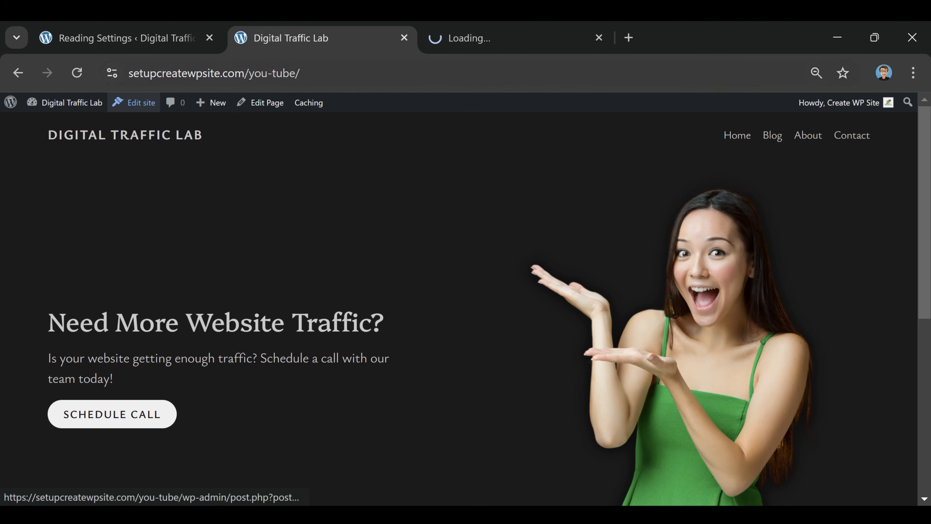
pyautogui.click(509, 37)
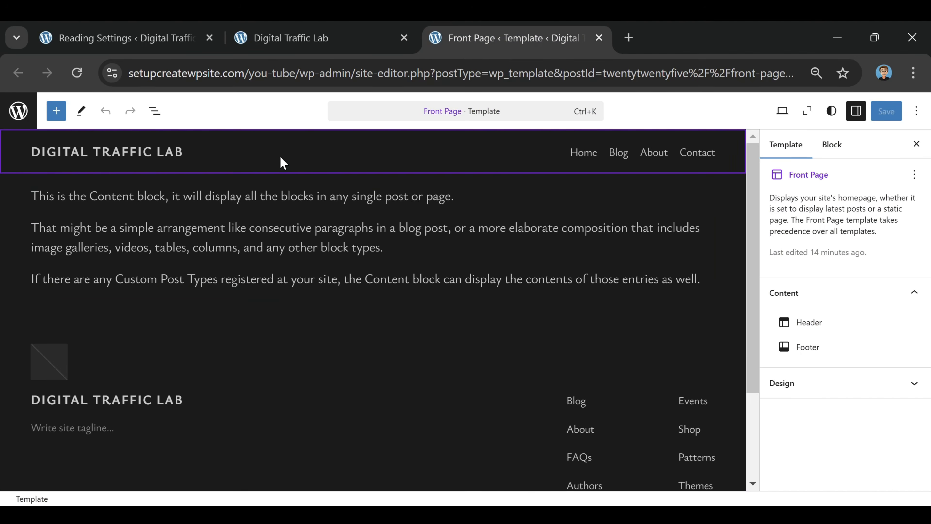
pyautogui.click(262, 139)
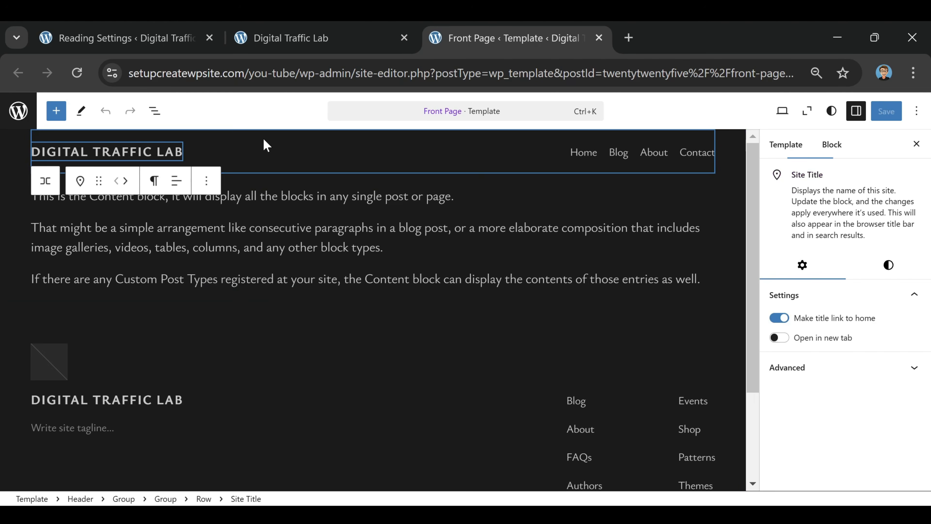
pyautogui.click(274, 348)
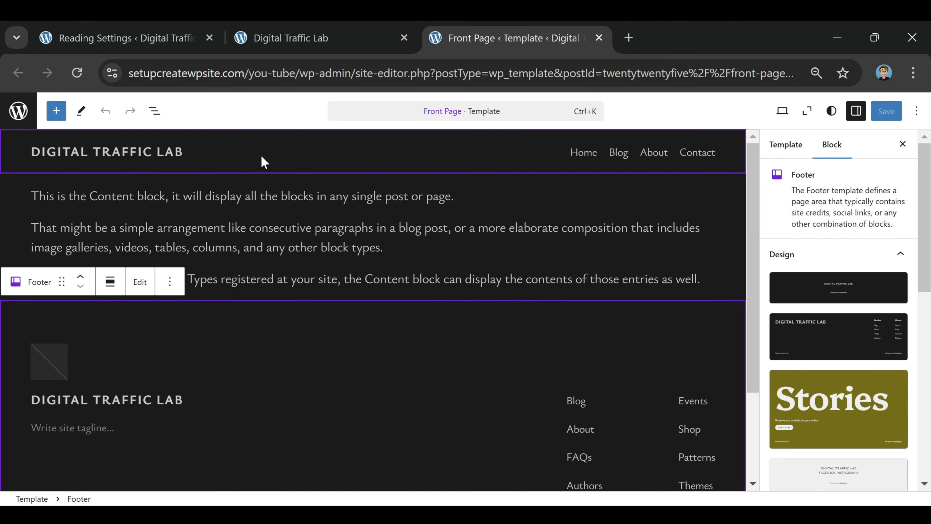
pyautogui.click(274, 154)
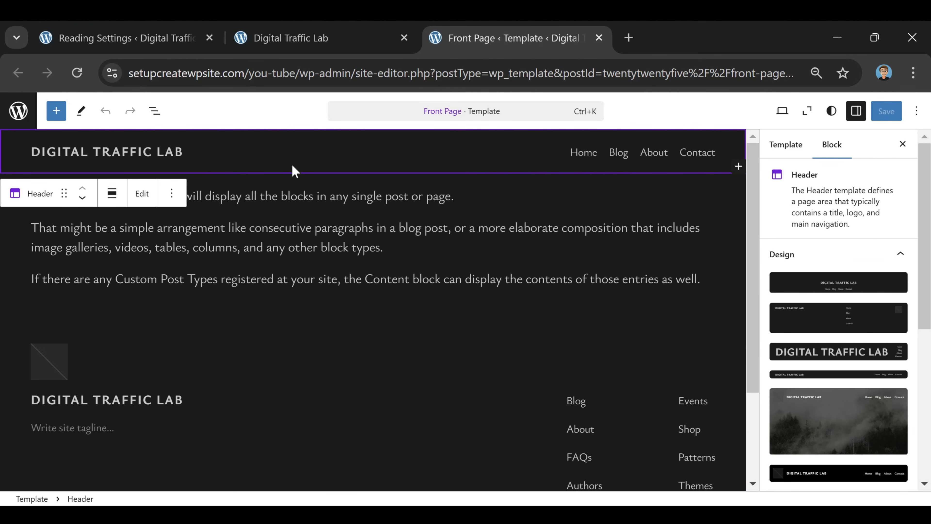
pyautogui.click(792, 147)
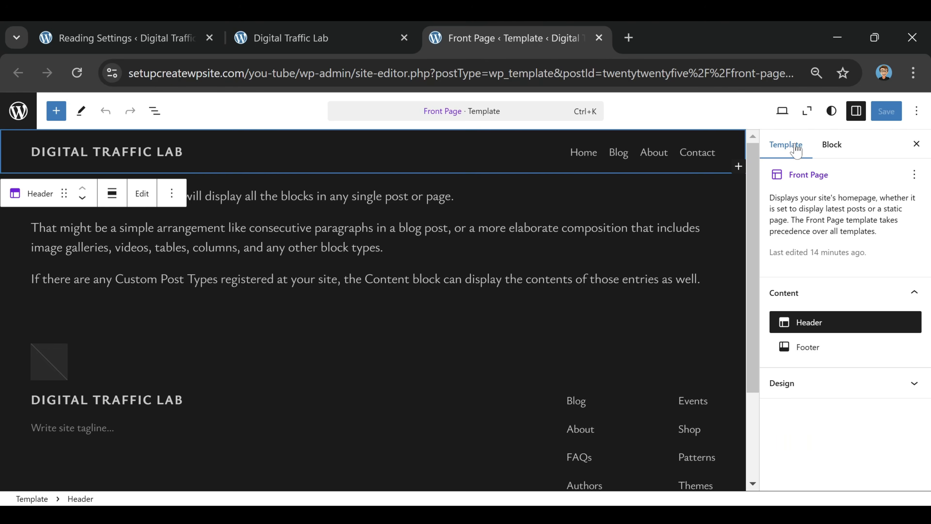
pyautogui.click(638, 154)
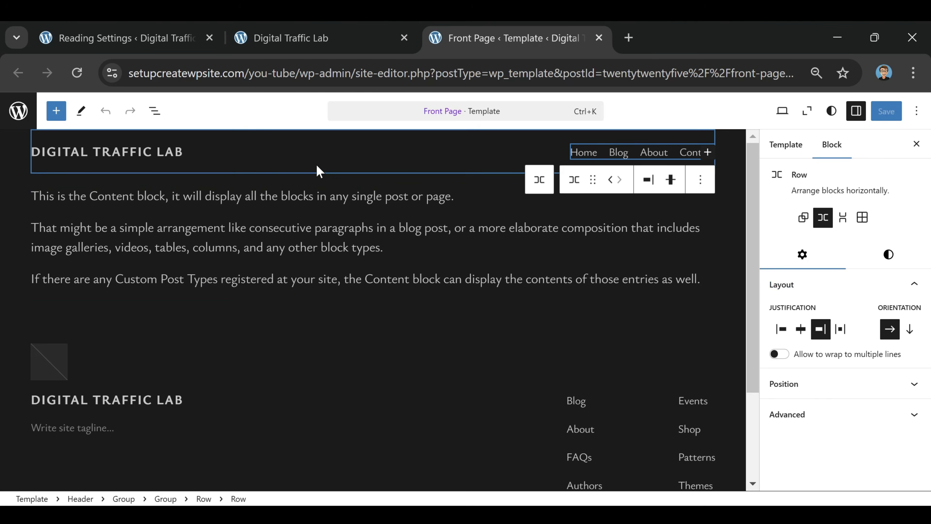
pyautogui.click(321, 162)
pyautogui.click(348, 167)
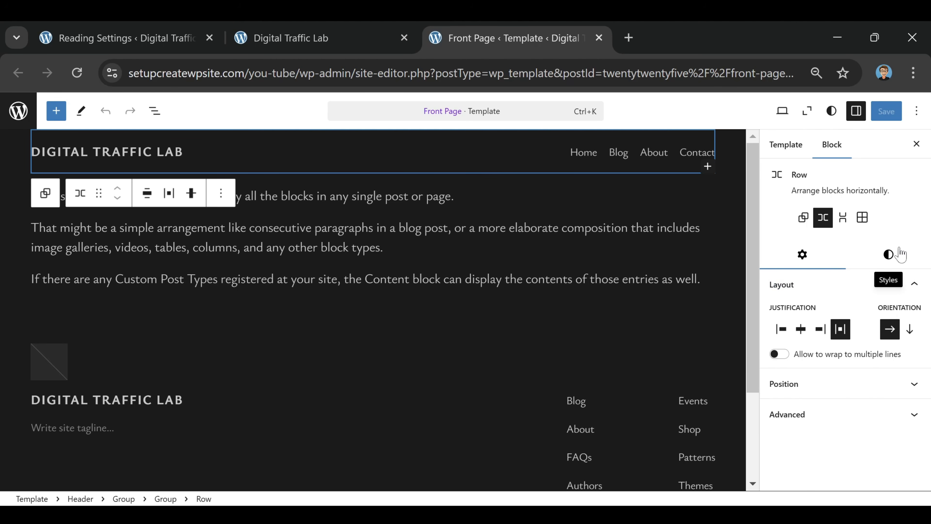
pyautogui.click(884, 256)
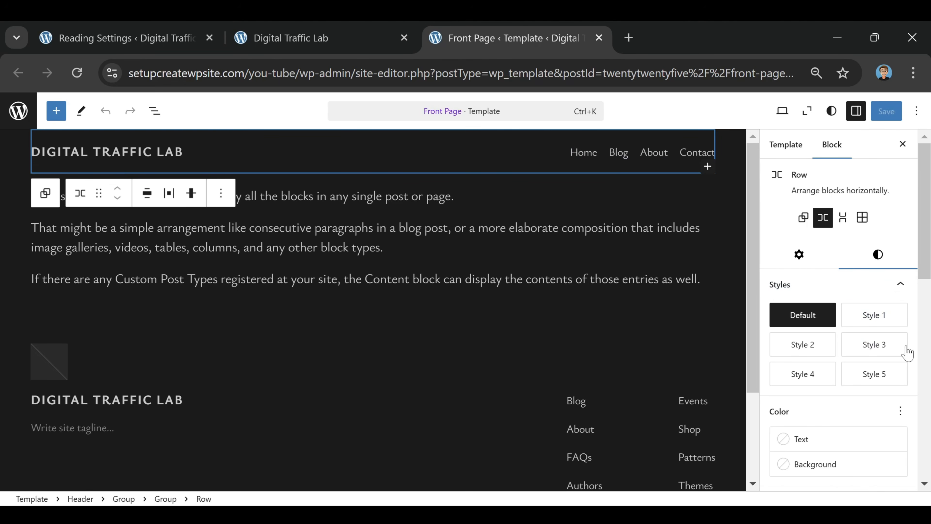
# Step: Try Style 1 through Style 5 on the header's Row block and restore the Default style
pyautogui.click(885, 326)
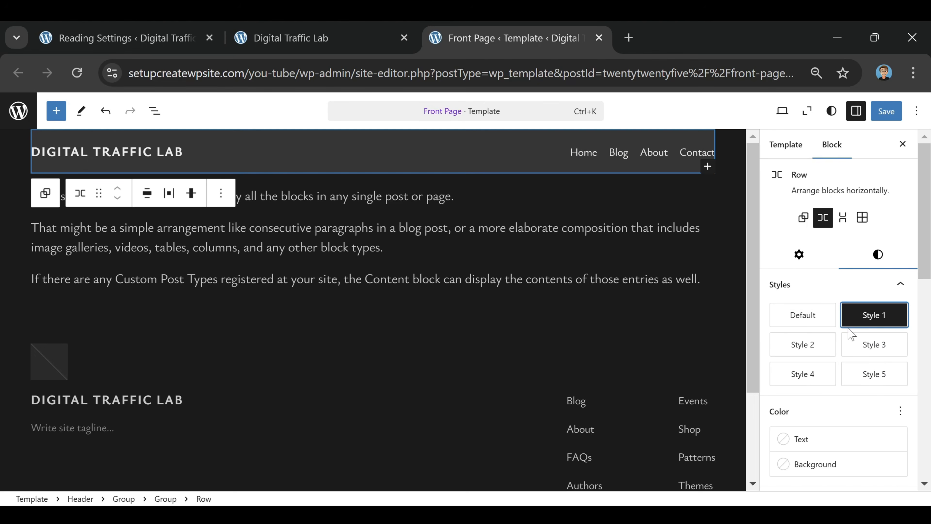
pyautogui.click(803, 343)
pyautogui.click(855, 346)
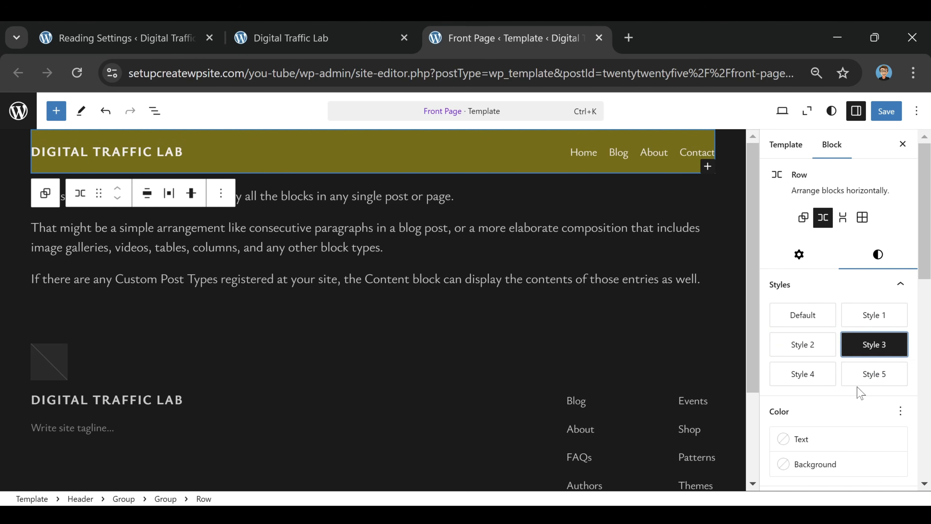
pyautogui.click(857, 381)
pyautogui.click(801, 376)
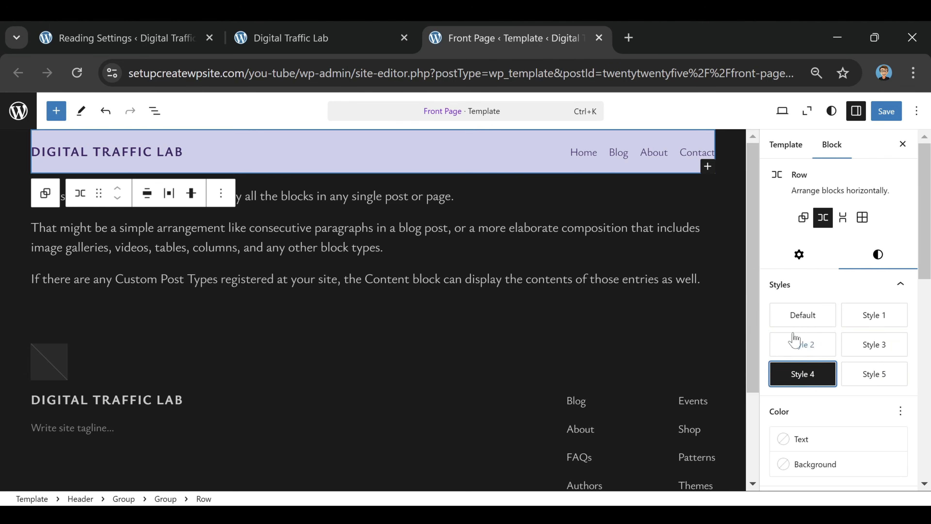
pyautogui.click(794, 316)
# Step: Set the header row's horizontal padding to XX-Large, its vertical margin to Small and its vertical padding to Tiny
pyautogui.scroll(-6, 821, 316)
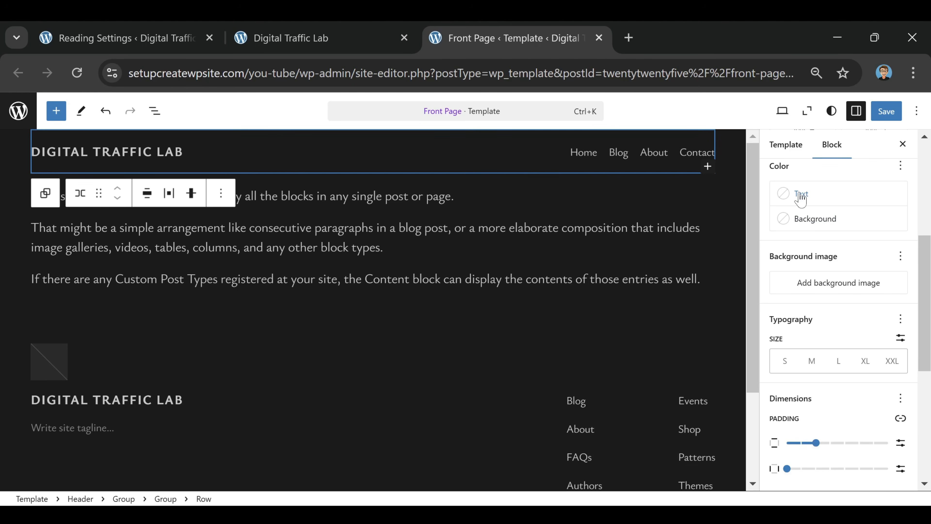
pyautogui.scroll(-2, 852, 228)
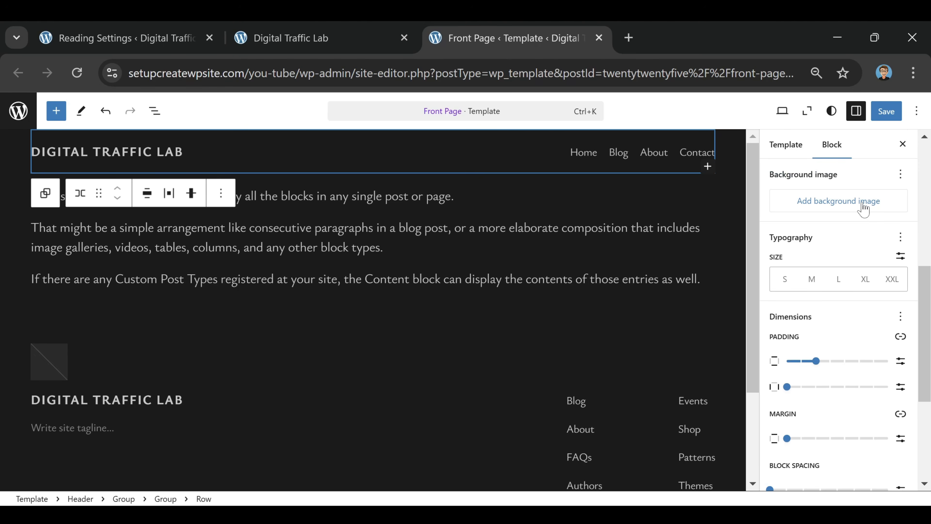
pyautogui.scroll(-4, 858, 211)
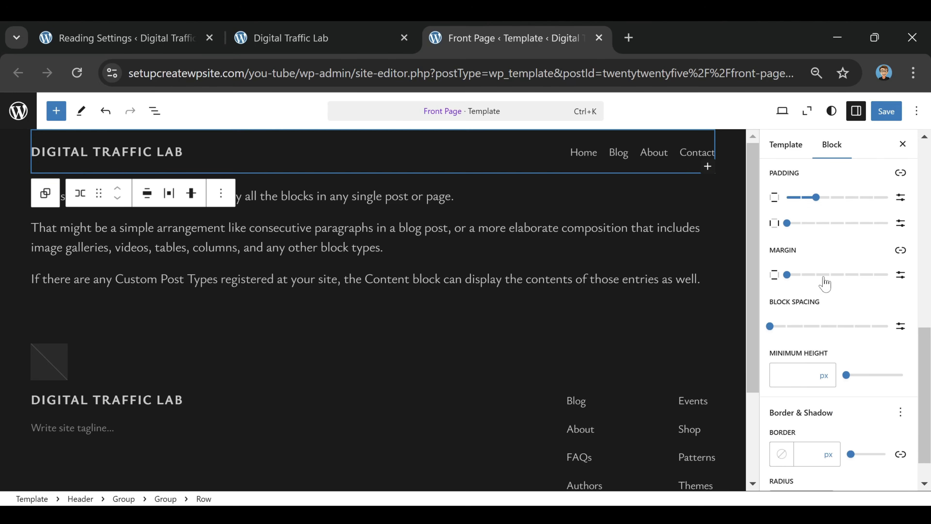
pyautogui.scroll(2, 817, 290)
pyautogui.moveTo(816, 279); pyautogui.dragTo(834, 296)
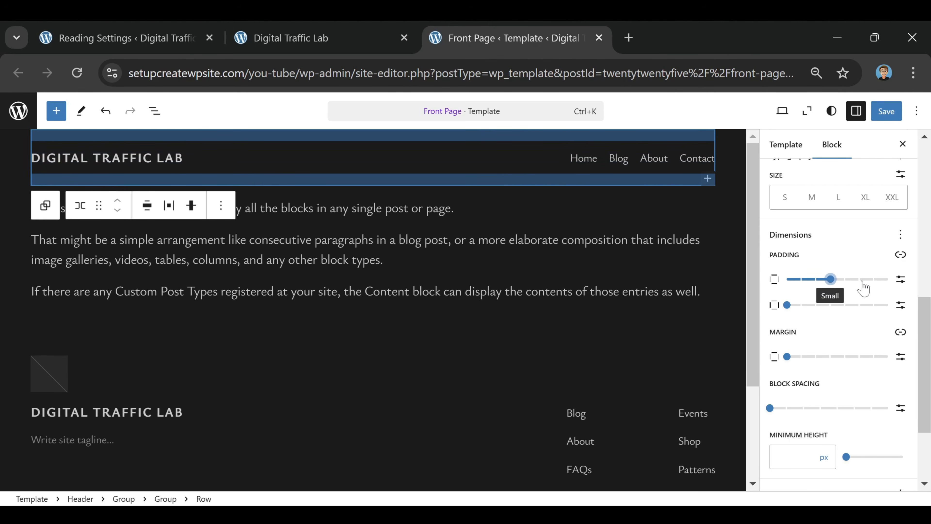
pyautogui.moveTo(829, 282)
pyautogui.mouseDown()
pyautogui.moveTo(817, 293)
pyautogui.moveTo(830, 290)
pyautogui.mouseUp()
pyautogui.moveTo(787, 308); pyautogui.dragTo(902, 317)
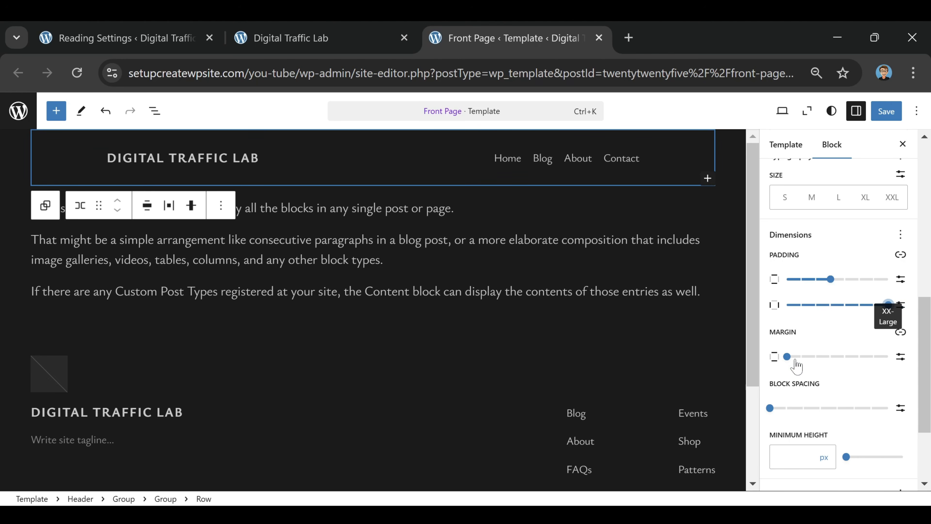
pyautogui.moveTo(787, 356); pyautogui.dragTo(827, 361)
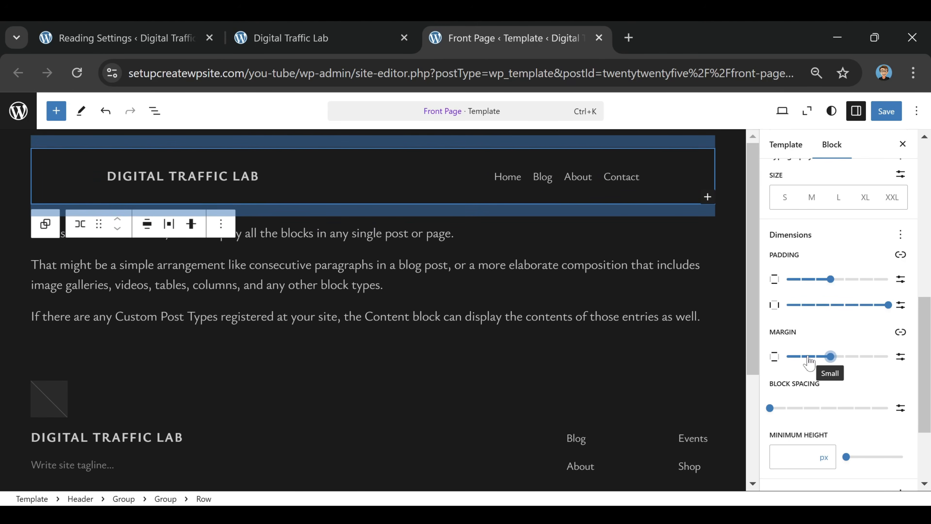
pyautogui.moveTo(830, 280); pyautogui.dragTo(806, 294)
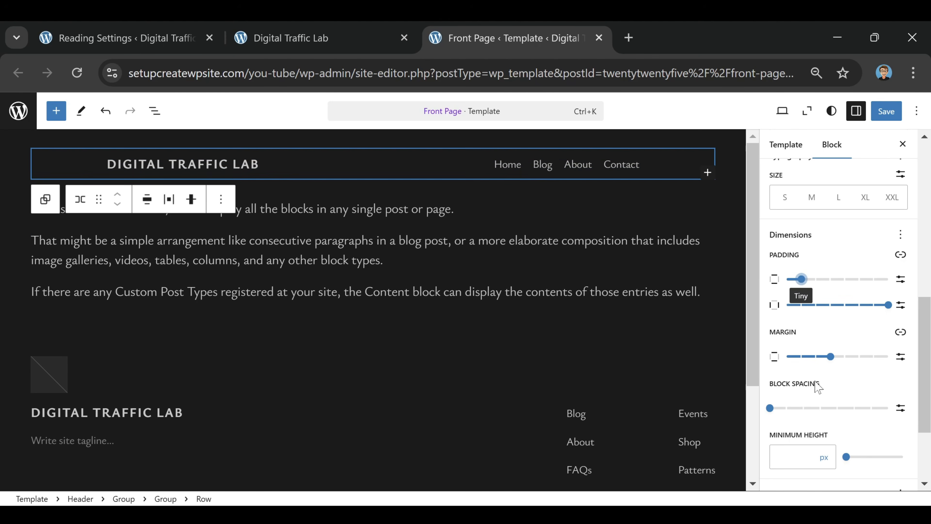
# Step: Try the Contrast and Accent 6 border colors on the header row and settle on Accent 5 (#353535)
pyautogui.scroll(-3, 801, 343)
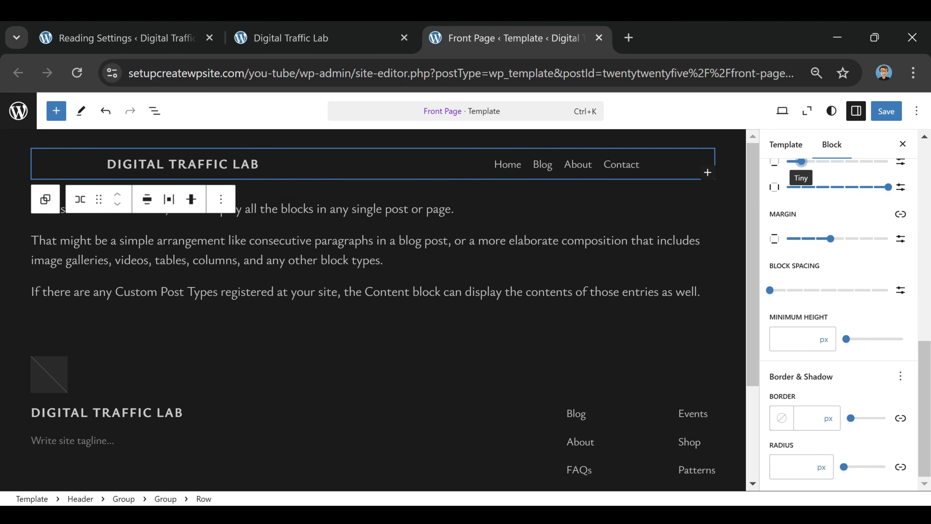
pyautogui.click(781, 418)
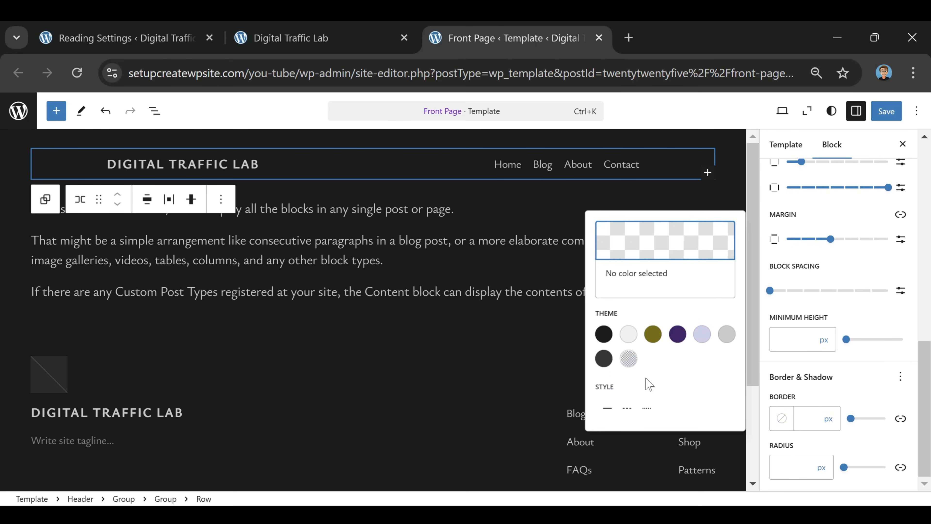
pyautogui.click(628, 335)
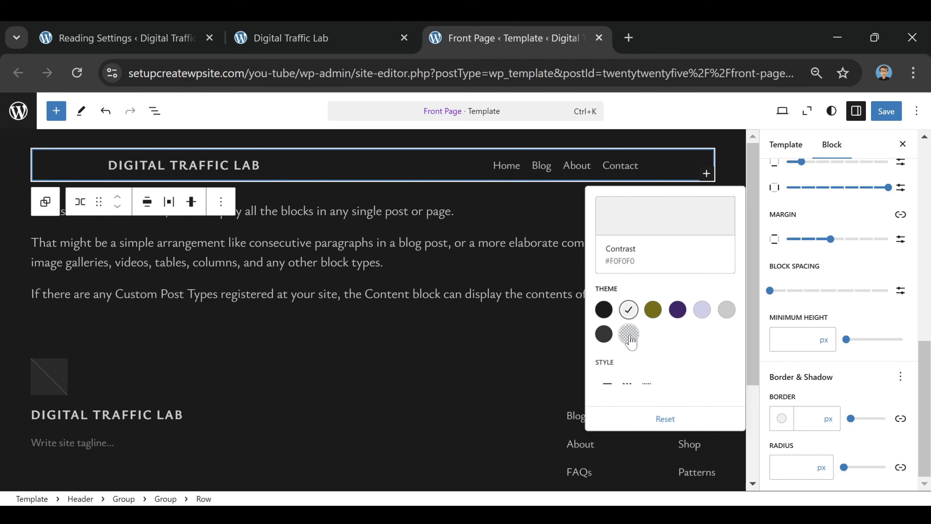
pyautogui.click(629, 335)
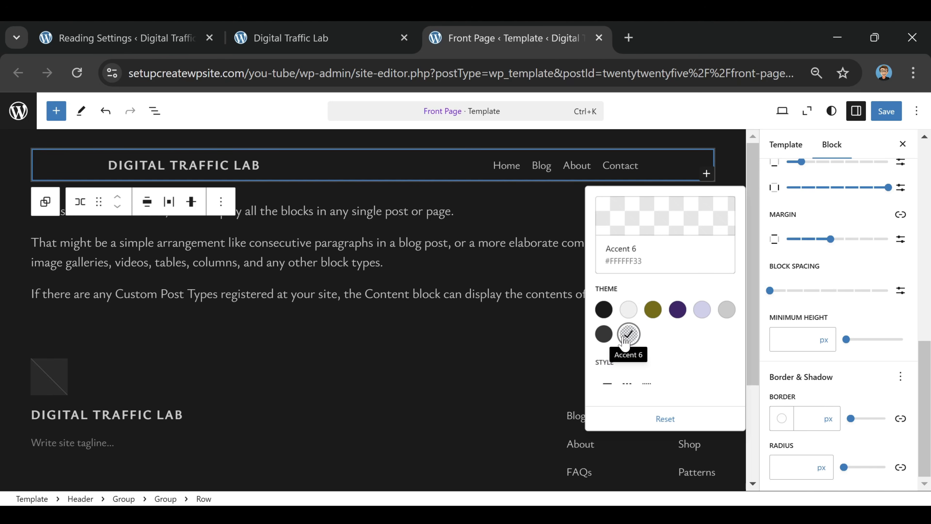
pyautogui.click(604, 334)
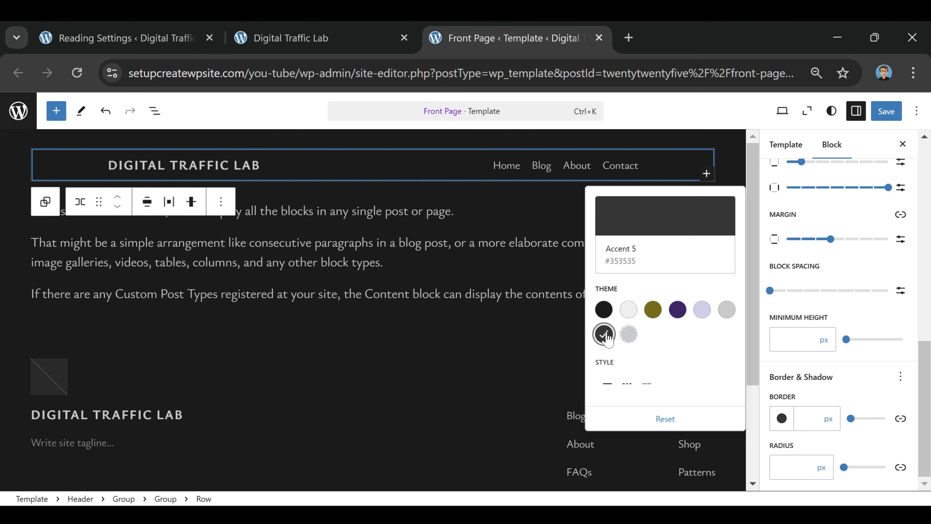
# Step: Give the header row a 26 px border in the dark Base colour and save the Header template part
pyautogui.click(604, 310)
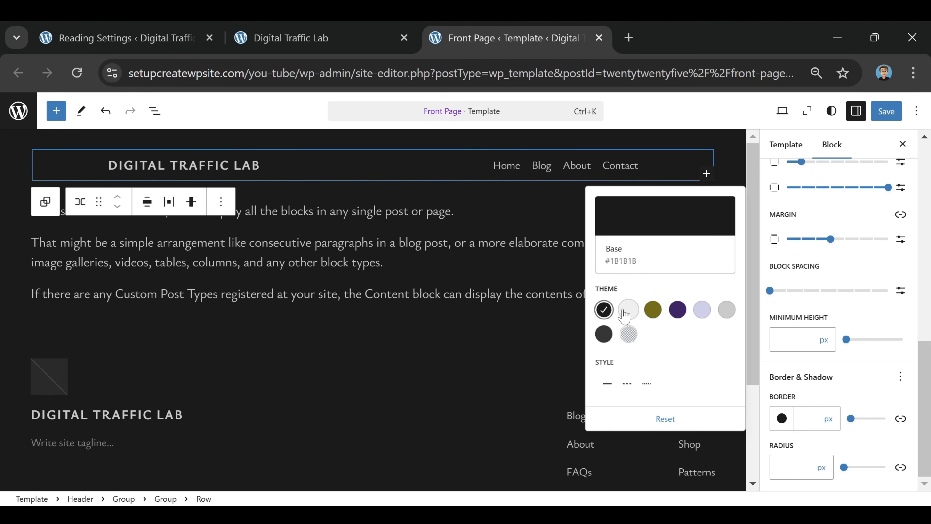
pyautogui.click(604, 335)
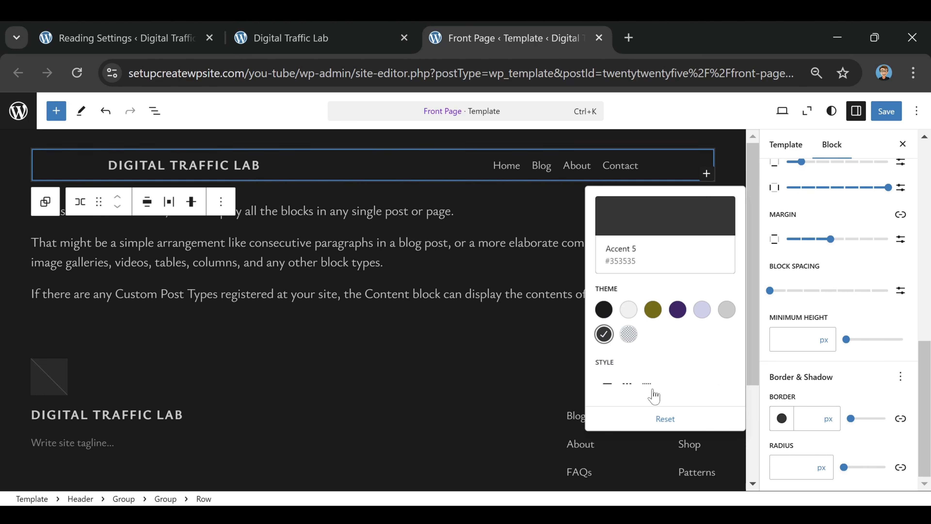
pyautogui.click(630, 334)
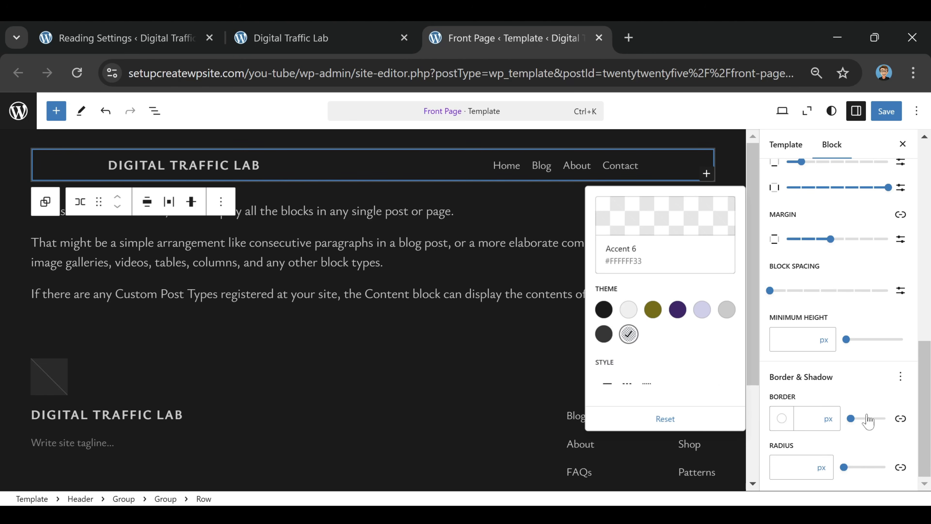
pyautogui.moveTo(850, 419); pyautogui.dragTo(860, 436)
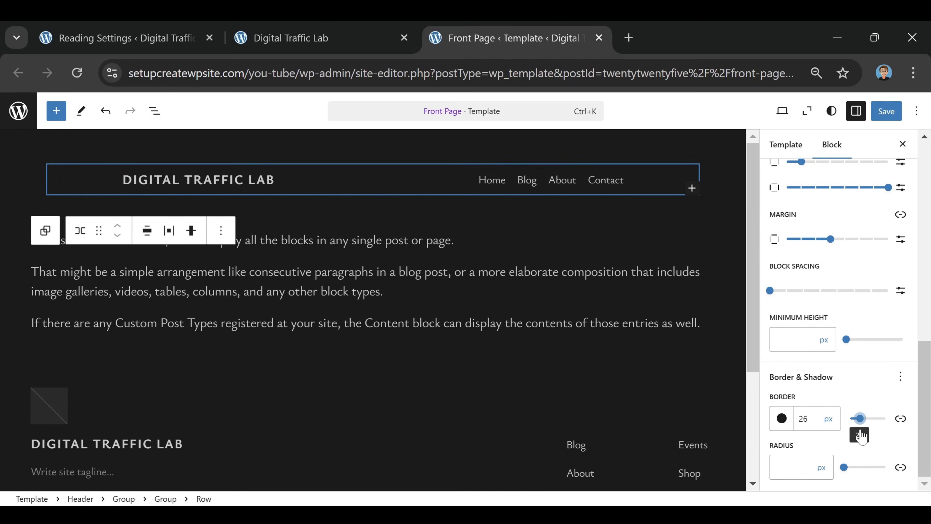
pyautogui.click(887, 111)
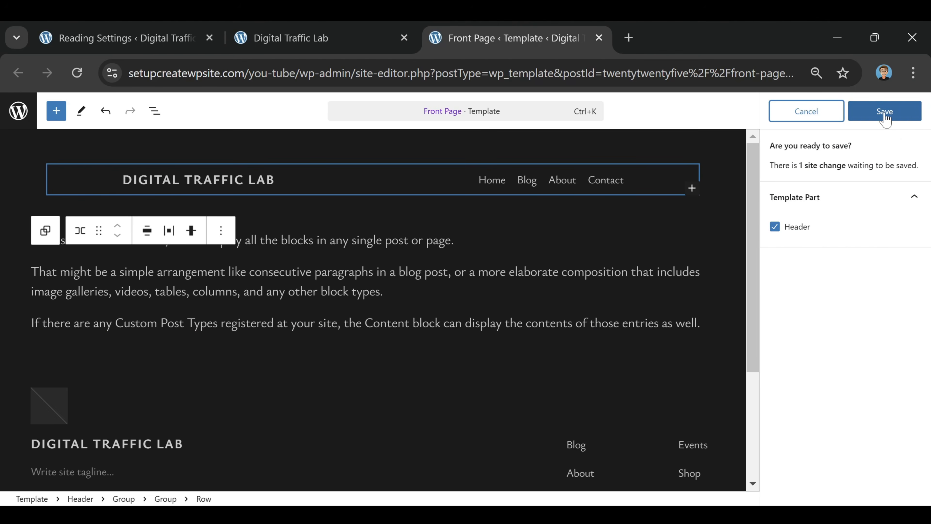
pyautogui.click(891, 115)
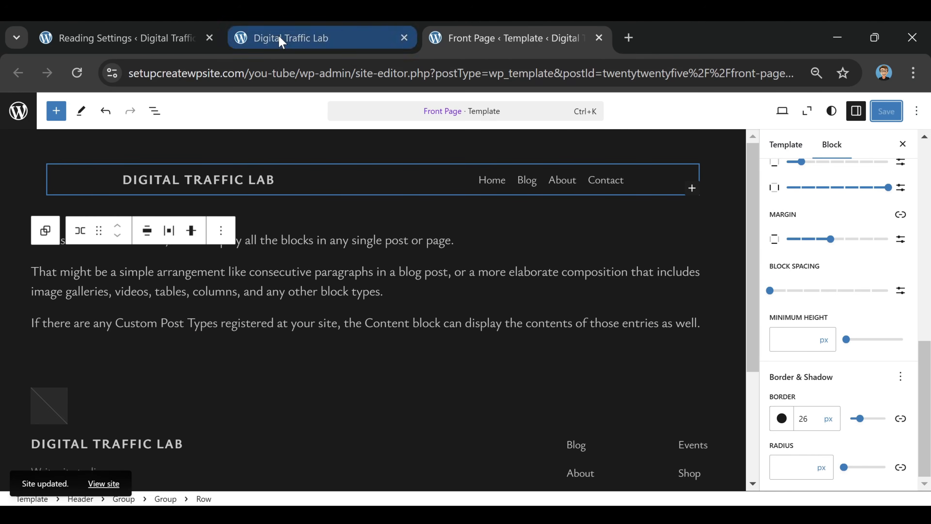
# Step: Reload the live homepage to check how the header looks with the saved border and spacing changes
pyautogui.click(277, 37)
pyautogui.click(77, 72)
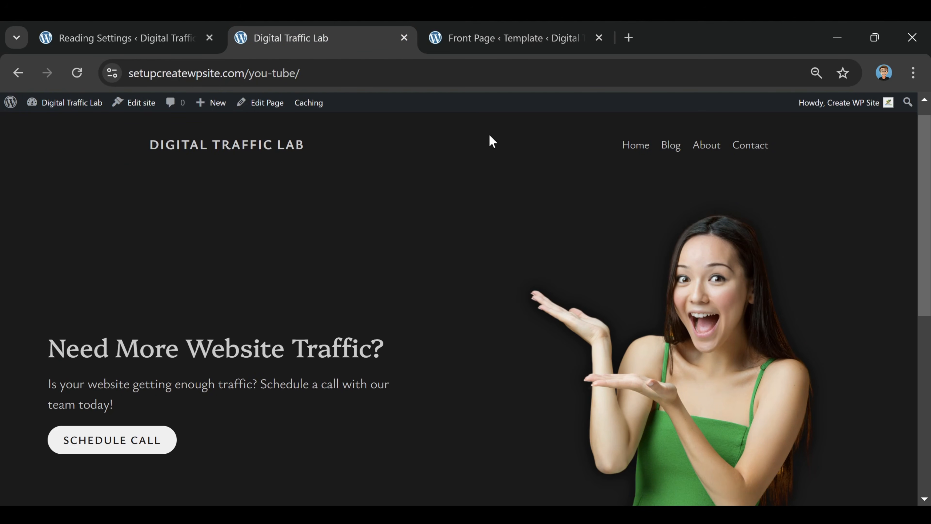
pyautogui.click(495, 37)
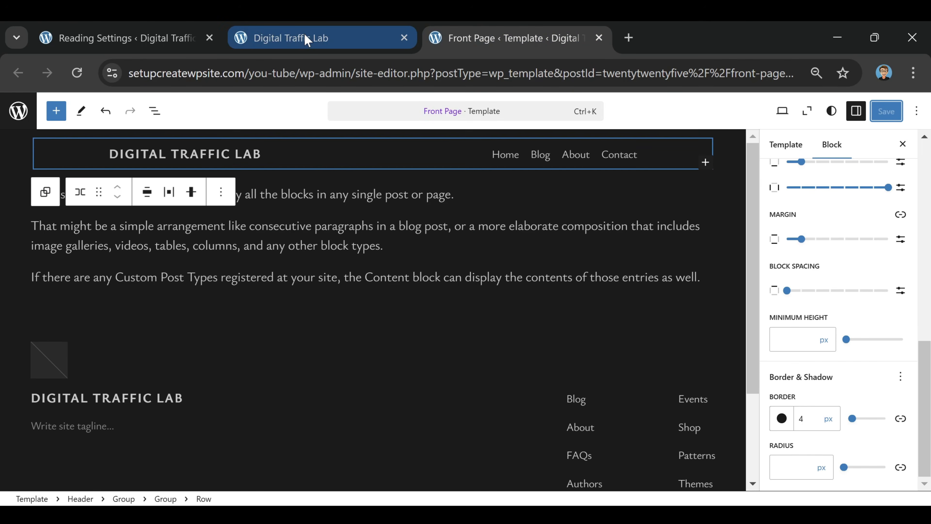
pyautogui.click(307, 40)
pyautogui.click(76, 73)
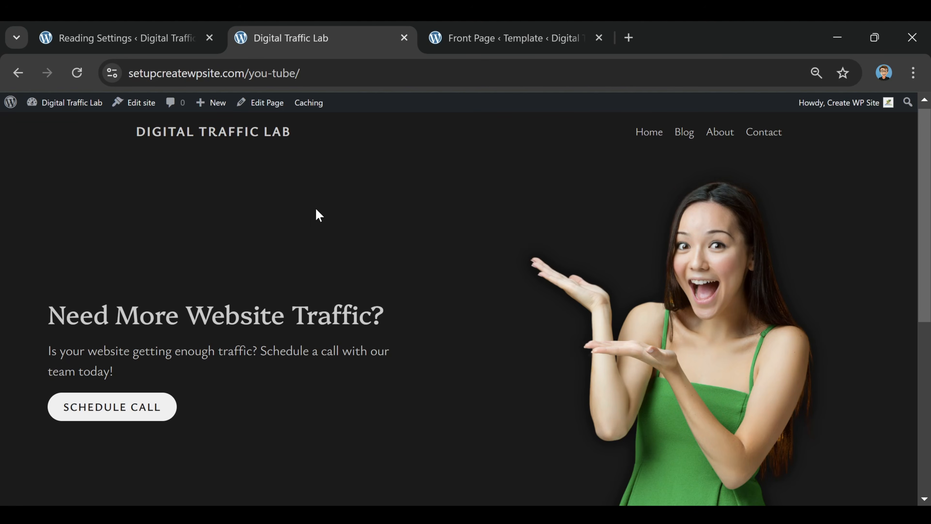
# Step: Return to the Front Page template and select the Footer template part
pyautogui.click(444, 40)
pyautogui.scroll(5, 873, 312)
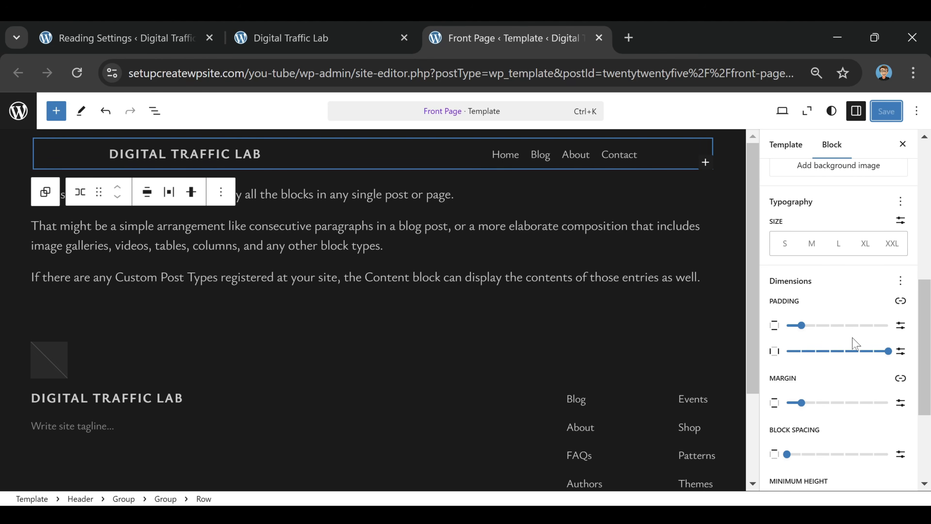
pyautogui.scroll(-2, 370, 343)
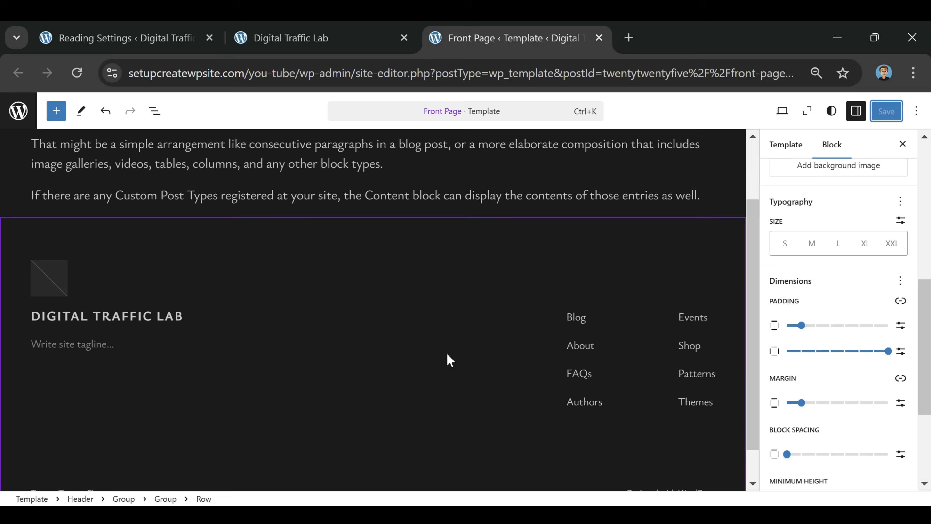
pyautogui.scroll(-1, 451, 361)
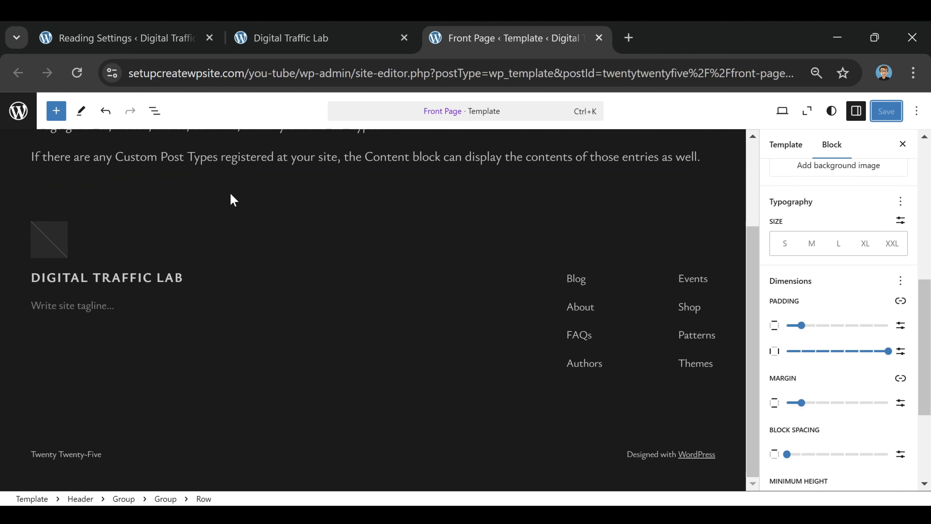
pyautogui.click(353, 218)
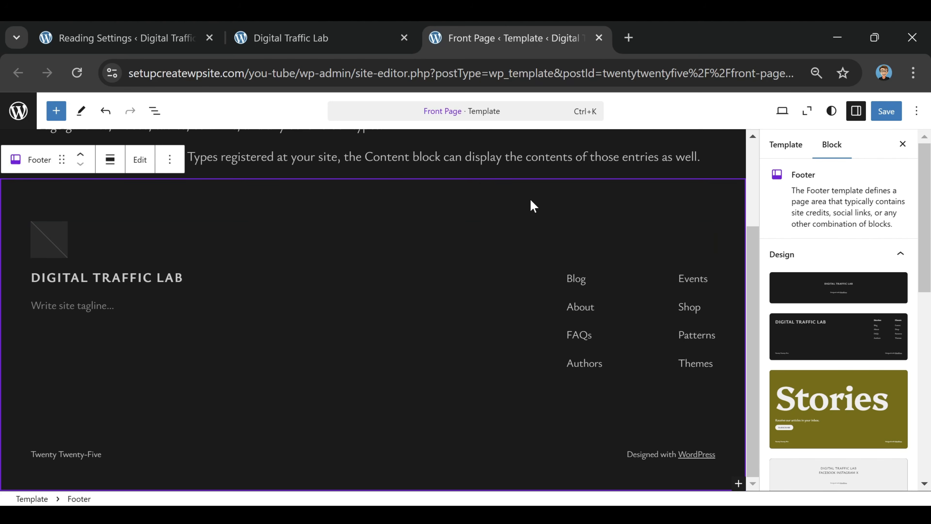
# Step: Try the compact footer design with page links and a WordPress credit, and undo it
pyautogui.scroll(-10, 854, 312)
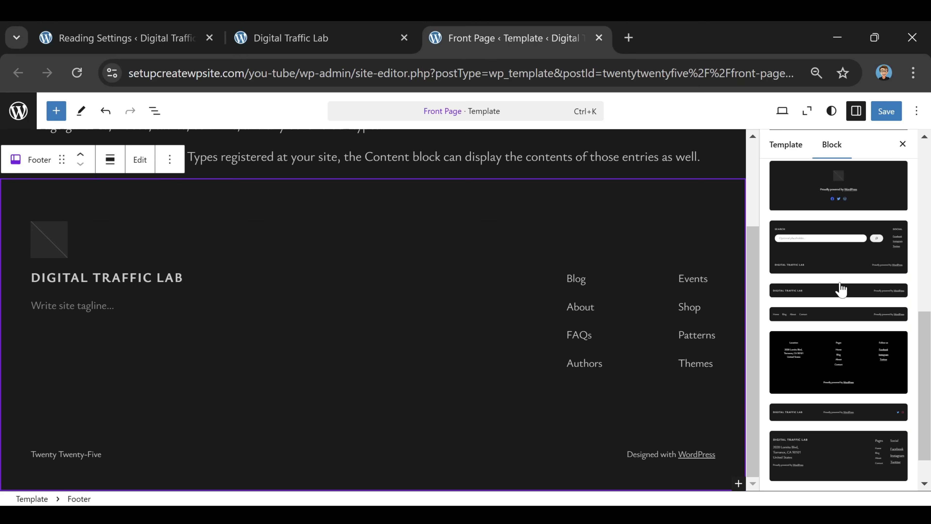
pyautogui.scroll(-2, 843, 290)
pyautogui.click(821, 275)
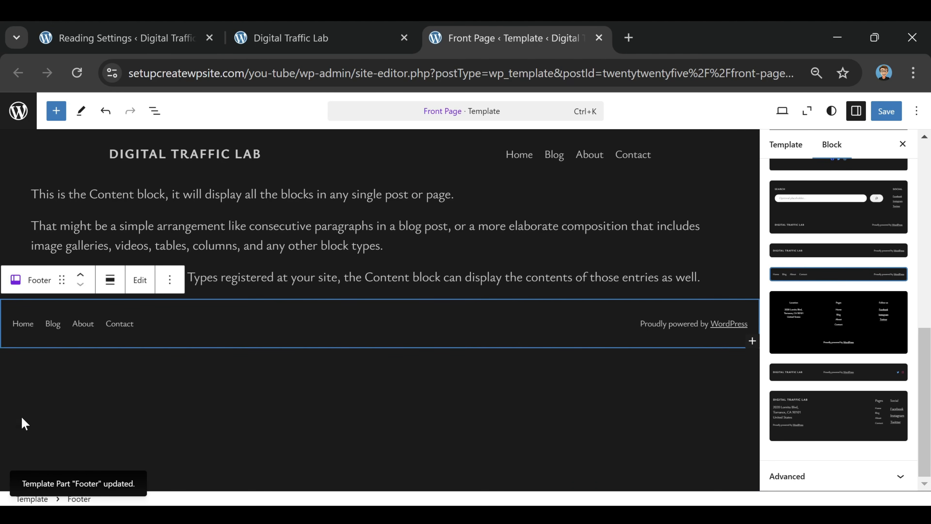
pyautogui.moveTo(557, 328)
pyautogui.click(347, 391)
pyautogui.click(354, 401)
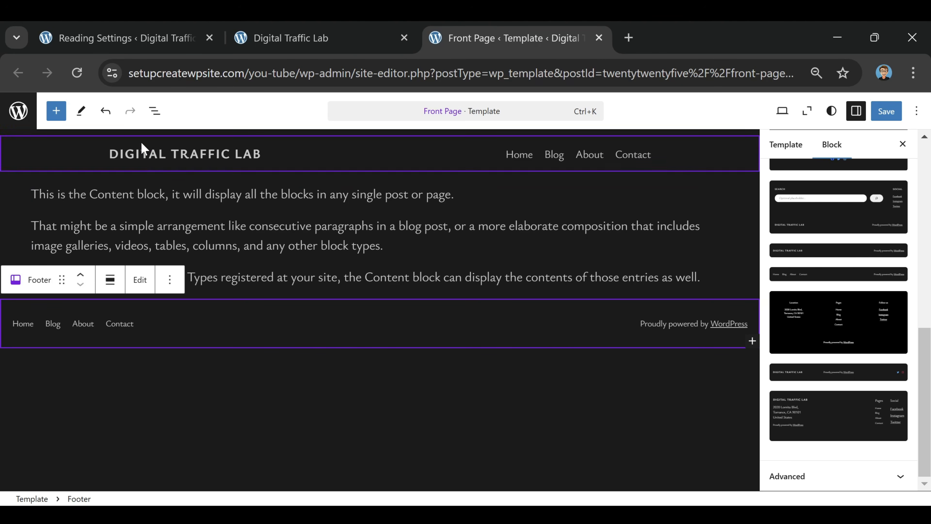
pyautogui.click(106, 112)
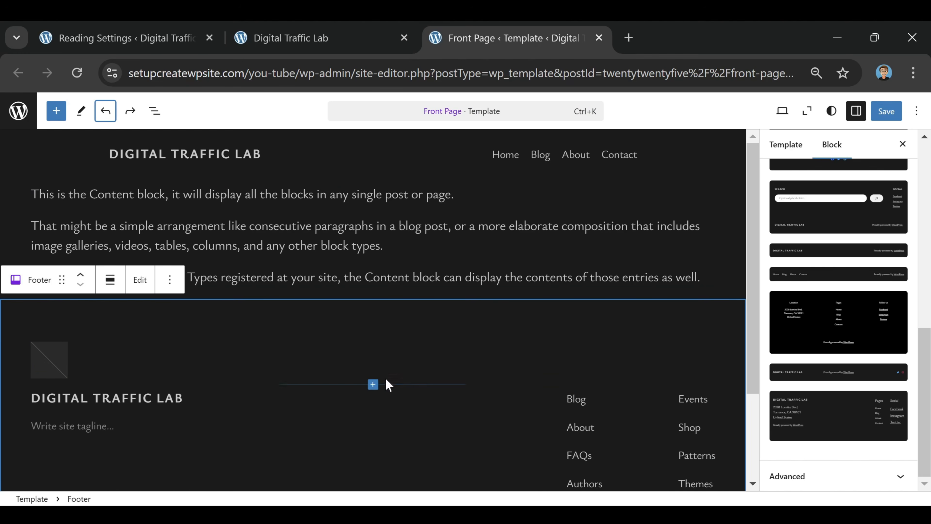
# Step: Try the footer designs with social icons and with only the site title and WordPress credit, and undo them
pyautogui.click(871, 374)
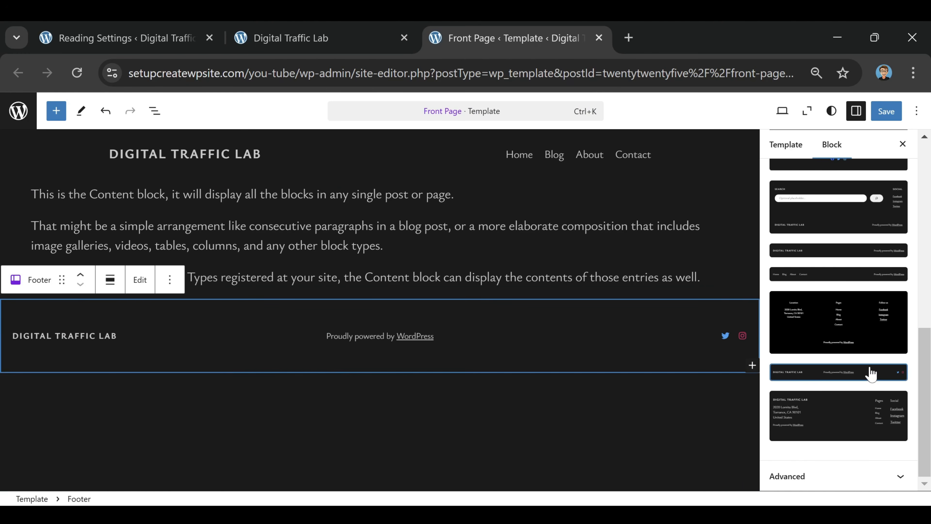
pyautogui.click(836, 333)
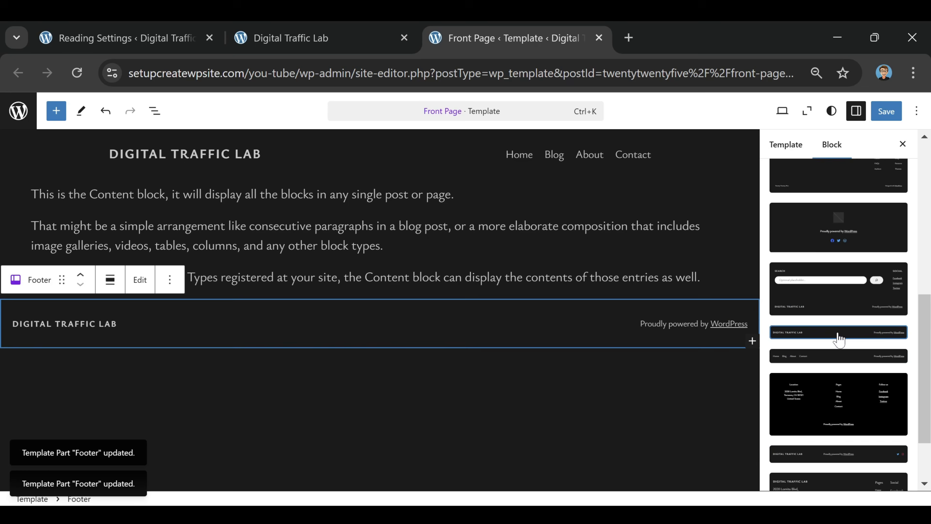
pyautogui.click(105, 111)
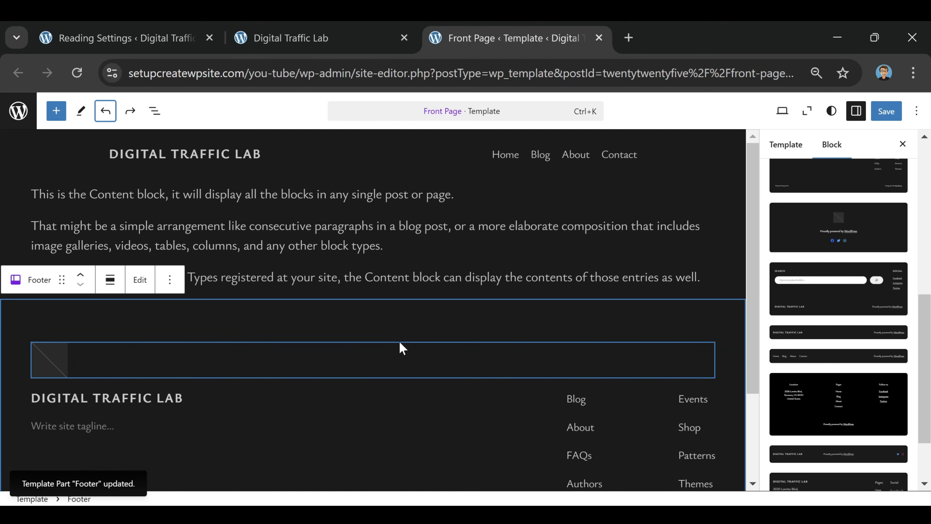
# Step: Replace the footer with the compact design showing the site title and WordPress credit, and save the site changes
pyautogui.click(828, 301)
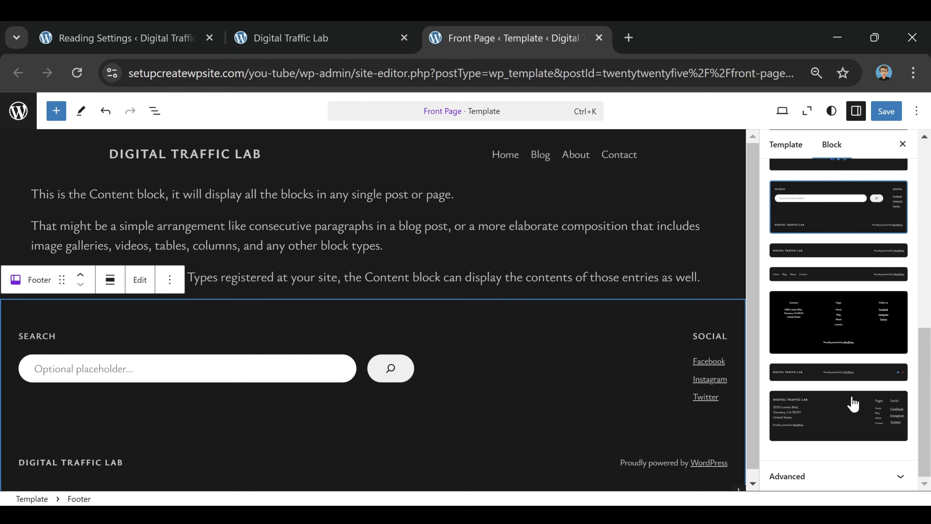
pyautogui.click(815, 276)
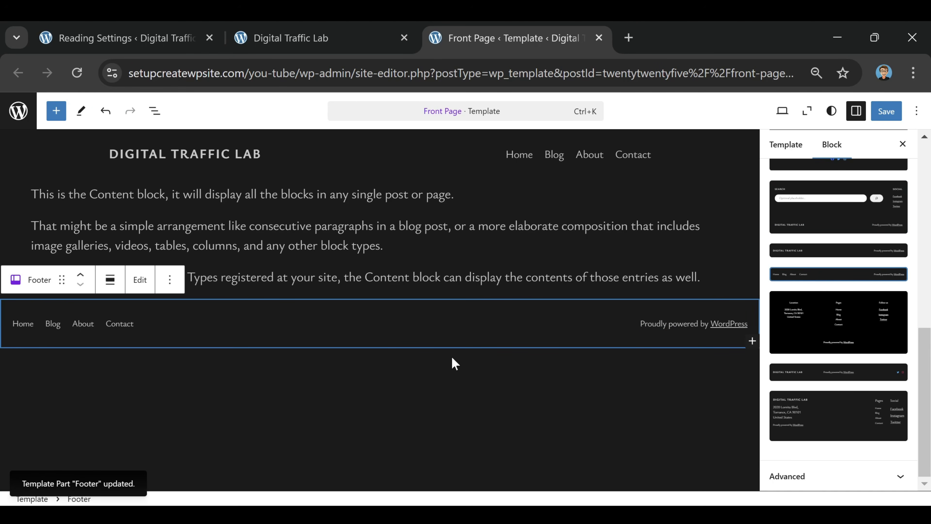
pyautogui.click(348, 326)
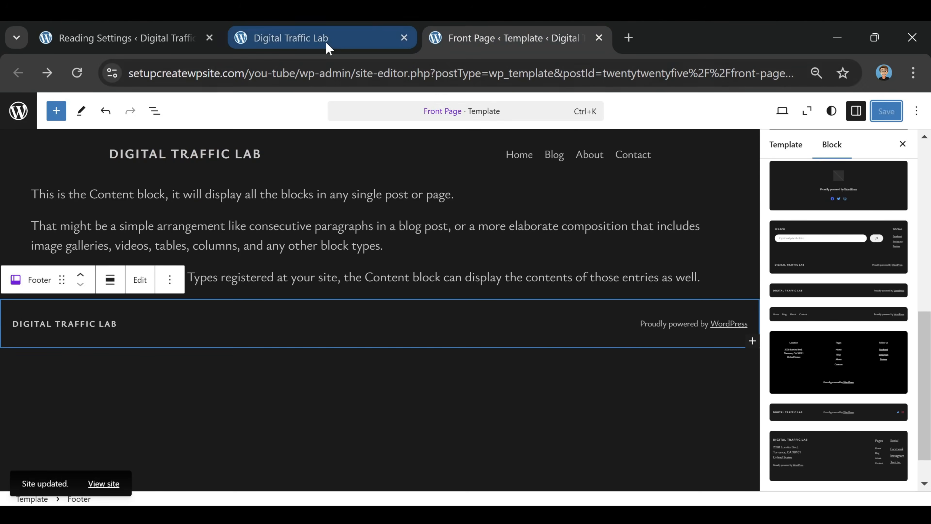
# Step: Reload the live homepage and look over the whole page from header to footer
pyautogui.click(327, 44)
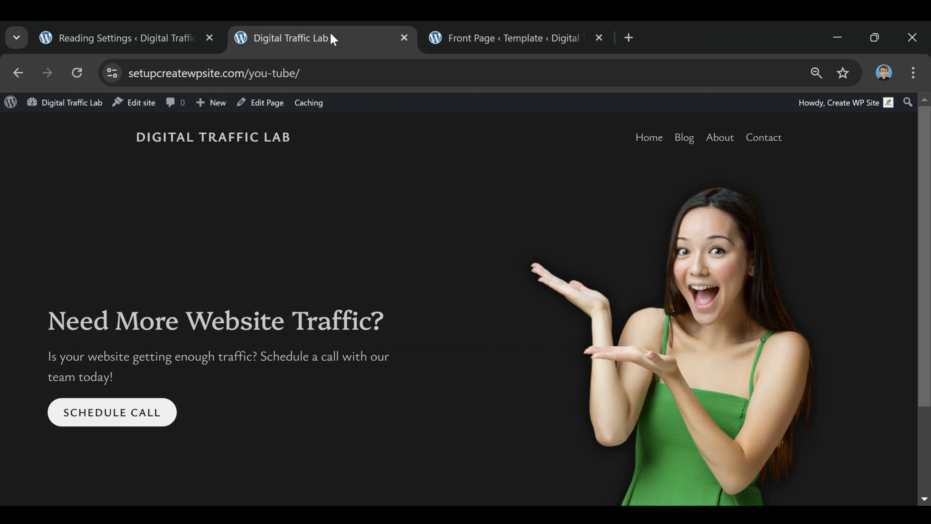
pyautogui.press('F5')
pyautogui.scroll(-3, 348, 290)
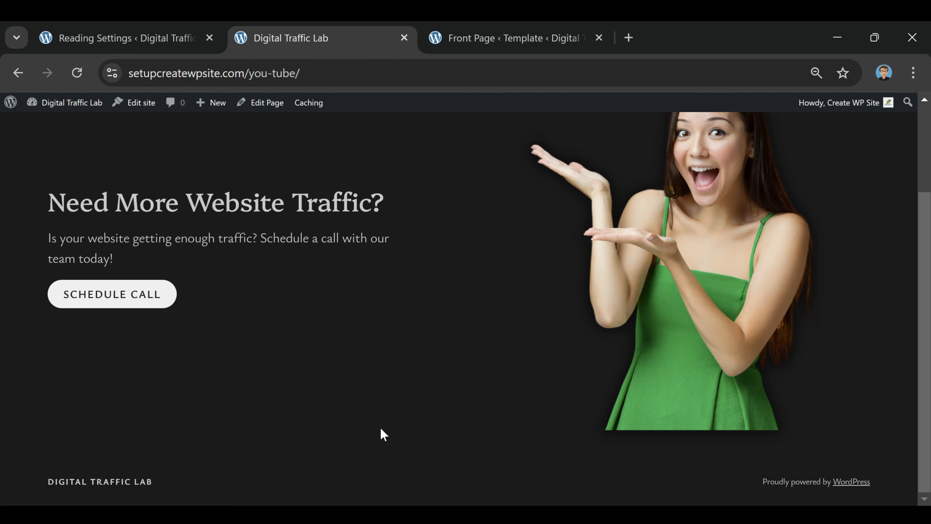
pyautogui.scroll(3, 484, 388)
pyautogui.scroll(-3, 485, 304)
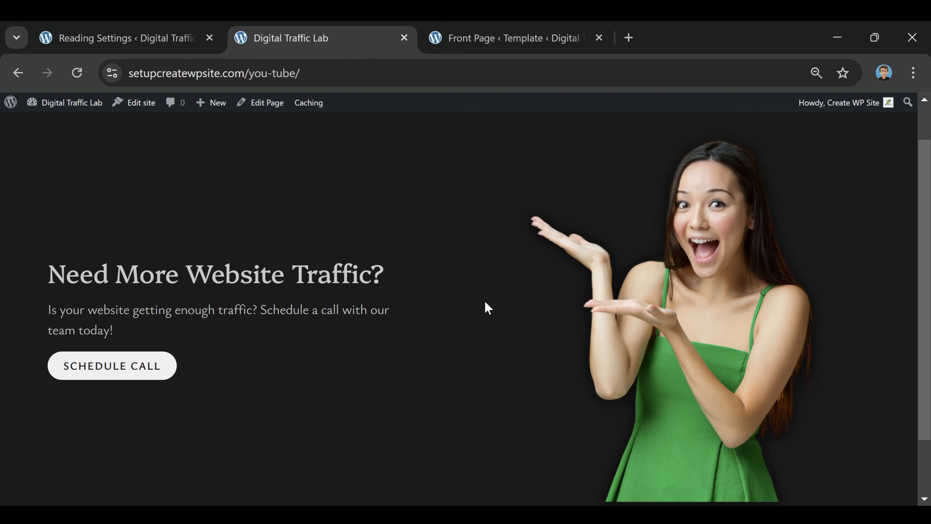
pyautogui.scroll(3, 480, 294)
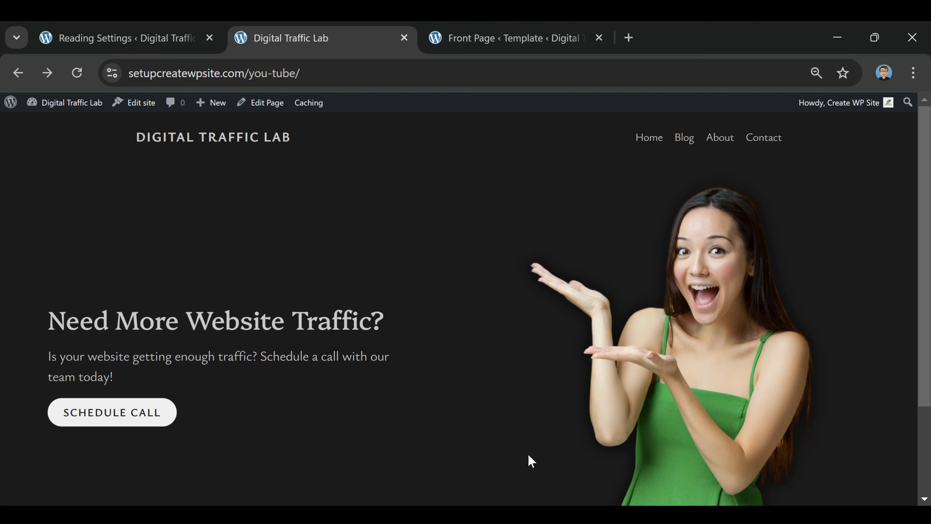
# Step: Close the template editor, open the Home page for editing and add an empty paragraph below the hero section
pyautogui.click(598, 38)
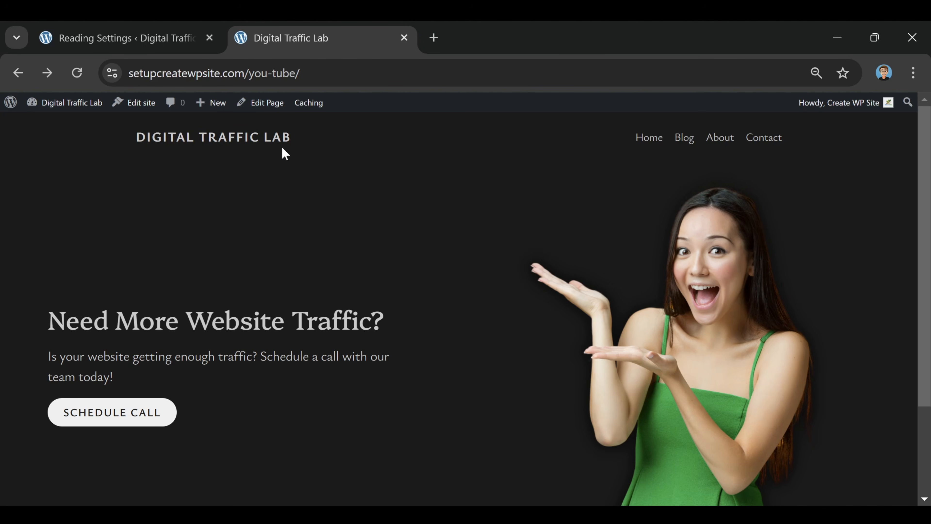
pyautogui.click(273, 111)
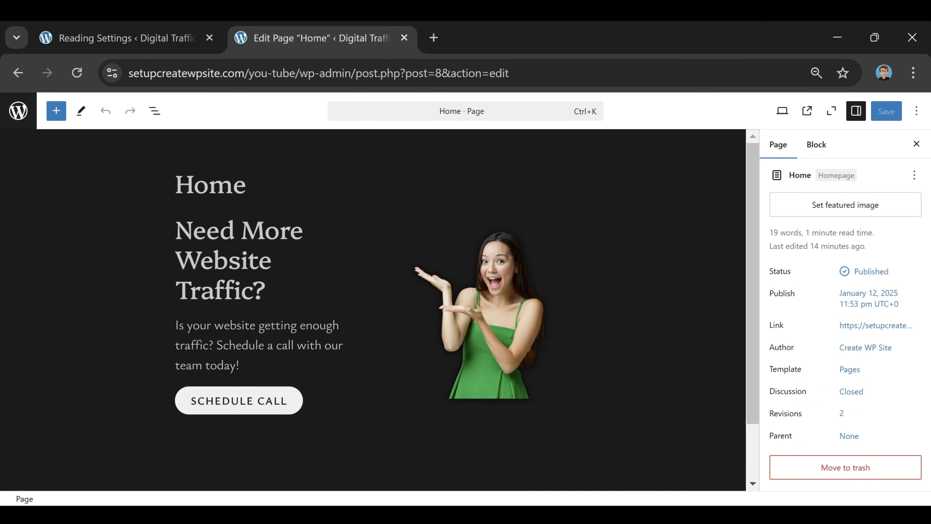
pyautogui.scroll(-2, 420, 171)
pyautogui.click(297, 384)
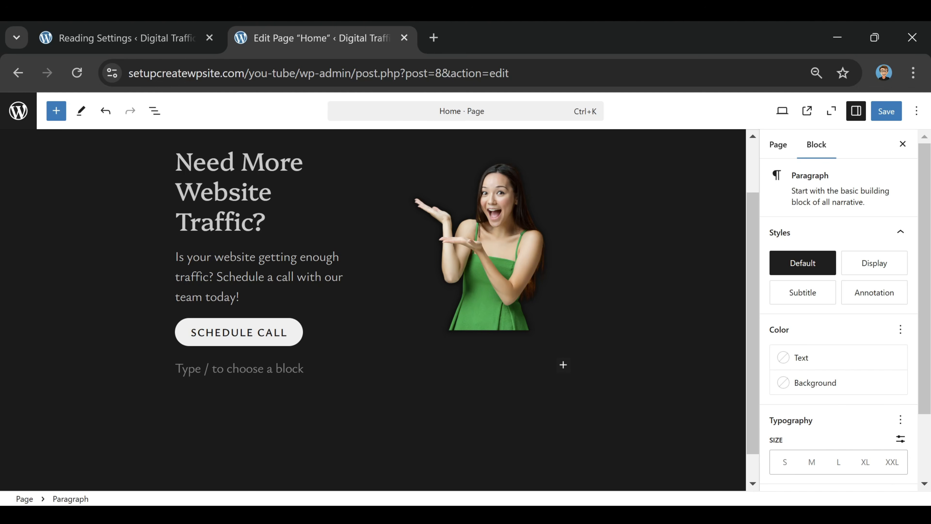
# Step: Open the full block library and look through the text, media, design, widget and theme blocks
pyautogui.click(563, 365)
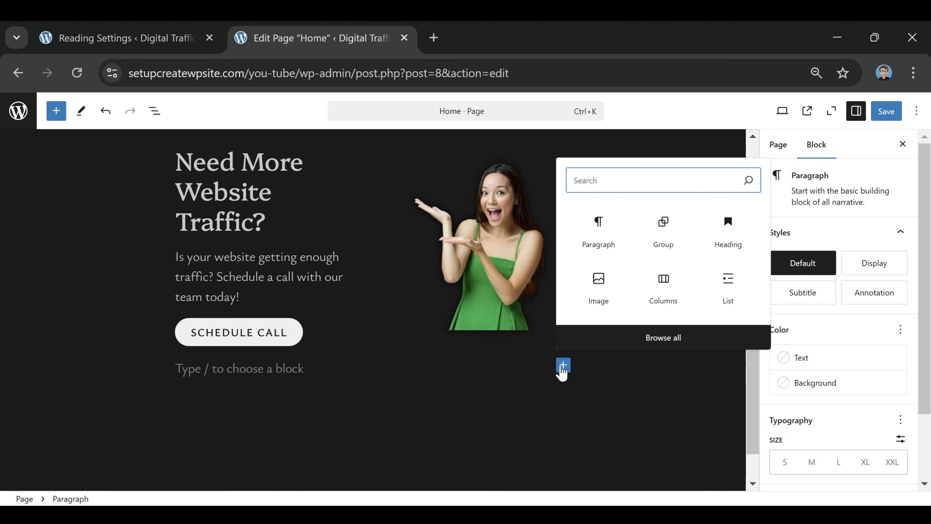
pyautogui.click(670, 345)
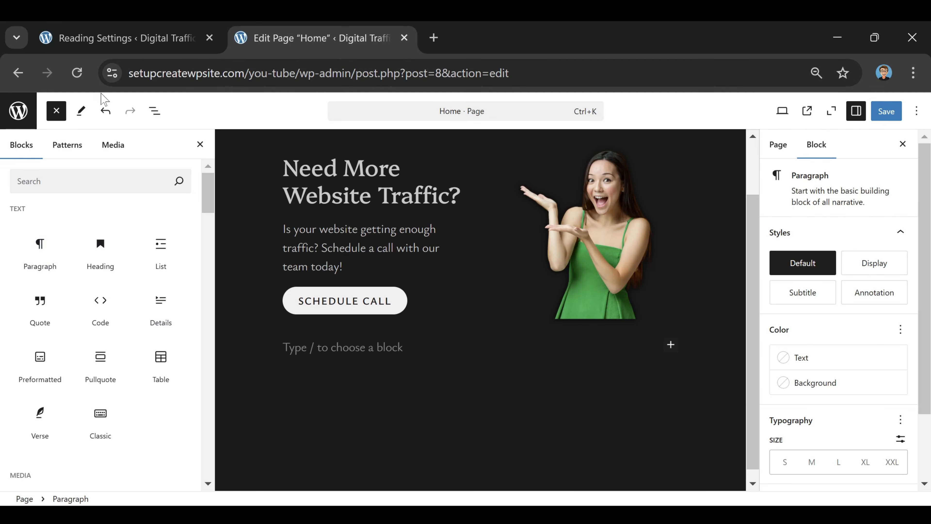
pyautogui.moveTo(99, 285)
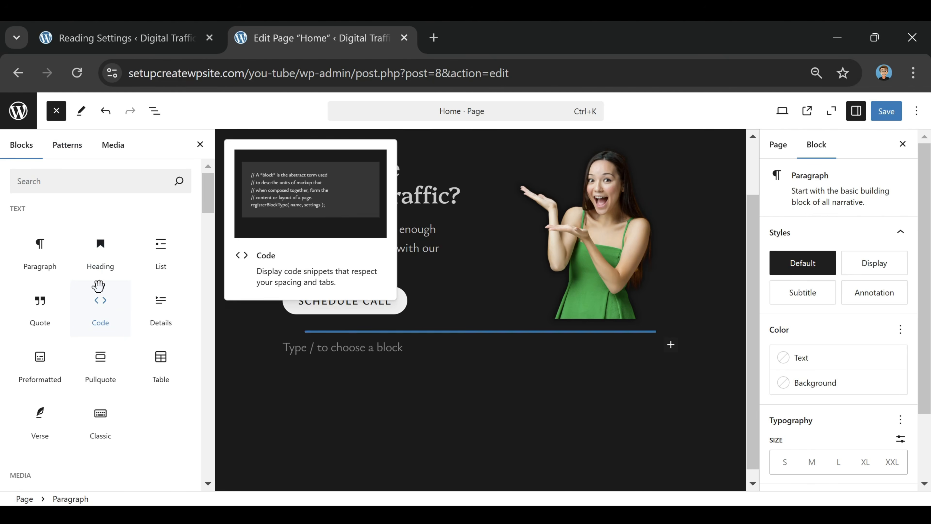
pyautogui.scroll(-5, 120, 327)
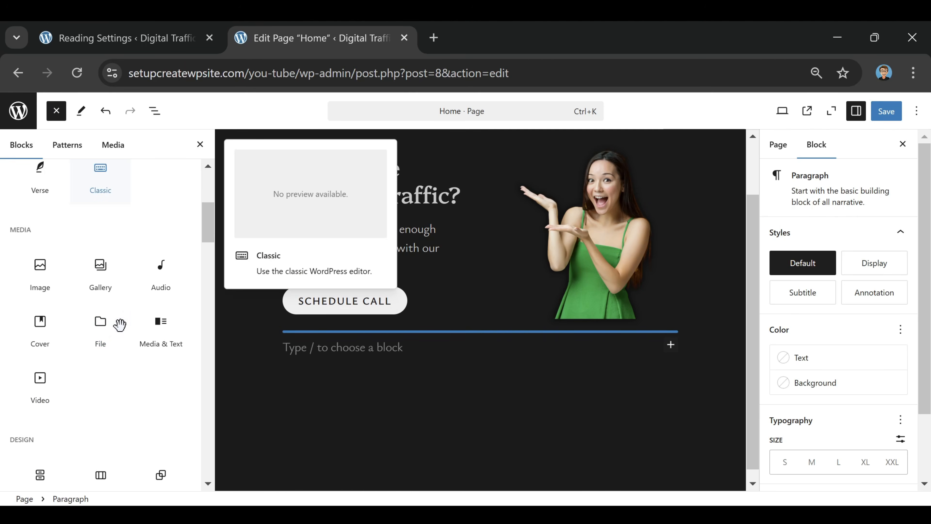
pyautogui.scroll(-2, 118, 325)
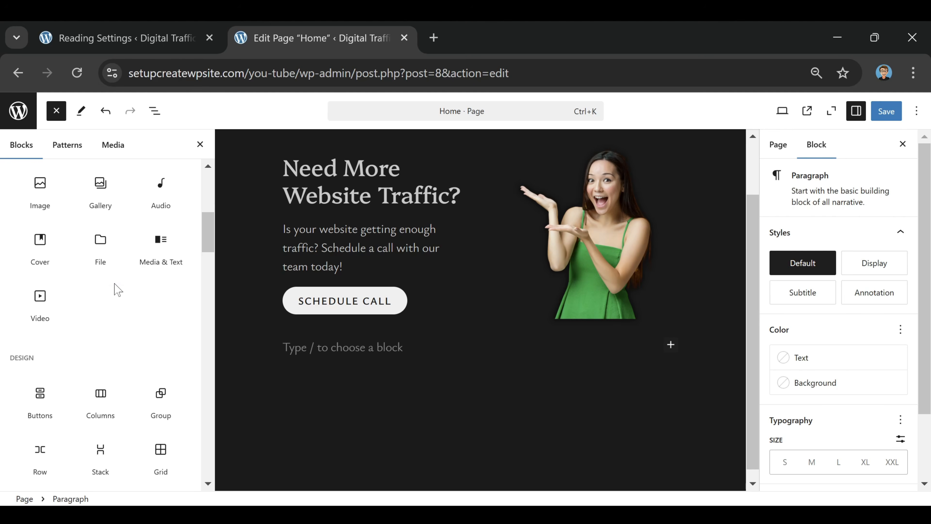
pyautogui.scroll(-5, 117, 277)
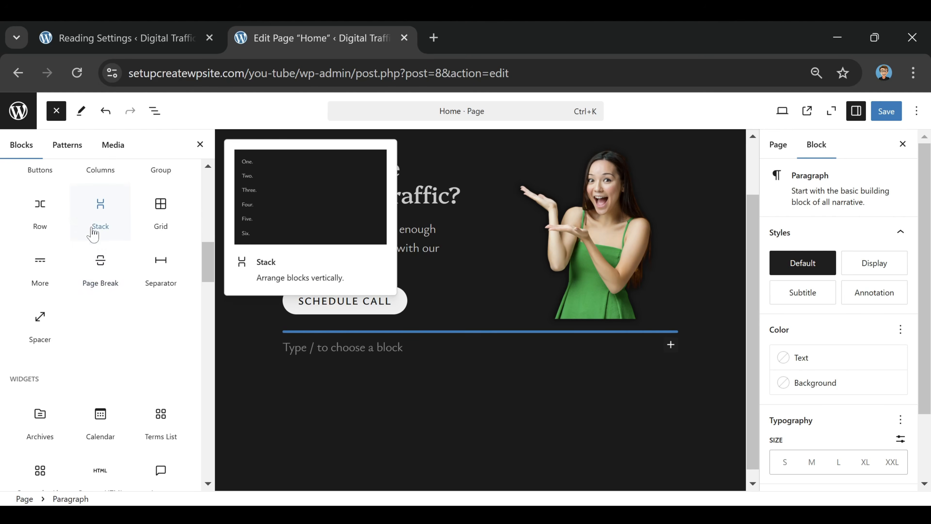
pyautogui.scroll(-10, 94, 234)
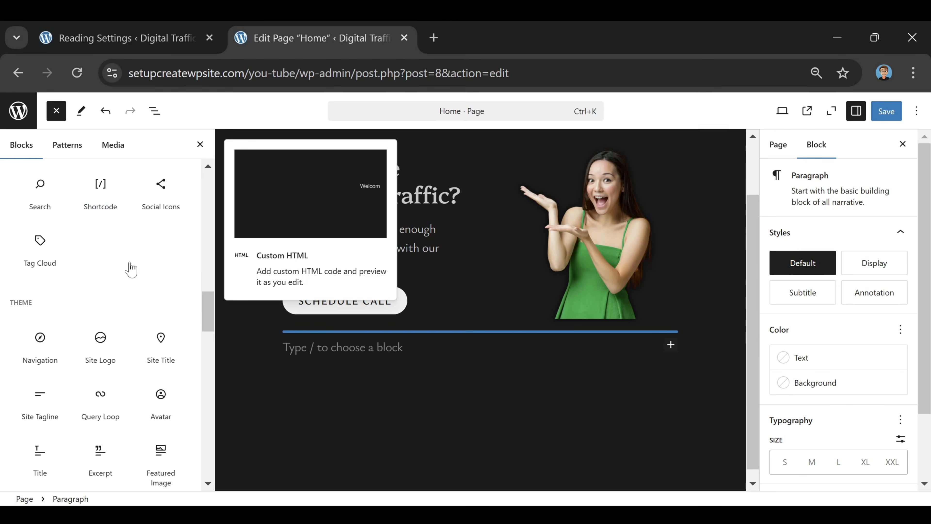
pyautogui.scroll(-5, 110, 274)
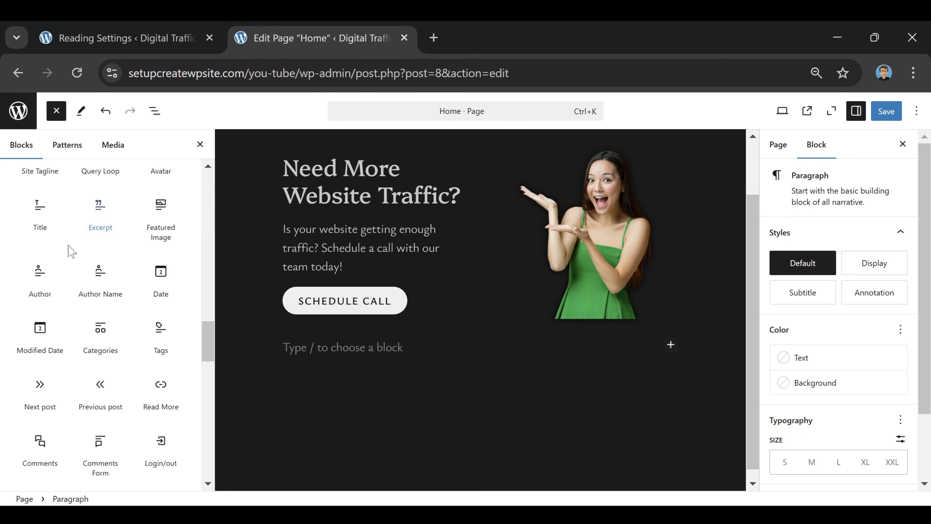
pyautogui.scroll(3, 102, 289)
pyautogui.scroll(4, 109, 304)
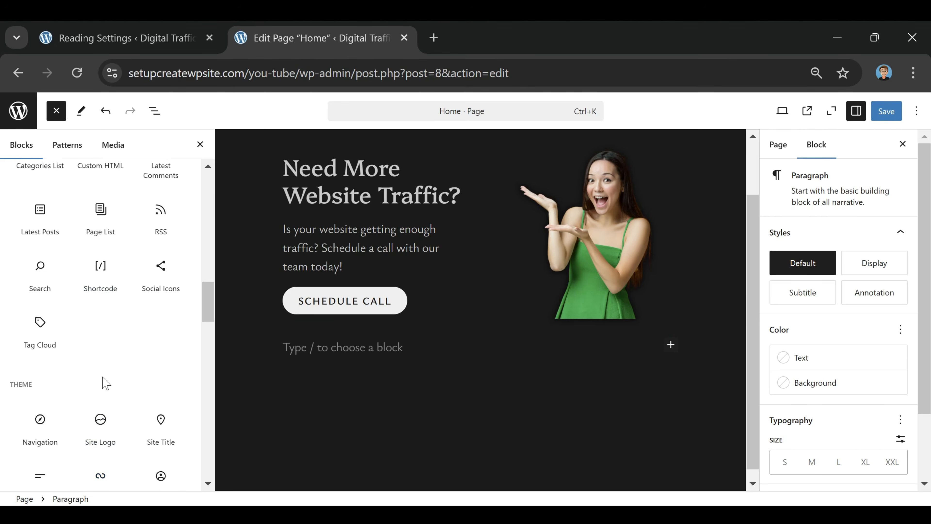
pyautogui.scroll(3, 125, 399)
pyautogui.scroll(3, 99, 360)
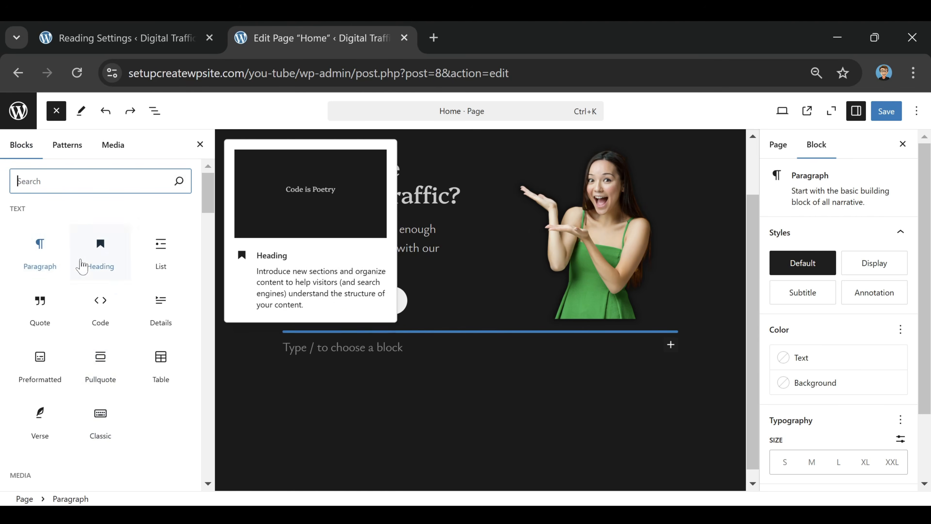
# Step: Insert a Quote block below the hero section, paste the Stewart Brand quote about new technology into it and save the page
pyautogui.click(35, 335)
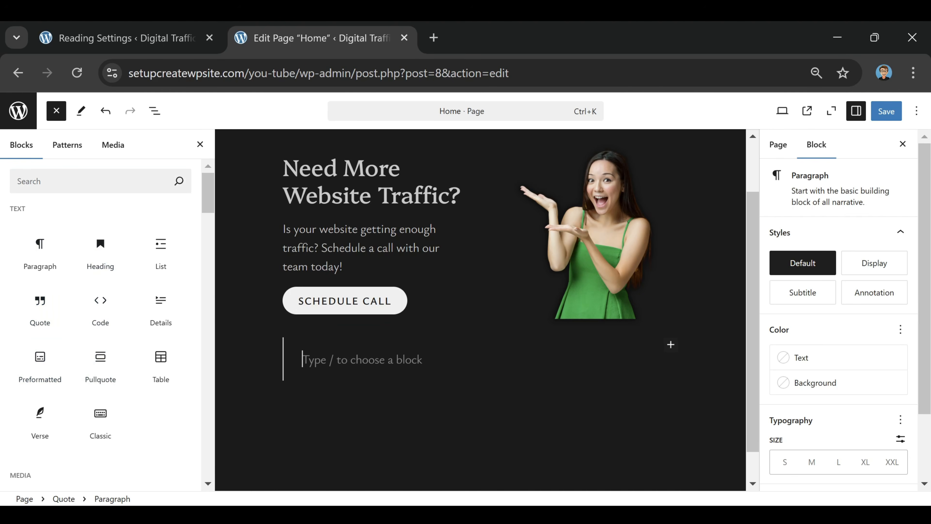
pyautogui.rightClick(345, 334)
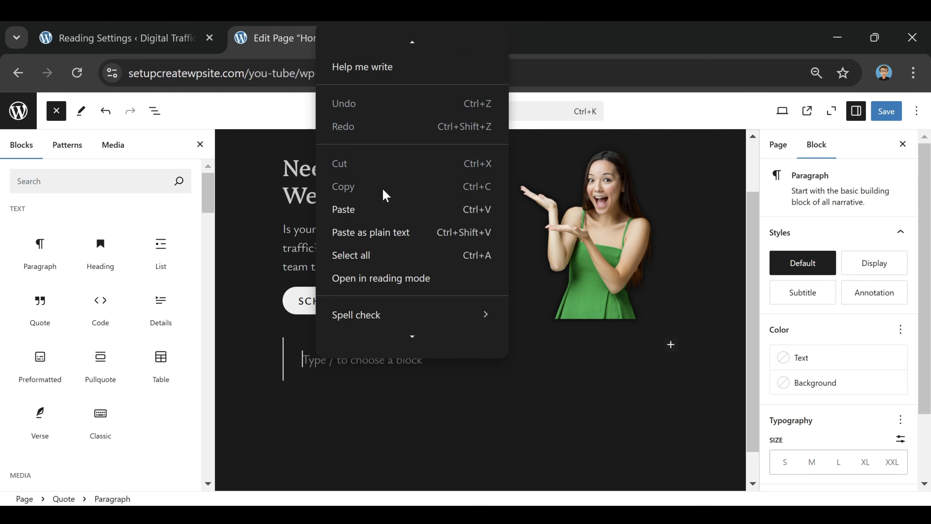
pyautogui.click(383, 208)
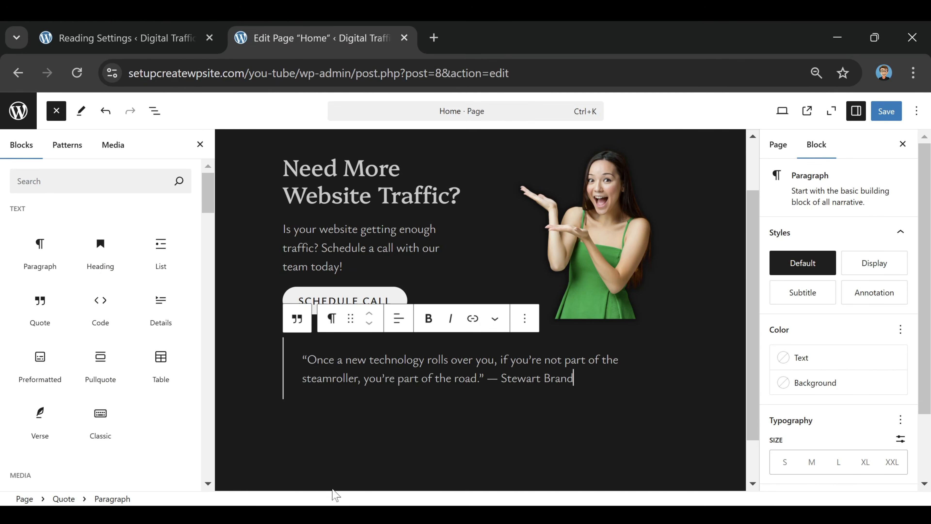
pyautogui.click(887, 111)
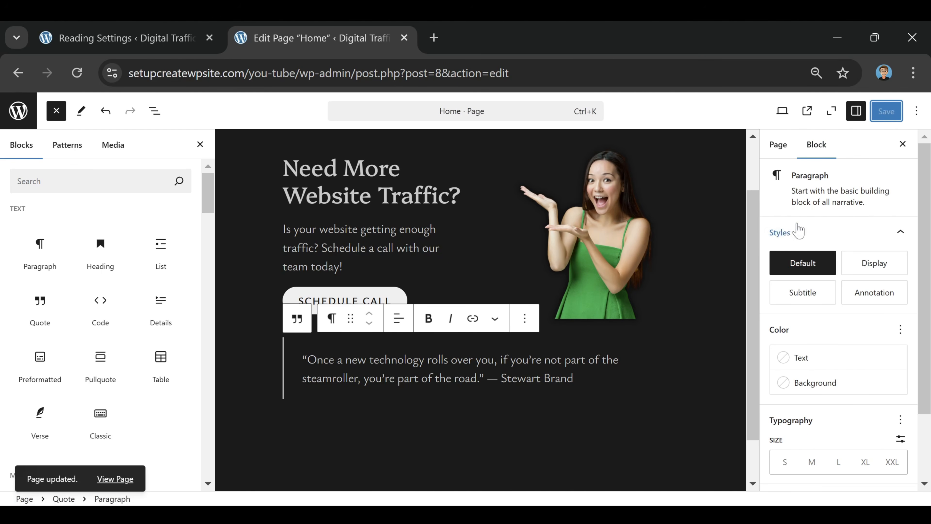
# Step: View the live homepage and check the quote between the hero section and the footer
pyautogui.click(110, 484)
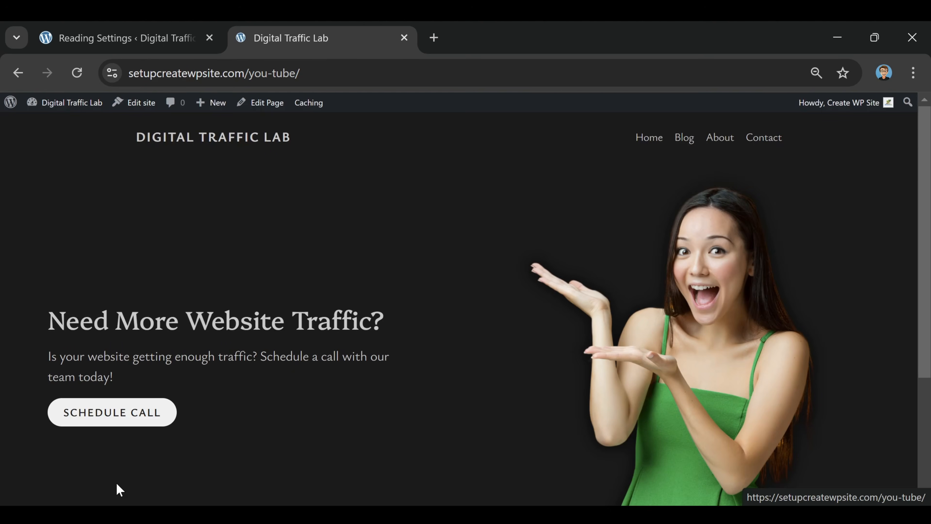
pyautogui.scroll(-2, 479, 181)
pyautogui.scroll(-2, 478, 178)
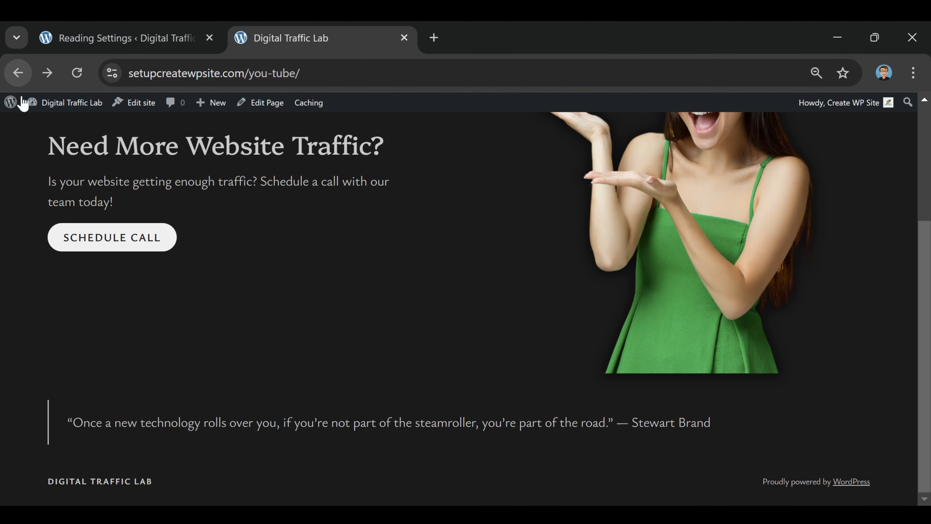
# Step: Reopen the Home page for editing, center the text of the quote block and save the page
pyautogui.click(270, 106)
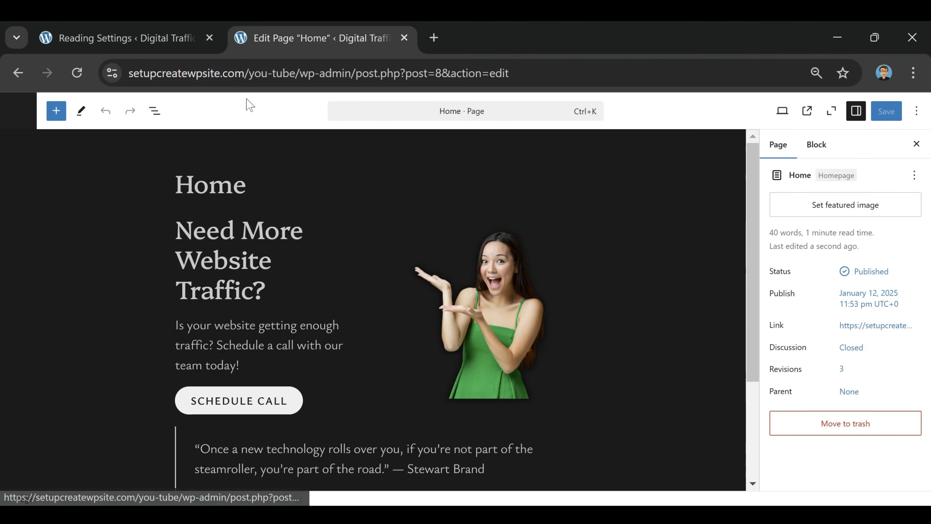
pyautogui.scroll(-4, 346, 304)
pyautogui.click(346, 304)
pyautogui.click(454, 286)
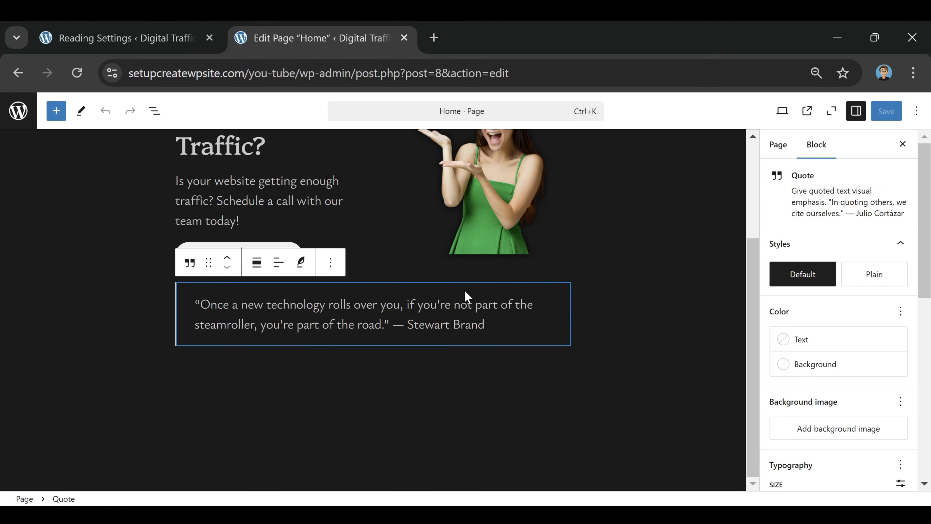
pyautogui.click(256, 263)
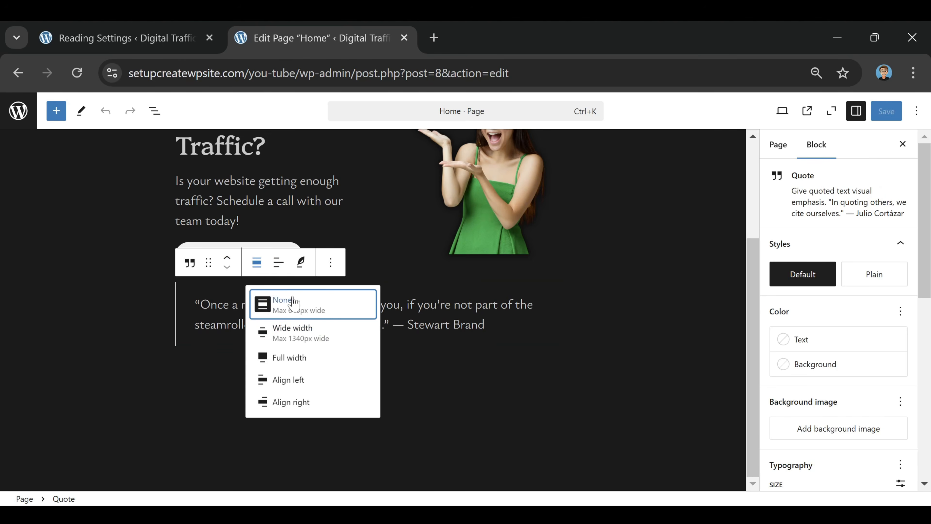
pyautogui.click(300, 359)
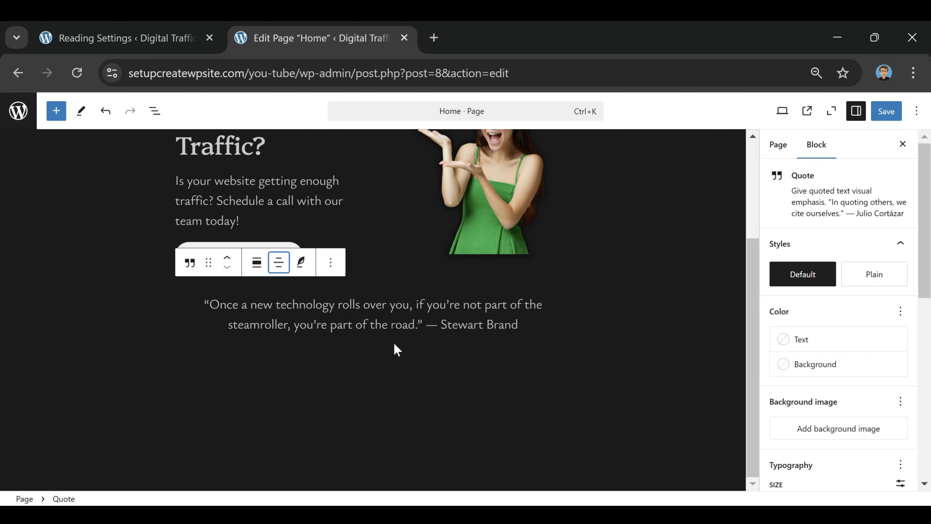
pyautogui.click(883, 116)
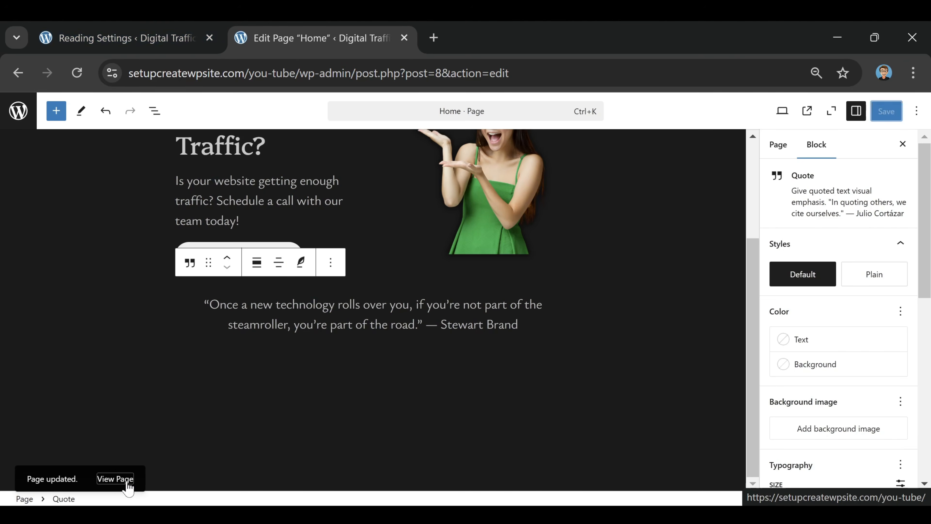
# Step: View the updated homepage and check how the centered quote looks above the footer
pyautogui.click(128, 480)
pyautogui.scroll(-5, 129, 493)
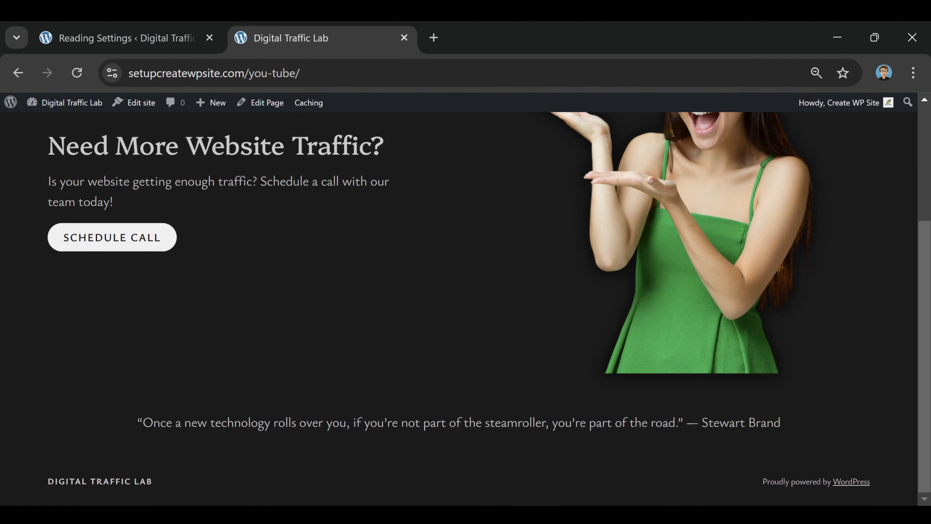
pyautogui.scroll(5, 581, 348)
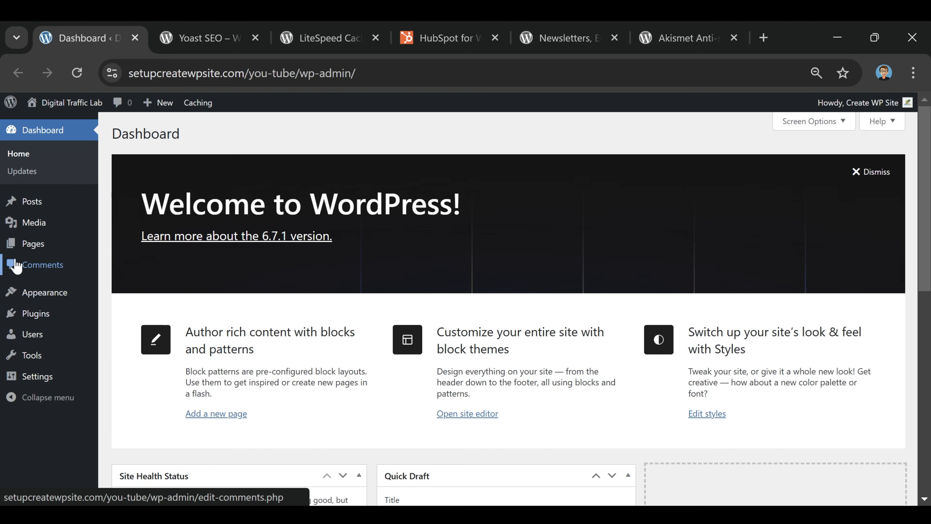
# Step: Go from the installed plugins to adding a new plugin, and look through the featured and popular plugins
pyautogui.click(39, 313)
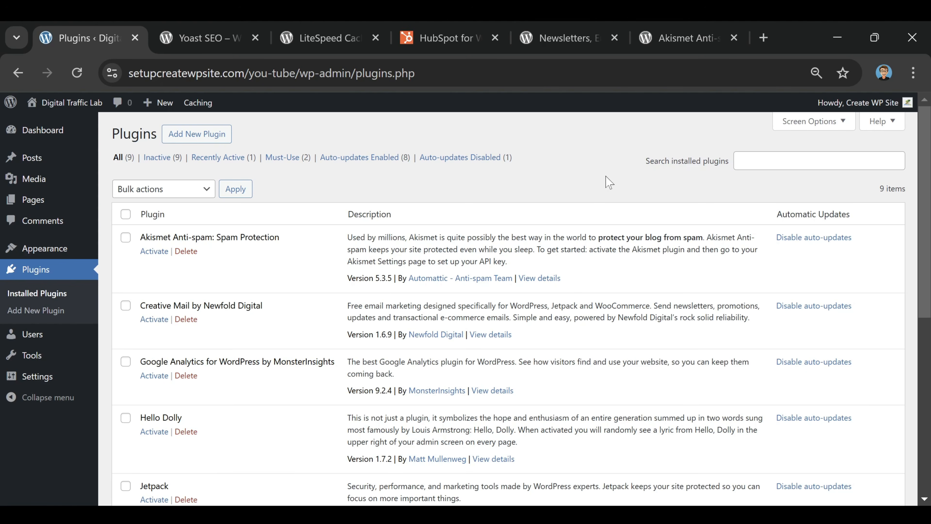
pyautogui.click(204, 147)
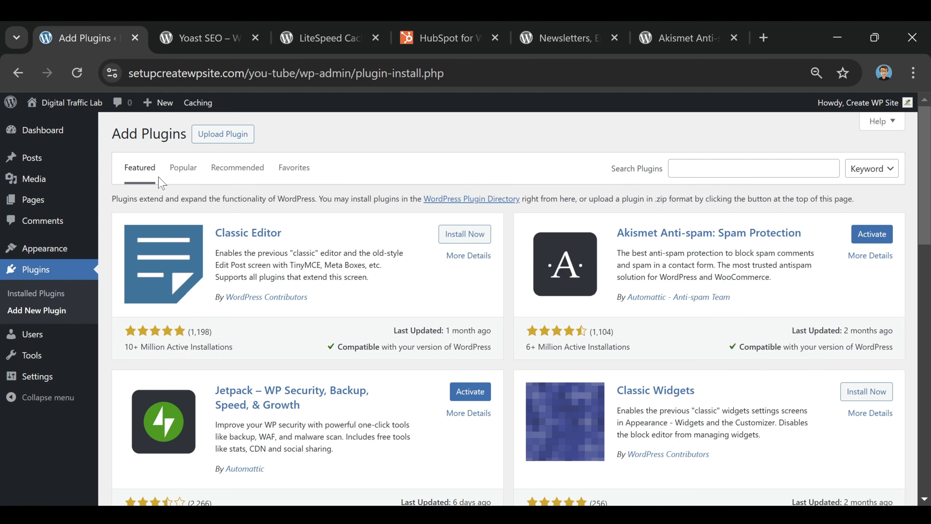
pyautogui.scroll(-10, 426, 242)
pyautogui.scroll(10, 407, 286)
pyautogui.click(187, 170)
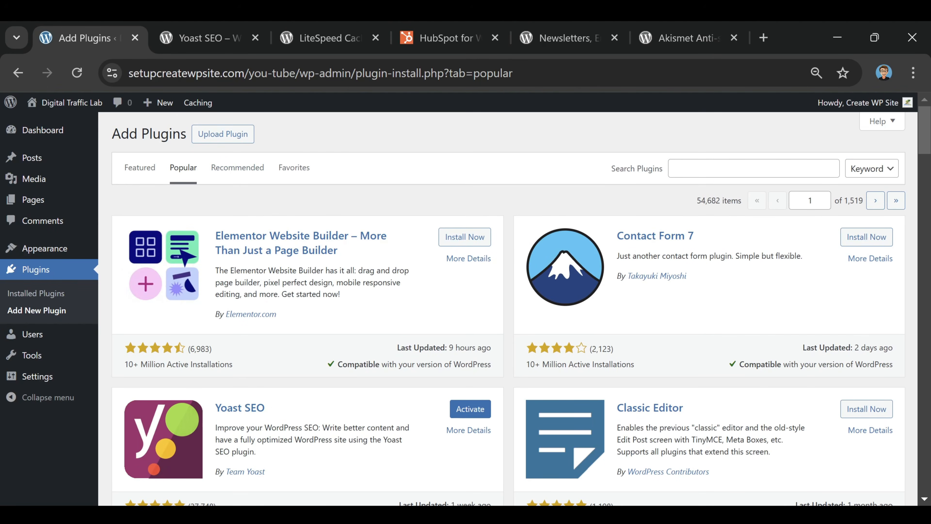
pyautogui.scroll(-4, 657, 345)
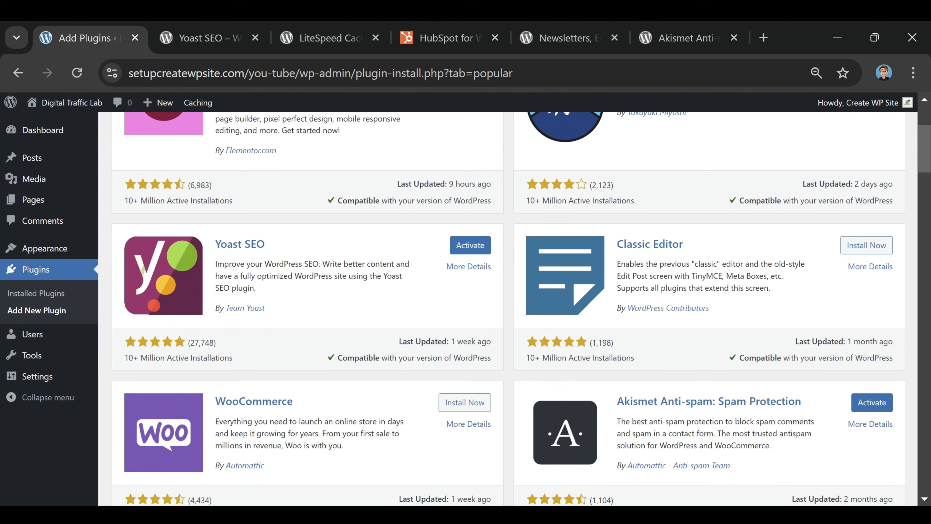
pyautogui.scroll(-4, 412, 344)
pyautogui.scroll(8, 506, 205)
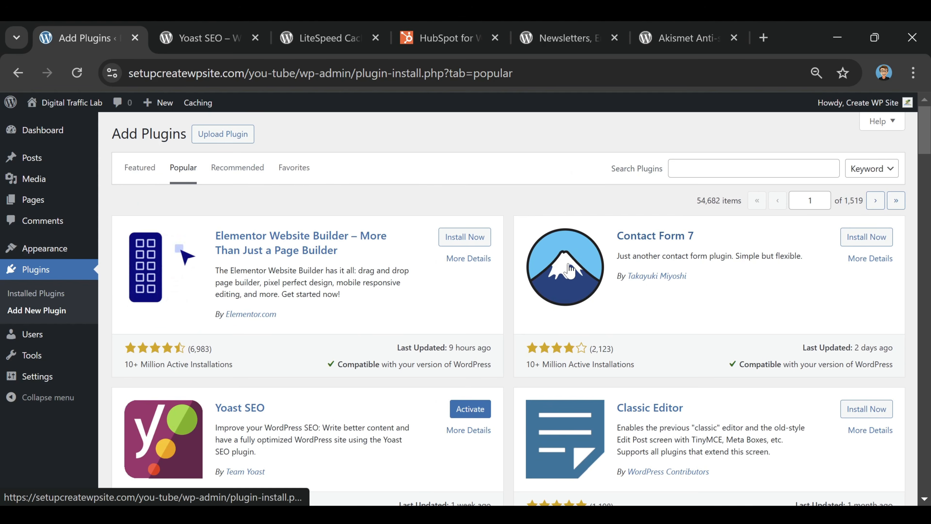
# Step: Look through the recommended plugins and the favorites view, and return to the featured plugins
pyautogui.click(238, 168)
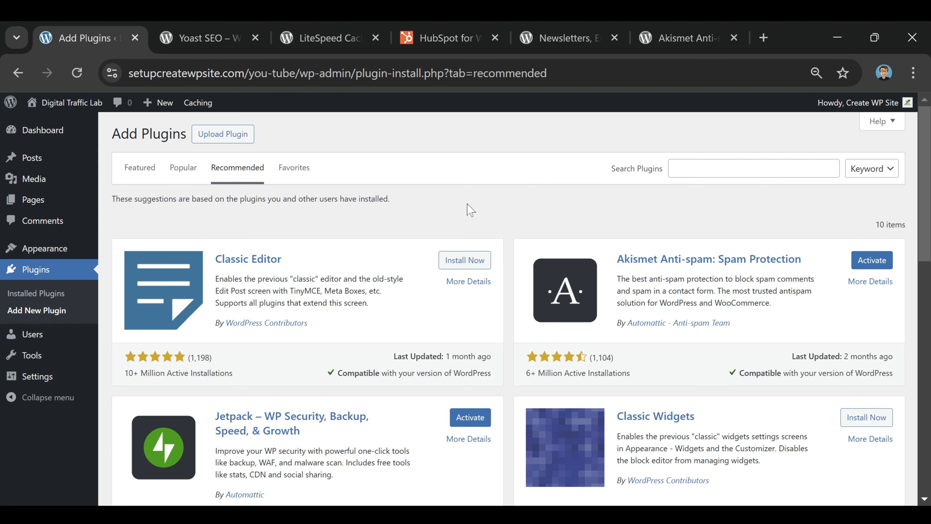
pyautogui.scroll(-5, 472, 228)
pyautogui.scroll(-6, 471, 231)
pyautogui.scroll(12, 467, 224)
pyautogui.click(306, 176)
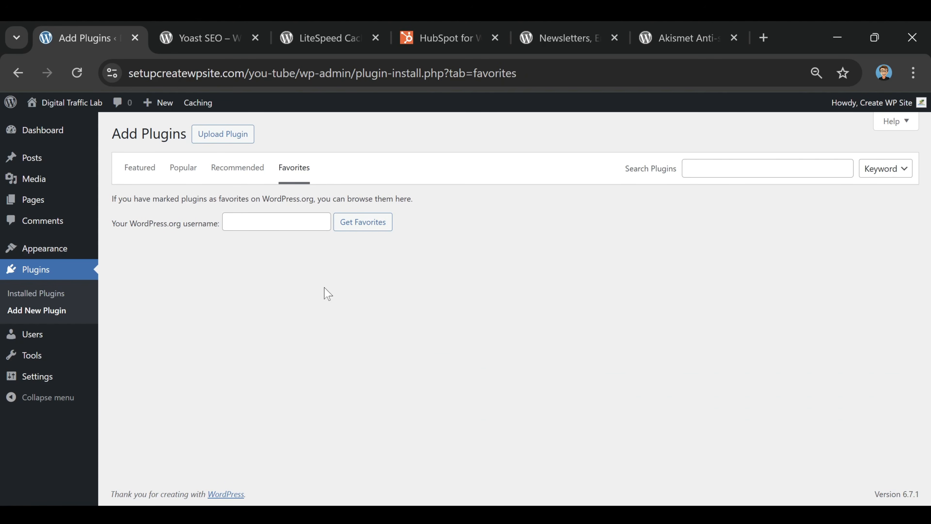
pyautogui.click(141, 179)
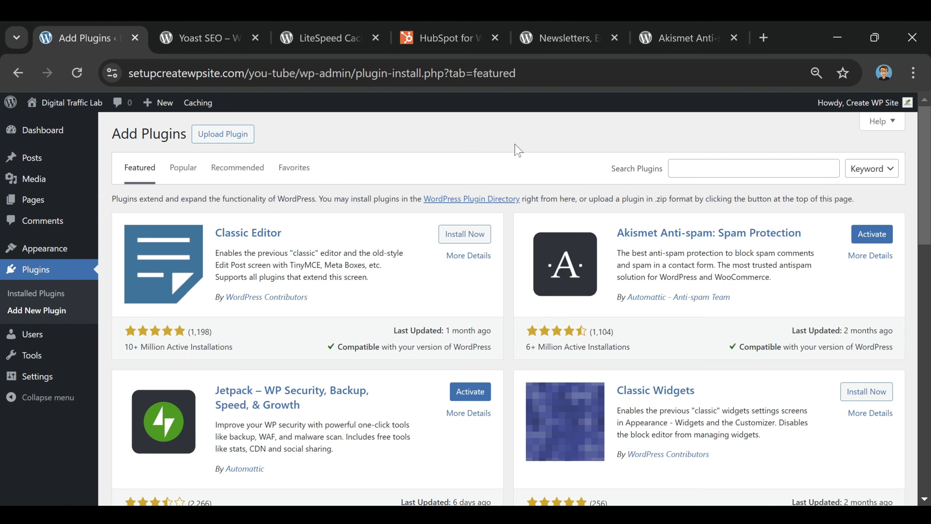
# Step: Read the descriptions of Yoast SEO and LiteSpeed Cache on their WordPress.org plugin directory pages
pyautogui.click(220, 29)
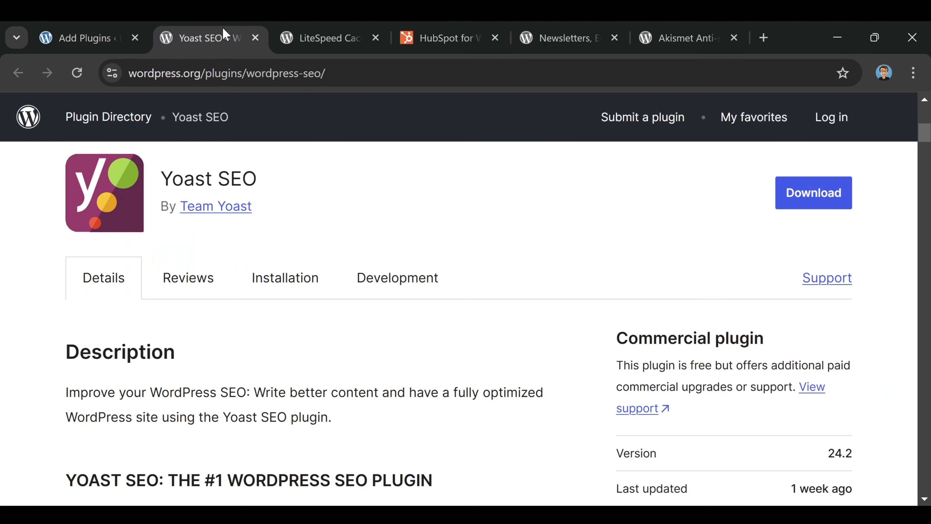
pyautogui.scroll(-6, 482, 173)
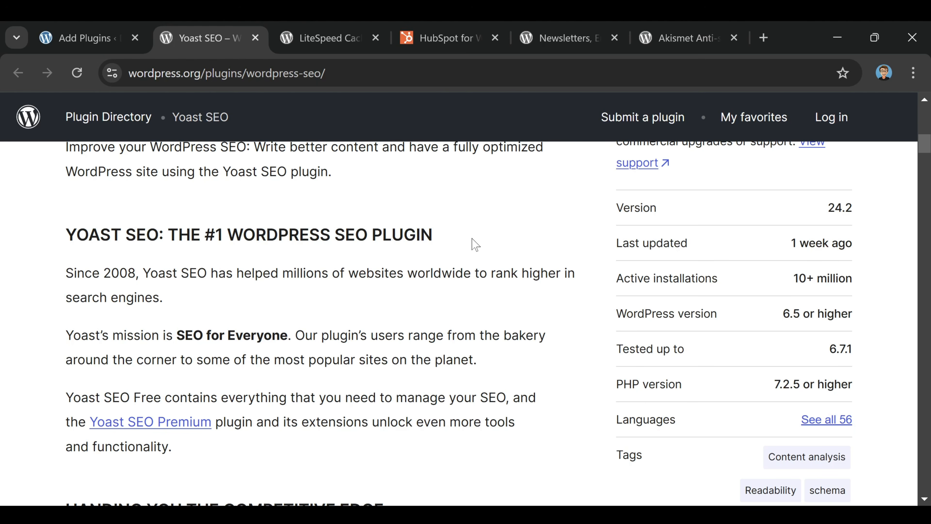
pyautogui.click(338, 38)
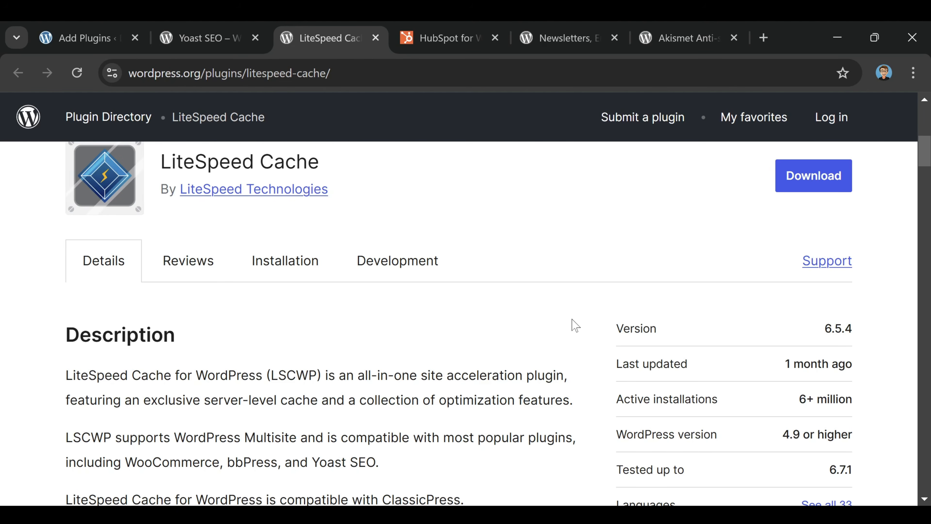
pyautogui.scroll(-5, 576, 325)
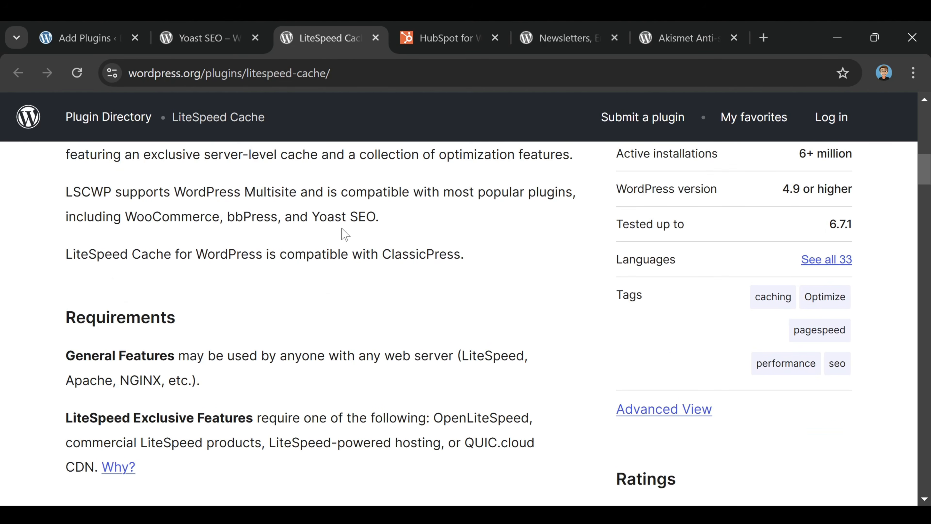
# Step: Look at the Yoast SEO page once more and review the top of the LiteSpeed Cache plugin page
pyautogui.click(217, 34)
pyautogui.click(321, 41)
pyautogui.scroll(5, 471, 411)
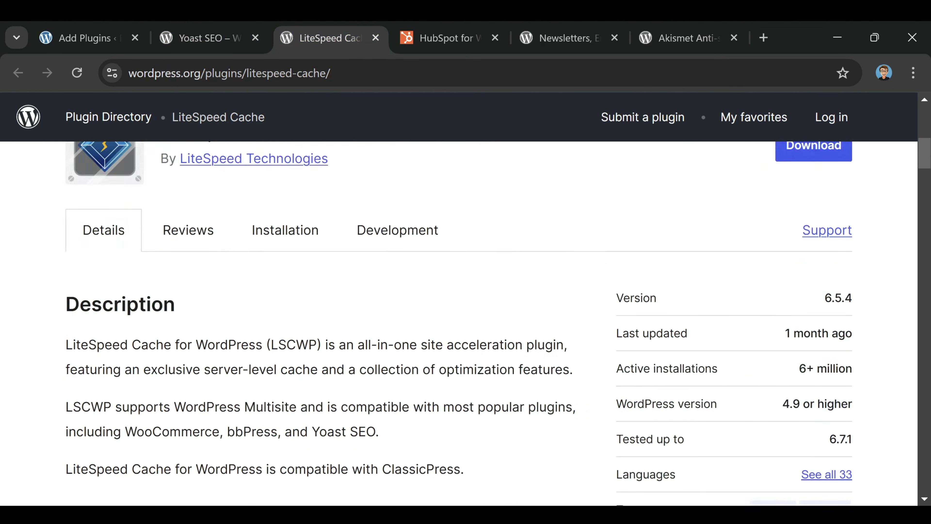
pyautogui.scroll(4, 464, 391)
pyautogui.scroll(-4, 462, 390)
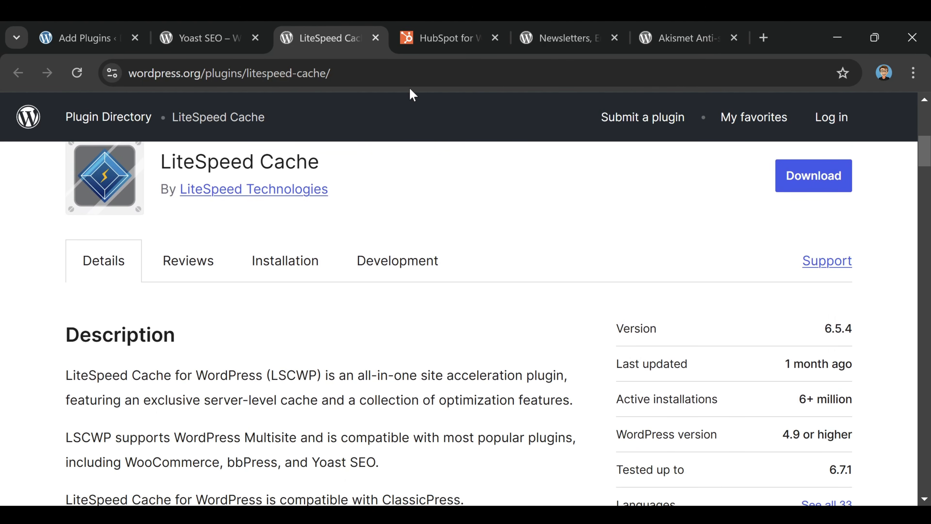
# Step: Read the HubSpot for WooCommerce, Omnisend newsletter and Akismet Anti-spam plugin pages
pyautogui.click(432, 41)
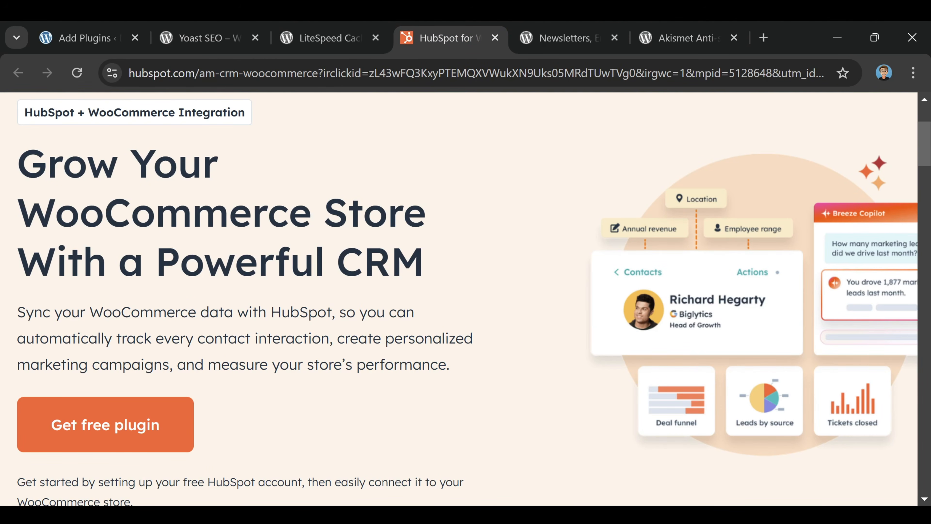
pyautogui.scroll(-8, 453, 357)
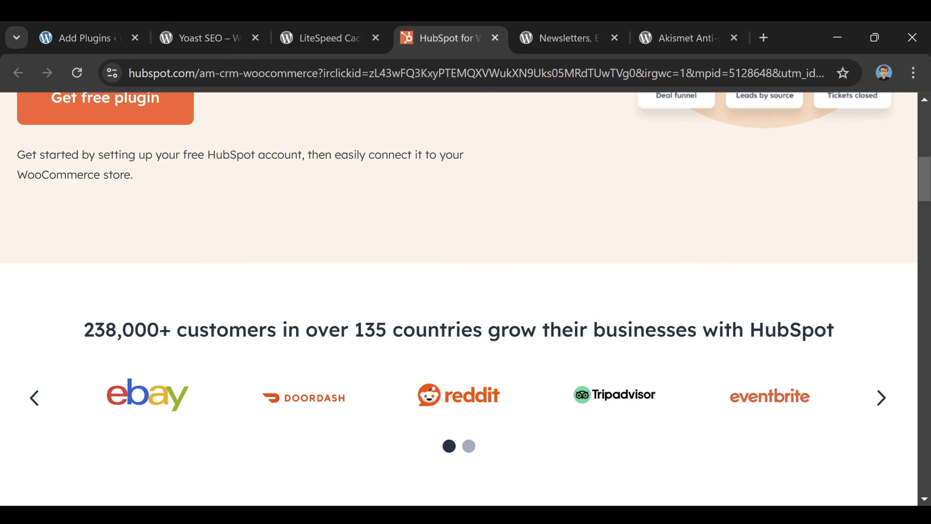
pyautogui.scroll(-10, 605, 216)
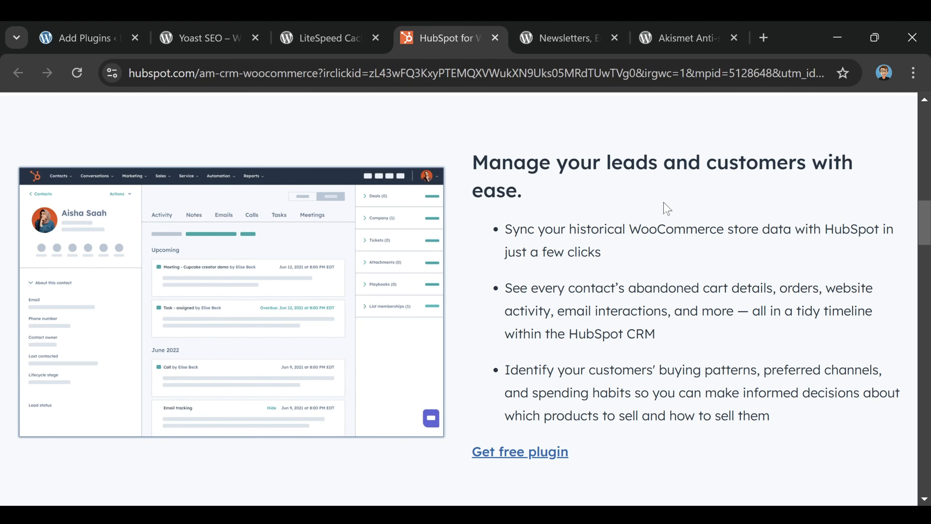
pyautogui.hotkey('ctrl', 'Tab')
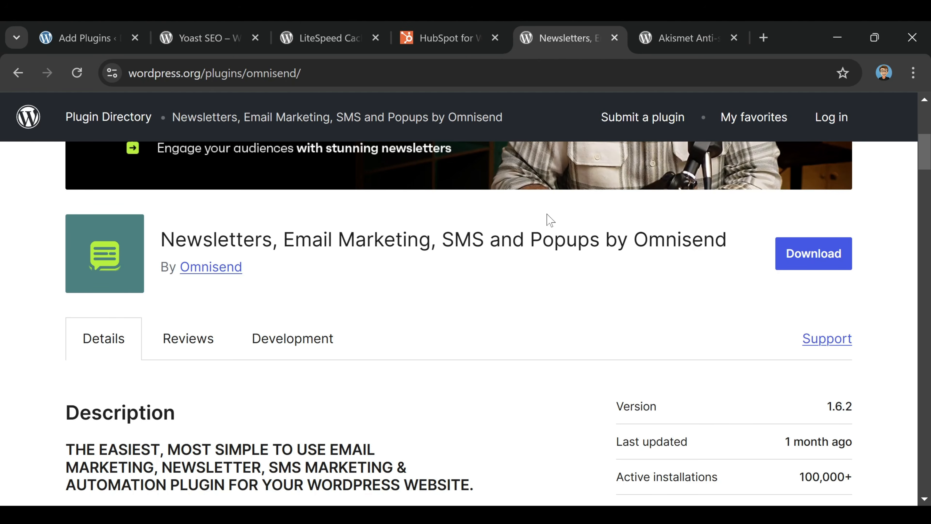
pyautogui.click(671, 43)
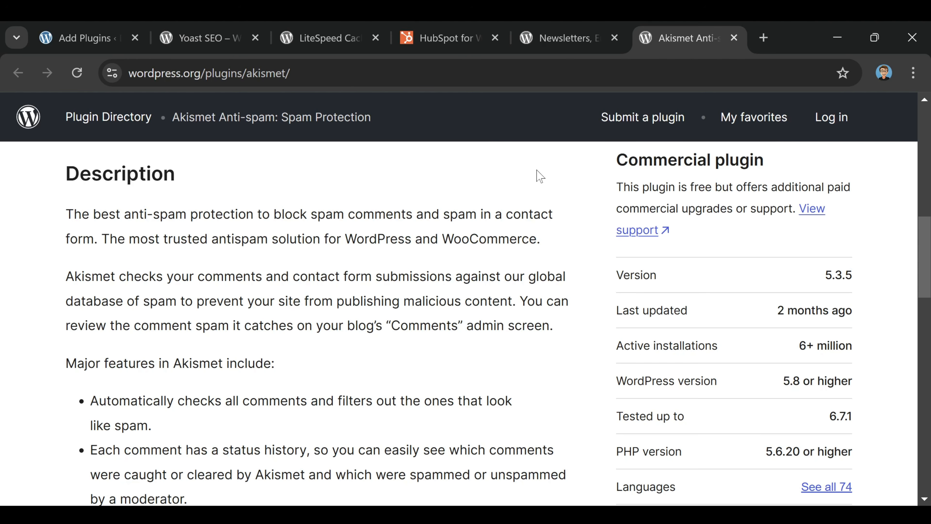
# Step: Install the Performance Lab plugin from the featured plugins on the WordPress site and activate it
pyautogui.click(98, 48)
pyautogui.scroll(-10, 482, 239)
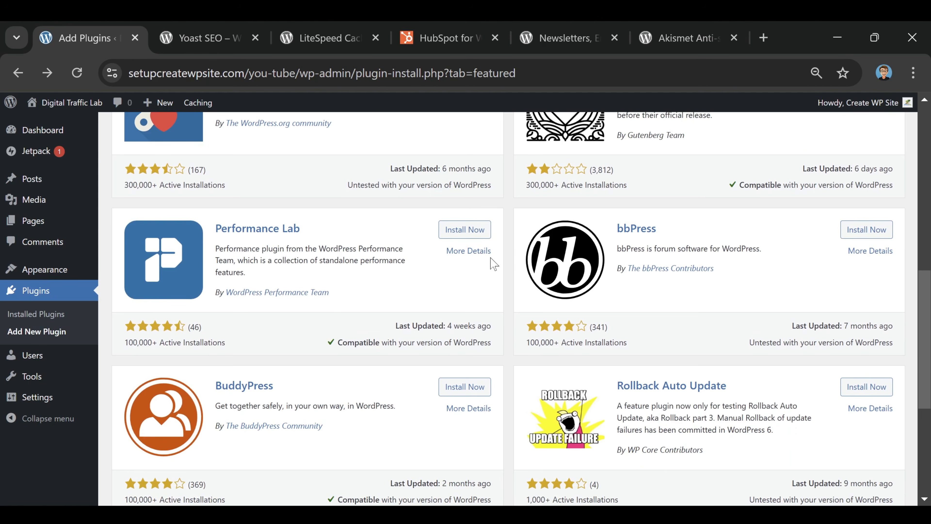
pyautogui.click(474, 234)
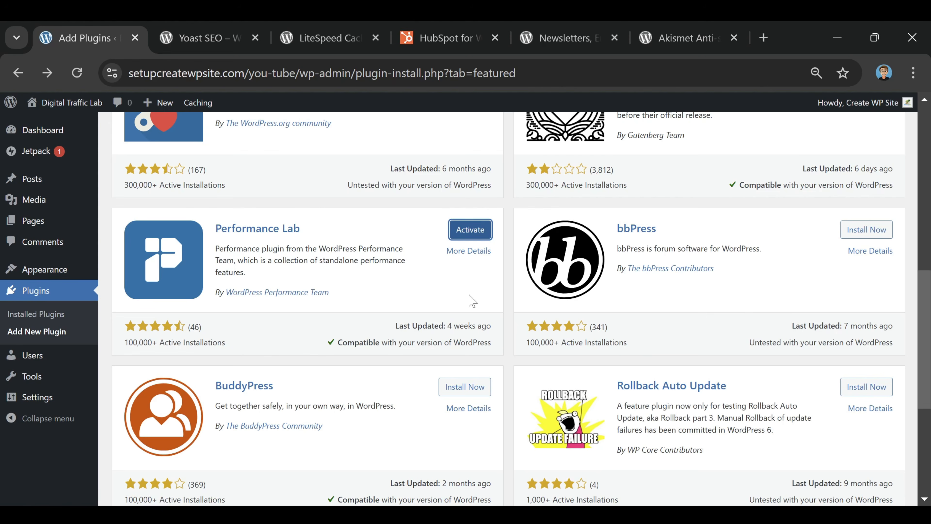
pyautogui.click(470, 231)
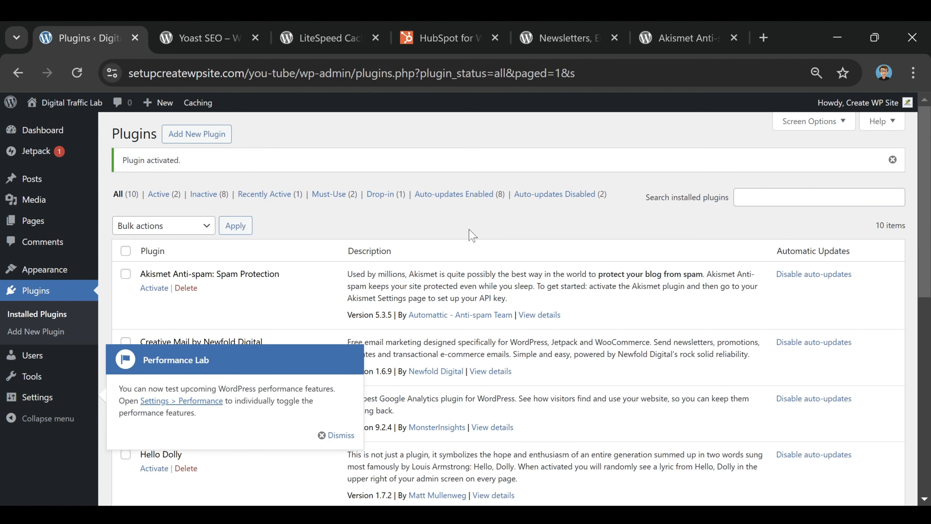
# Step: Find Performance Lab among the installed plugins and view its settings with the available performance features
pyautogui.scroll(-4, 460, 221)
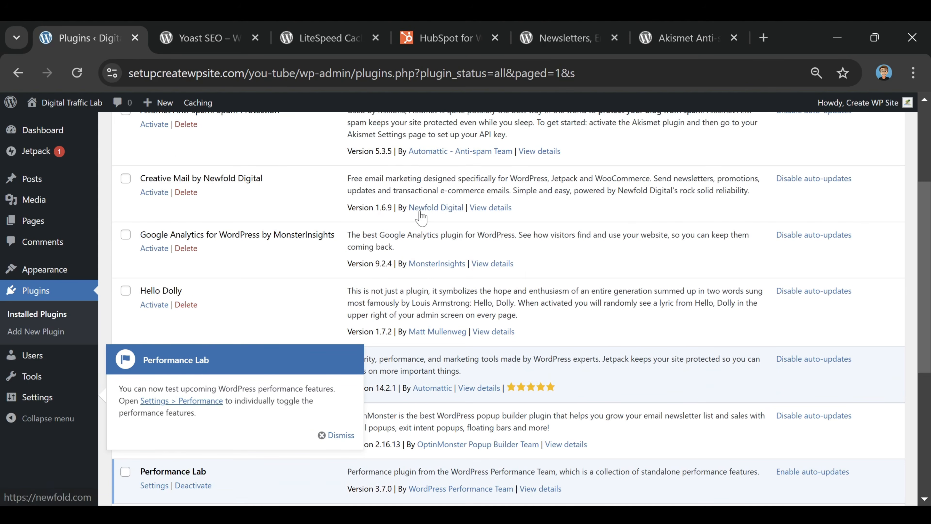
pyautogui.scroll(-6, 422, 217)
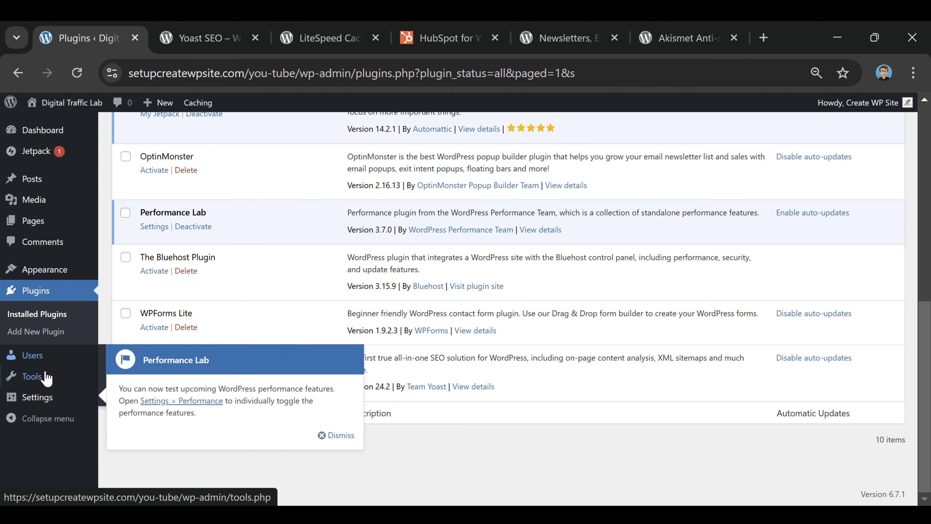
pyautogui.click(155, 227)
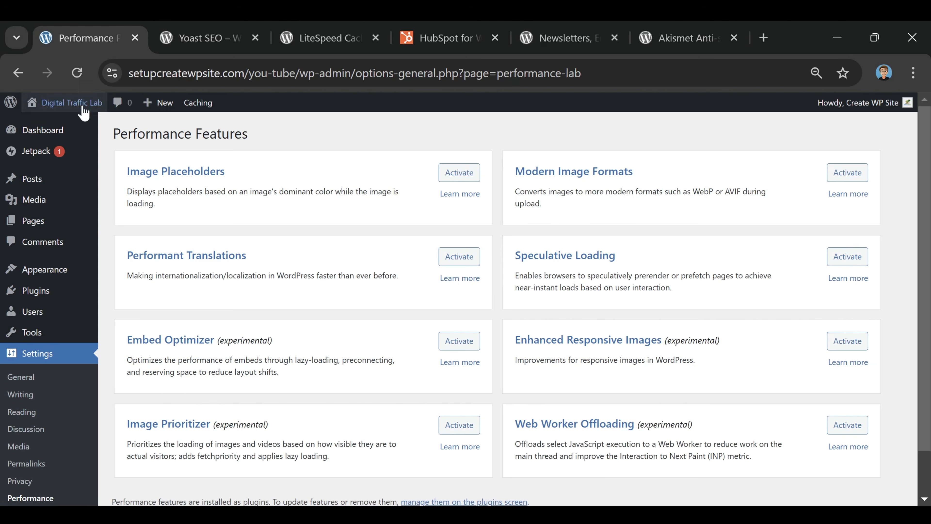
# Step: Return to the WordPress Dashboard and close the browser tabs with the plugin pages
pyautogui.click(40, 131)
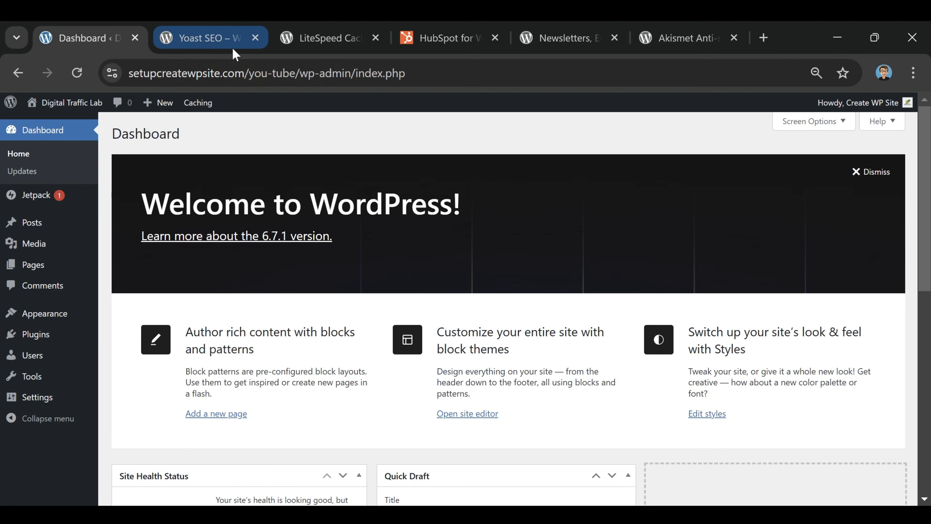
pyautogui.click(256, 38)
pyautogui.click(255, 37)
pyautogui.click(256, 37)
pyautogui.click(260, 38)
pyautogui.click(258, 38)
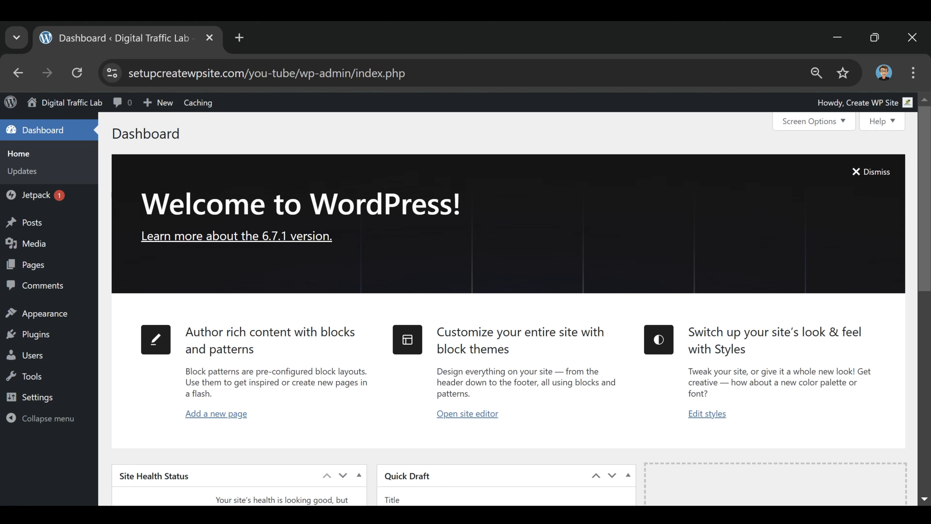
# Step: Go to the list of all posts and start a new post
pyautogui.moveTo(21, 232)
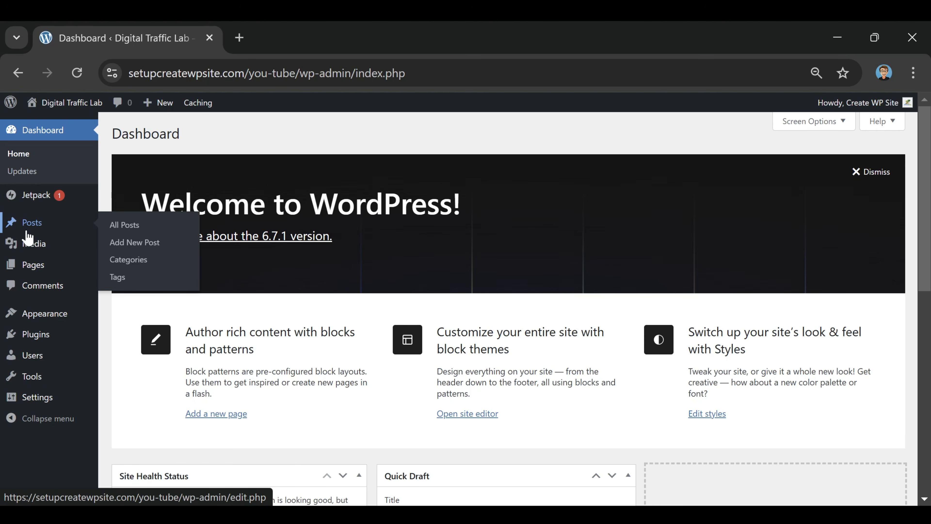
pyautogui.click(36, 232)
pyautogui.moveTo(127, 244)
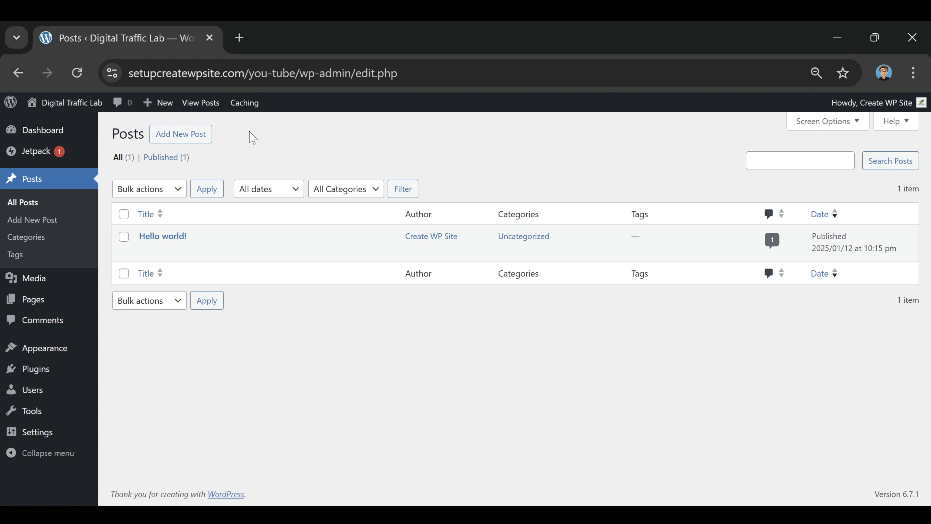
pyautogui.click(197, 140)
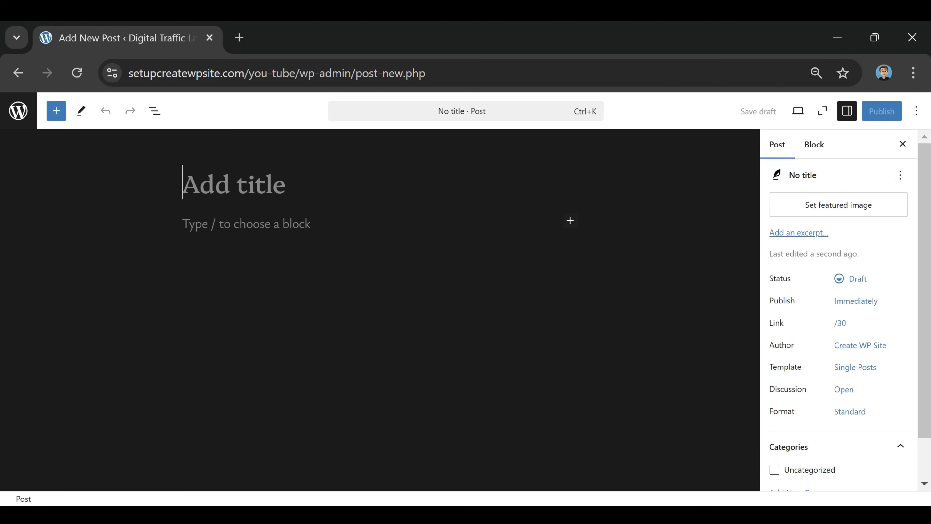
# Step: Title the post "How To Speed Up Your Website In 2025" and move on to the first body paragraph
pyautogui.click(267, 238)
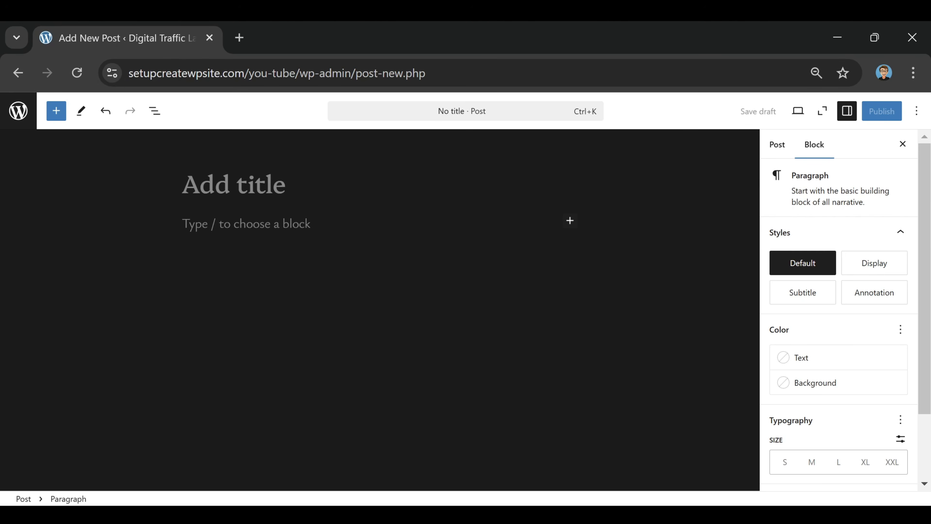
pyautogui.click(367, 311)
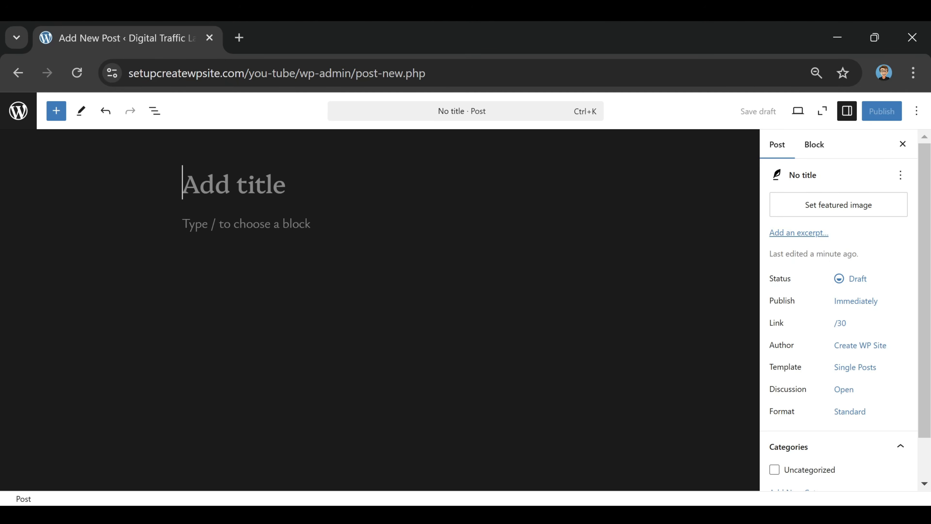
pyautogui.write('How To Speed Up Your Website In 2025')
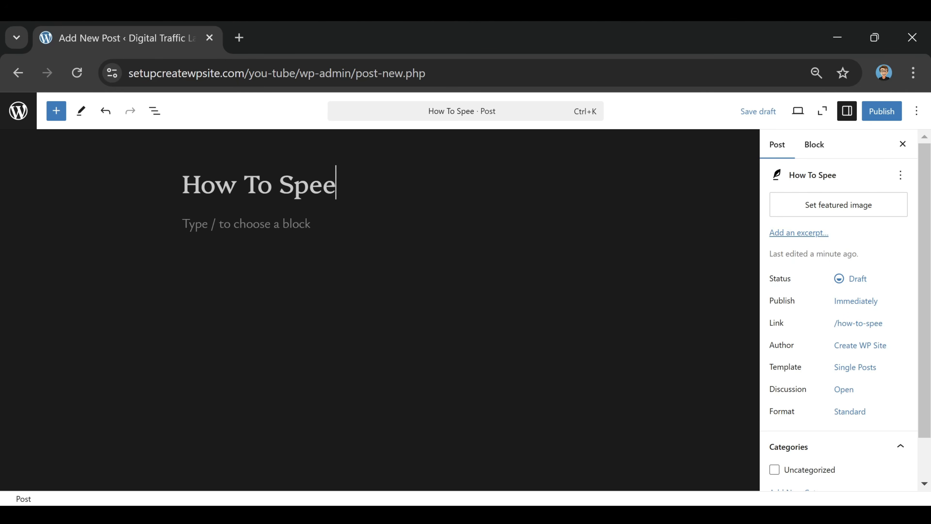
pyautogui.press('Return')
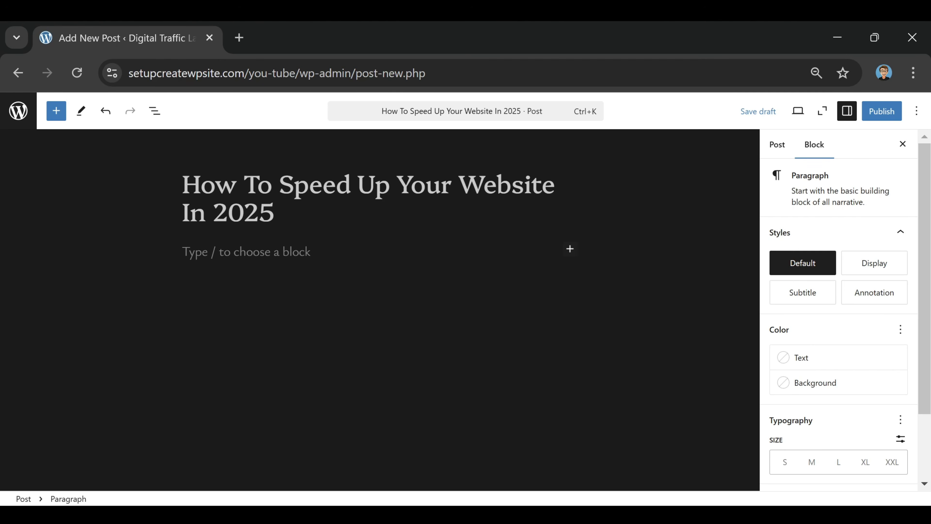
# Step: Paste the prepared article text about website speed into the post body, and return to its beginning
pyautogui.hotkey('ctrl', 'v')
pyautogui.scroll(4, 373, 310)
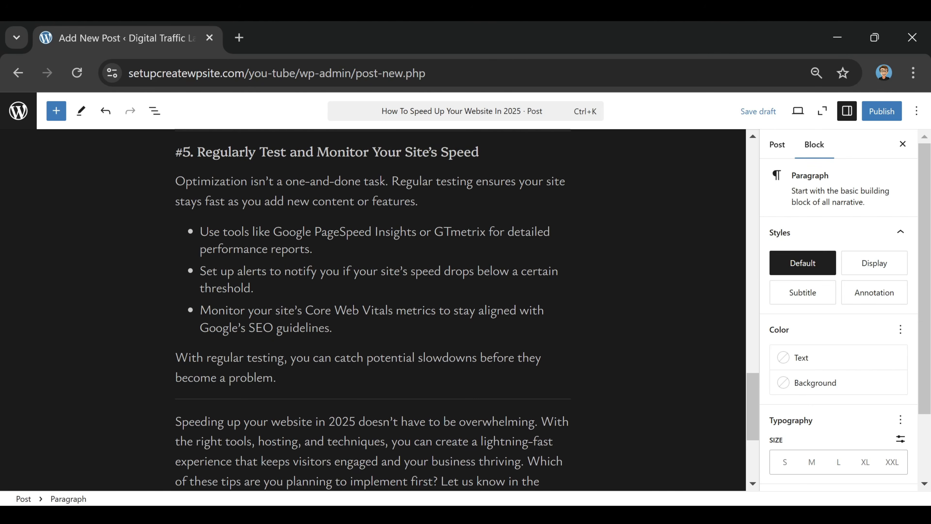
pyautogui.scroll(15, 430, 330)
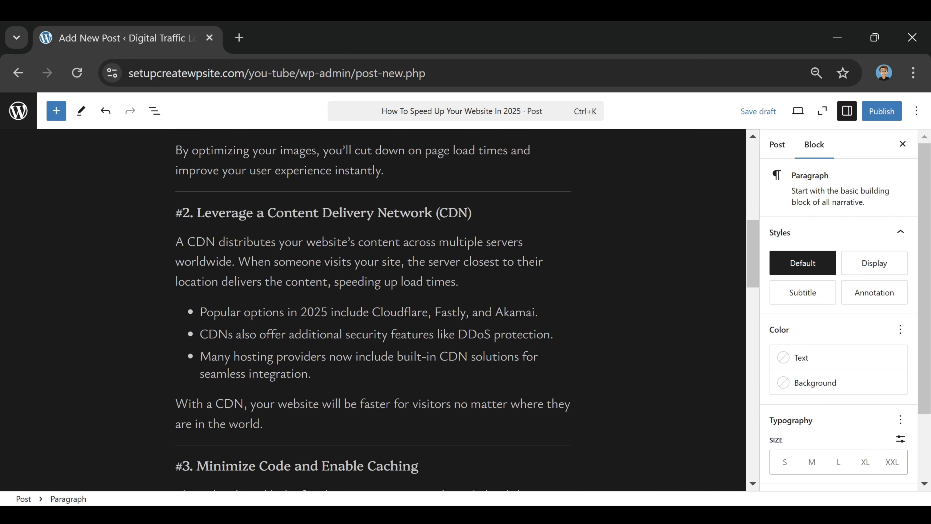
pyautogui.scroll(10, 373, 310)
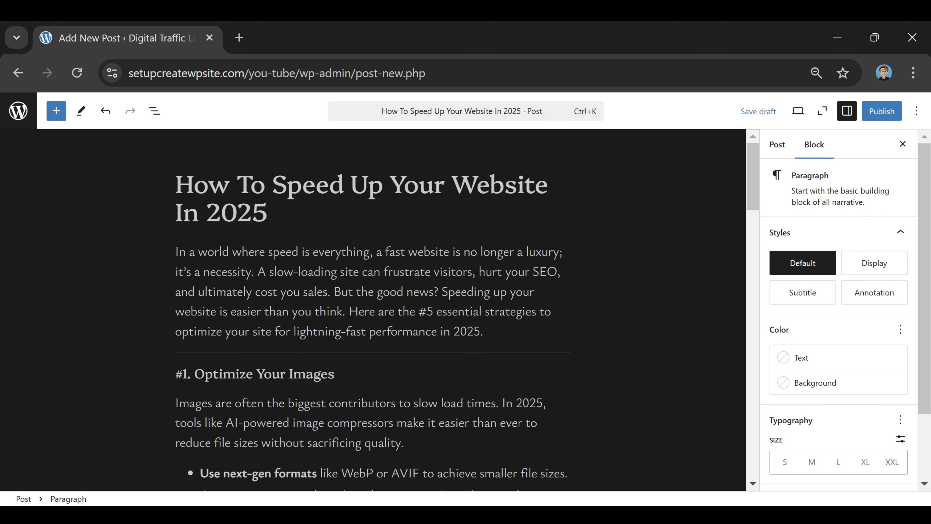
# Step: Review the pasted article's introduction, numbered headings, bullet lists and the separators between its sections
pyautogui.scroll(-4, 567, 268)
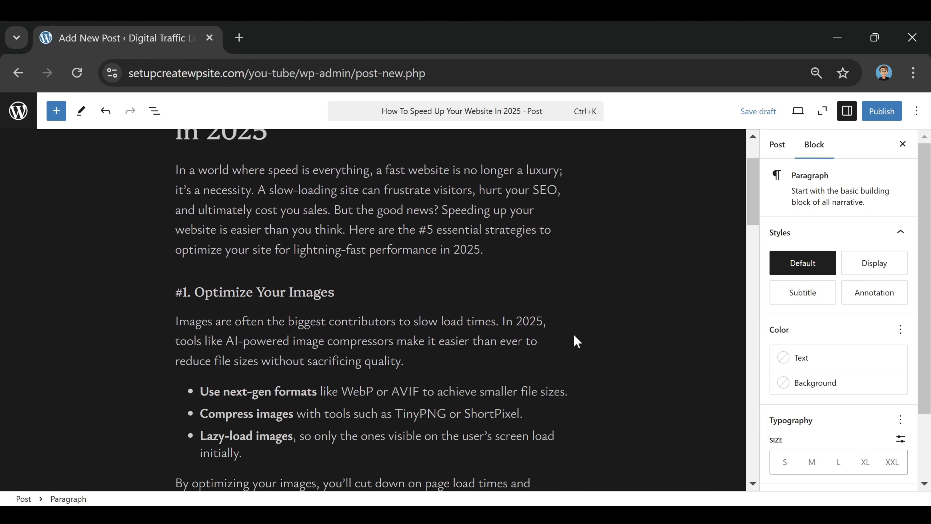
pyautogui.scroll(-2, 572, 272)
pyautogui.scroll(-9, 498, 223)
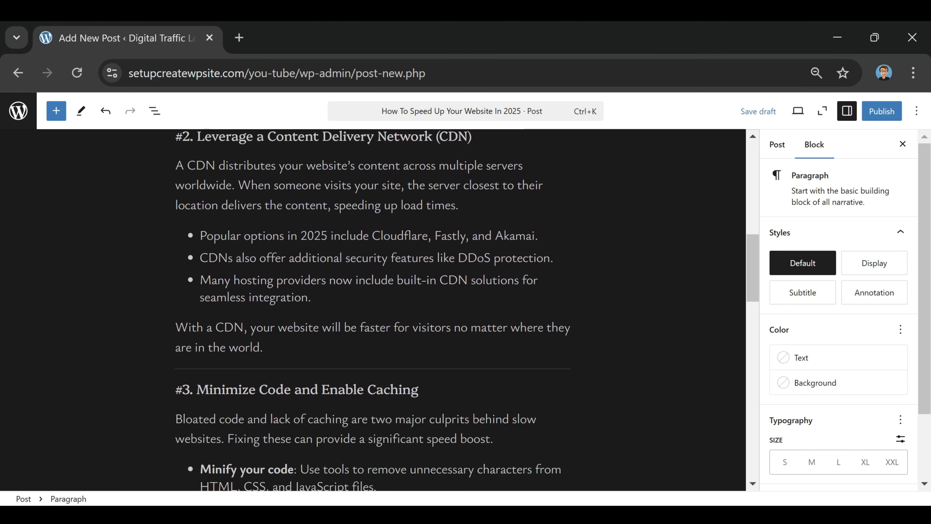
pyautogui.scroll(10, 221, 352)
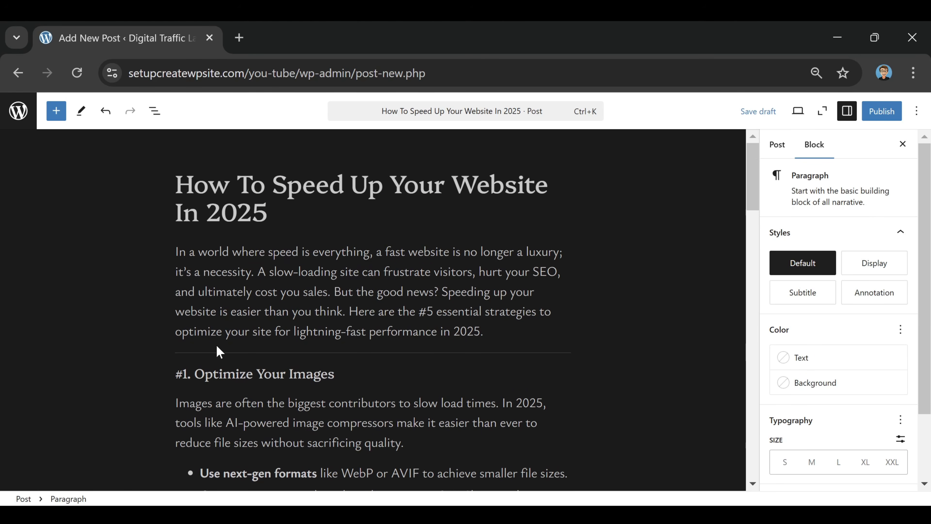
pyautogui.click(419, 353)
pyautogui.scroll(-8, 409, 303)
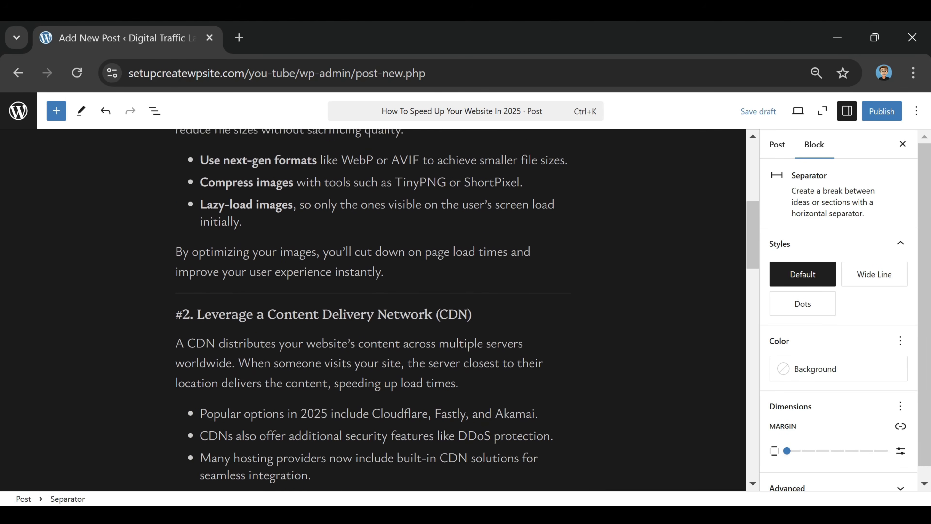
pyautogui.scroll(-12, 416, 301)
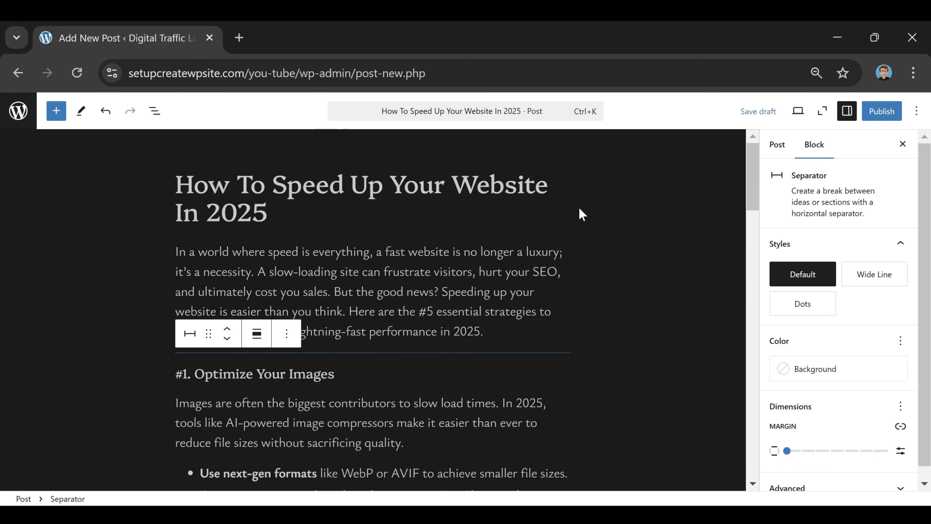
pyautogui.scroll(-4, 402, 216)
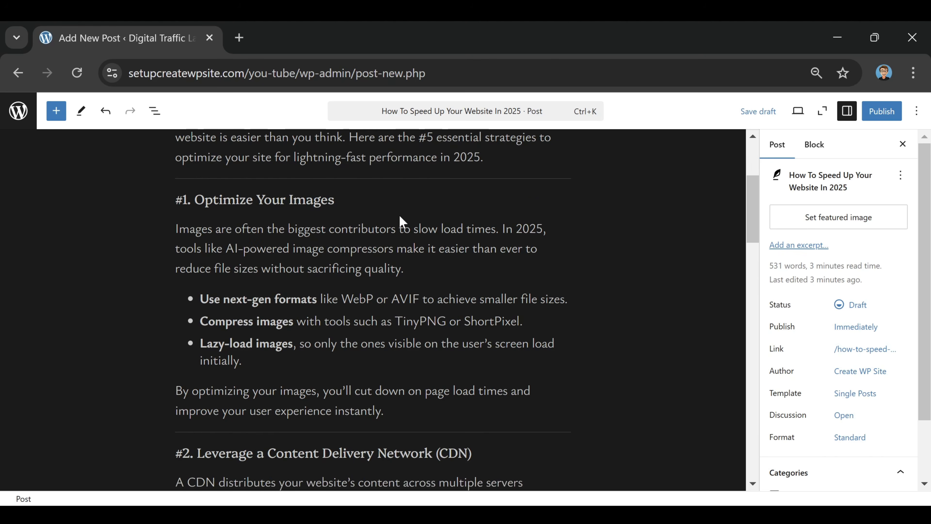
pyautogui.scroll(2, 411, 227)
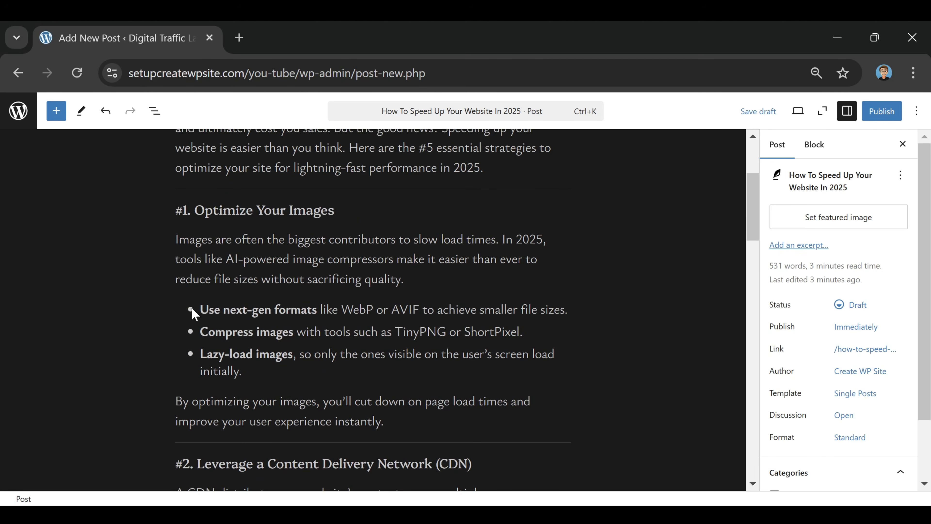
pyautogui.scroll(-4, 358, 304)
pyautogui.scroll(-4, 373, 310)
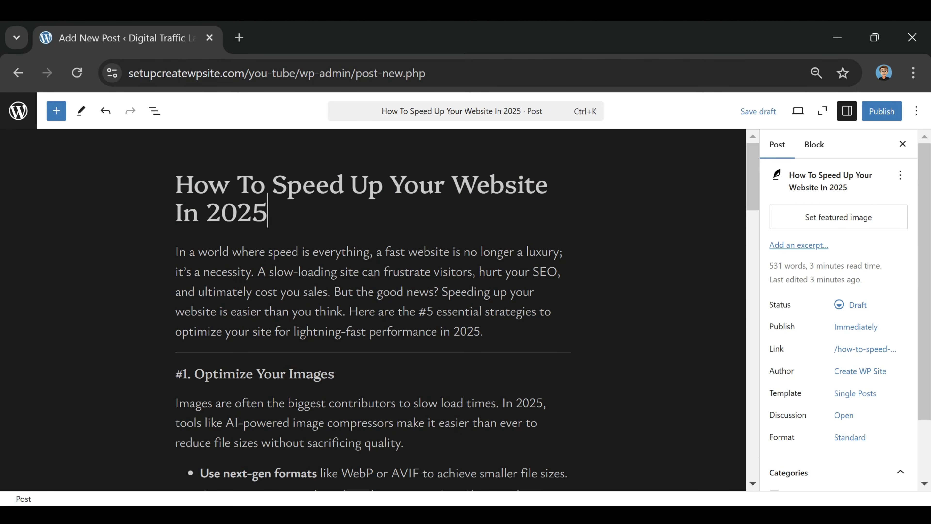
# Step: Add a YouTube Embed block directly below the article's introduction paragraph
pyautogui.click(484, 331)
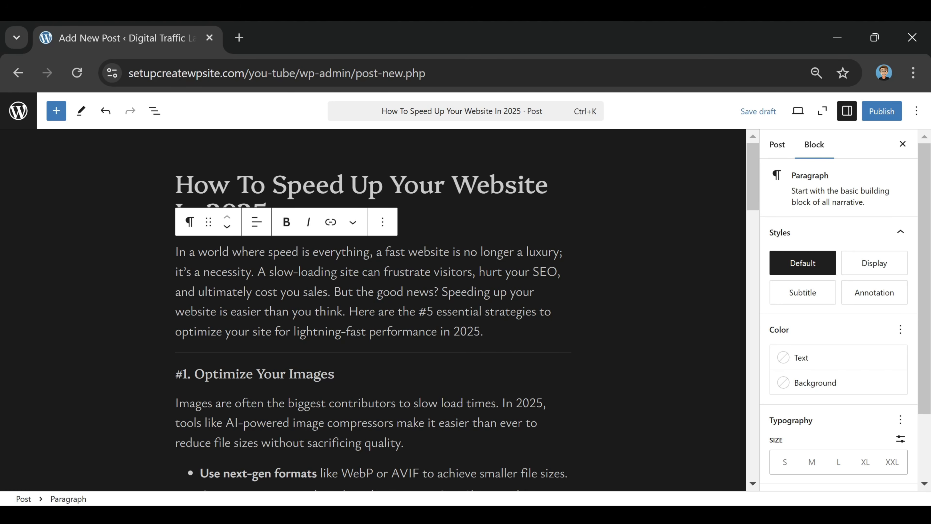
pyautogui.press('Return')
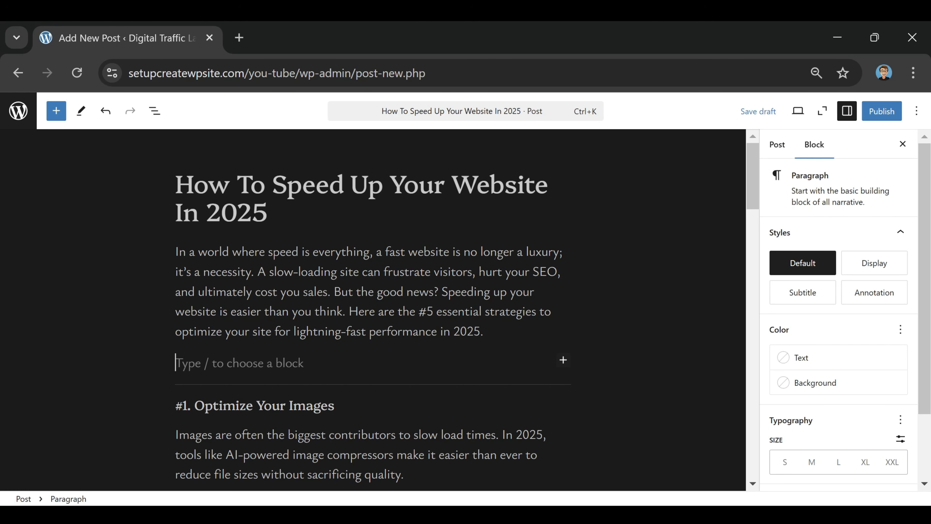
pyautogui.click(563, 360)
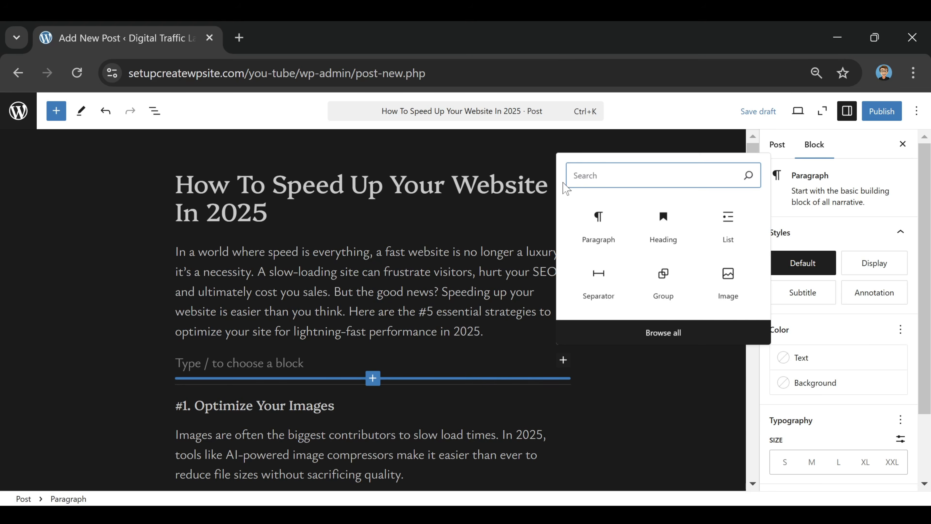
pyautogui.write('youtube')
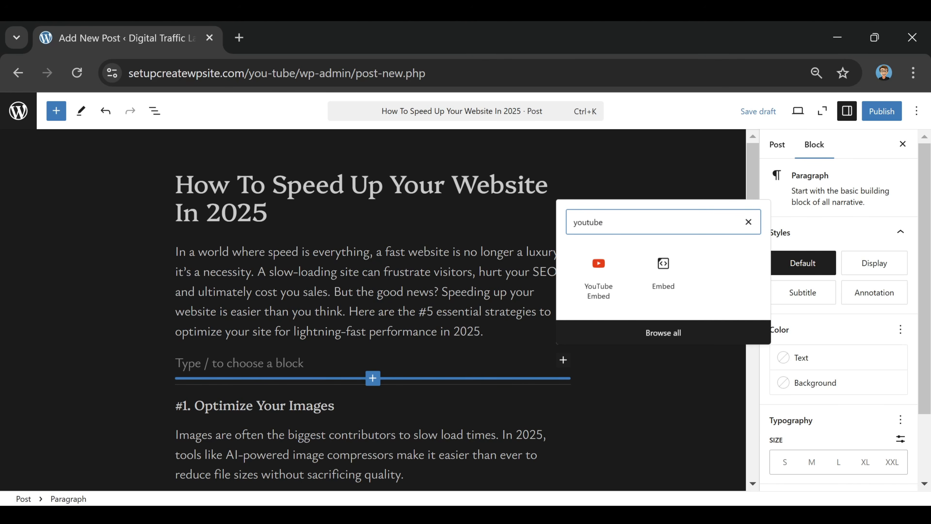
pyautogui.click(597, 271)
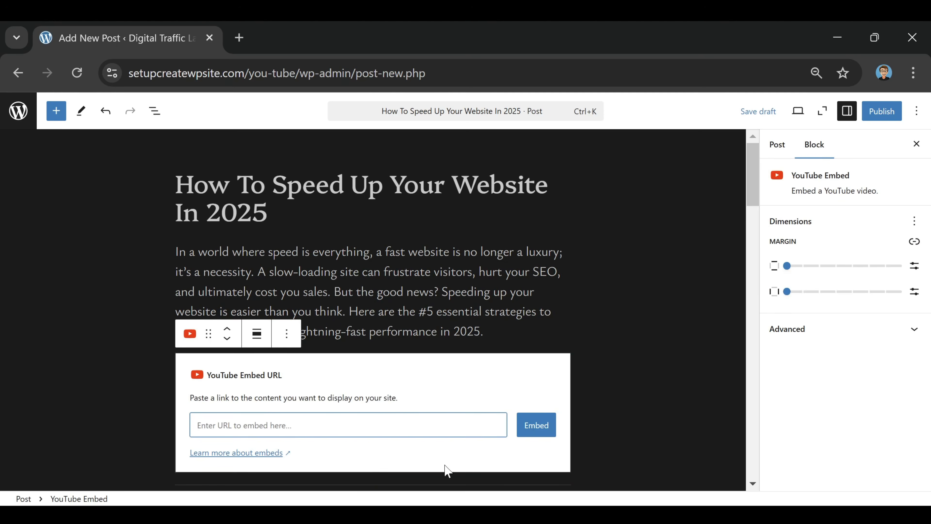
pyautogui.scroll(-2, 389, 377)
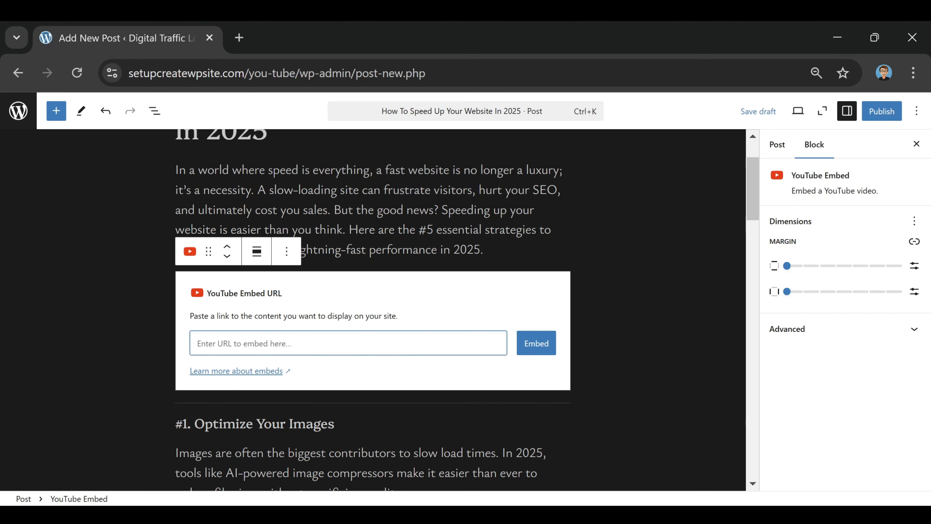
pyautogui.write('https://www.youtube.com/watch?v=BrY6a-lsLp8&t=323s')
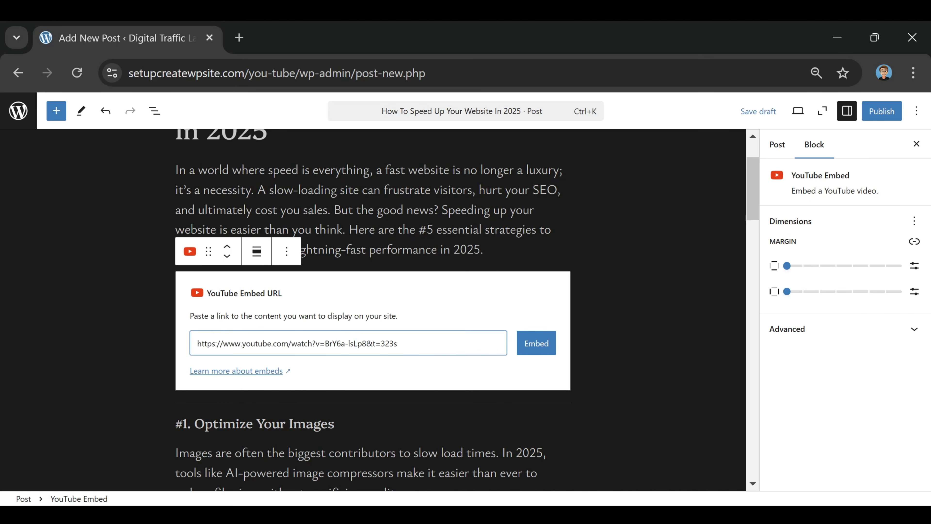
pyautogui.click(537, 345)
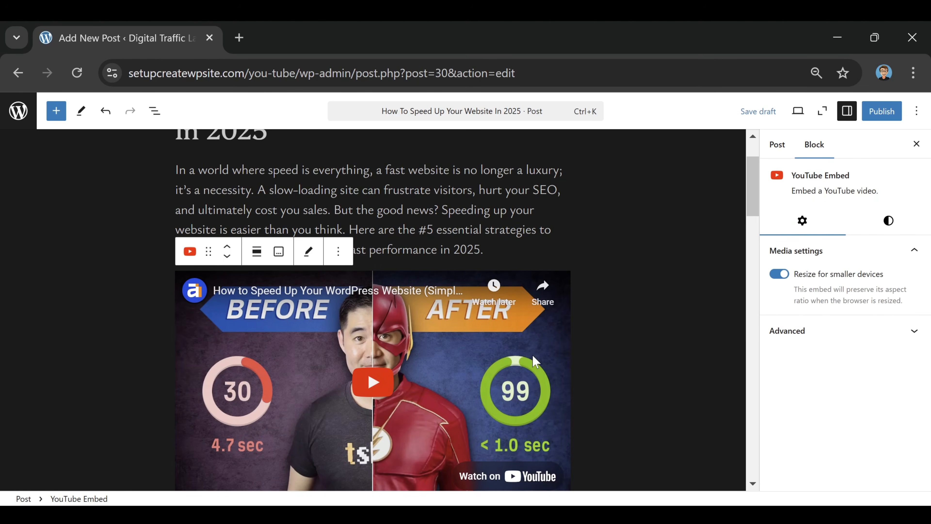
pyautogui.scroll(2, 528, 363)
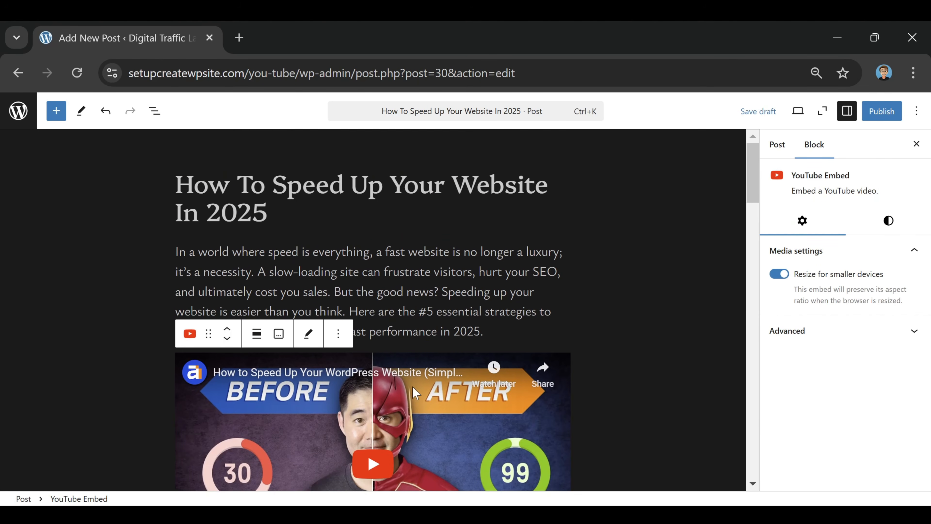
pyautogui.scroll(-4, 462, 381)
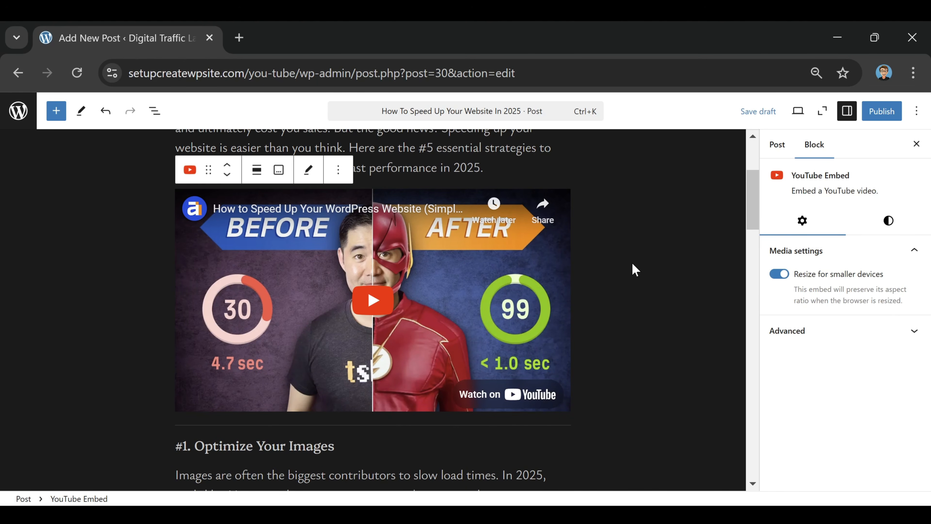
pyautogui.scroll(2, 561, 385)
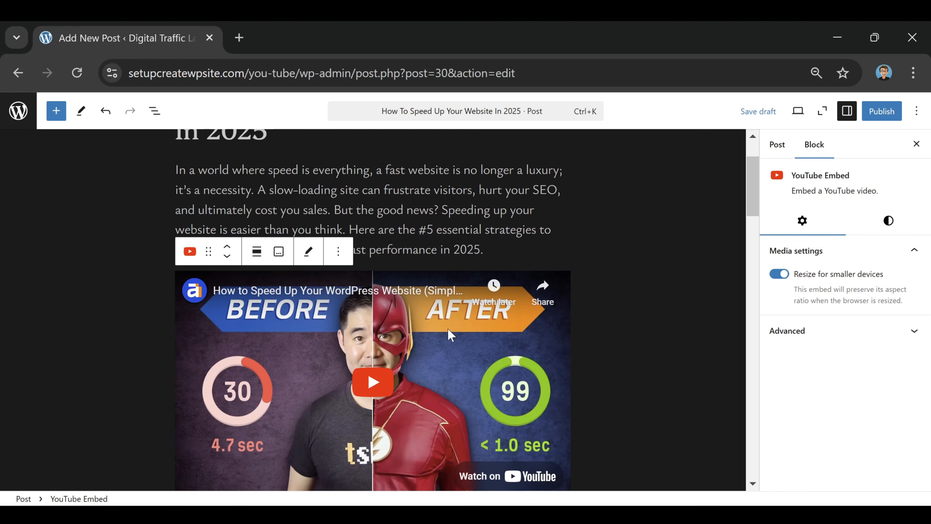
# Step: Insert a Spacer block between the introduction paragraph and the video, with a height of 25 px
pyautogui.click(488, 251)
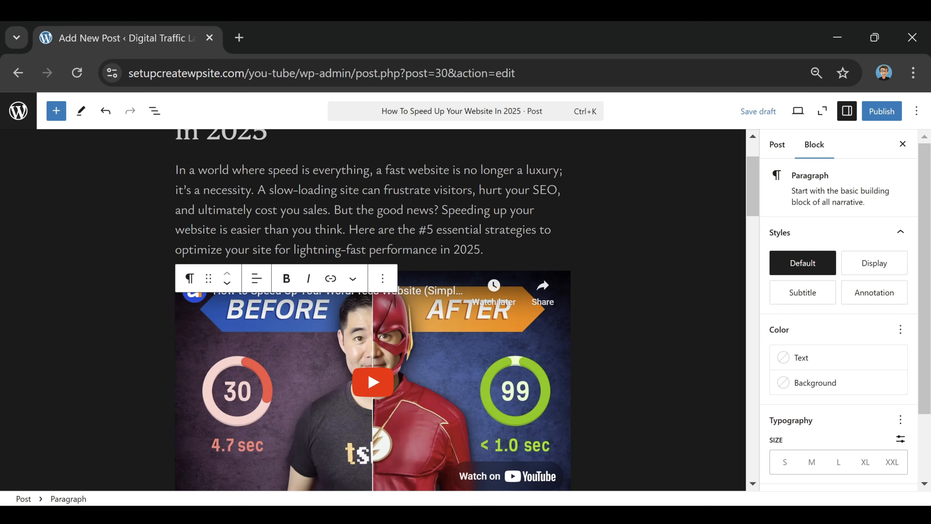
pyautogui.press('Return')
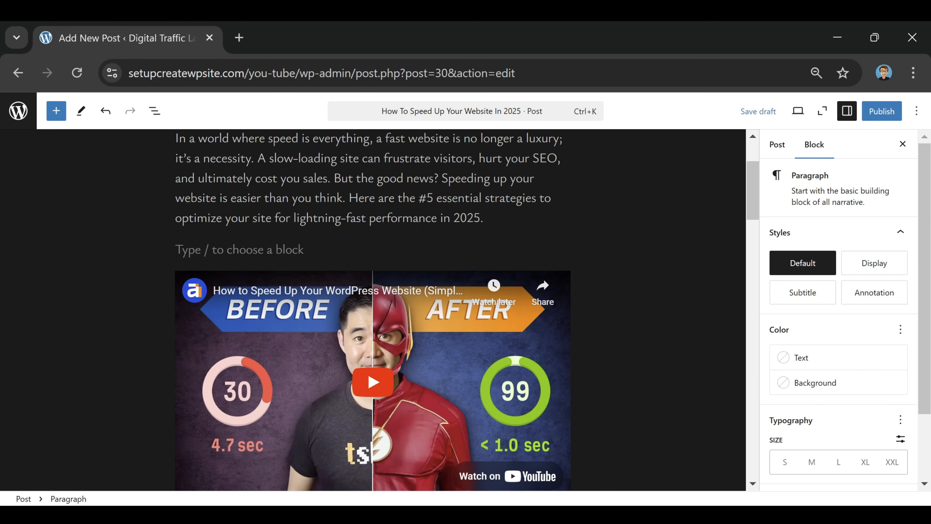
pyautogui.write('/')
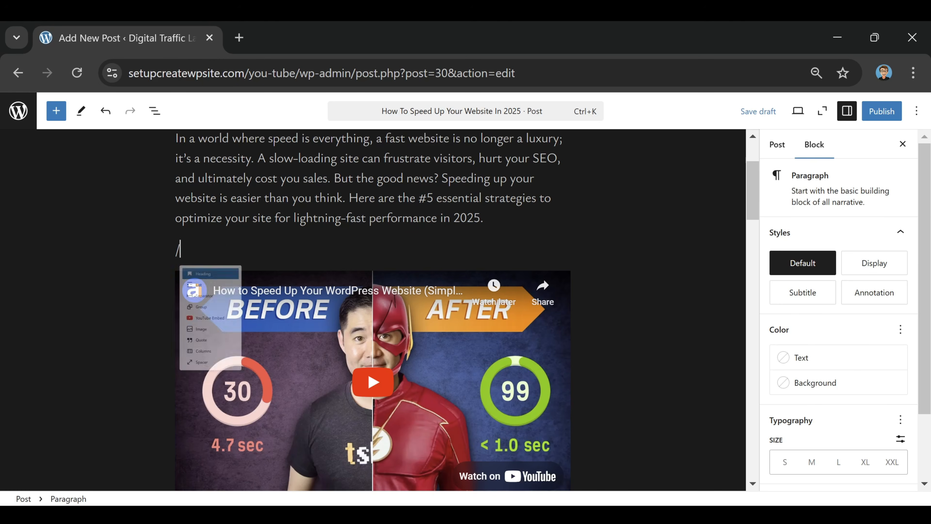
pyautogui.write('spacer')
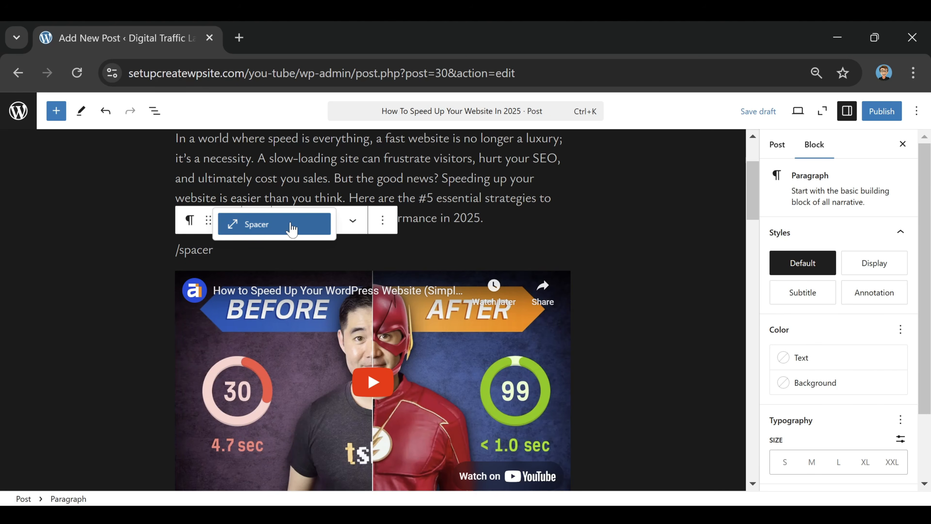
pyautogui.click(288, 227)
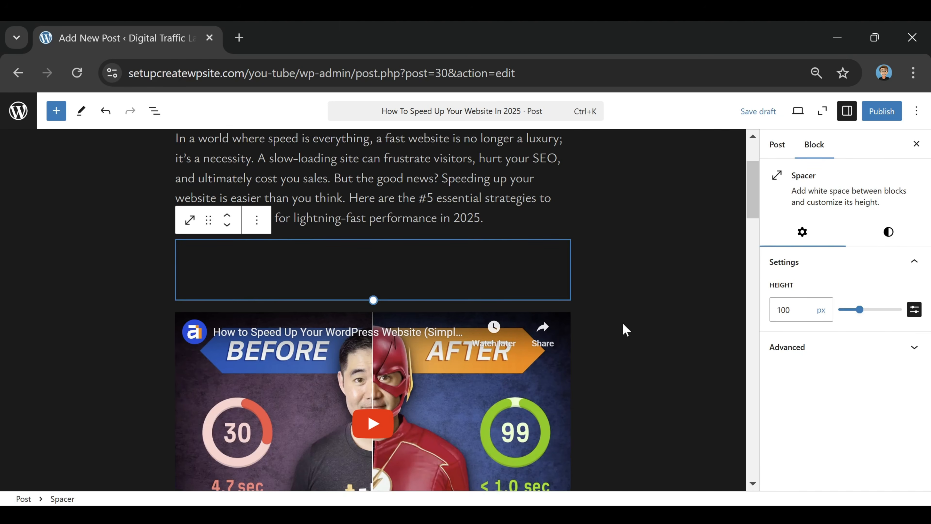
pyautogui.moveTo(860, 311); pyautogui.dragTo(845, 320)
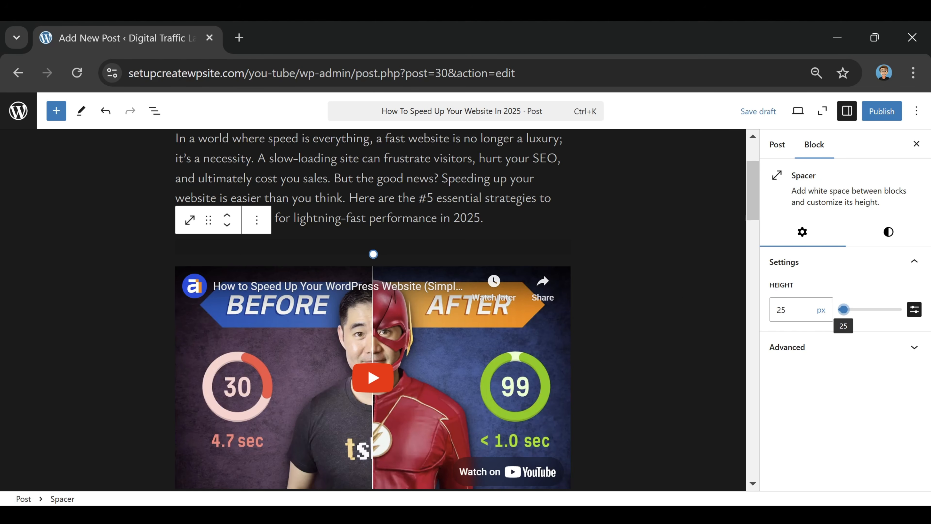
pyautogui.click(465, 253)
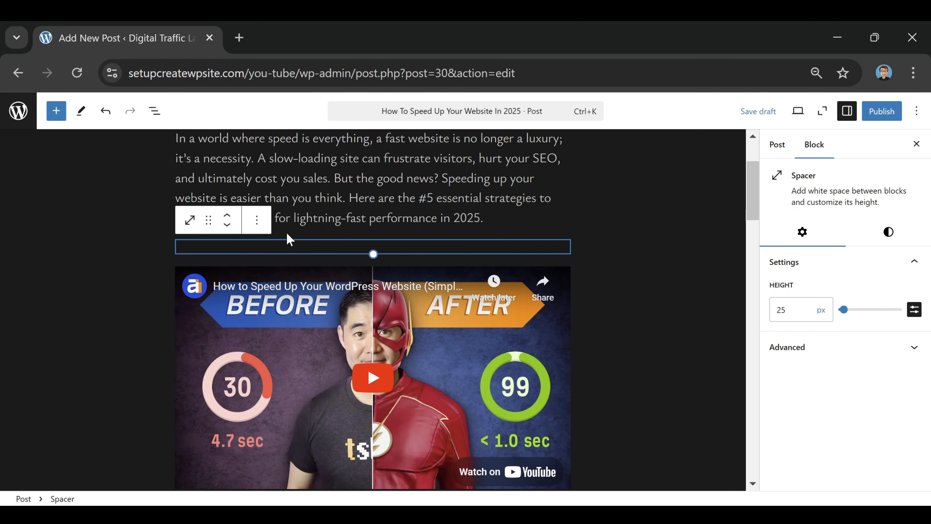
pyautogui.click(470, 235)
# Step: Insert a 25 px high Spacer block between the video and the separator above "#1. Optimize Your Images"
pyautogui.scroll(-2, 422, 297)
pyautogui.scroll(-5, 422, 299)
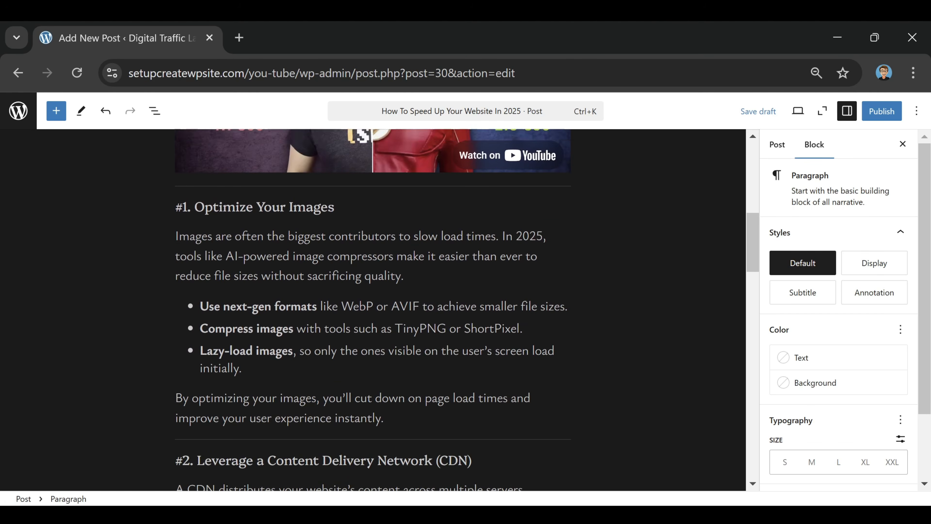
pyautogui.scroll(4, 378, 327)
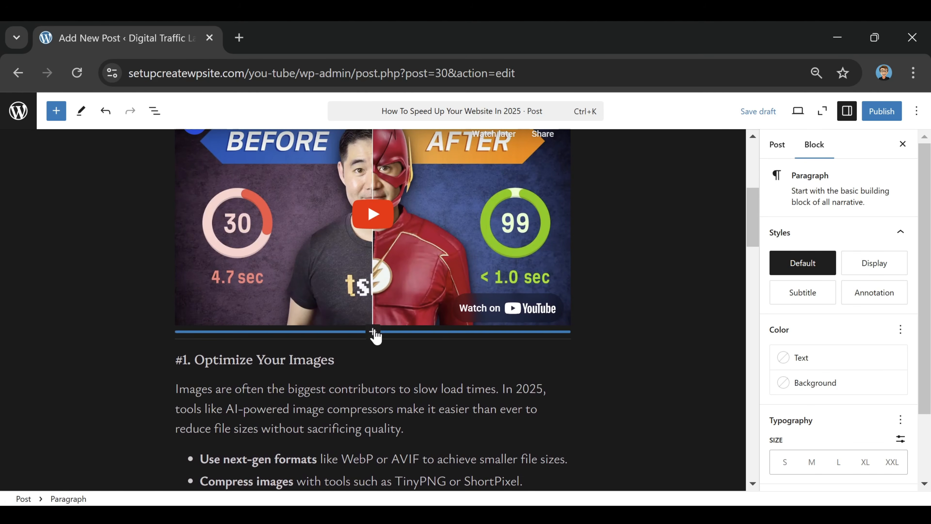
pyautogui.click(373, 331)
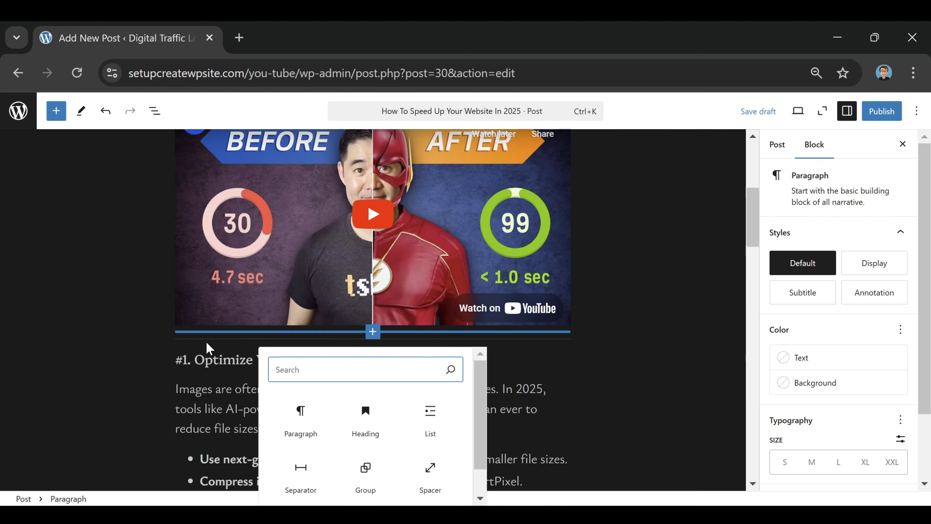
pyautogui.click(431, 477)
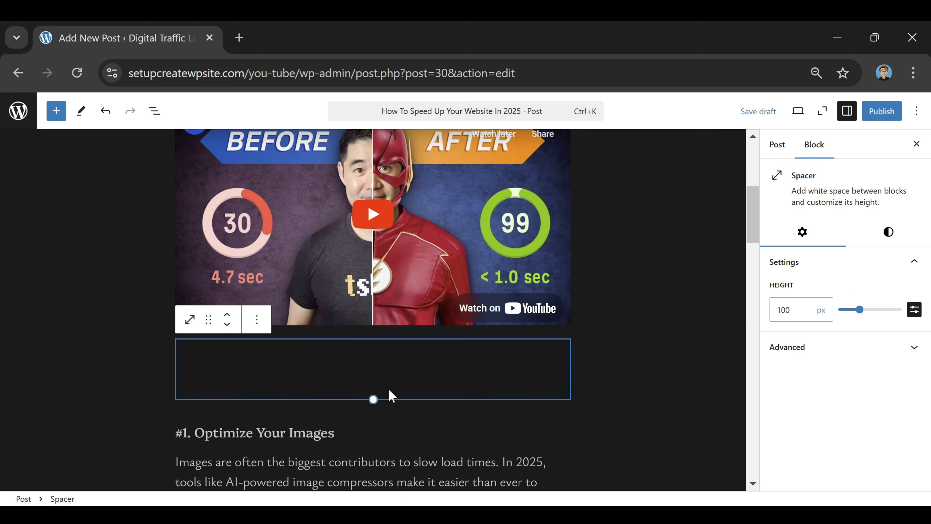
pyautogui.moveTo(862, 312); pyautogui.dragTo(844, 318)
pyautogui.click(787, 310)
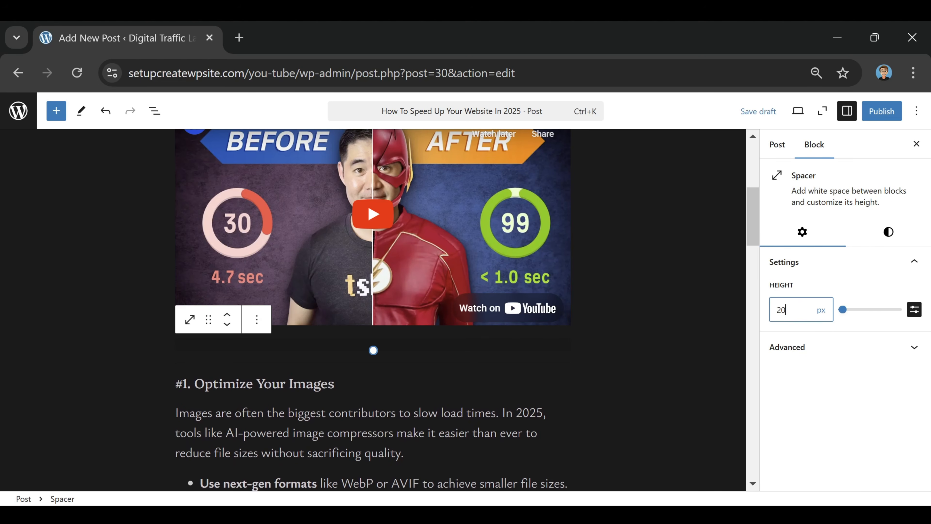
pyautogui.press('BackSpace')
pyautogui.write('5')
pyautogui.click(689, 250)
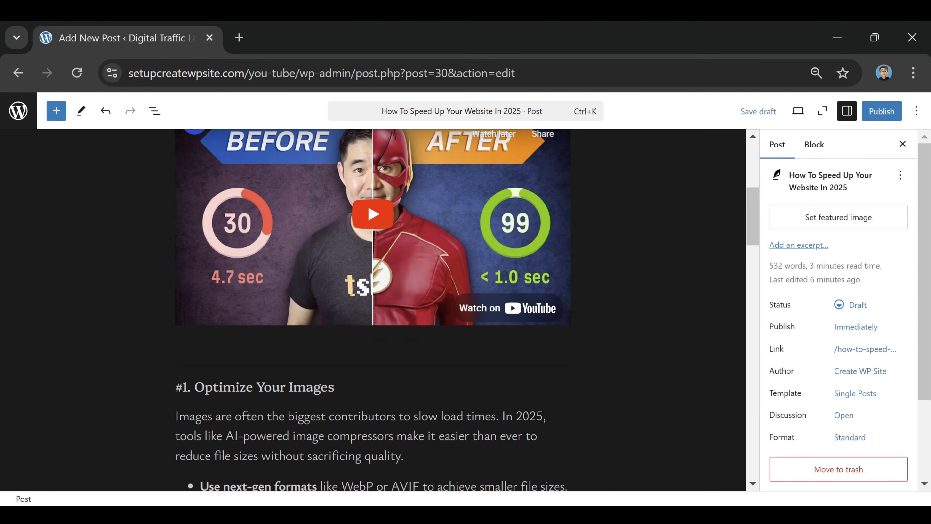
pyautogui.scroll(4, 147, 225)
pyautogui.scroll(-2, 355, 278)
pyautogui.scroll(2, 355, 279)
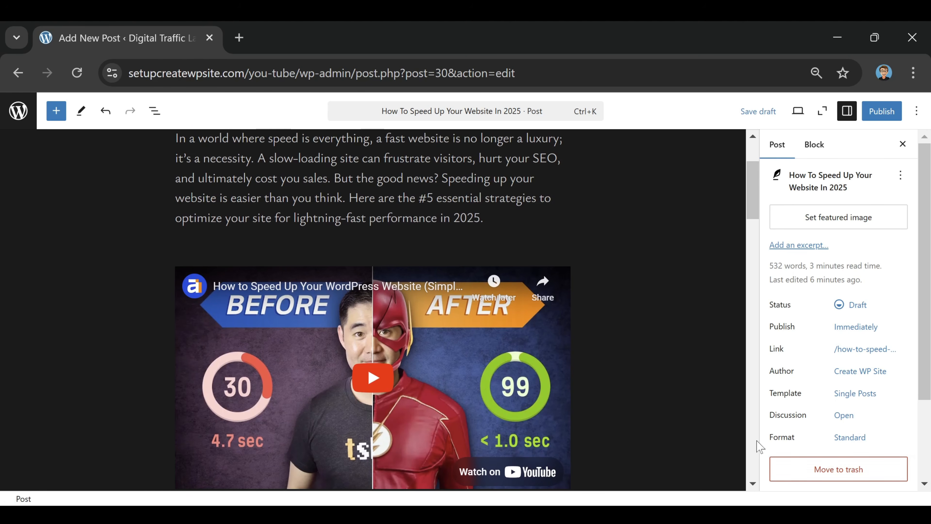
# Step: Add an Image block after the paragraph about WP Rocket and LiteSpeed Cache, just before section #4
pyautogui.scroll(-5, 591, 333)
pyautogui.scroll(-6, 588, 278)
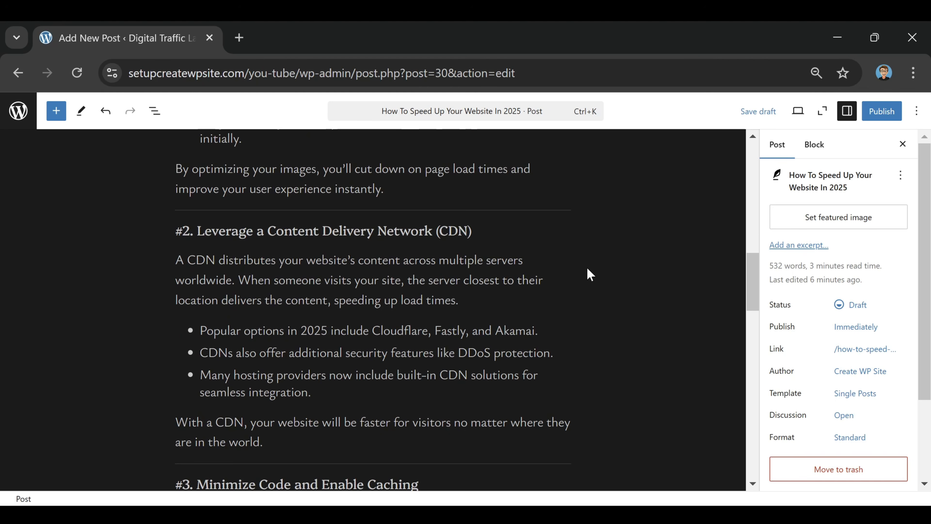
pyautogui.scroll(-10, 589, 279)
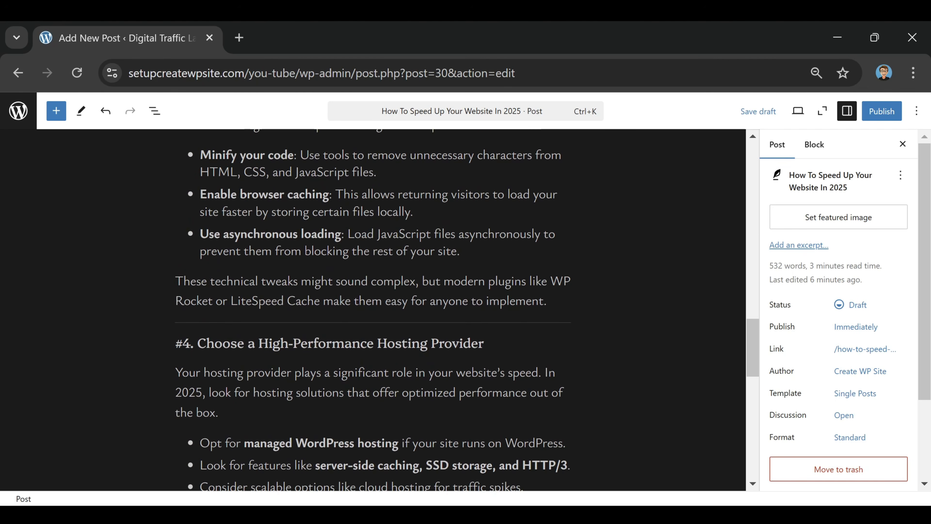
pyautogui.click(547, 301)
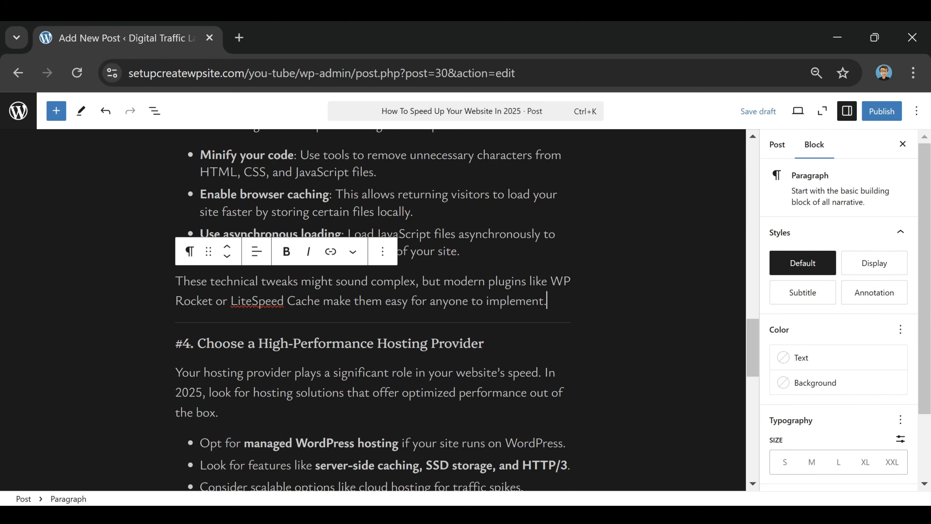
pyautogui.press('Return')
pyautogui.write('/image')
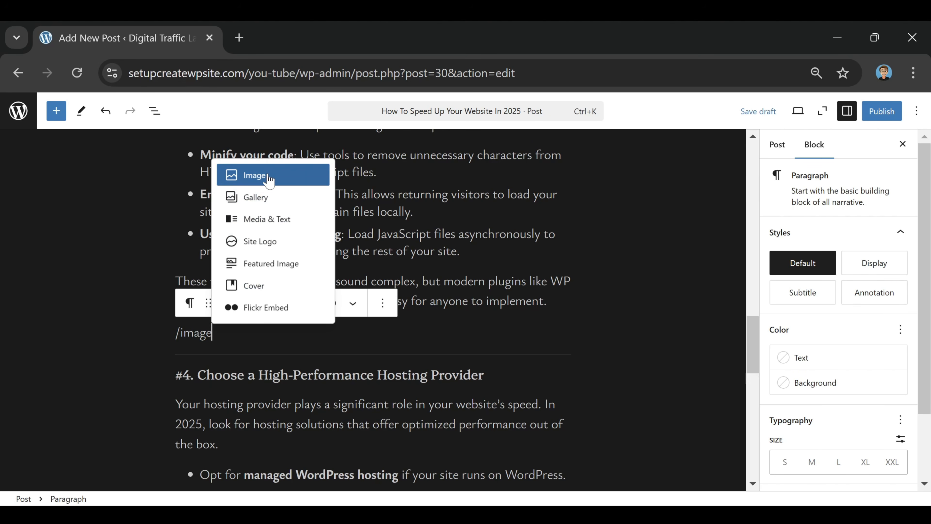
pyautogui.click(272, 182)
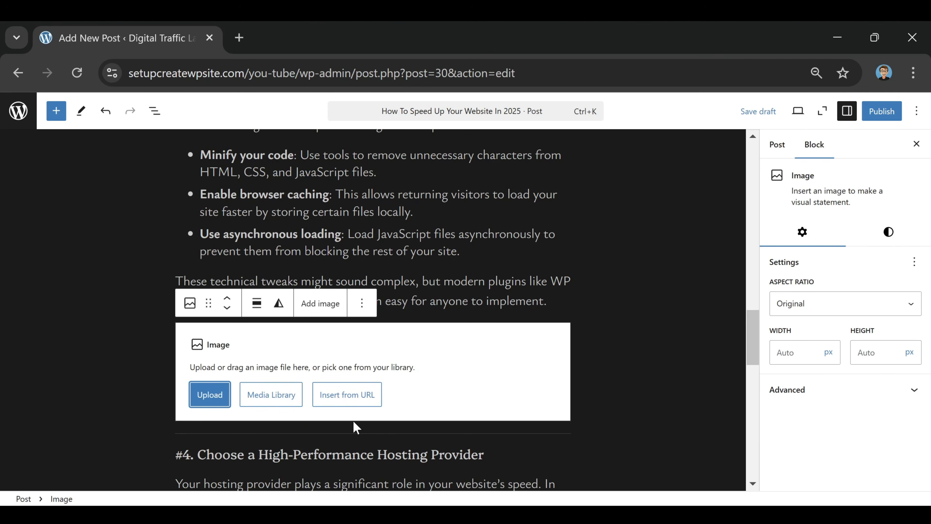
# Step: Upload the image file "speed" from the Downloads folder into the new Image block
pyautogui.click(210, 404)
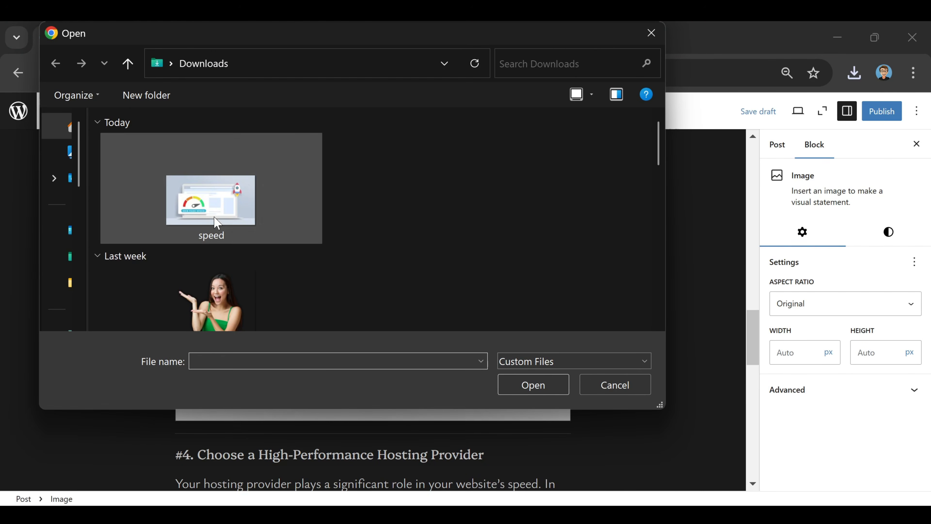
pyautogui.click(216, 221)
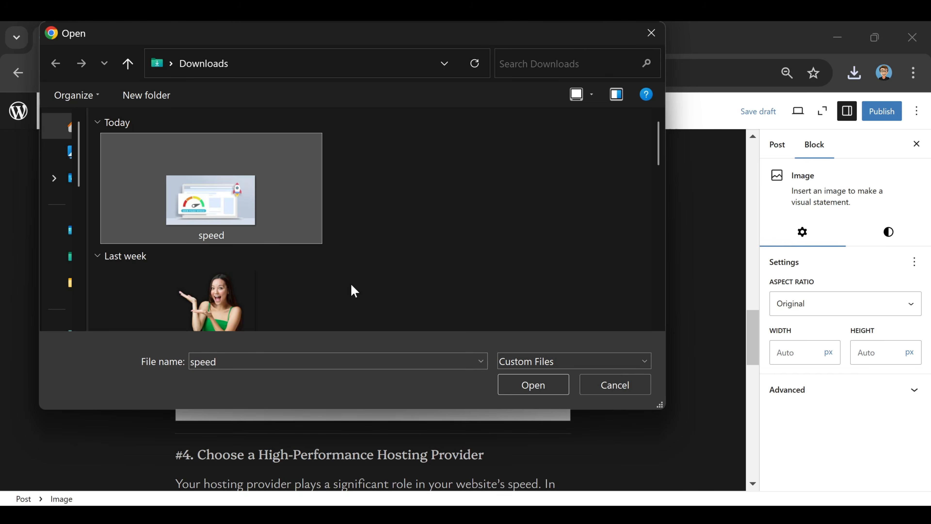
pyautogui.click(531, 385)
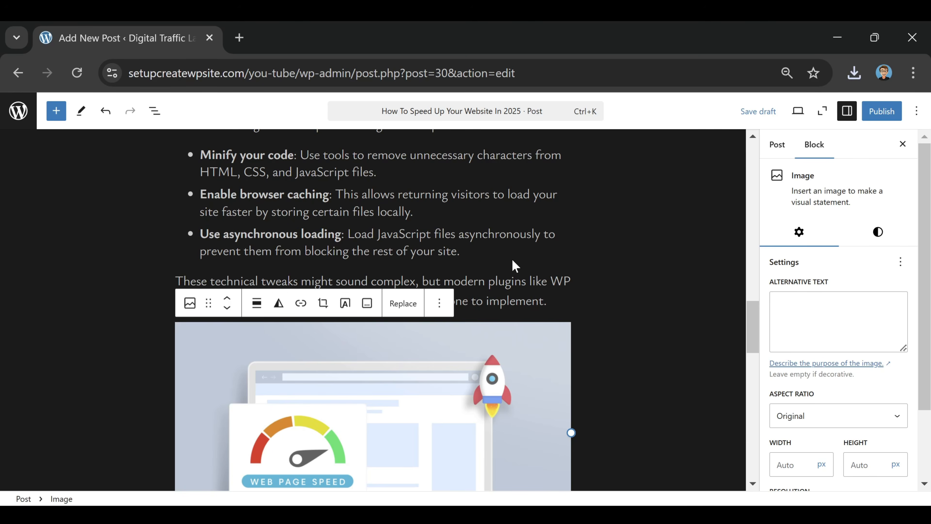
# Step: Center-align the web page speed image above section #4 and set its resolution to Full Size
pyautogui.scroll(-4, 445, 384)
pyautogui.scroll(2, 402, 354)
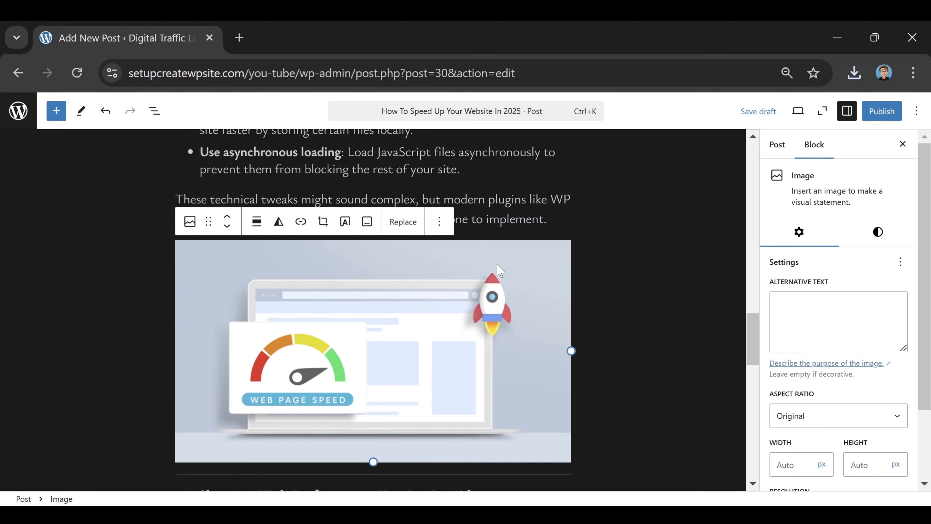
pyautogui.click(257, 222)
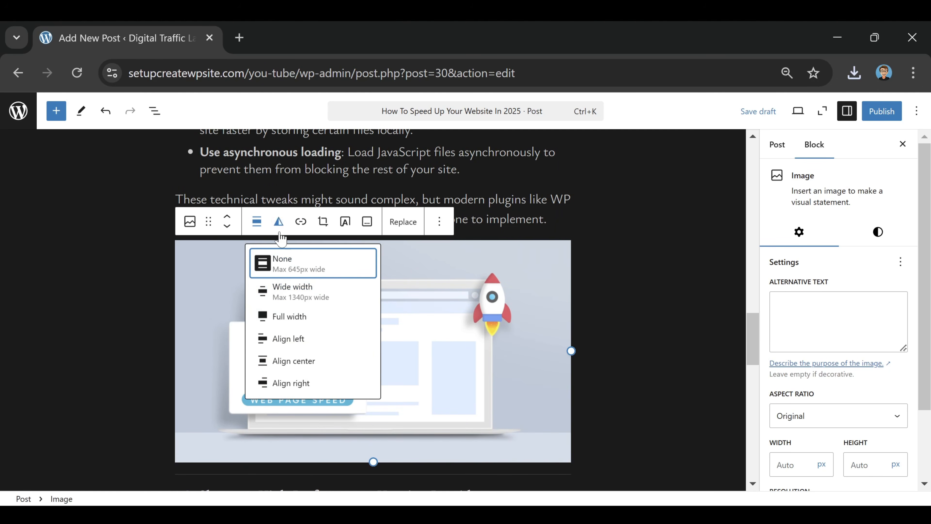
pyautogui.click(316, 362)
pyautogui.scroll(-2, 897, 359)
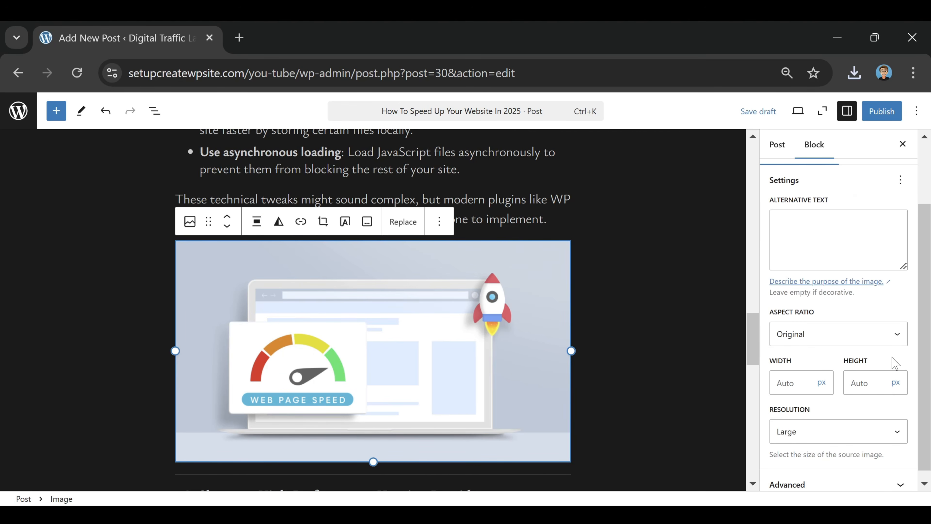
pyautogui.click(798, 436)
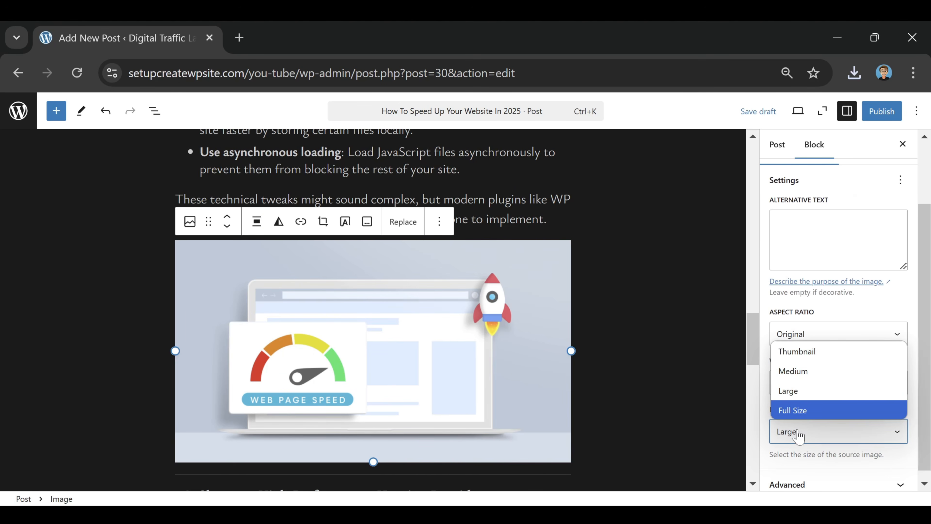
pyautogui.click(800, 409)
pyautogui.click(510, 185)
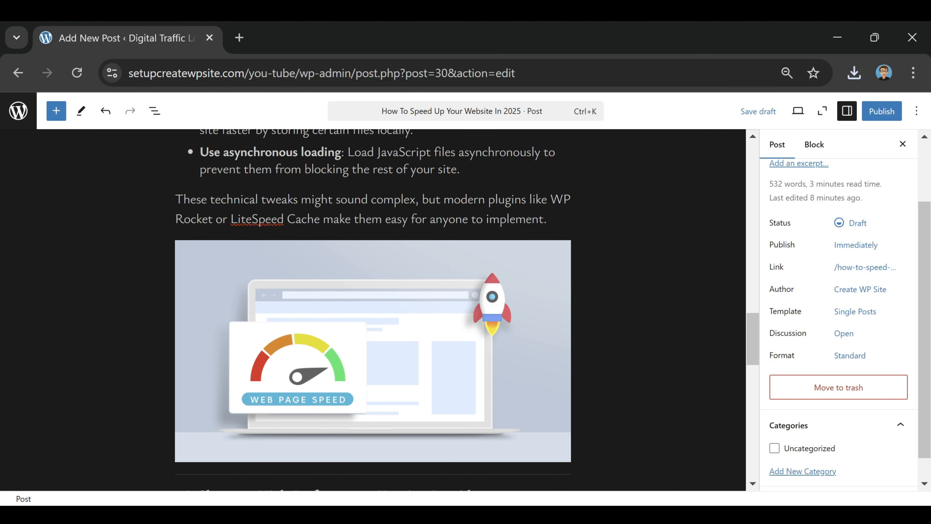
# Step: Examine the link options for the word "SEO" in the last bullet of section #5
pyautogui.scroll(4, 507, 363)
pyautogui.scroll(-12, 507, 363)
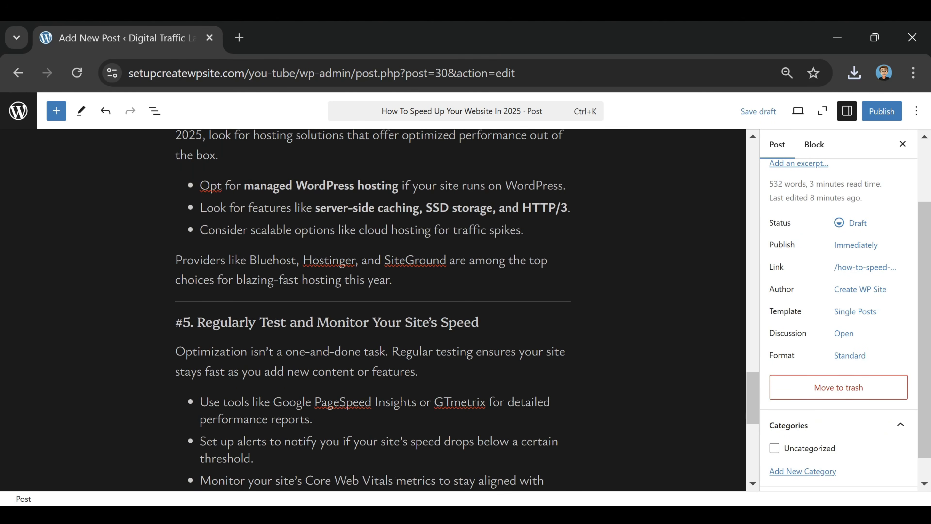
pyautogui.scroll(-7, 330, 349)
pyautogui.scroll(6, 331, 349)
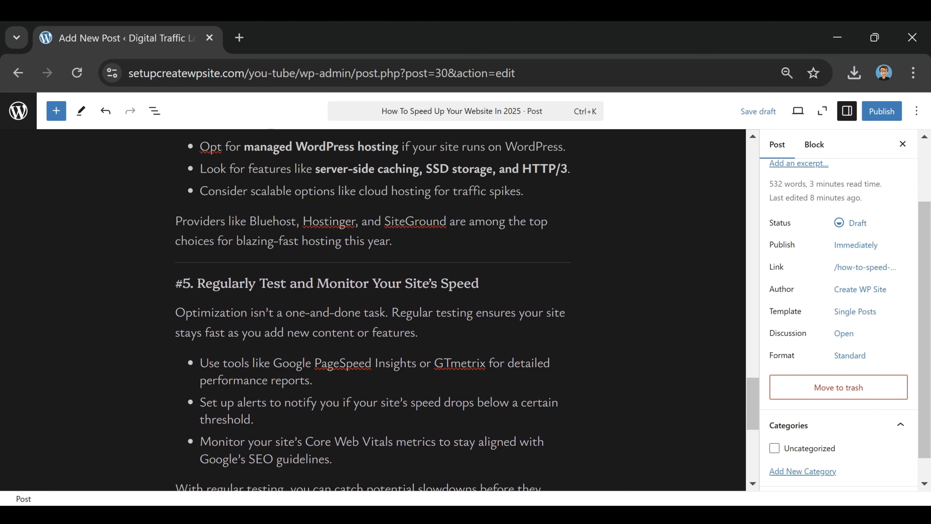
pyautogui.scroll(-6, 326, 306)
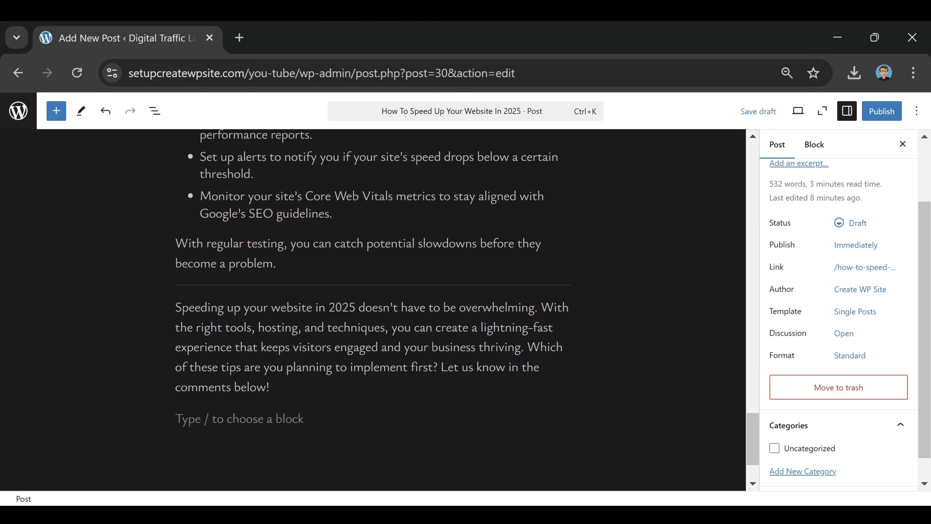
pyautogui.moveTo(274, 213); pyautogui.dragTo(249, 213)
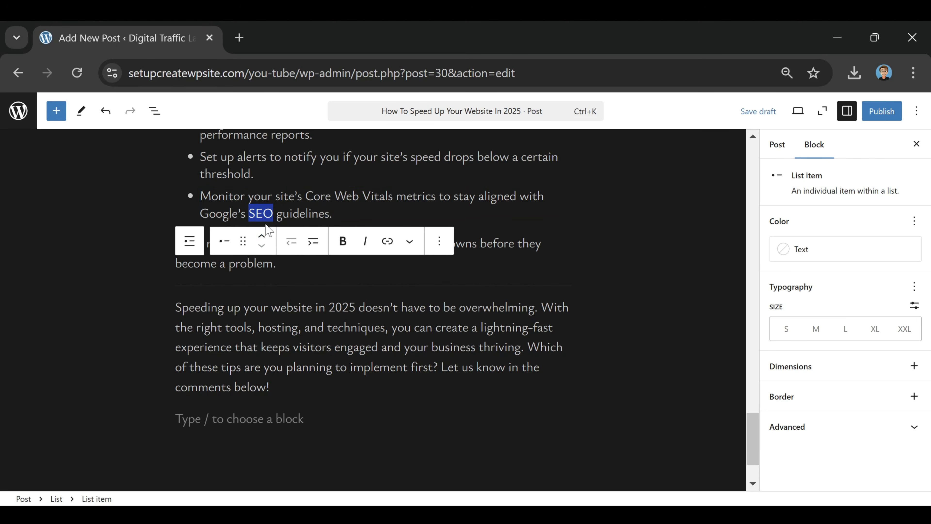
pyautogui.click(389, 245)
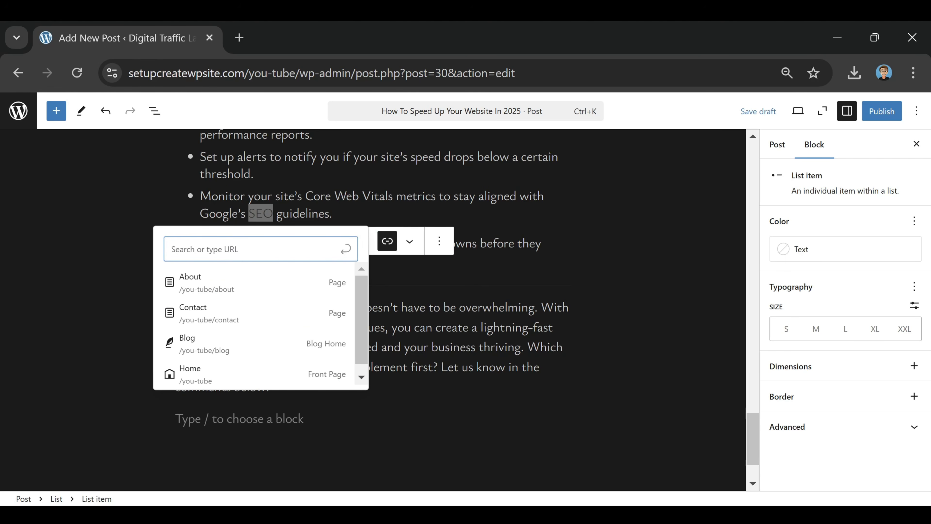
pyautogui.press('Escape')
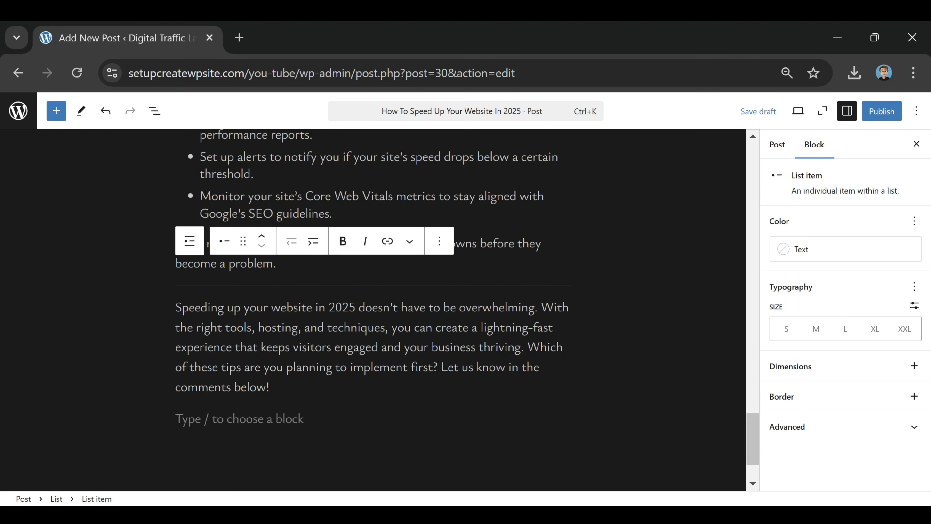
# Step: Try the Contrast and Accent 1 text colors on the closing paragraph and clear the color again
pyautogui.click(318, 308)
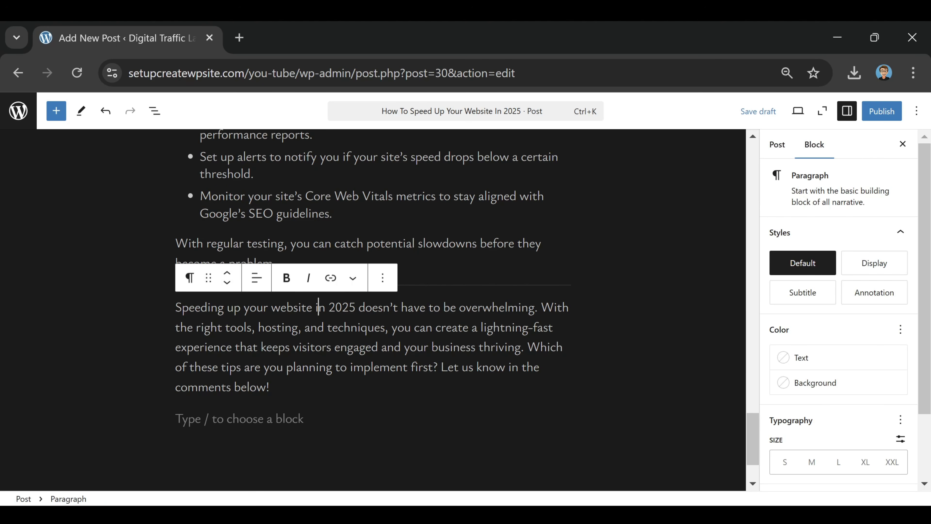
pyautogui.moveTo(175, 307); pyautogui.dragTo(313, 307)
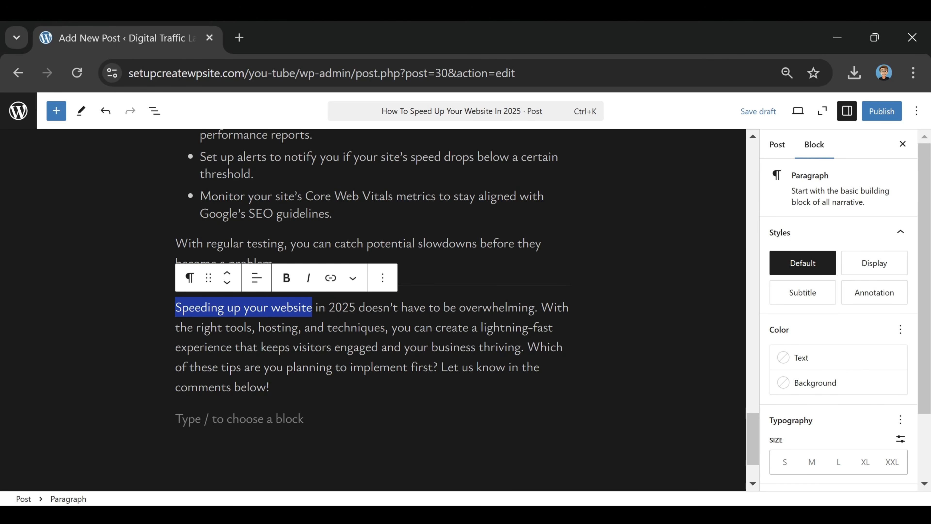
pyautogui.click(807, 360)
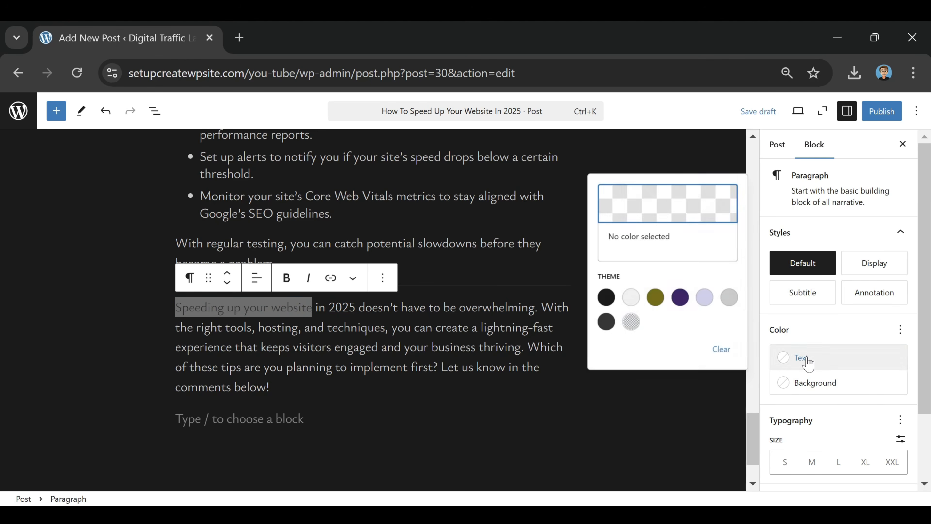
pyautogui.click(631, 297)
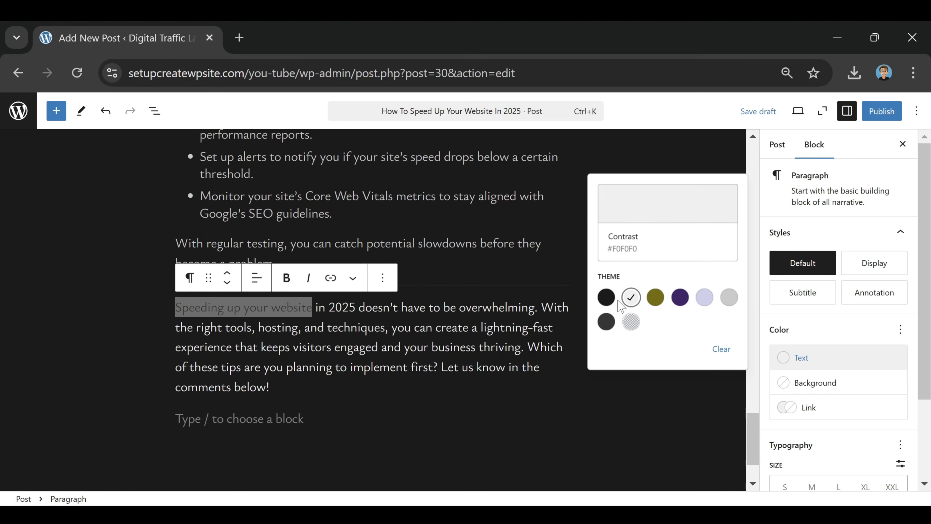
pyautogui.click(655, 298)
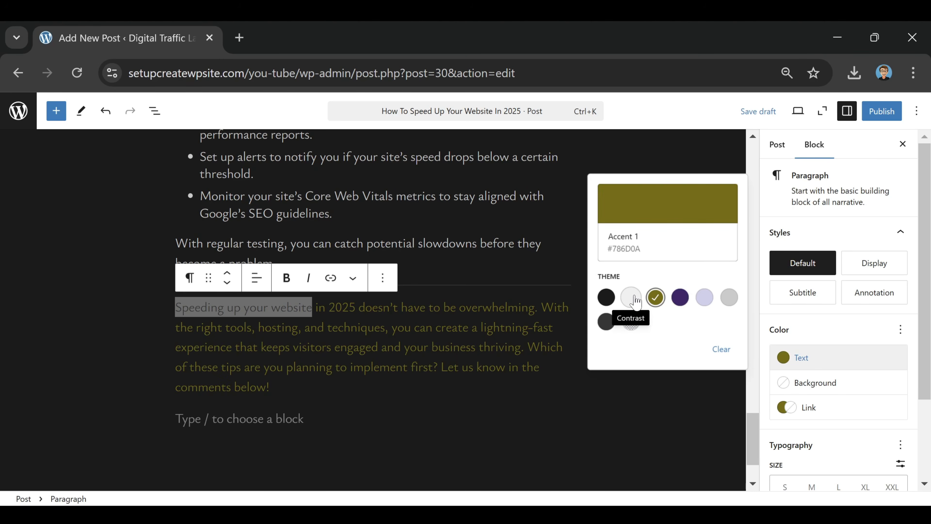
pyautogui.click(631, 297)
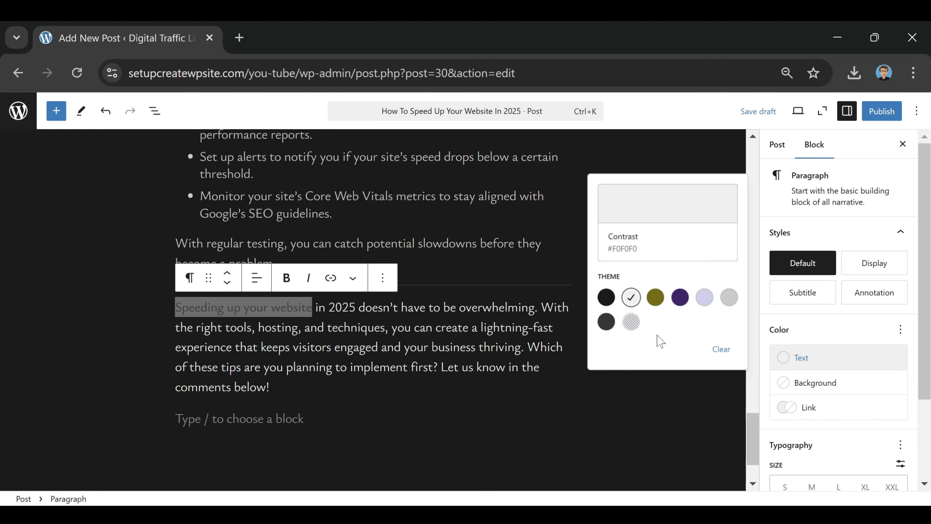
pyautogui.click(721, 349)
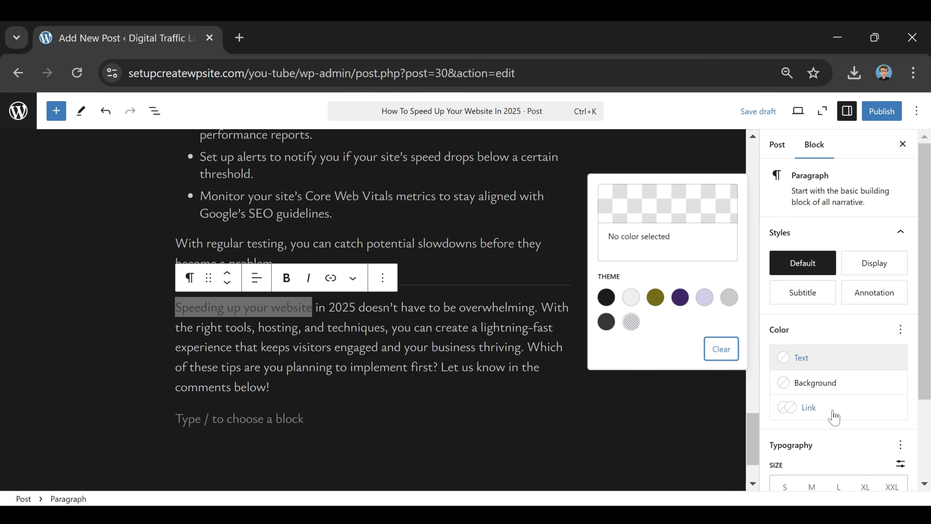
pyautogui.click(462, 367)
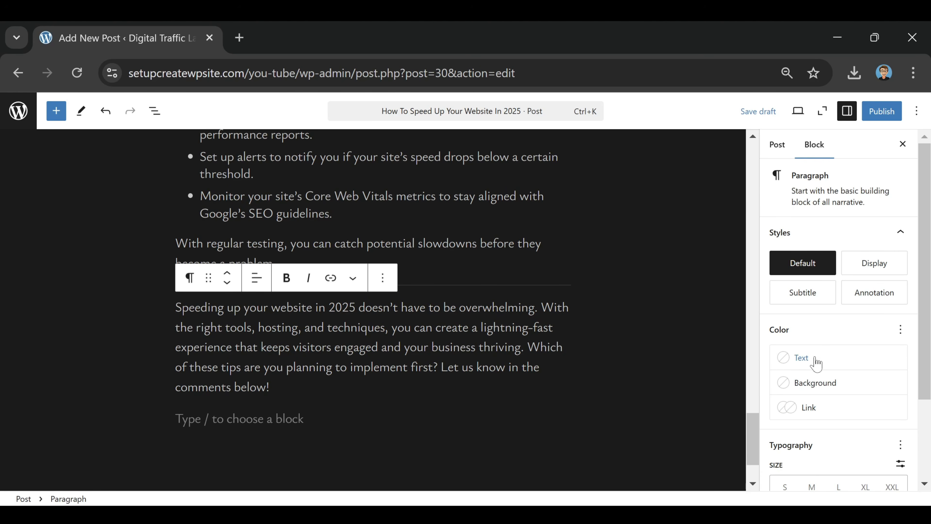
pyautogui.scroll(-3, 815, 363)
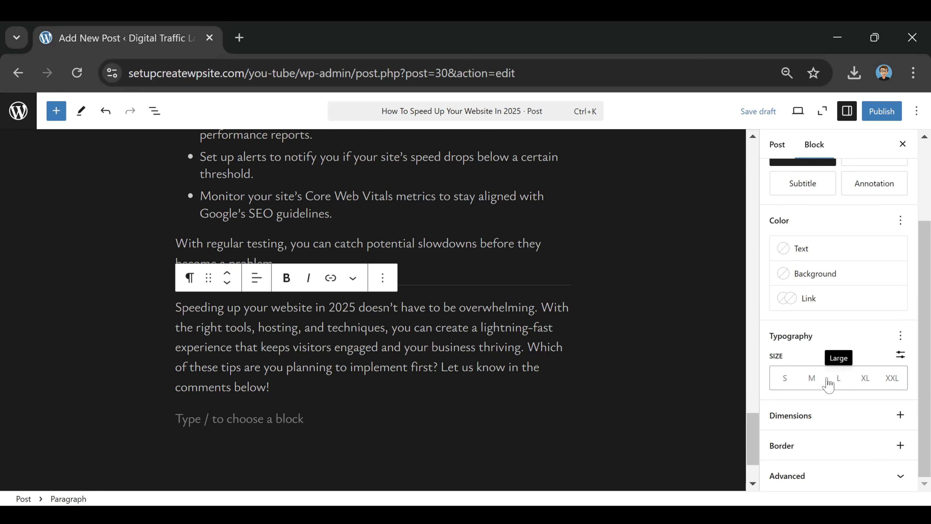
pyautogui.scroll(3, 828, 383)
# Step: Open the post settings and examine the link setting that customizes the last part of the post's URL
pyautogui.scroll(15, 440, 332)
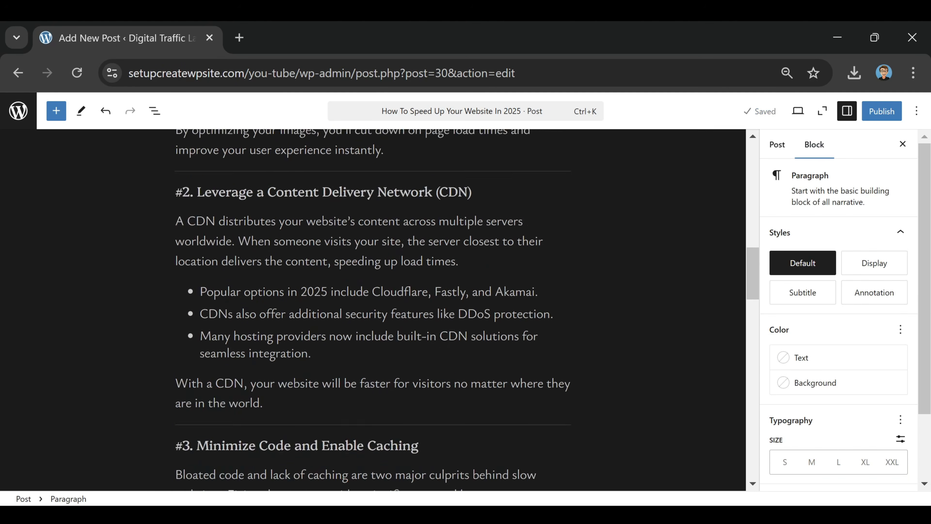
pyautogui.click(777, 145)
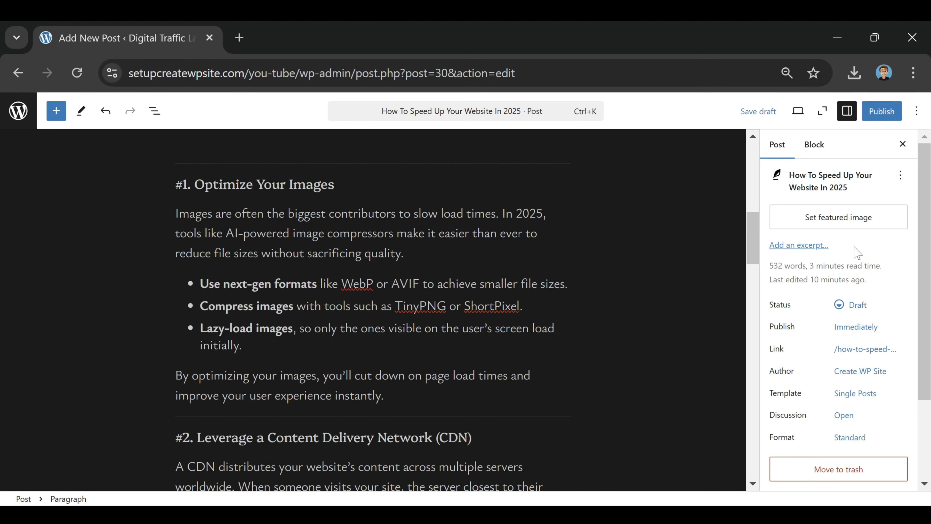
pyautogui.scroll(-2, 857, 252)
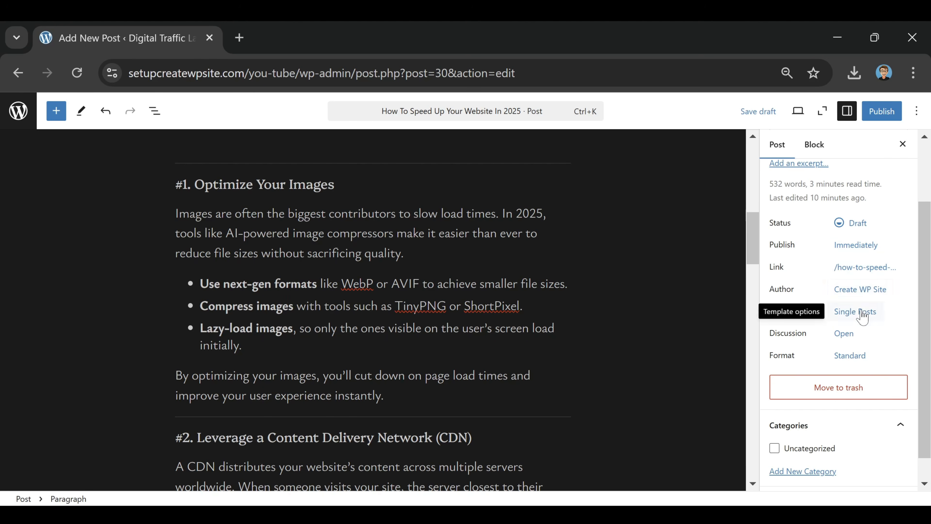
pyautogui.click(856, 281)
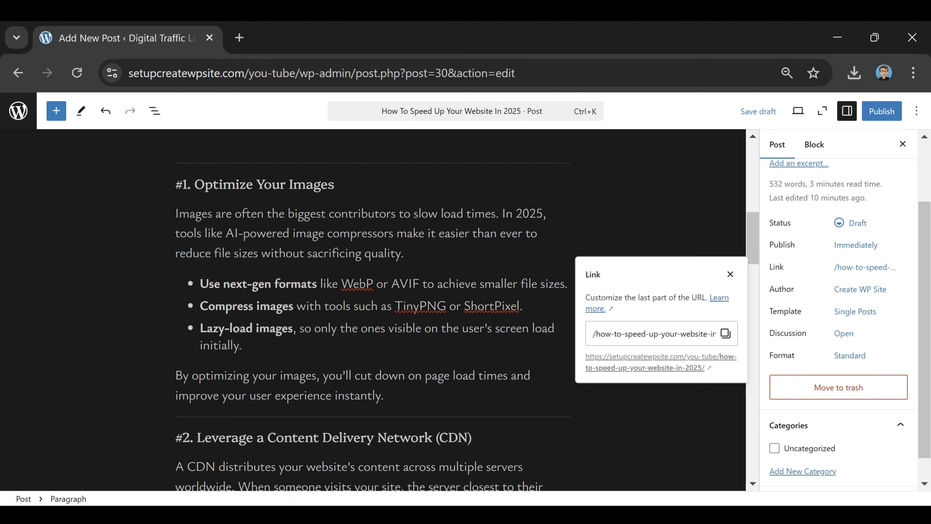
pyautogui.moveTo(632, 334); pyautogui.dragTo(763, 332)
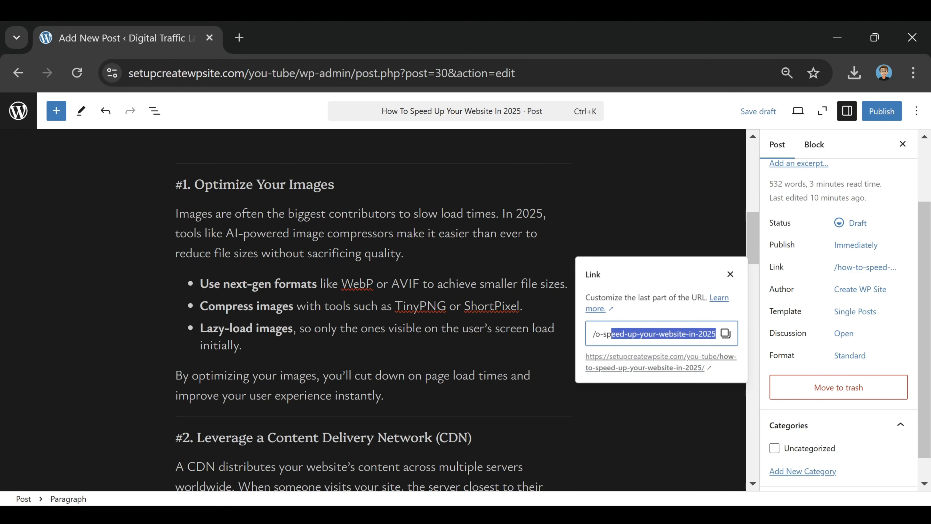
pyautogui.click(677, 334)
pyautogui.scroll(-2, 373, 310)
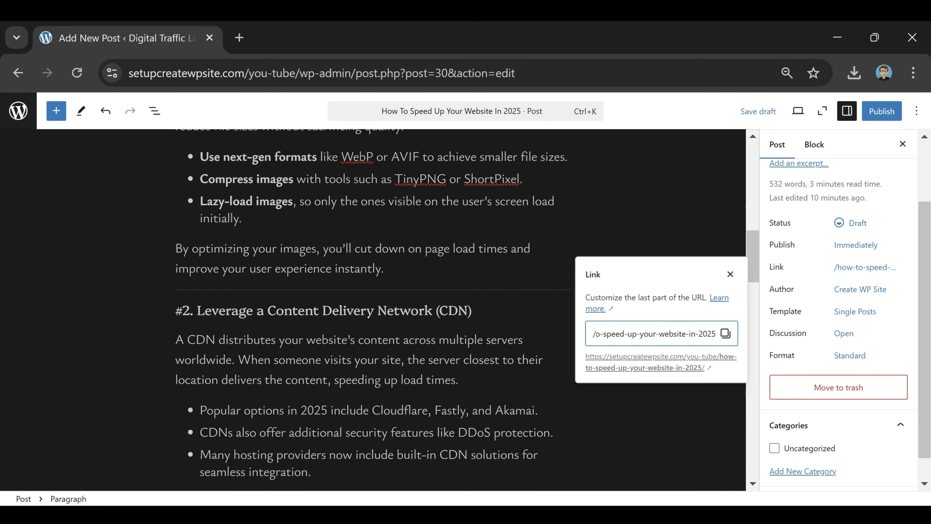
pyautogui.scroll(10, 373, 310)
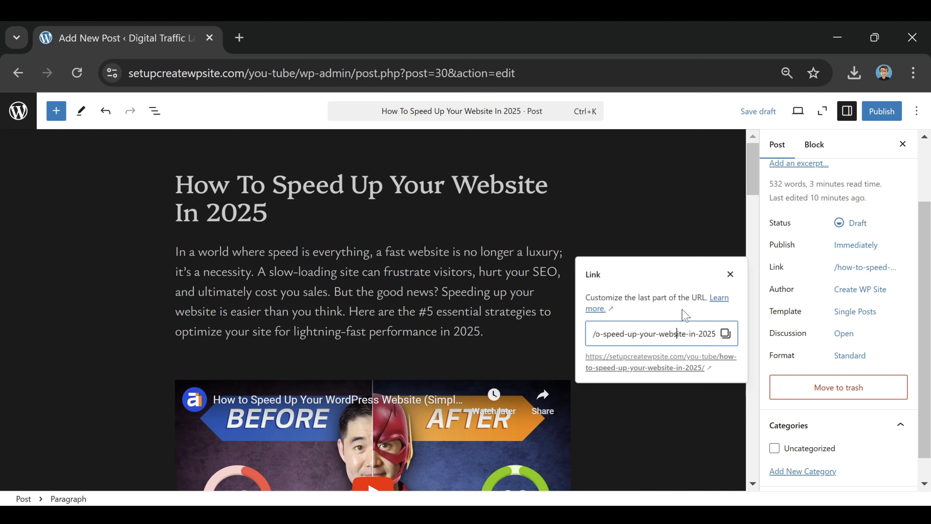
pyautogui.click(889, 166)
# Step: Add a new category named "SEO" to the post
pyautogui.scroll(-1, 843, 272)
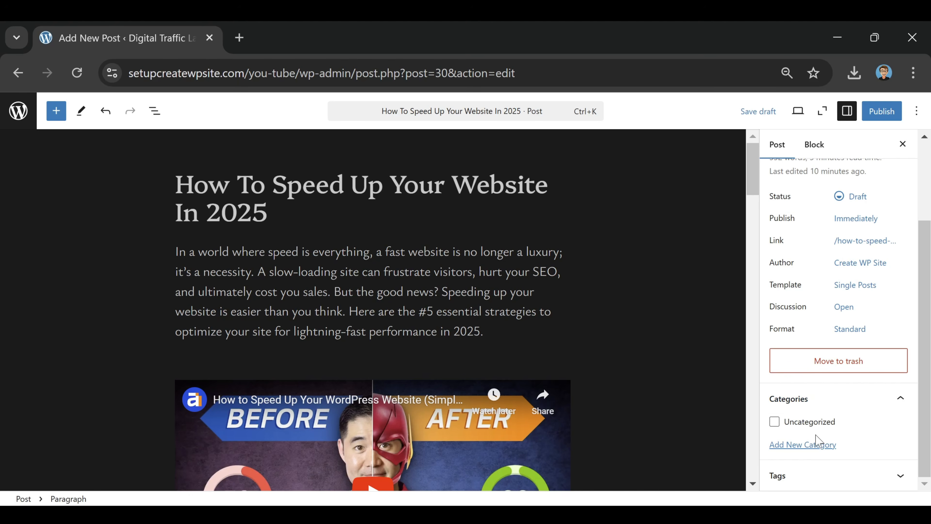
pyautogui.click(806, 445)
pyautogui.scroll(-3, 812, 396)
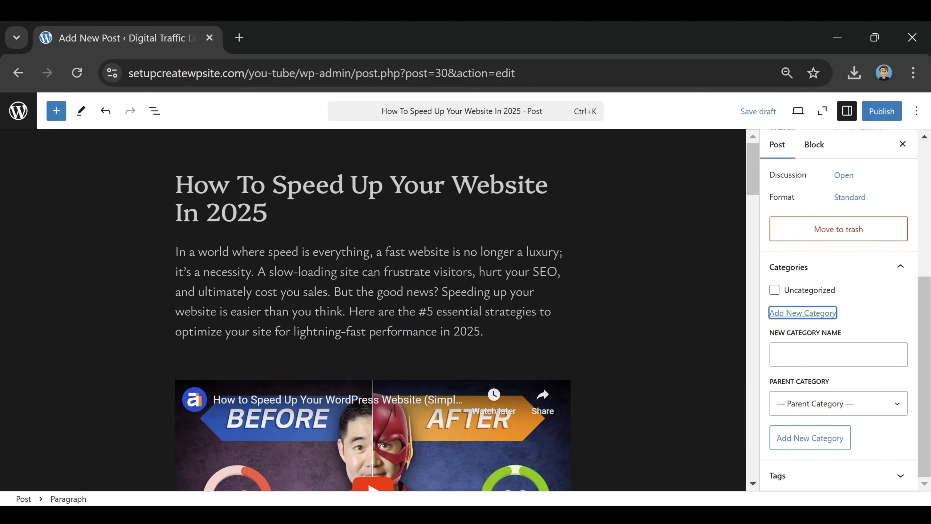
pyautogui.click(817, 354)
pyautogui.write('SEO')
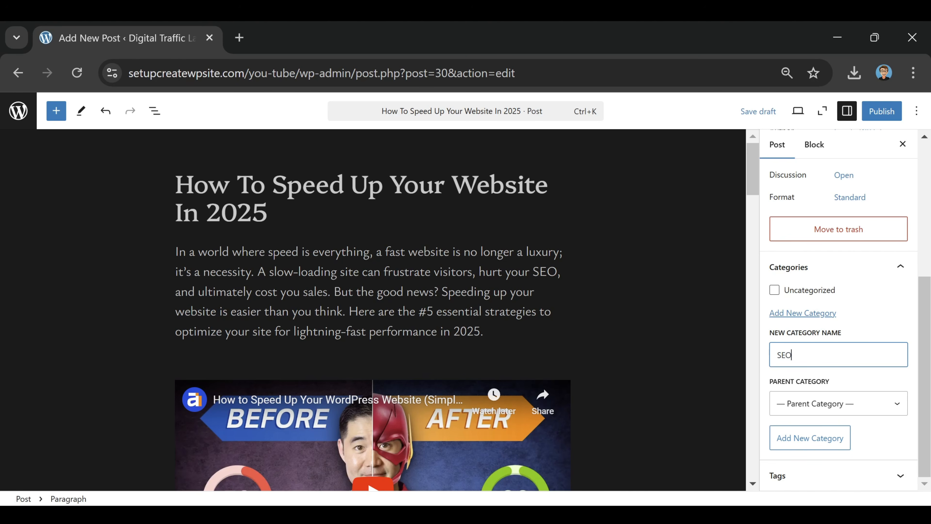
pyautogui.click(853, 418)
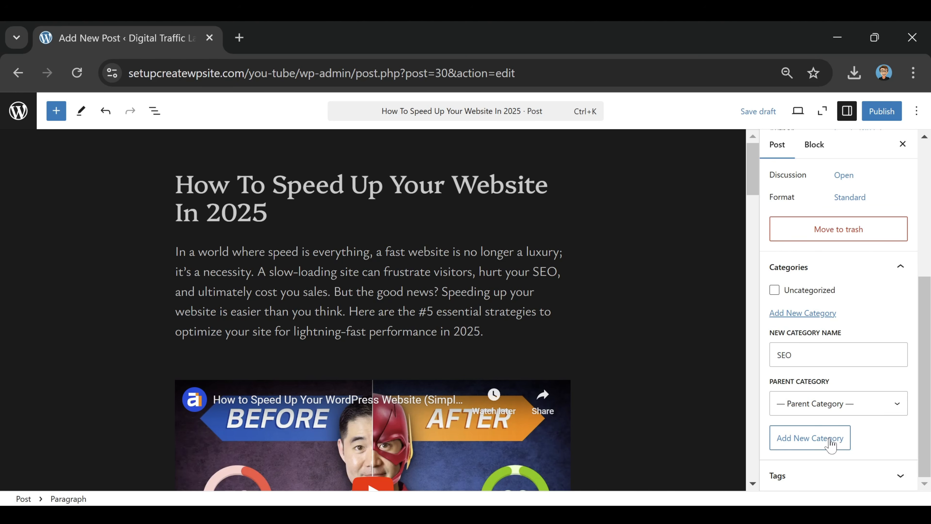
pyautogui.click(831, 443)
# Step: Add another new category named "Website Speed" to the post, without a parent category
pyautogui.write('Website Speed')
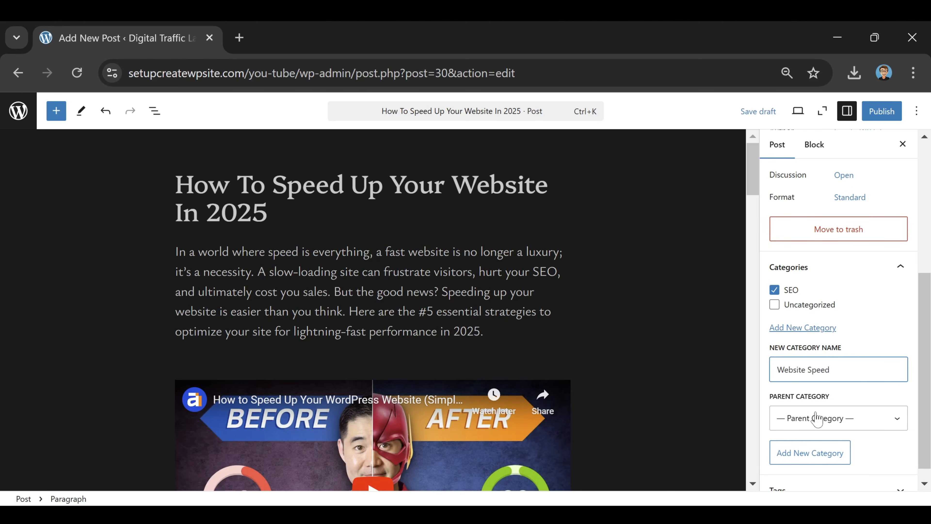
pyautogui.click(829, 417)
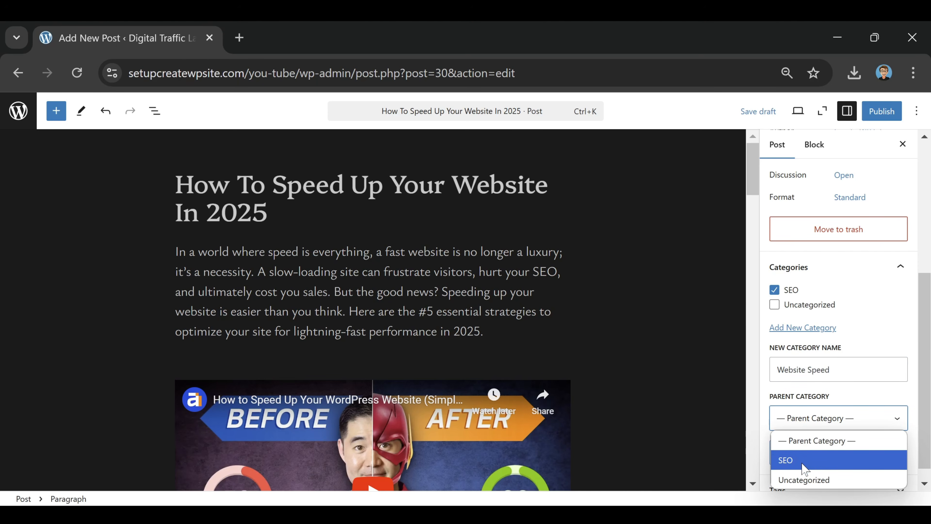
pyautogui.click(843, 439)
pyautogui.click(812, 455)
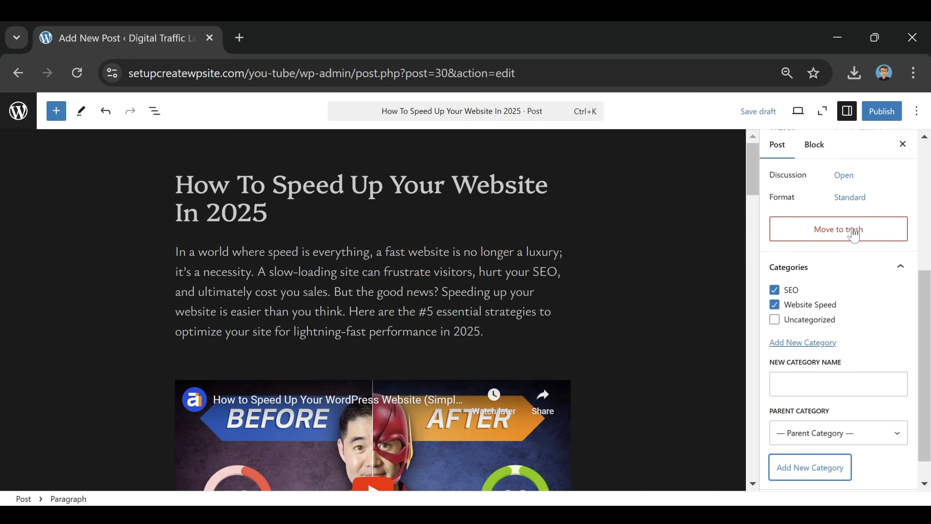
pyautogui.scroll(-1, 864, 346)
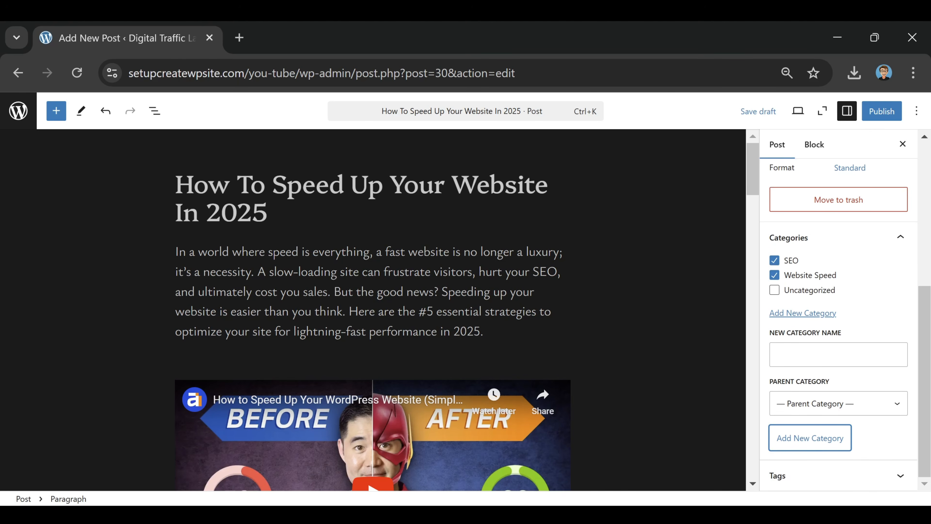
# Step: Add the tag "ways to speed up website" to the post
pyautogui.click(847, 483)
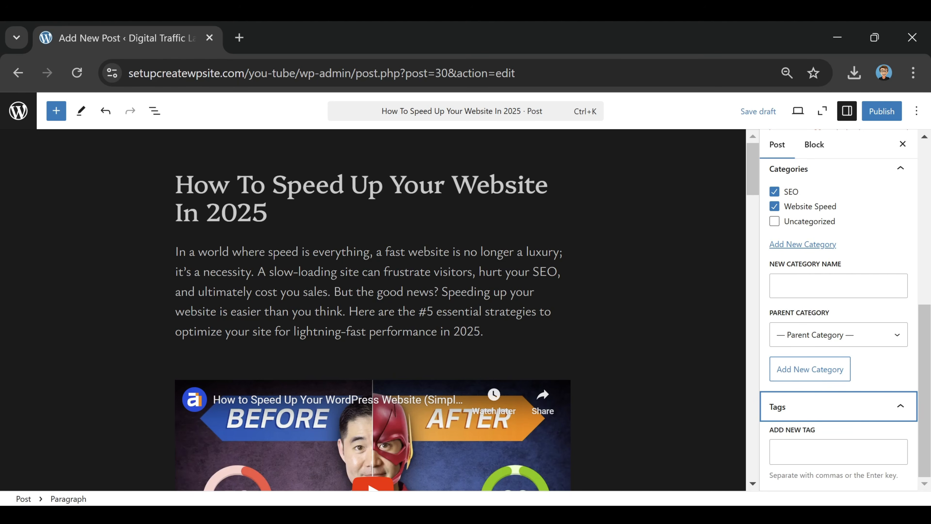
pyautogui.press('Tab')
pyautogui.write('ways to speed up website')
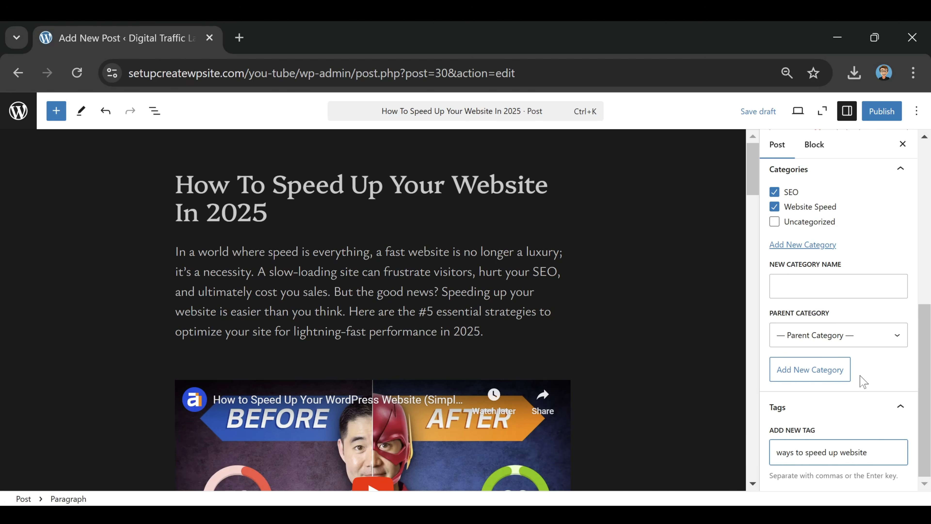
pyautogui.press('Return')
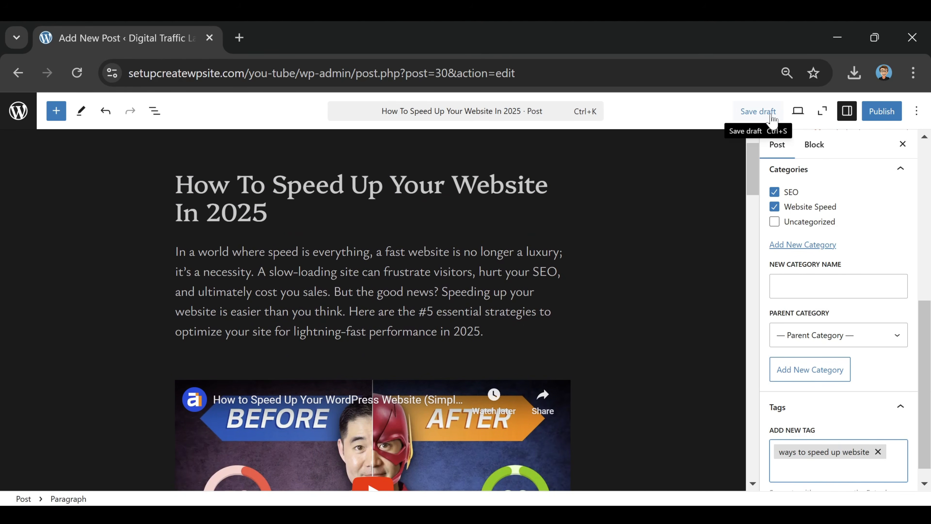
# Step: Save the post as a draft and publish it publicly with immediate effect
pyautogui.click(767, 114)
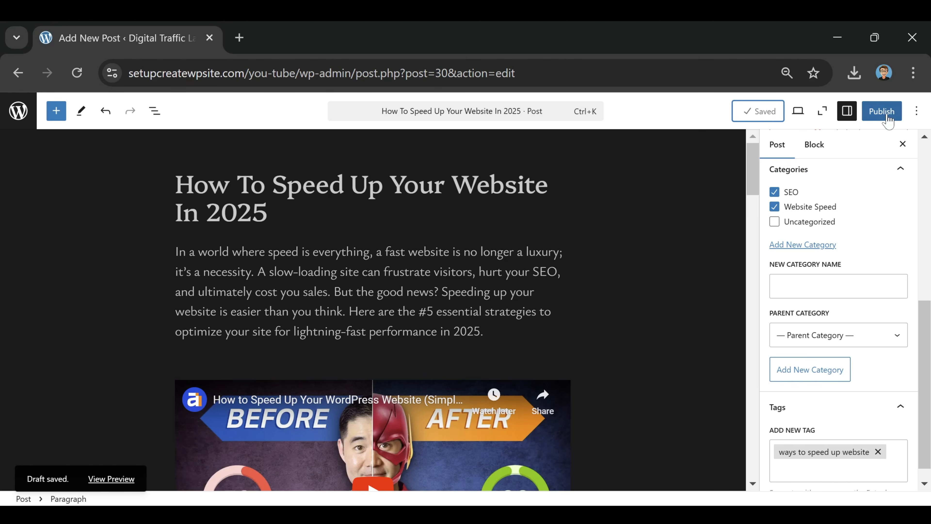
pyautogui.click(884, 119)
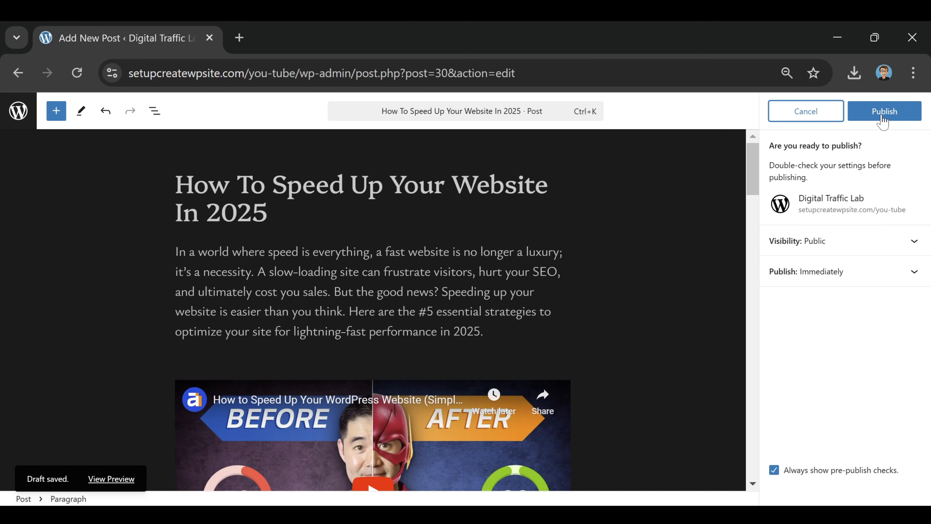
pyautogui.click(882, 121)
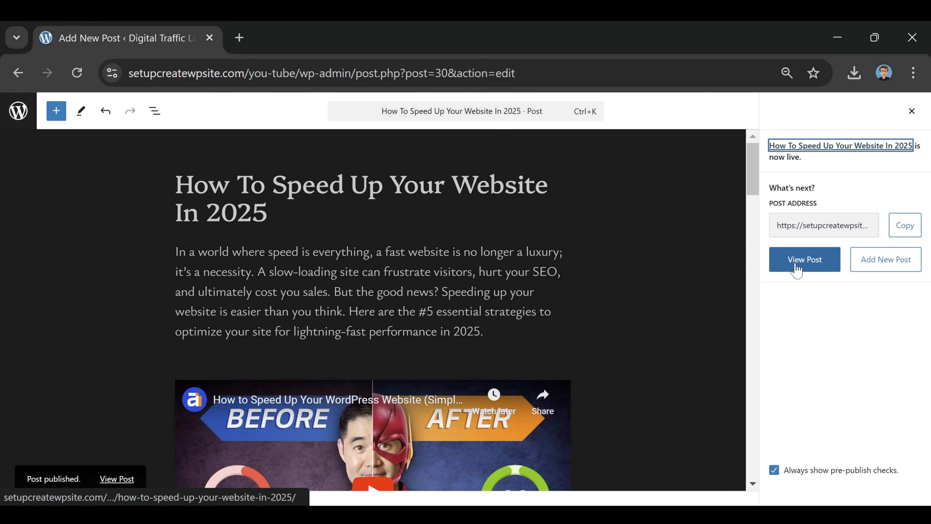
# Step: View the published post on the live site and examine its text, embedded video and images
pyautogui.click(796, 265)
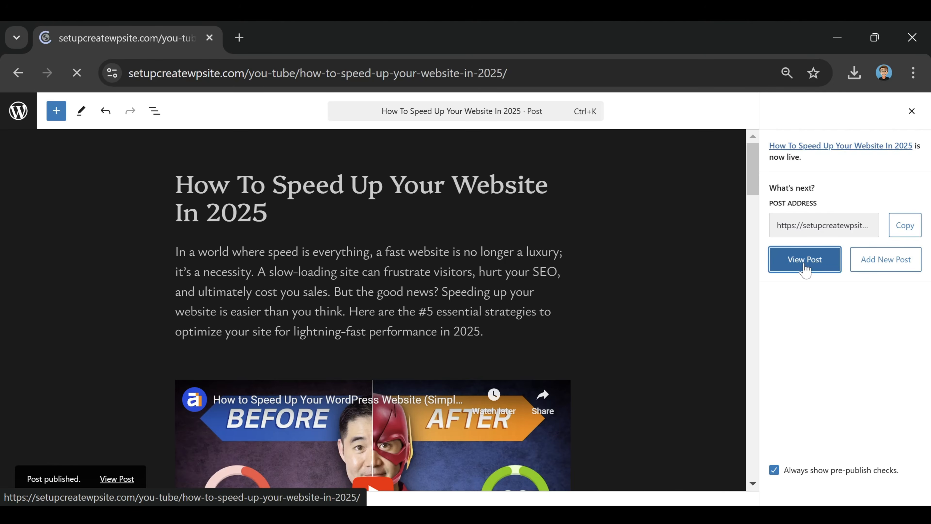
pyautogui.scroll(-10, 564, 326)
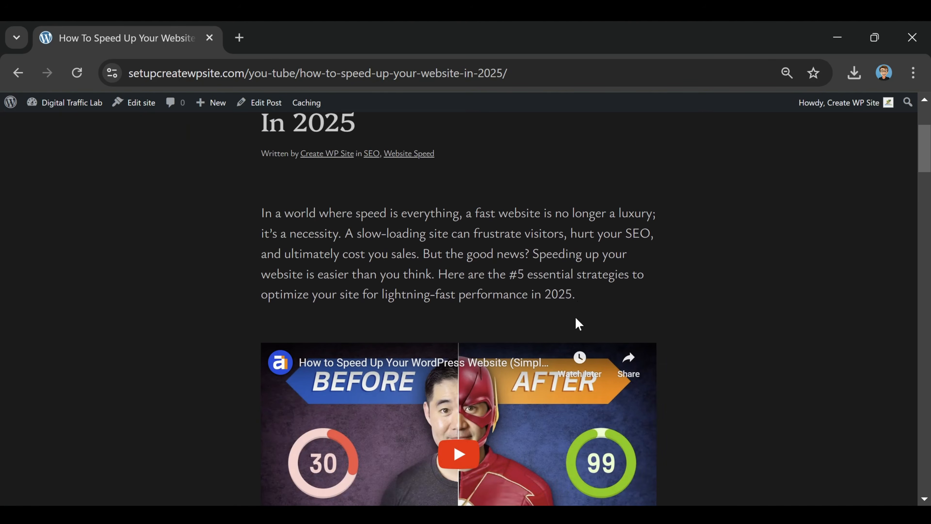
pyautogui.scroll(4, 611, 278)
pyautogui.scroll(-5, 615, 278)
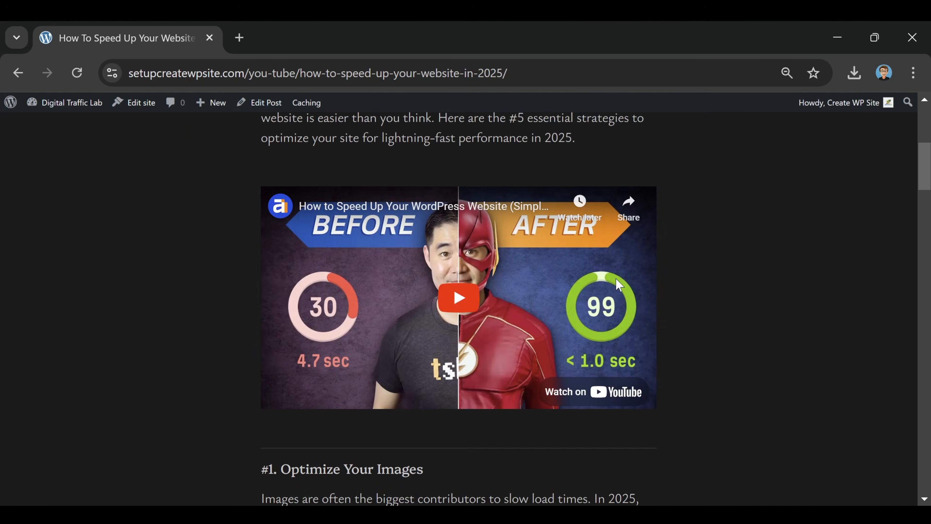
pyautogui.scroll(-20, 588, 252)
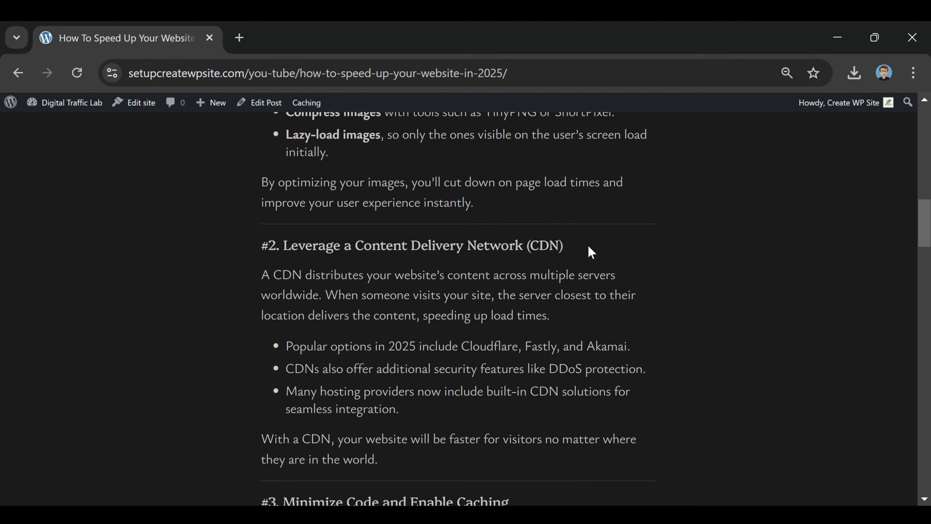
pyautogui.scroll(-12, 591, 253)
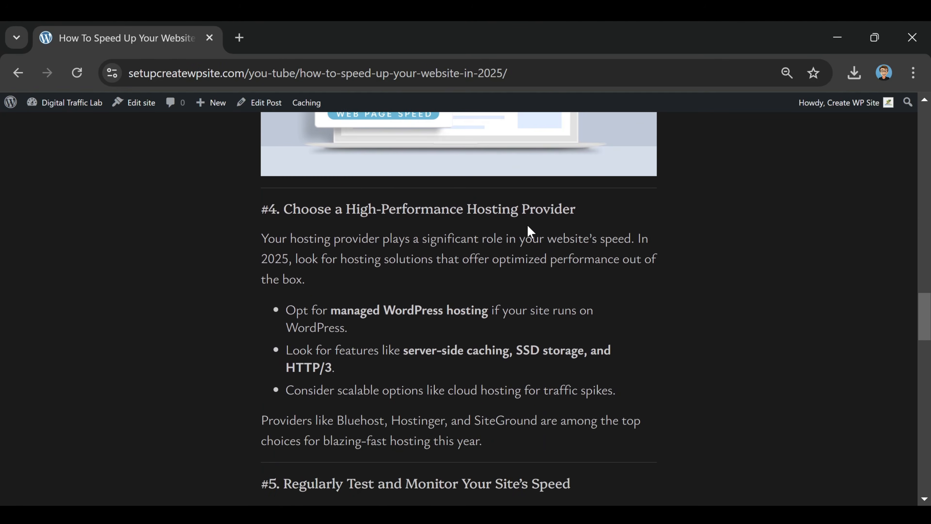
pyautogui.scroll(20, 528, 228)
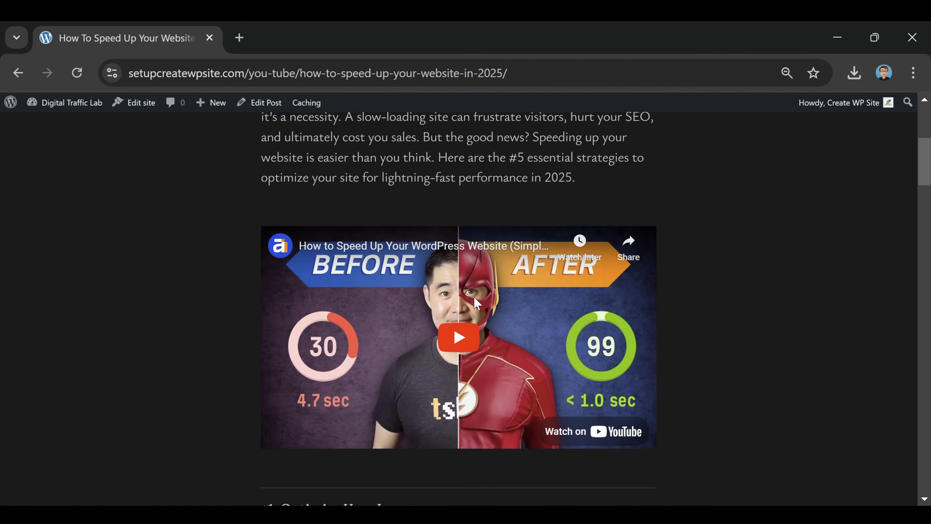
pyautogui.scroll(-2, 463, 372)
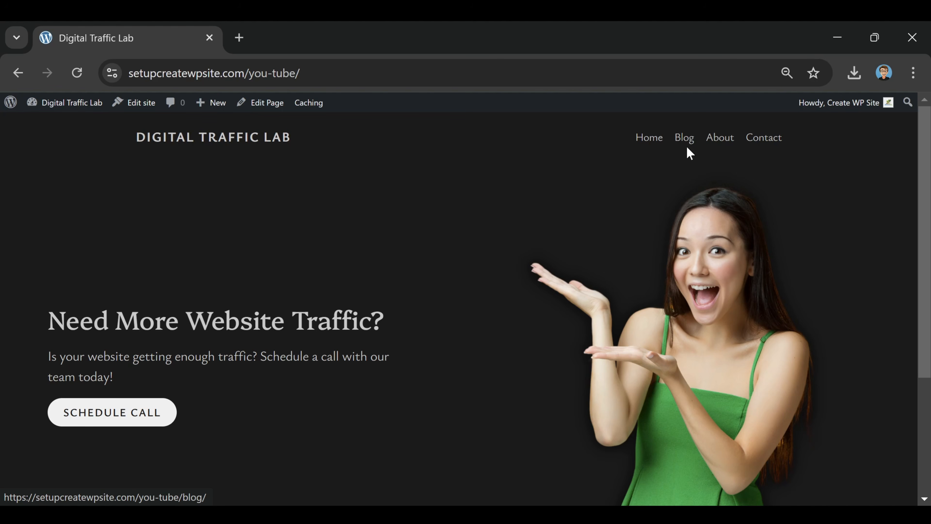
# Step: Open the site's Blog page and check how the new post is displayed there, from featured image through its sections
pyautogui.click(679, 147)
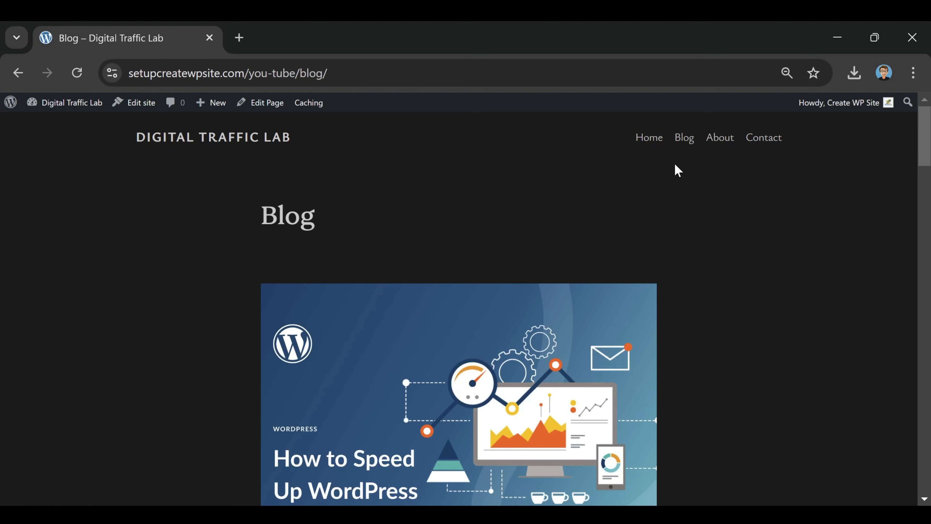
pyautogui.scroll(-5, 599, 210)
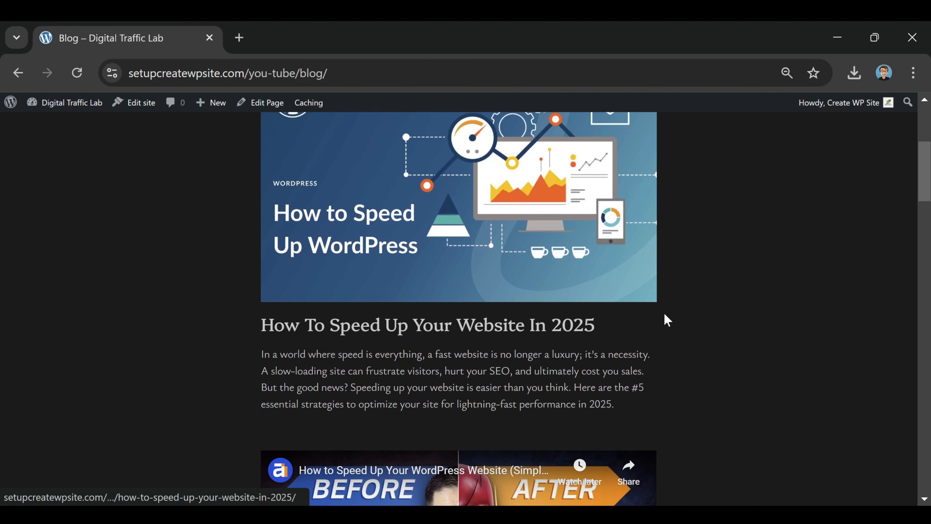
pyautogui.scroll(4, 719, 264)
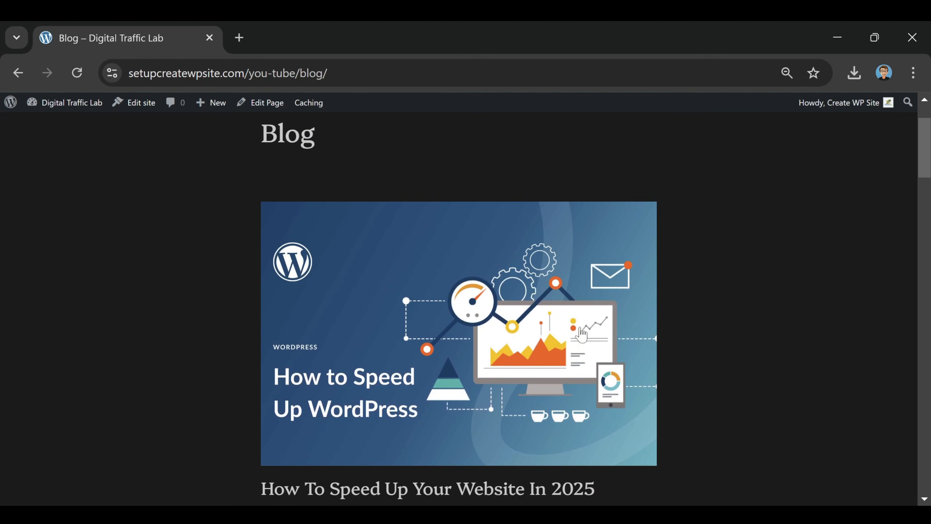
pyautogui.scroll(-2, 313, 175)
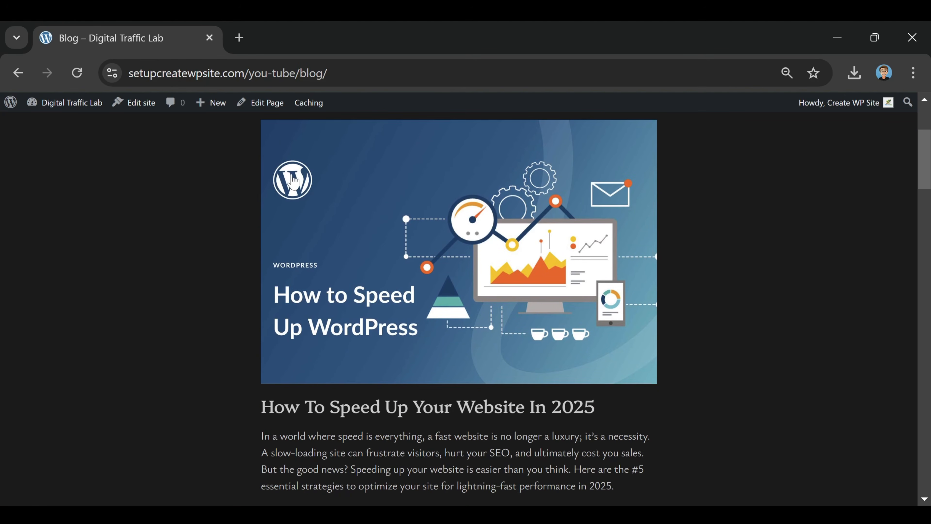
pyautogui.scroll(-4, 588, 227)
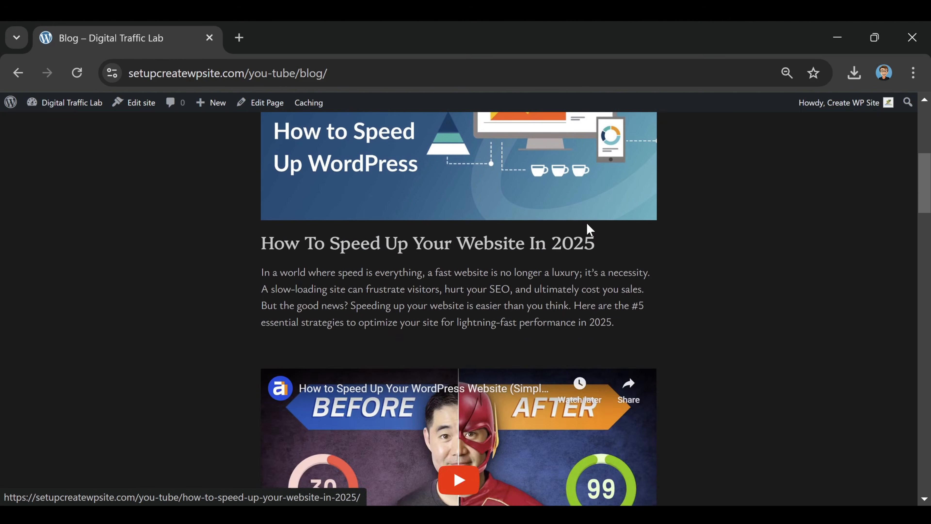
pyautogui.scroll(-2, 588, 225)
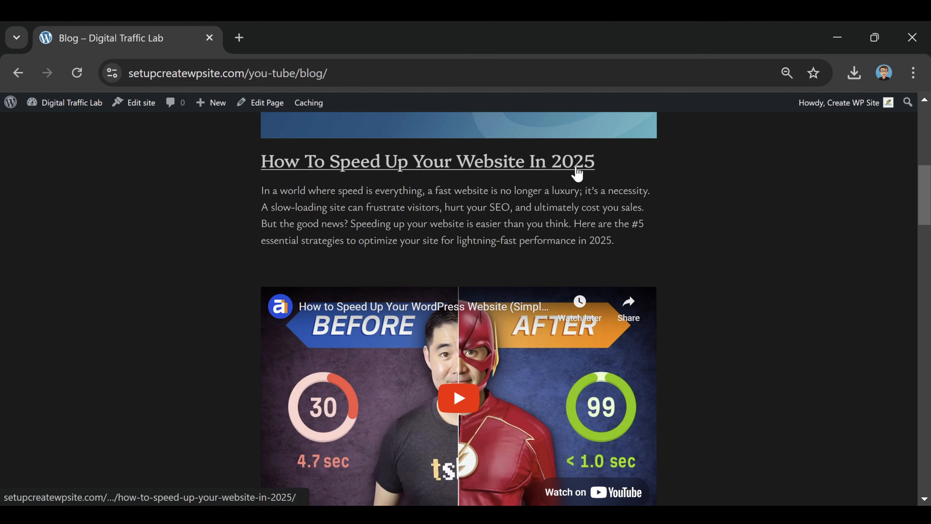
pyautogui.scroll(-8, 514, 258)
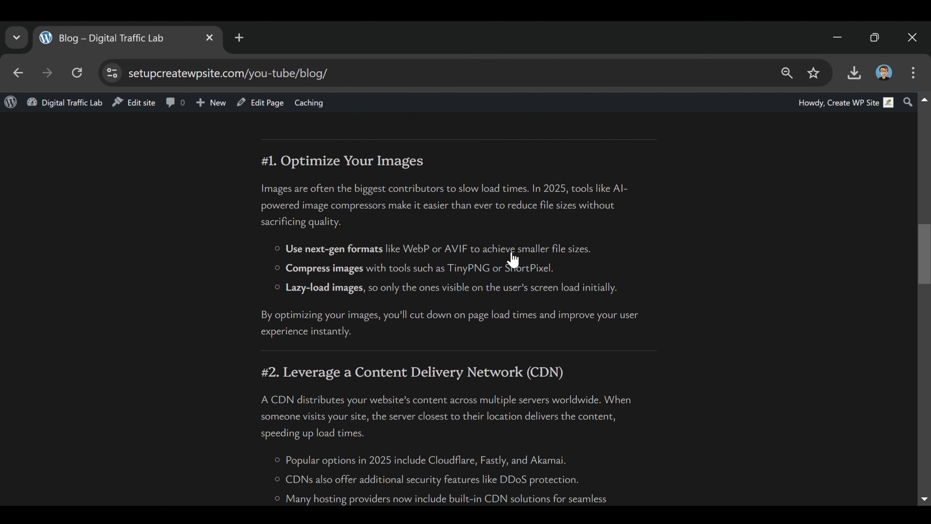
pyautogui.scroll(-14, 512, 259)
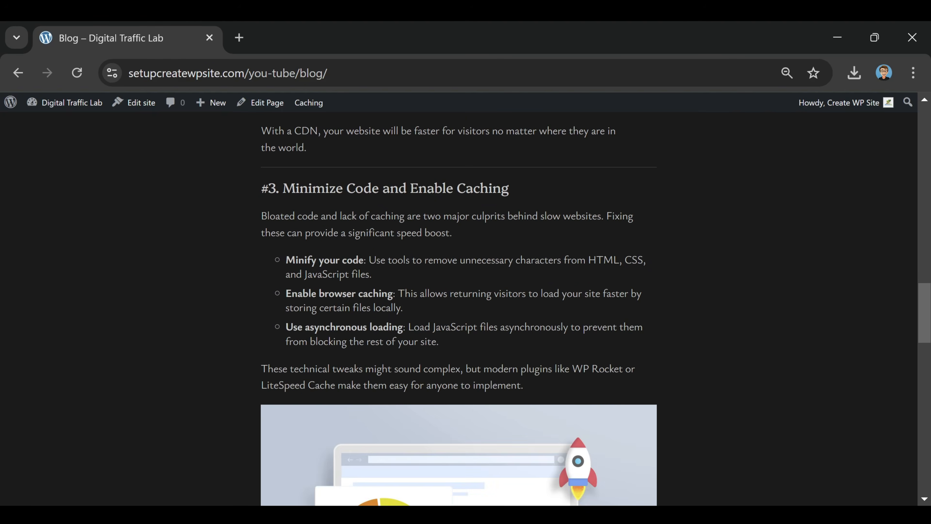
pyautogui.scroll(-6, 494, 274)
pyautogui.scroll(20, 380, 405)
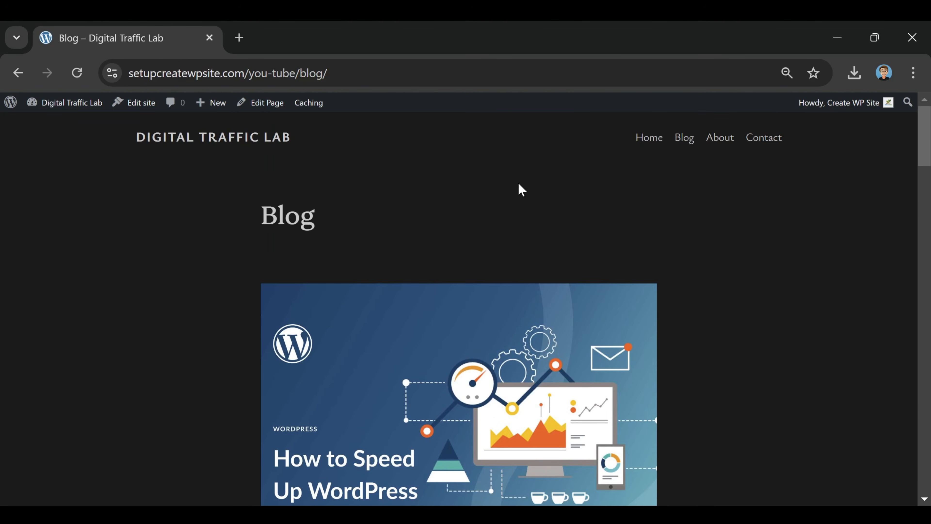
# Step: Open the site's About page and look through its content
pyautogui.click(729, 140)
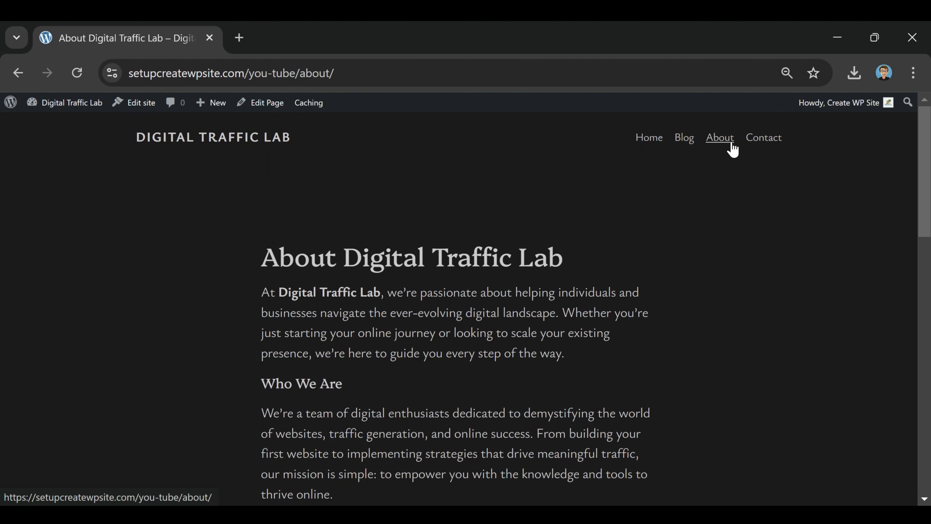
pyautogui.scroll(-18, 429, 264)
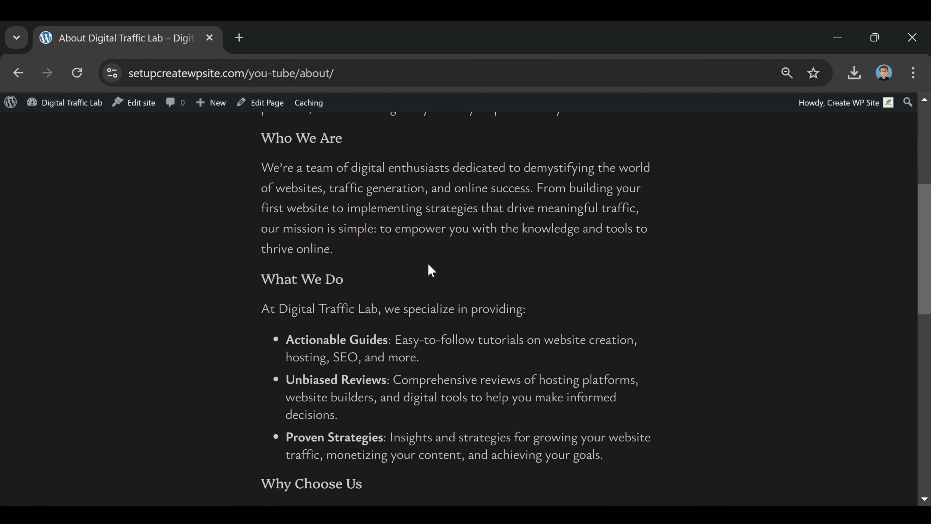
pyautogui.scroll(10, 432, 256)
pyautogui.scroll(6, 457, 280)
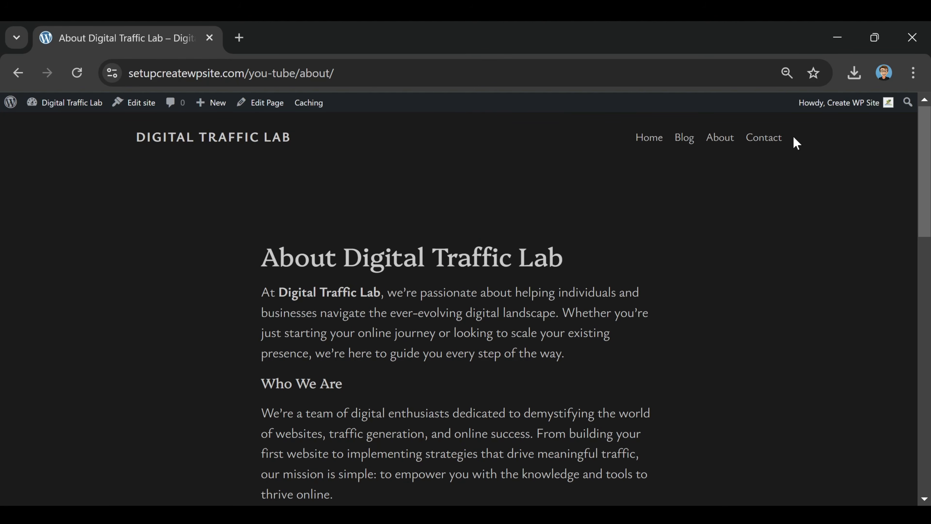
# Step: Open the Contact page for editing and paste the prepared contact text into its empty body
pyautogui.click(775, 141)
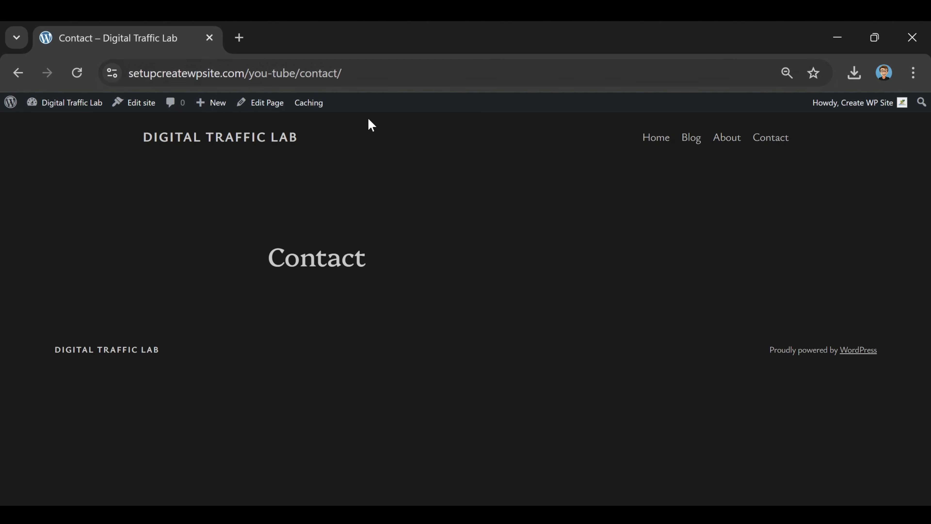
pyautogui.click(265, 107)
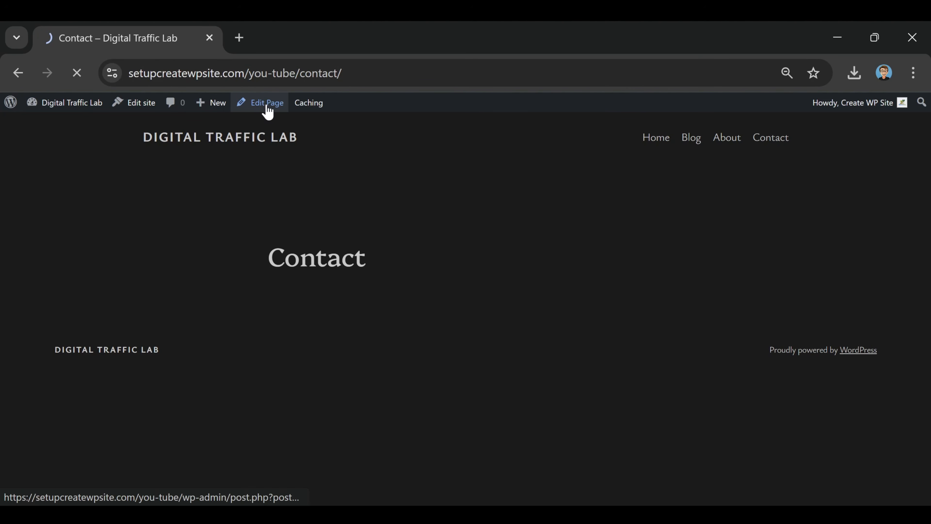
pyautogui.click(283, 245)
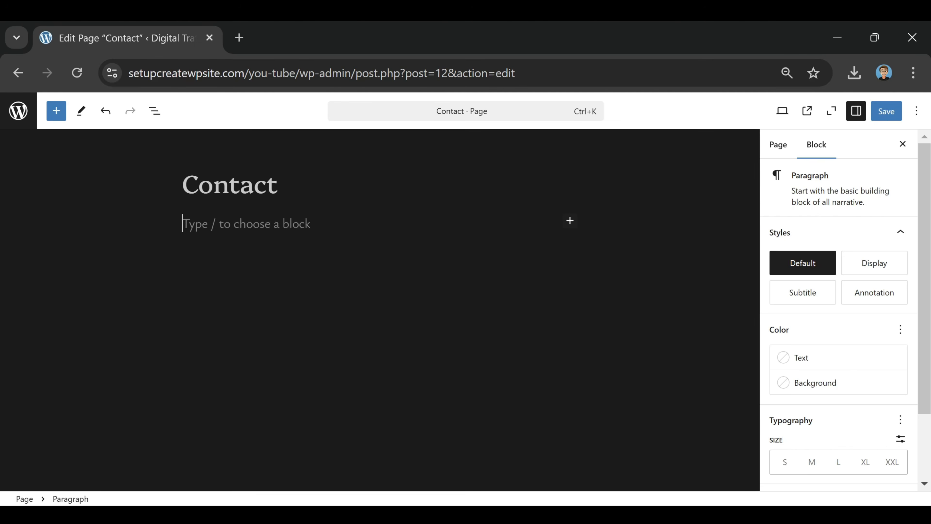
pyautogui.hotkey('ctrl', 'v')
pyautogui.scroll(5, 393, 380)
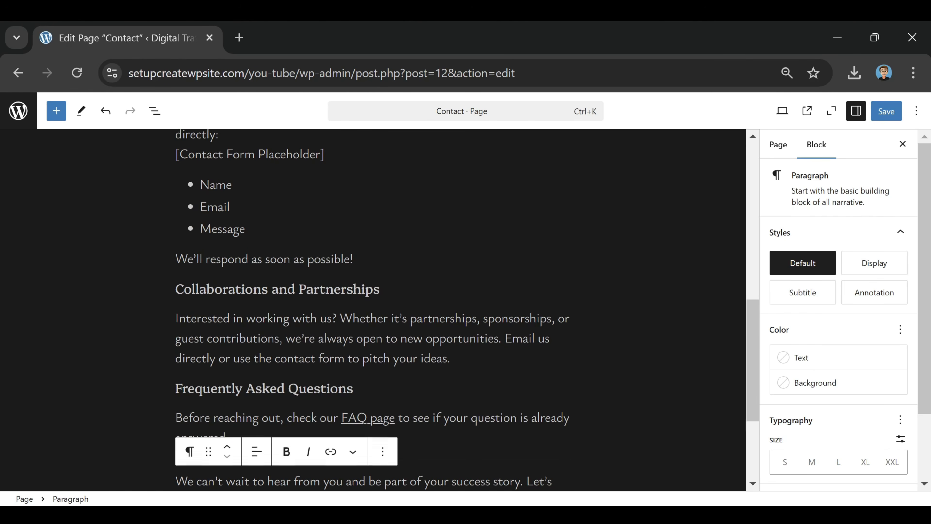
pyautogui.scroll(10, 478, 285)
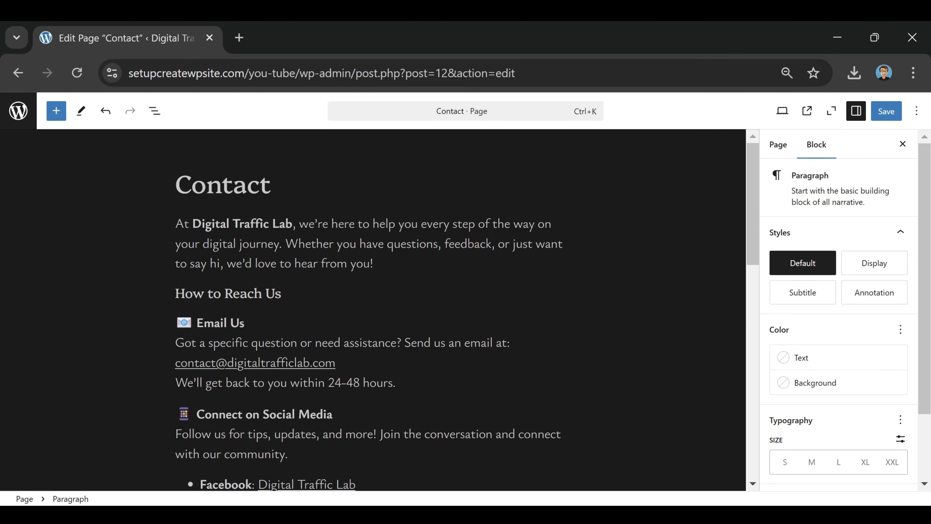
# Step: Review the pasted sections of the Contact page and save the page
pyautogui.scroll(-2, 478, 292)
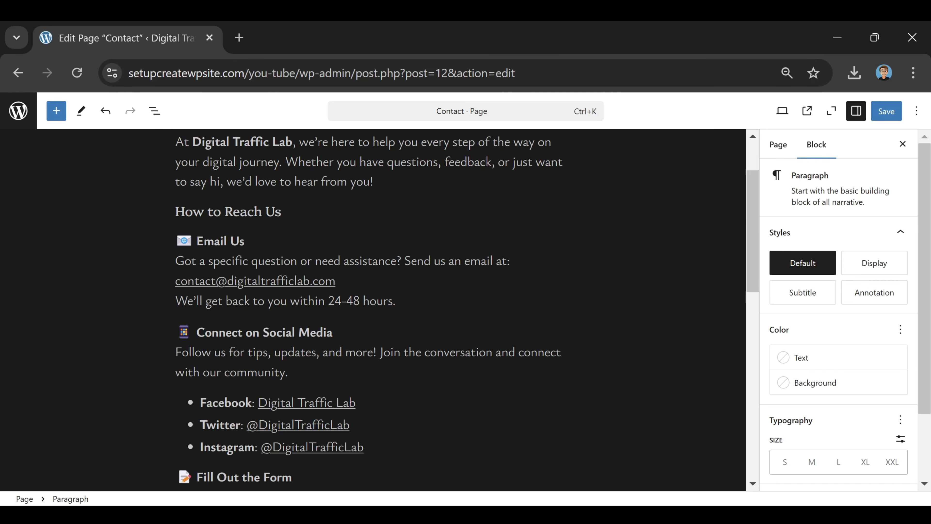
pyautogui.scroll(-4, 391, 310)
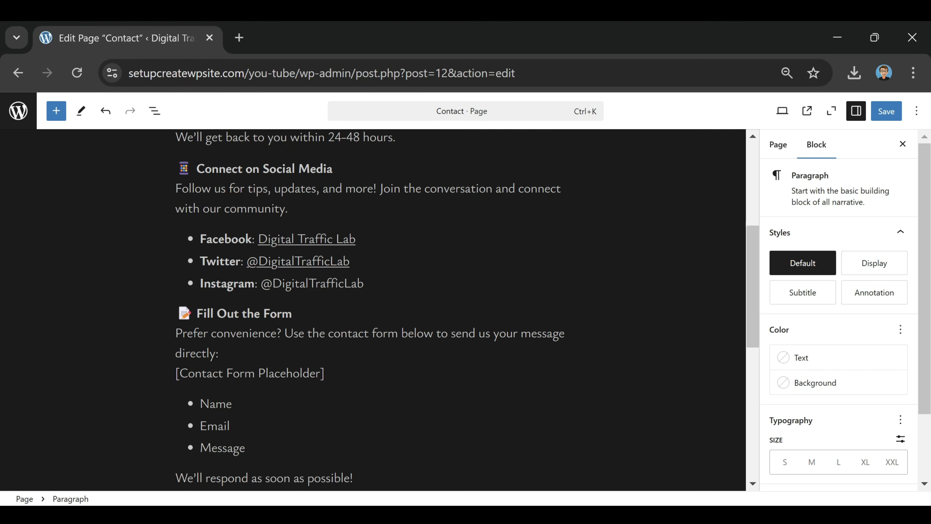
pyautogui.scroll(-4, 392, 310)
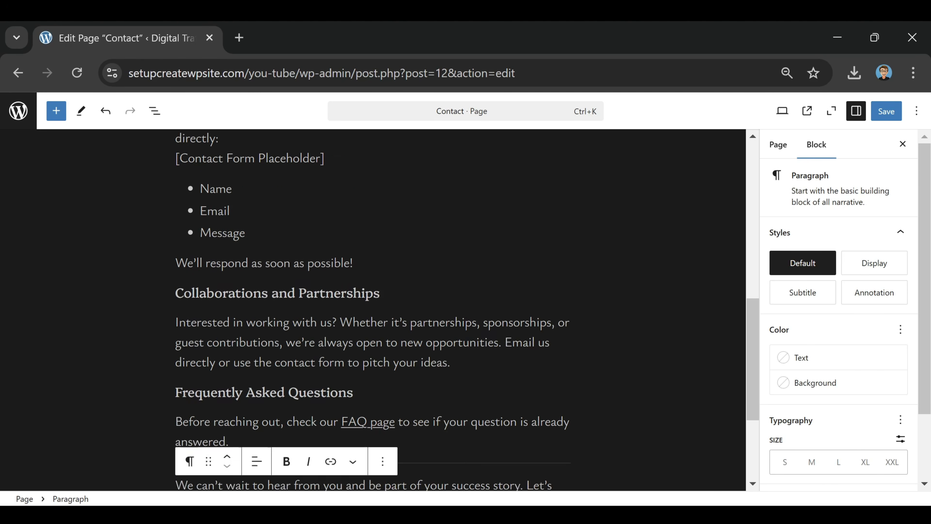
pyautogui.scroll(-3, 391, 310)
pyautogui.scroll(10, 497, 426)
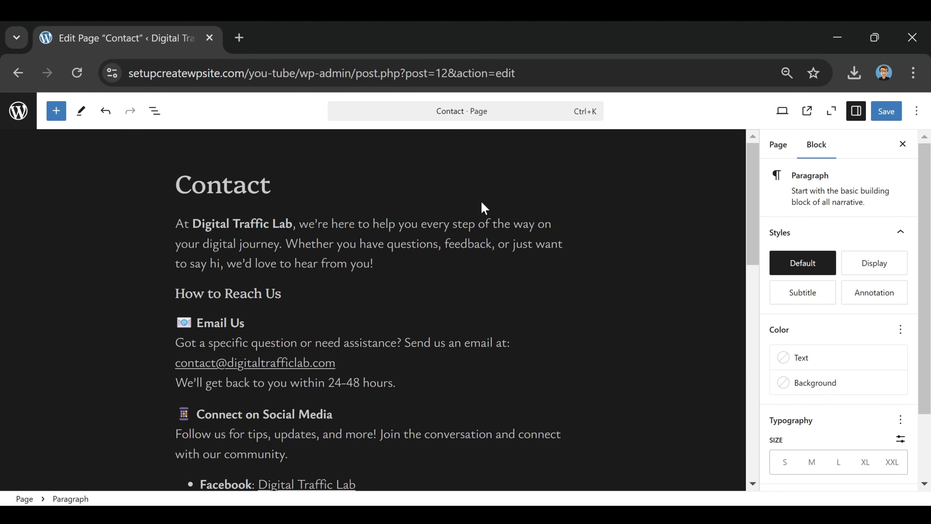
pyautogui.click(893, 120)
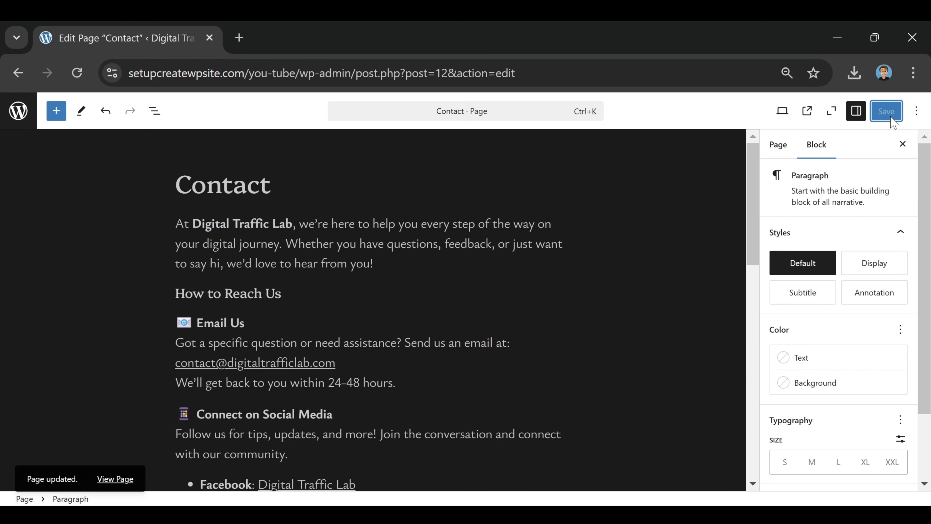
# Step: View the live Contact page and check its sections, from the email and social media details to the frequently asked questions
pyautogui.click(115, 478)
pyautogui.scroll(-5, 620, 233)
pyautogui.scroll(-8, 619, 234)
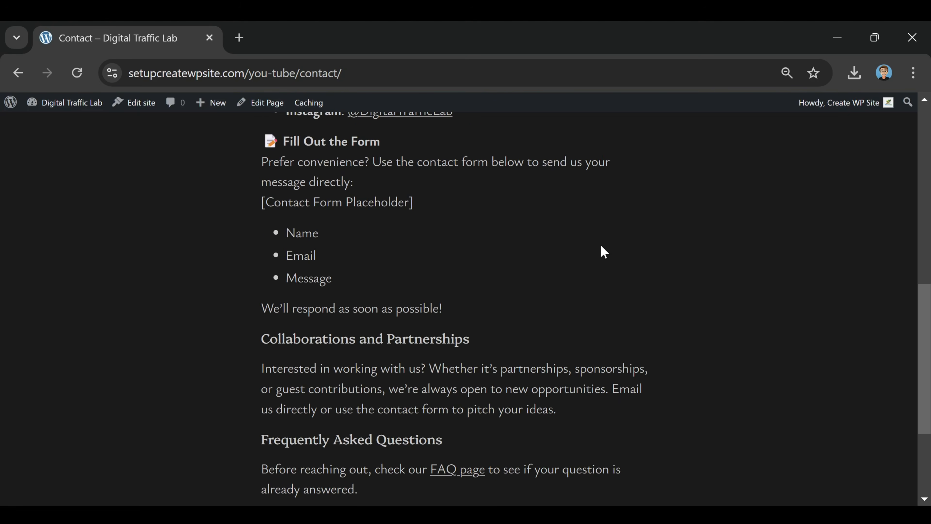
pyautogui.scroll(10, 550, 281)
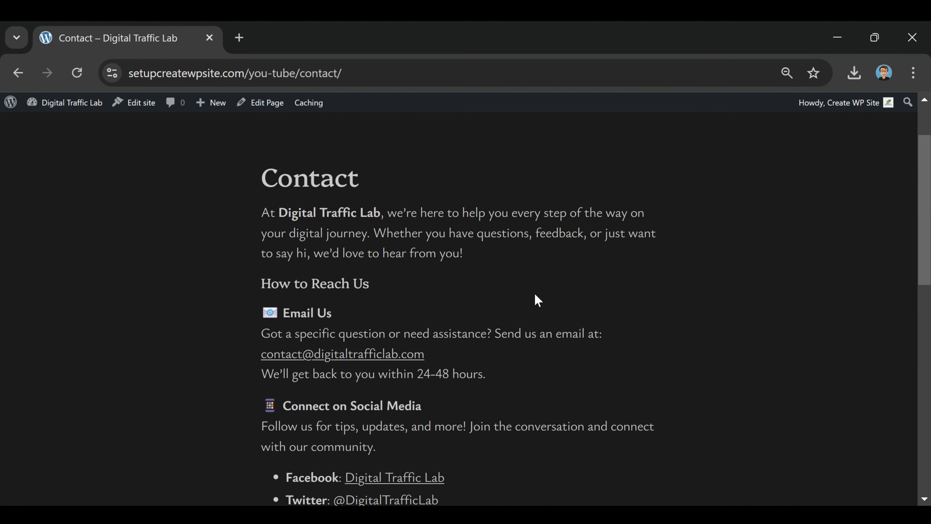
pyautogui.scroll(-2, 536, 291)
pyautogui.scroll(-4, 390, 212)
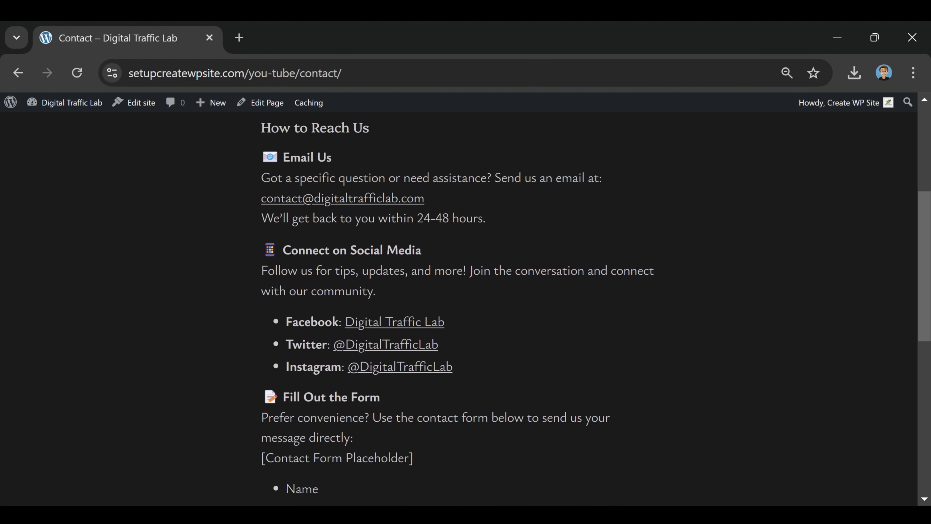
pyautogui.scroll(-3, 528, 275)
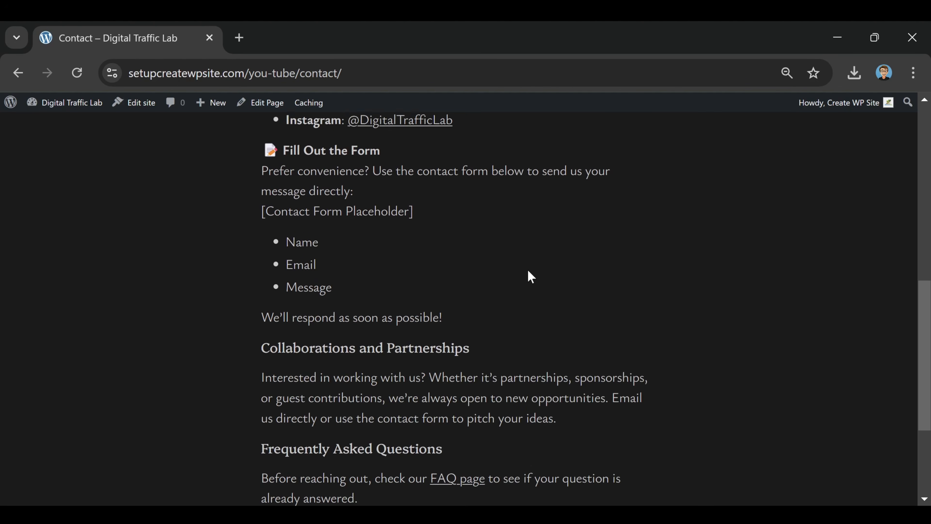
pyautogui.scroll(9, 522, 277)
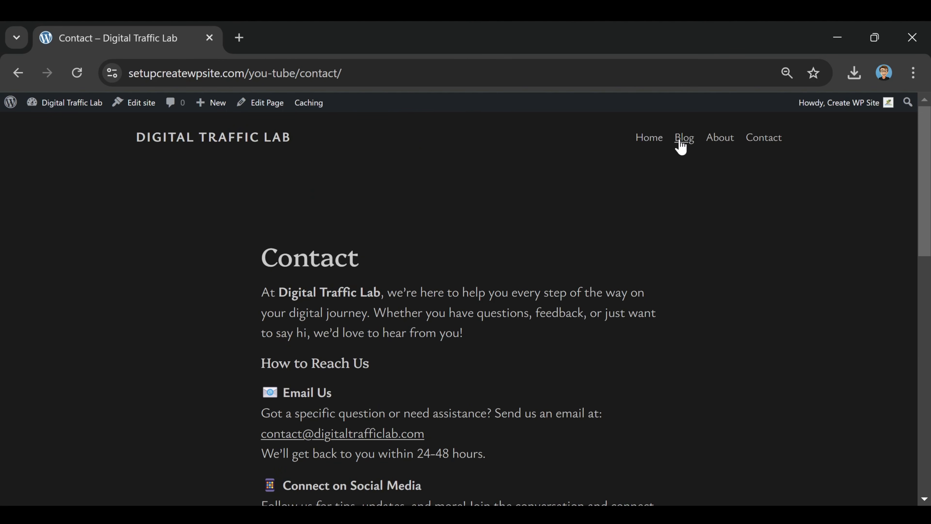
# Step: Open the site's Home page and its Blog page to check that both display properly
pyautogui.click(648, 141)
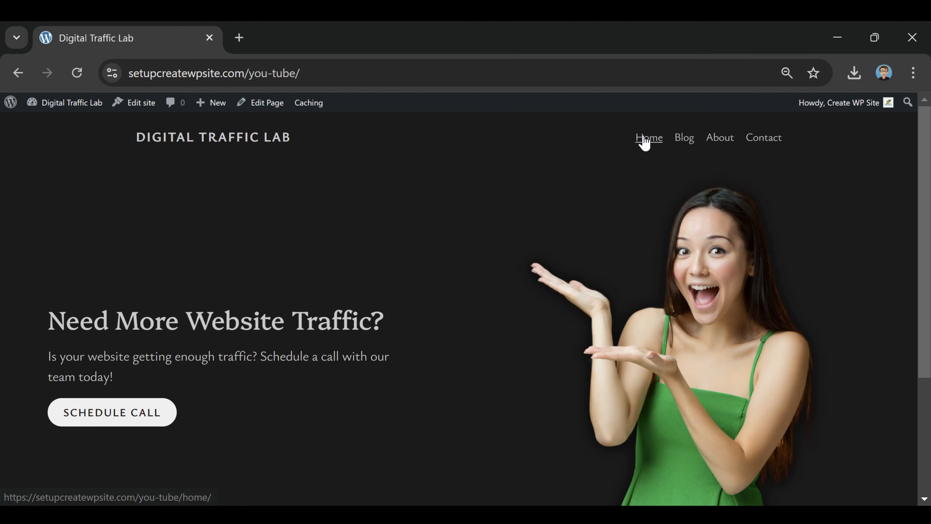
pyautogui.click(676, 147)
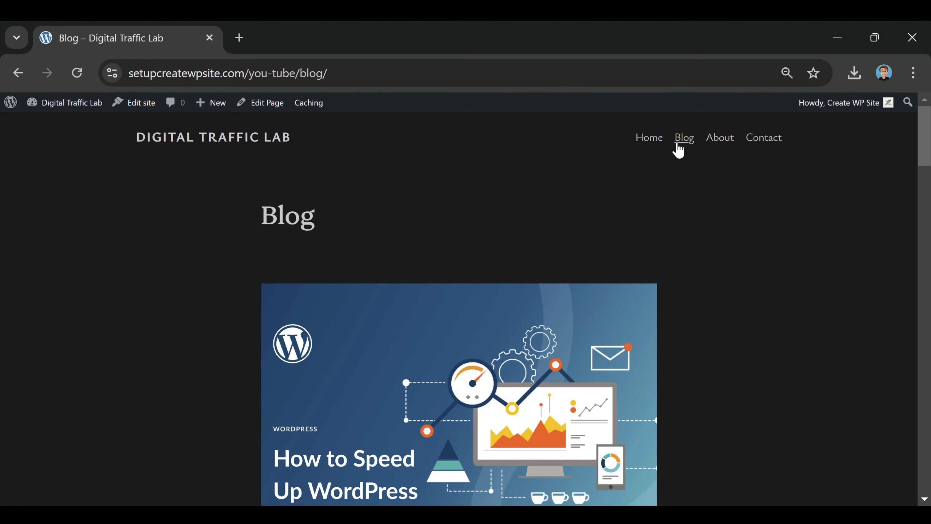
pyautogui.scroll(-1, 619, 246)
pyautogui.scroll(1, 639, 262)
# Step: Open the live About page and look over its content
pyautogui.click(713, 144)
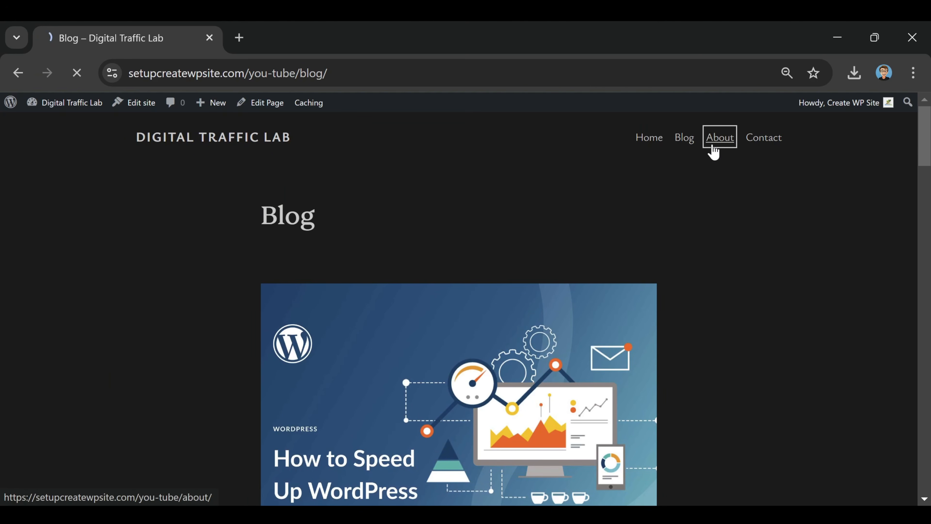
pyautogui.scroll(-6, 759, 194)
pyautogui.scroll(4, 765, 227)
pyautogui.scroll(3, 774, 220)
# Step: Open the Contact page once more, and return to the Home page to look over its layout
pyautogui.click(765, 143)
pyautogui.click(650, 141)
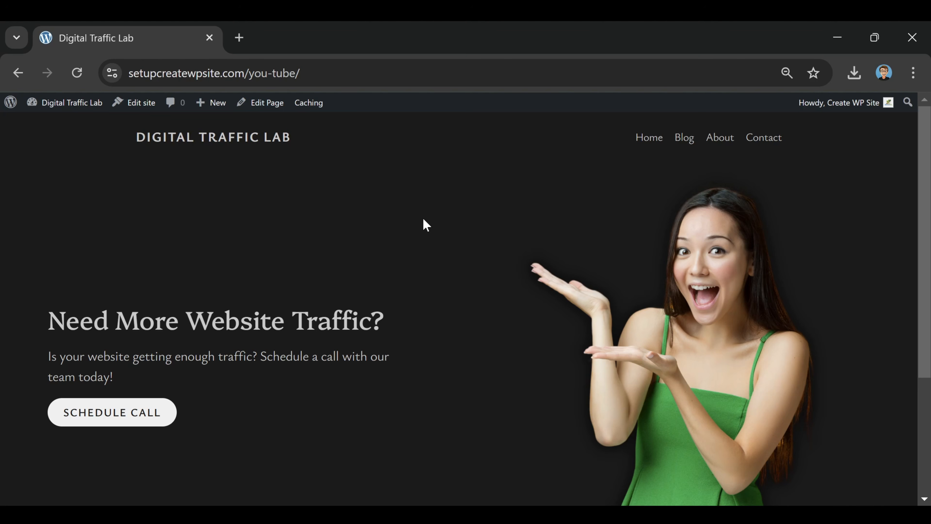
pyautogui.scroll(-3, 623, 184)
pyautogui.scroll(3, 564, 229)
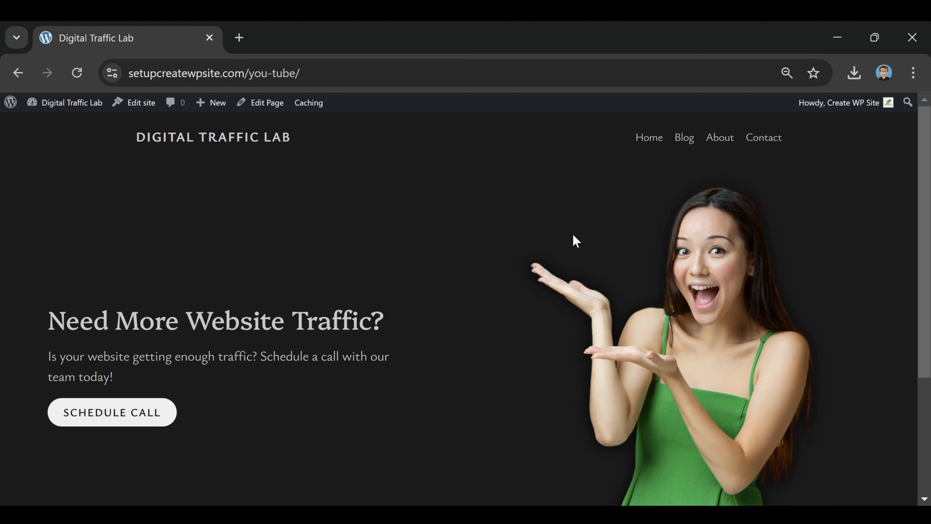